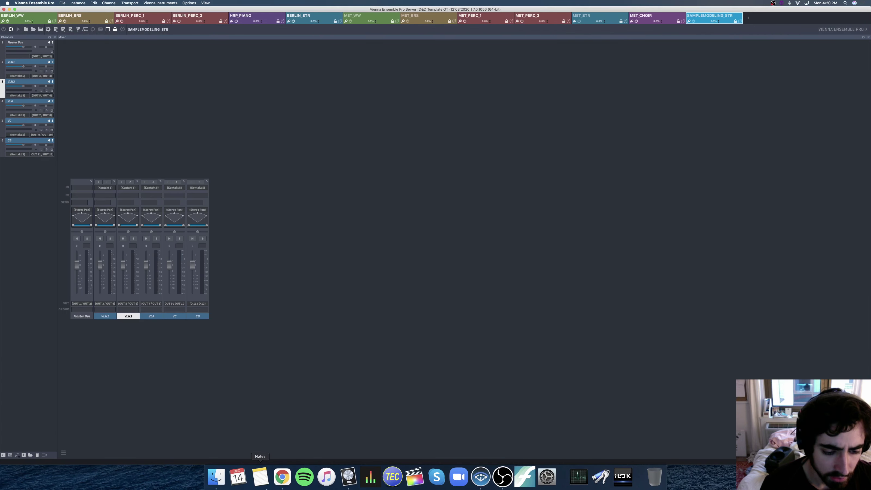
# Step: Switch to Google Chrome and search Google Images for "fantasy plains"
pyautogui.click(282, 477)
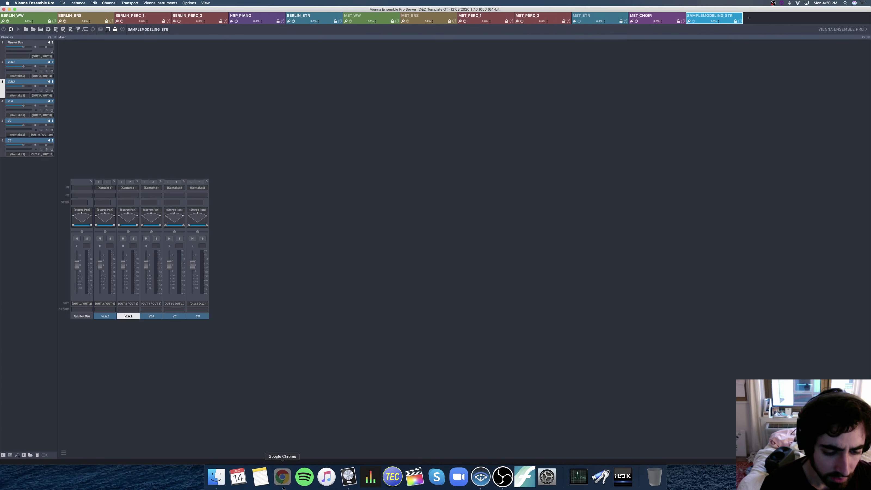
pyautogui.click(401, 141)
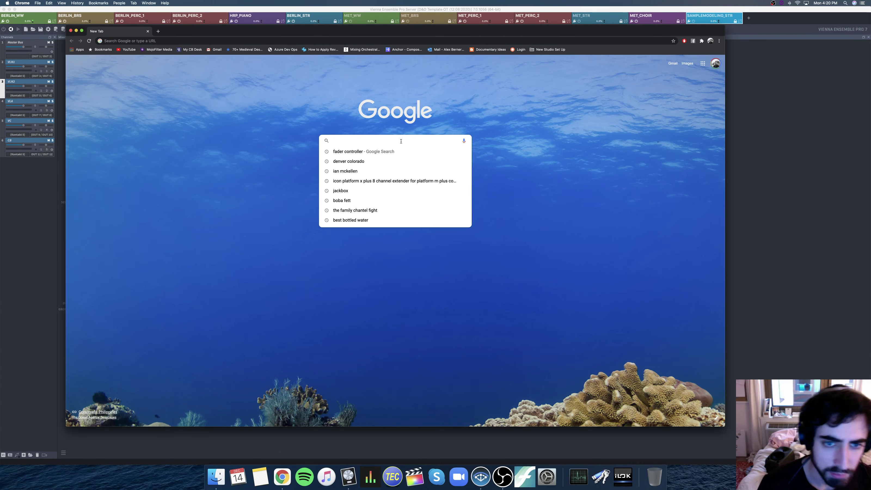
pyautogui.write('f')
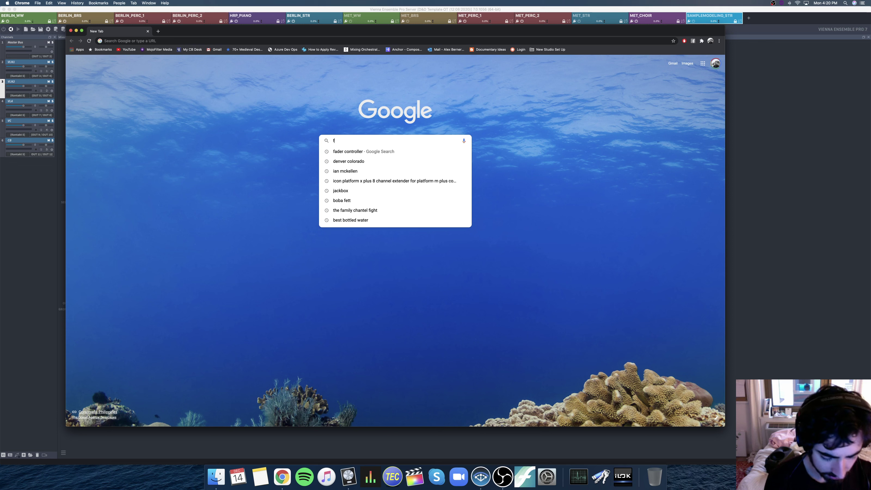
pyautogui.write('antasy p')
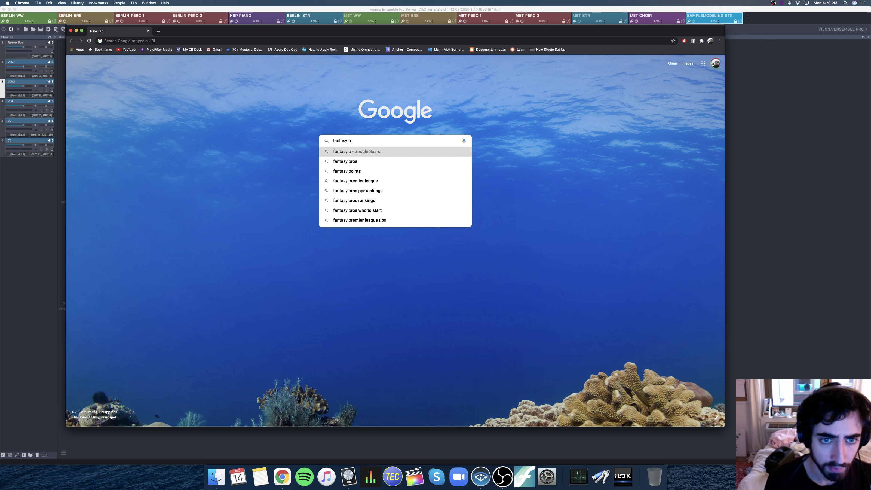
pyautogui.write('lains')
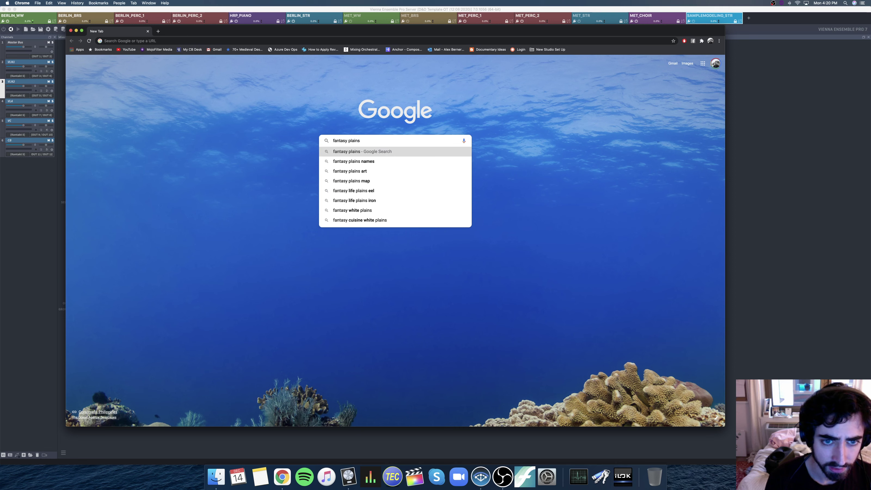
pyautogui.press('Return')
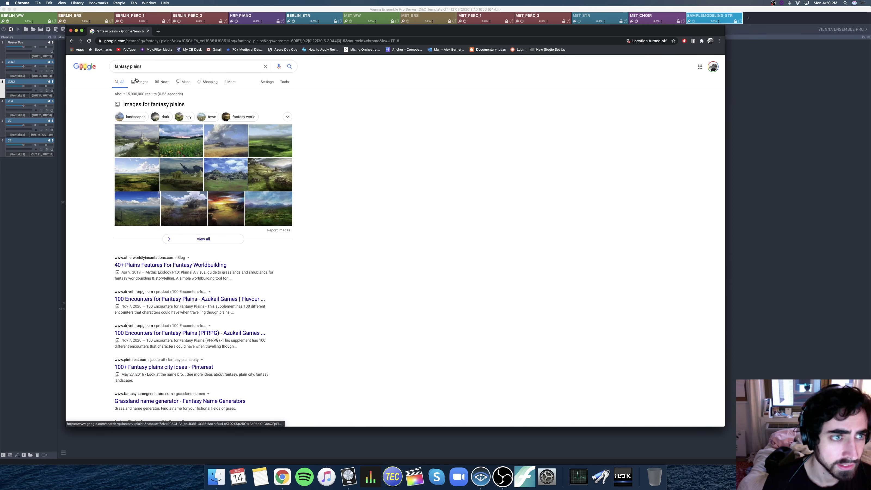
pyautogui.click(136, 81)
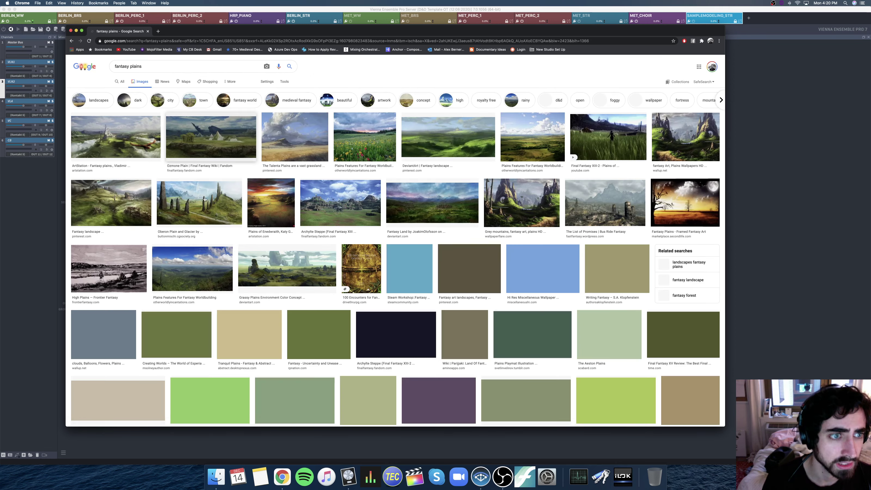
# Step: Browse the enlarged previews of the image results, from the first picture through to Grassy Plains Environment Color Concept
pyautogui.click(116, 136)
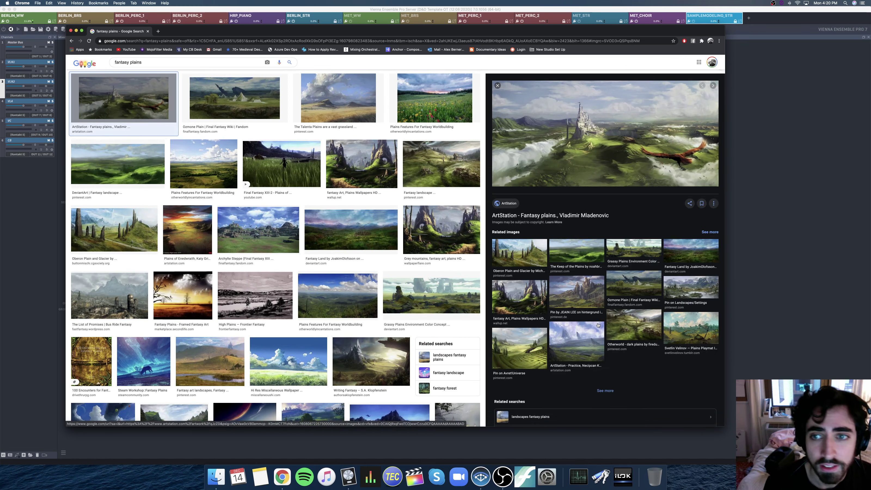
pyautogui.press('Right')
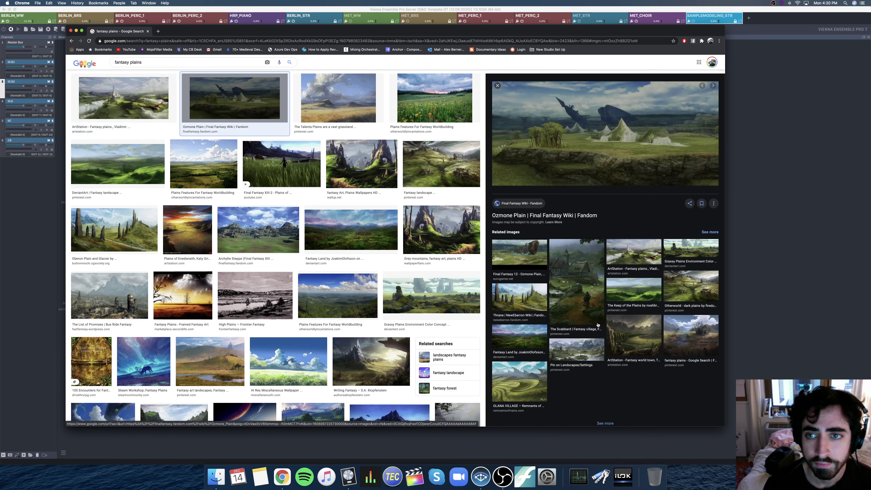
pyautogui.click(503, 477)
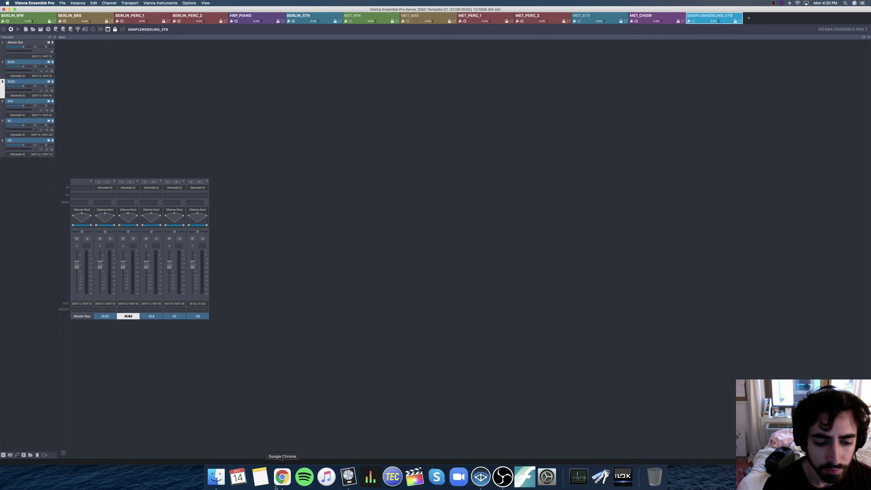
pyautogui.click(282, 477)
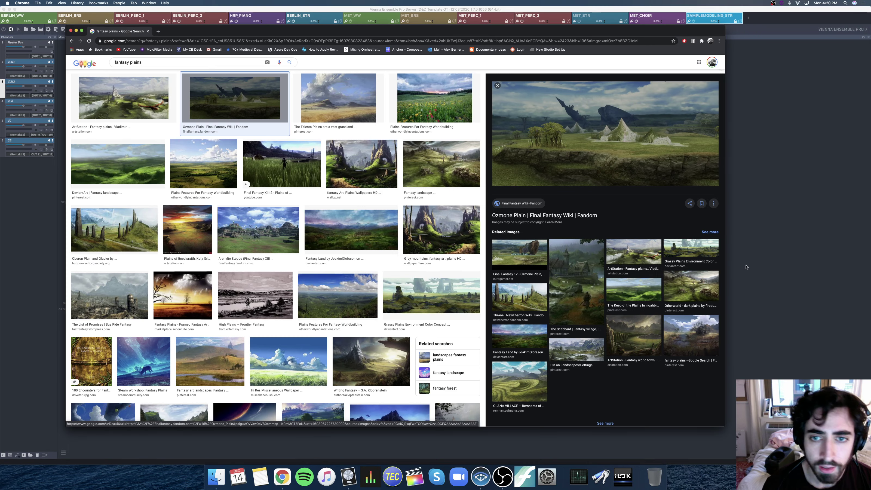
pyautogui.press('Right')
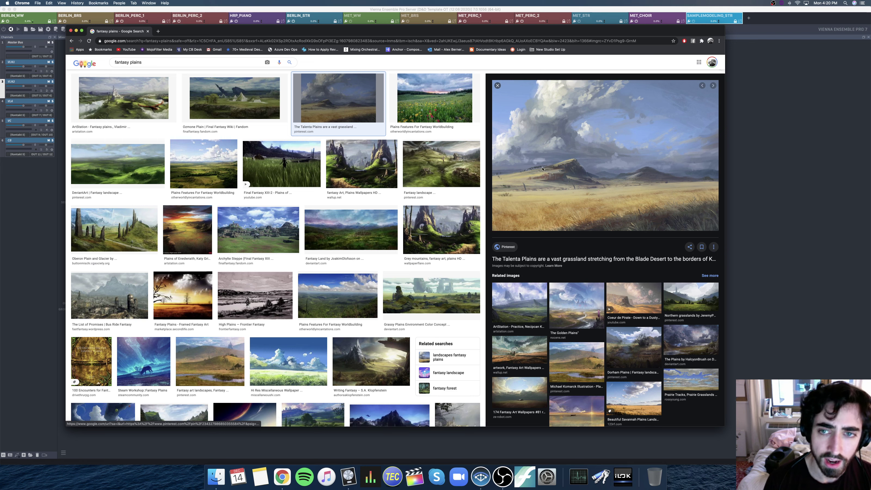
pyautogui.press('Right')
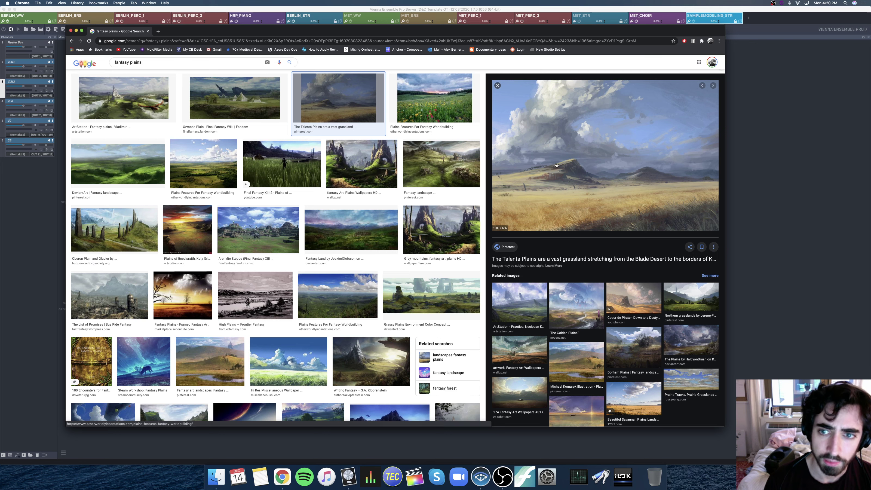
pyautogui.press('Right')
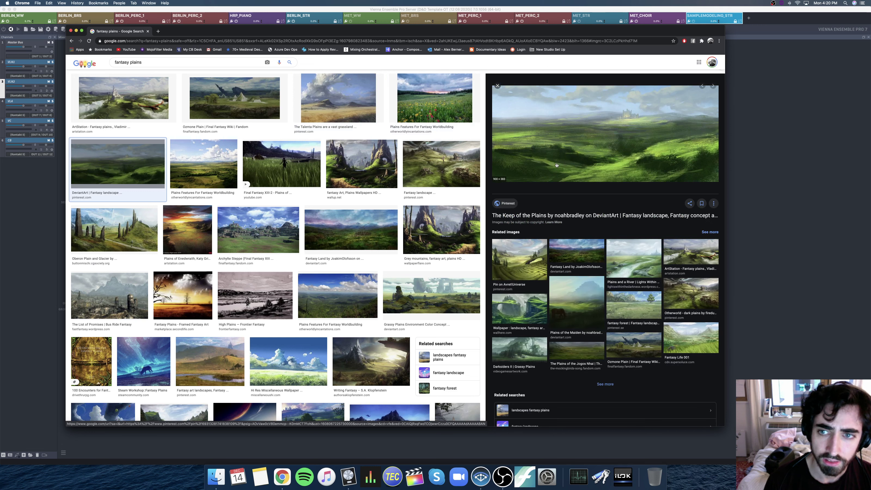
pyautogui.press('Right')
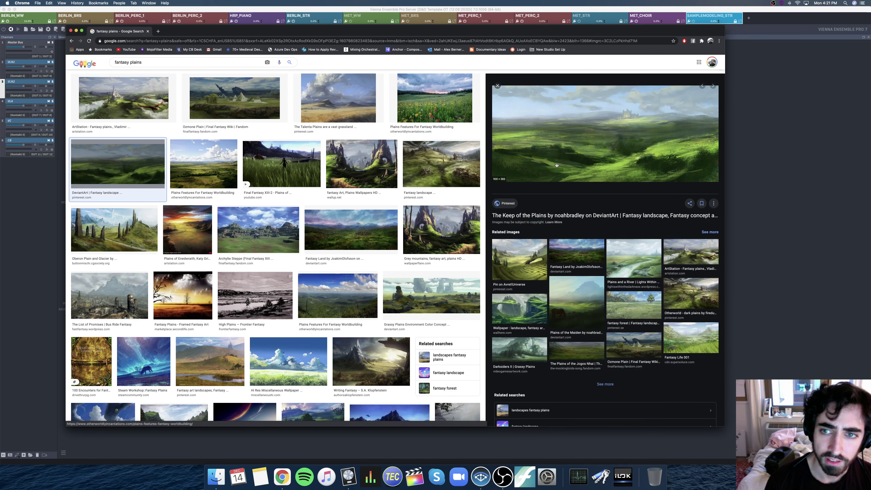
pyautogui.press('Right')
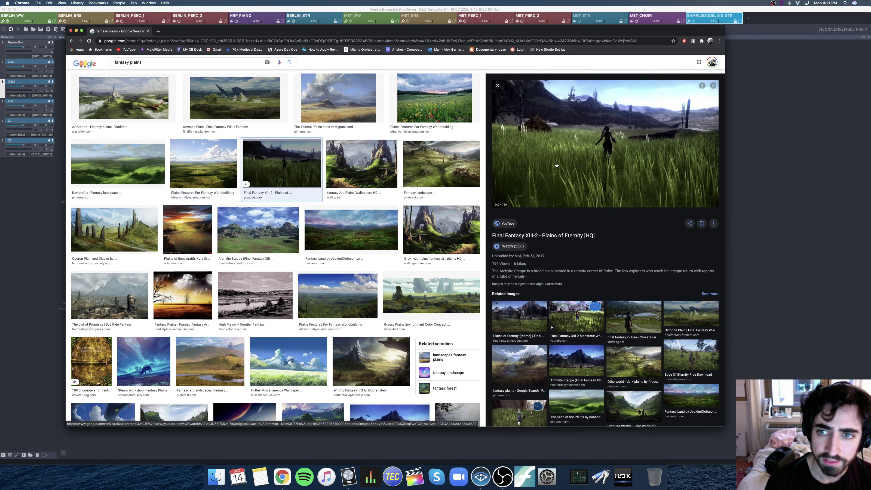
pyautogui.press('Right')
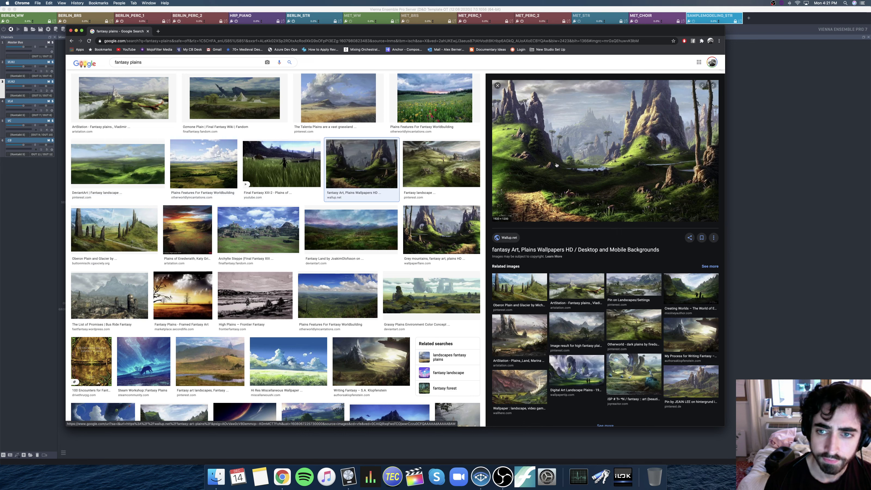
pyautogui.press('Right')
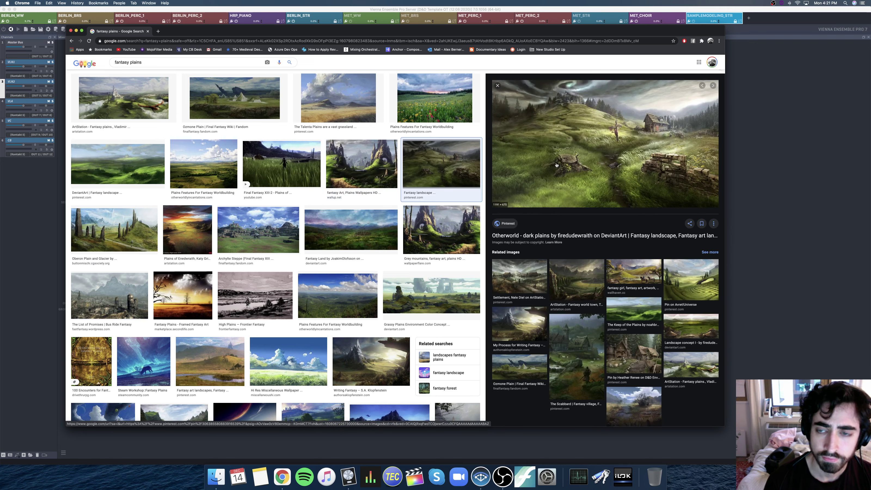
pyautogui.press('Right')
pyautogui.press('Right')
pyautogui.press('Right')
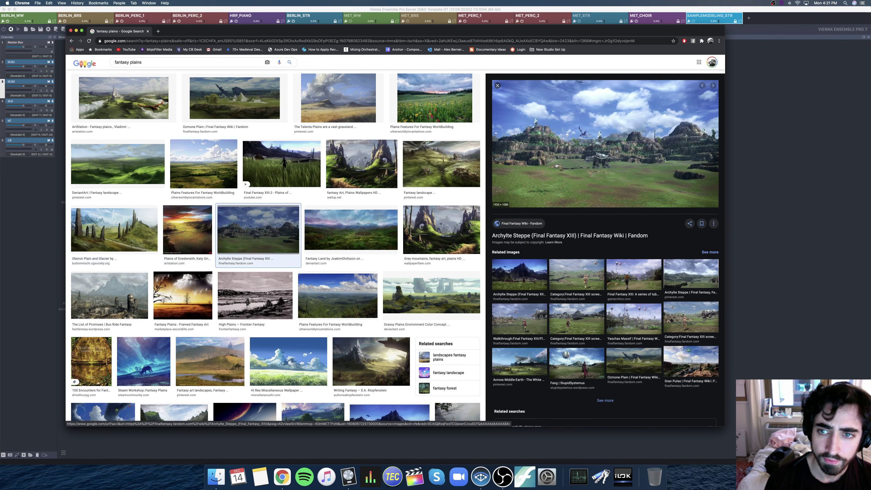
pyautogui.press('Right')
pyautogui.press('Right')
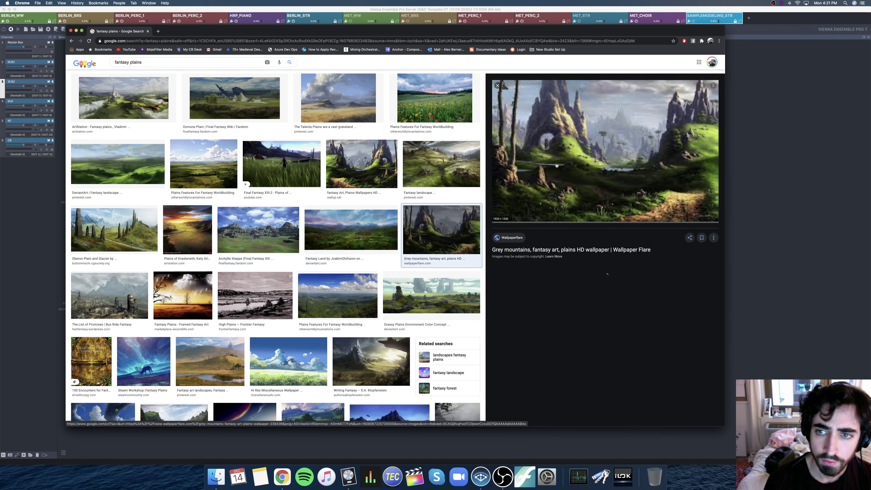
pyautogui.press('Right')
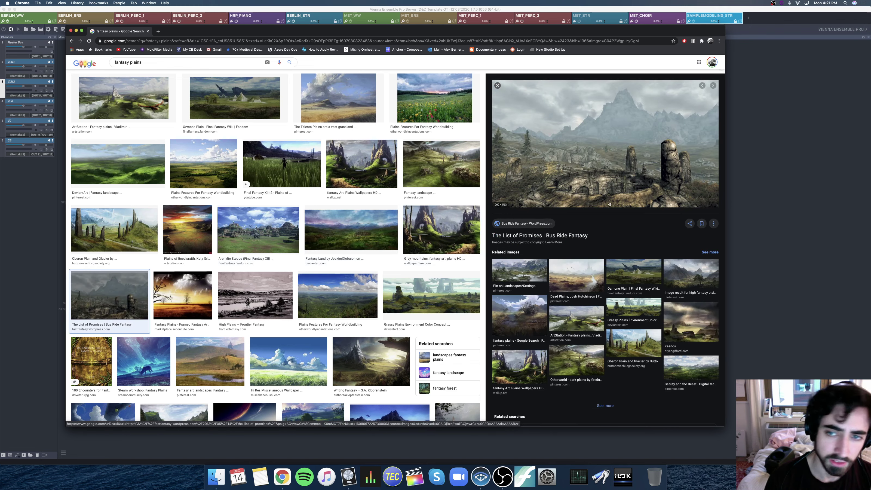
pyautogui.press('Right')
pyautogui.press('Right')
pyautogui.press('Right')
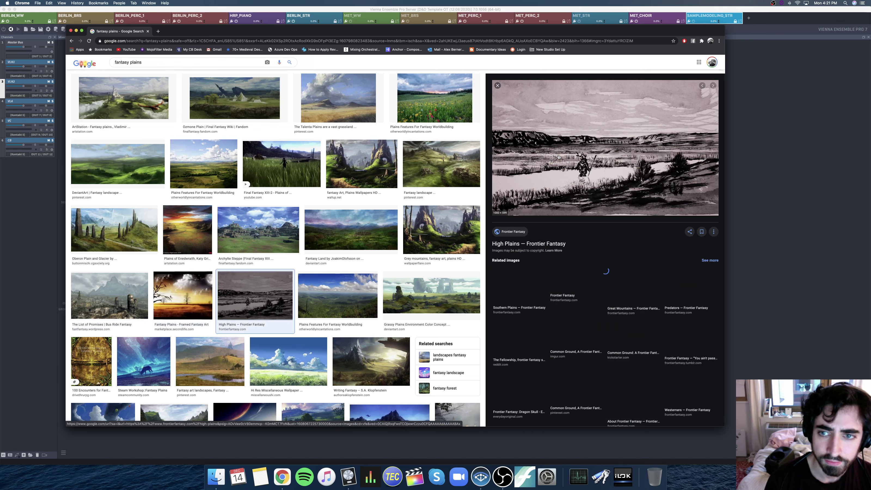
pyautogui.press('Right')
pyautogui.press('Right')
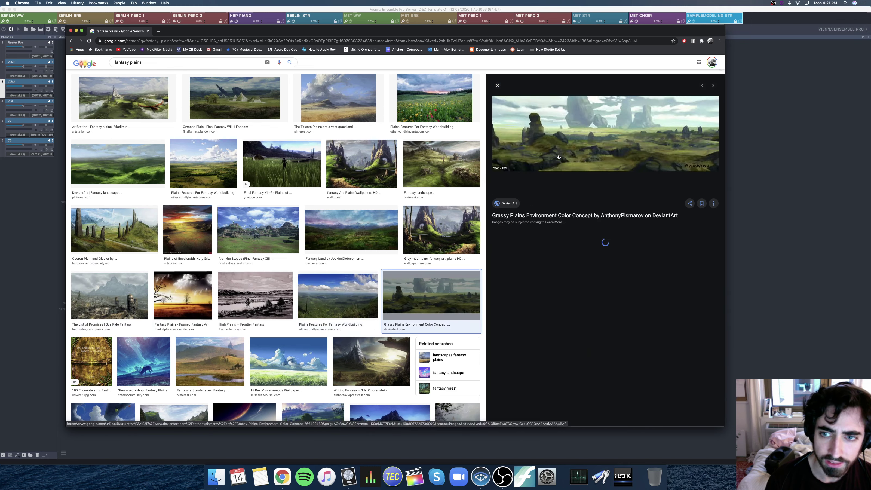
pyautogui.press('Left')
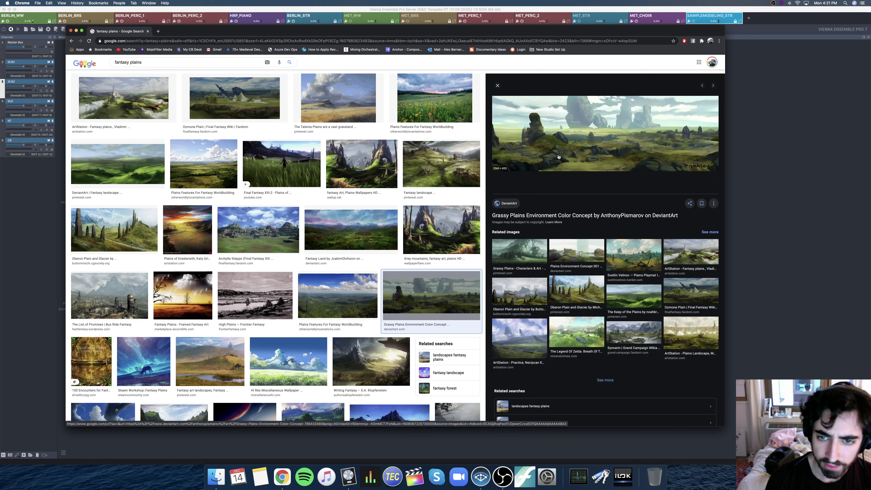
# Step: Try to download the Grassy Plains Environment Color Concept artwork from its DeviantArt page in a new tab
pyautogui.rightClick(559, 157)
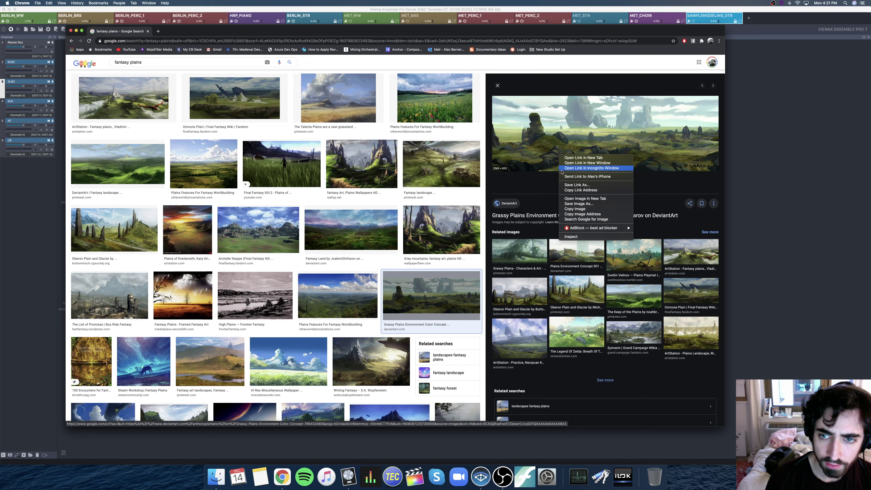
pyautogui.click(588, 159)
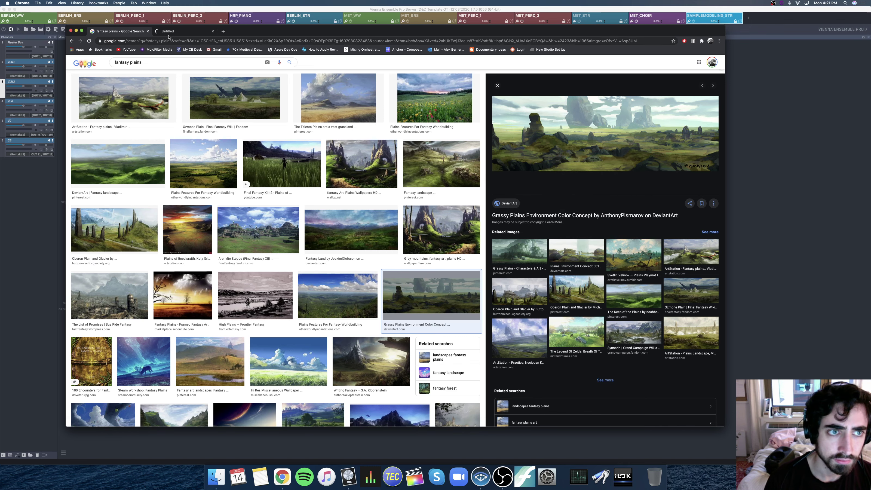
pyautogui.click(168, 32)
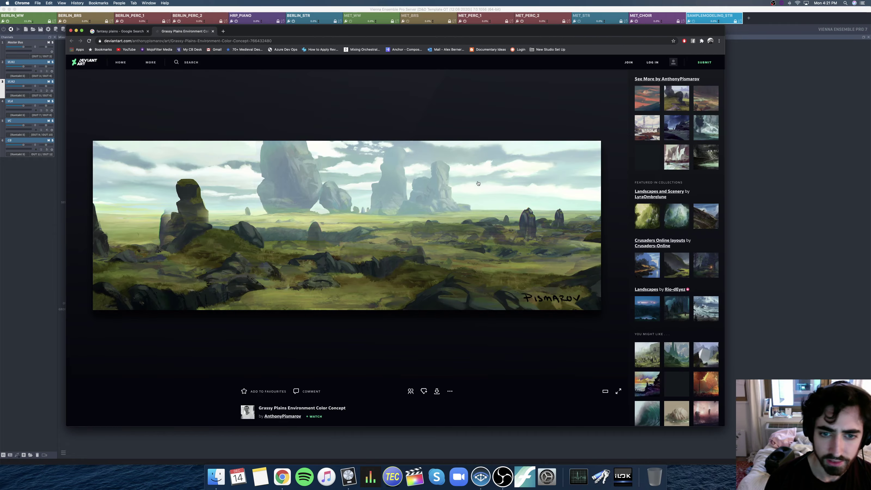
pyautogui.press('super+shift+bracketleft')
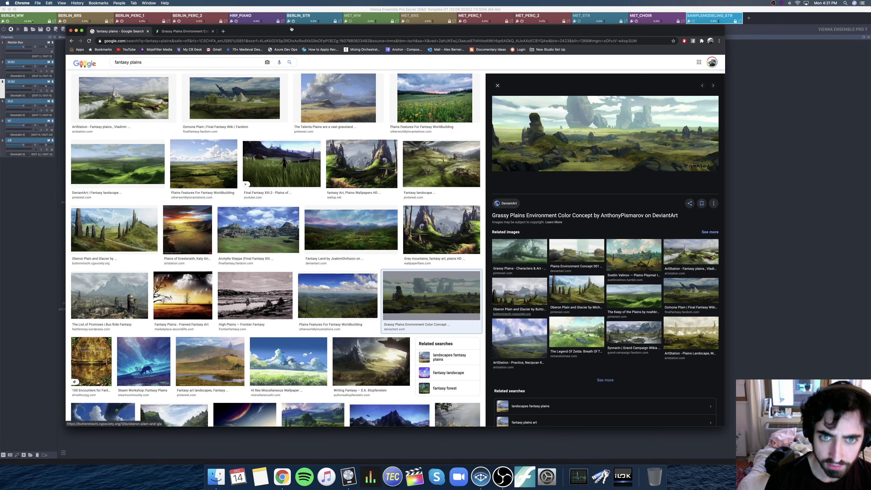
pyautogui.press('super+shift+bracketright')
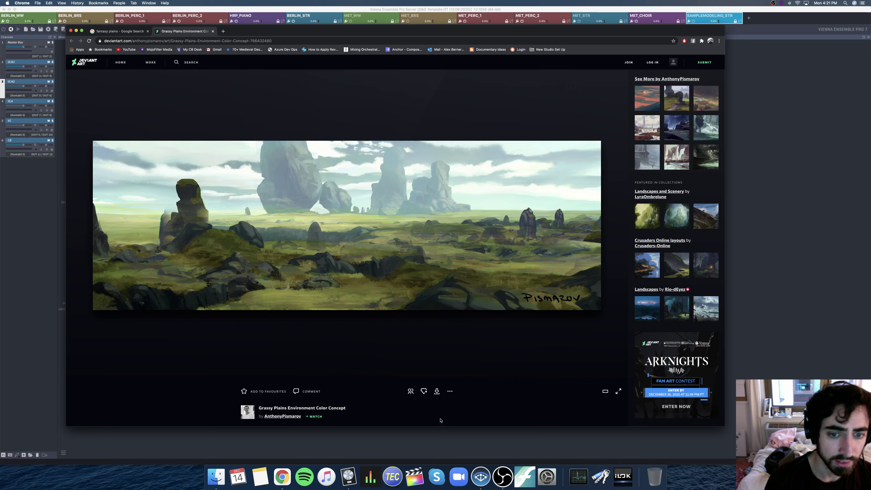
pyautogui.click(437, 391)
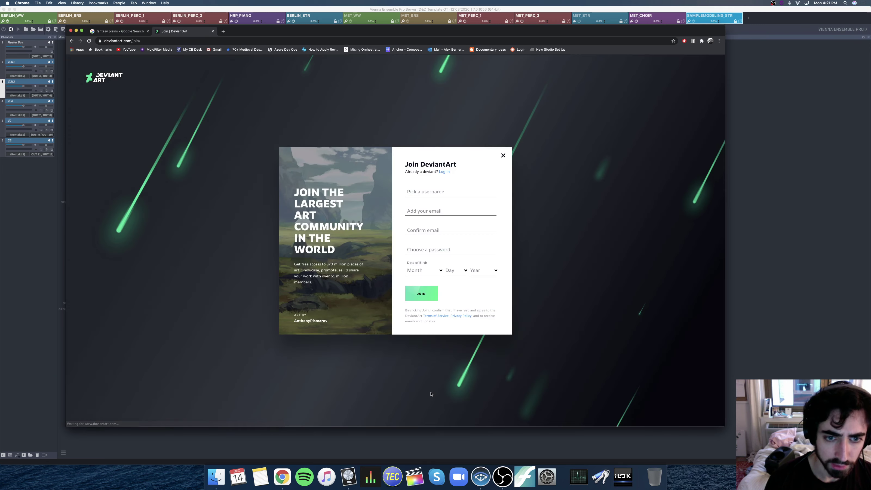
# Step: Return to the image results and open the Grassy Plains Environment Color Concept image file in its own tab
pyautogui.click(121, 33)
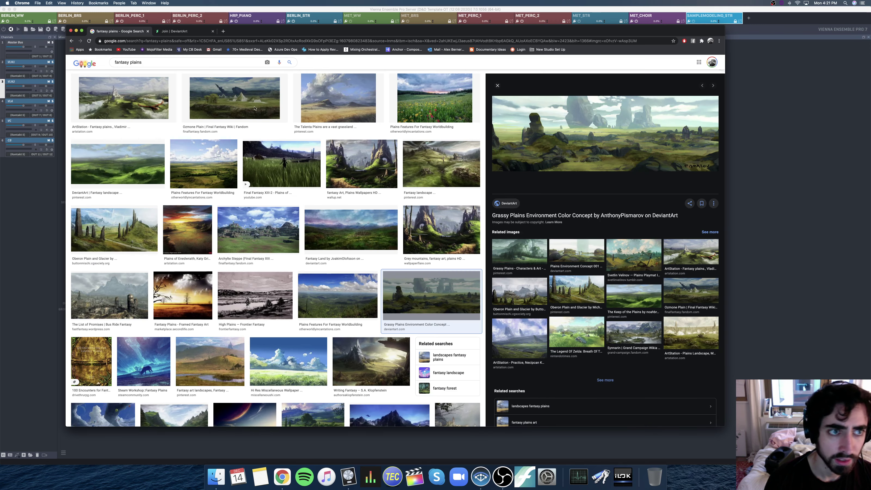
pyautogui.rightClick(575, 152)
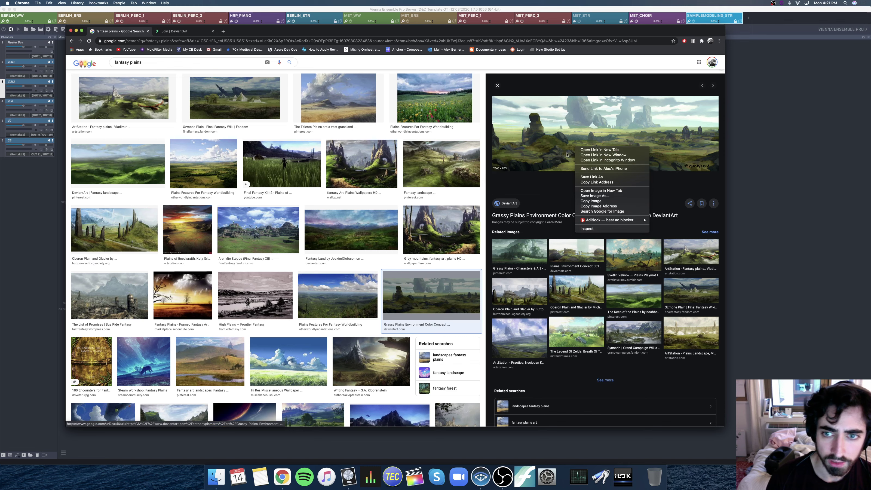
pyautogui.click(597, 192)
pyautogui.click(249, 32)
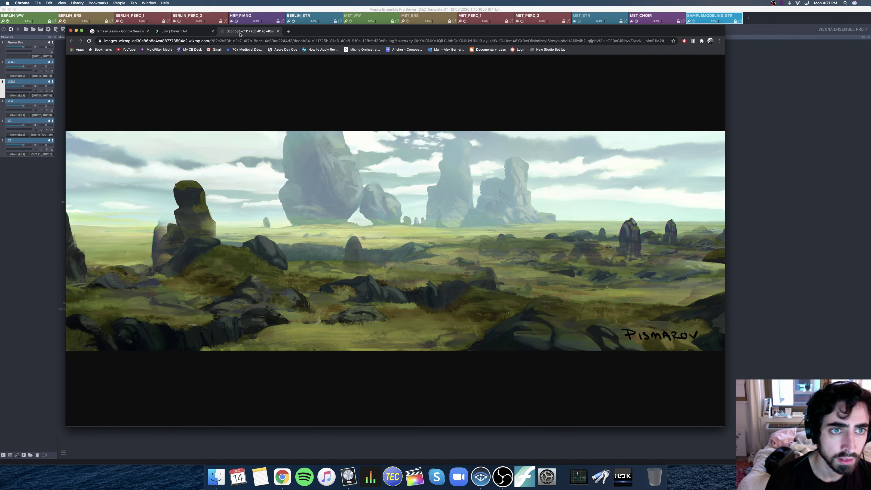
# Step: Save the full-size plains artwork to the iCloud Desktop folder as a JPEG named Fantasy_Plains_01
pyautogui.rightClick(299, 176)
pyautogui.click(318, 182)
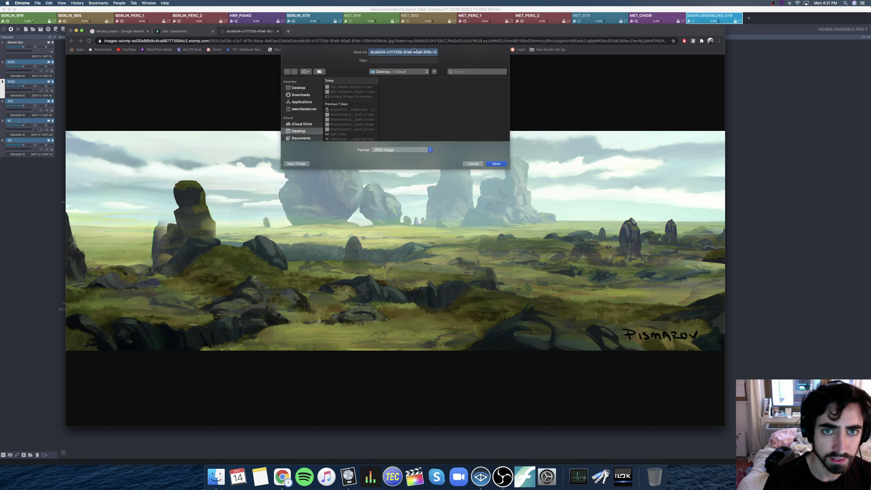
pyautogui.write('New')
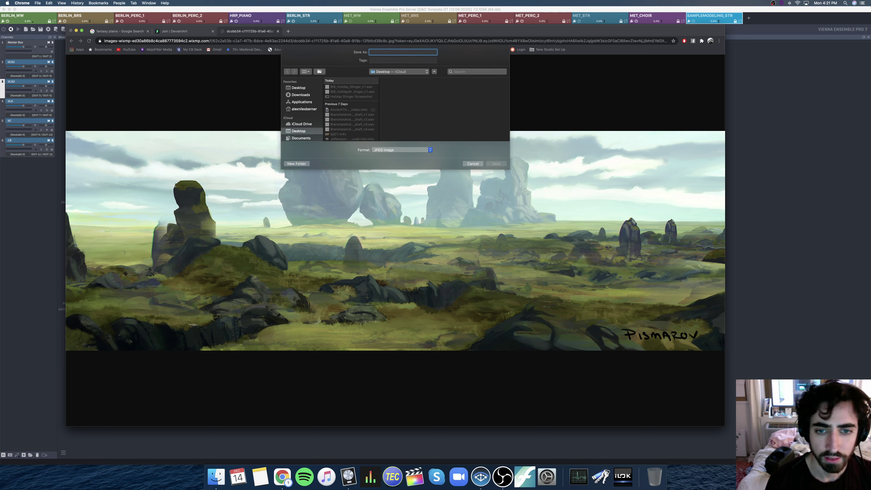
pyautogui.write('tasy_')
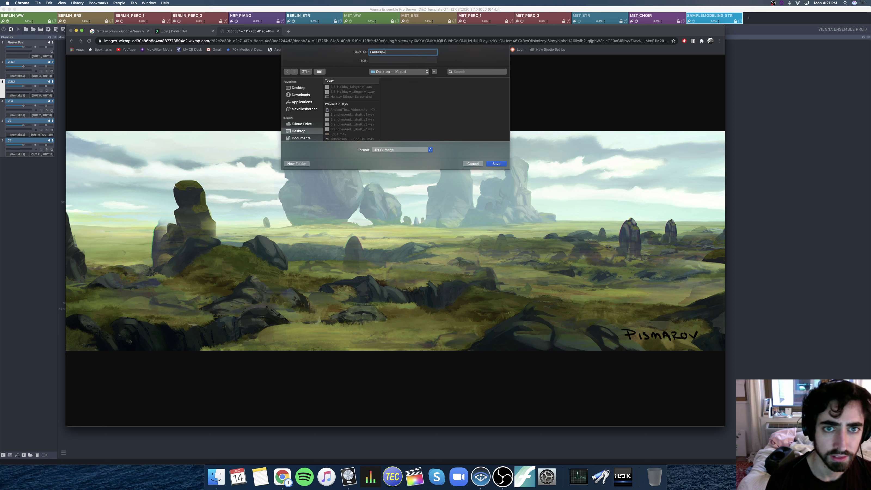
pyautogui.write('lains_01')
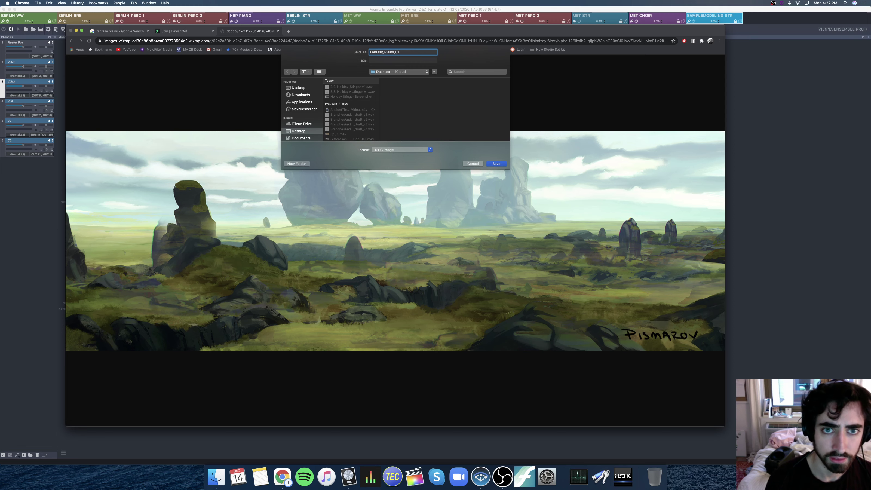
pyautogui.press('Return')
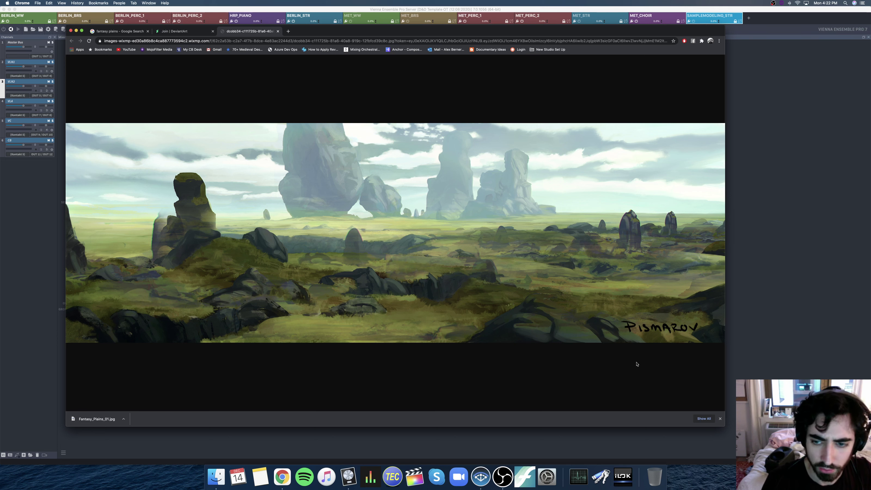
# Step: Open the downloaded Fantasy_Plains_01.jpg in Preview
pyautogui.click(655, 328)
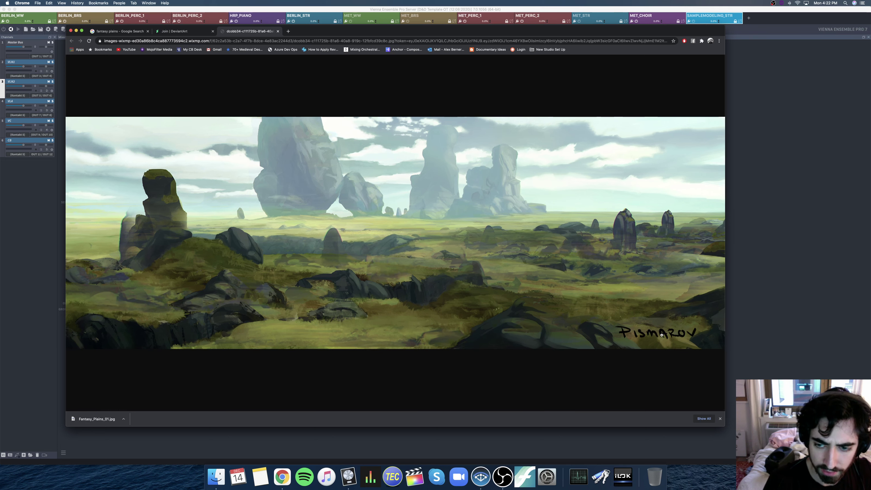
pyautogui.click(653, 335)
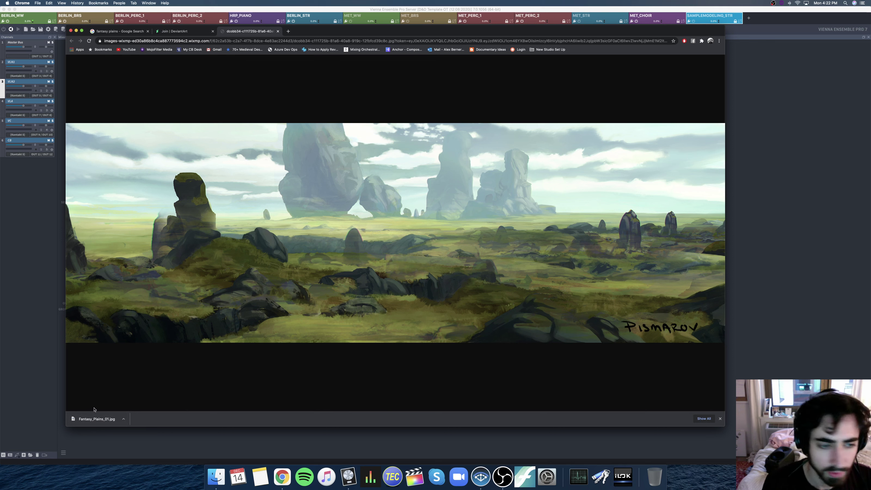
pyautogui.click(96, 419)
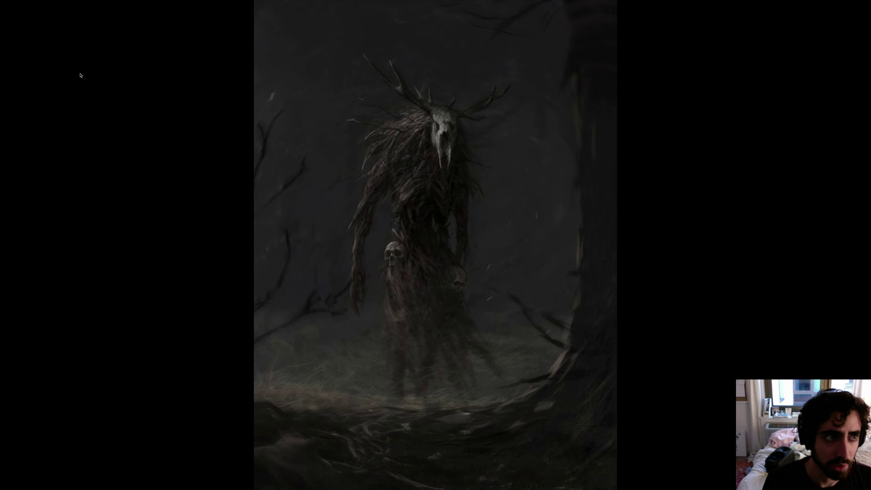
pyautogui.hotkey('ctrl', 'Left')
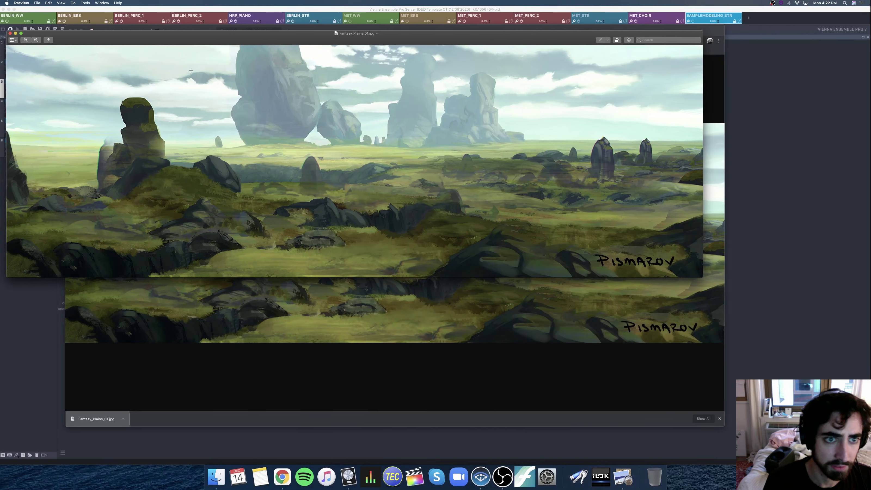
pyautogui.hotkey('ctrl', 'Right')
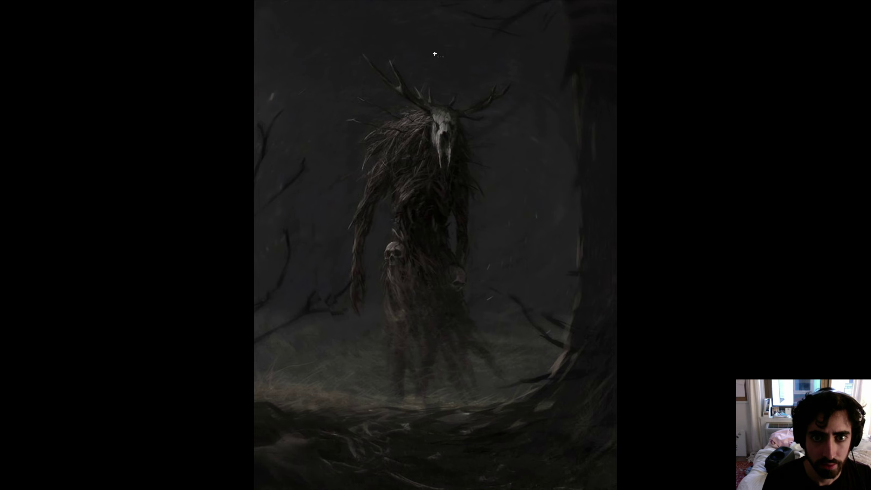
# Step: Switch back and forth between the ForestMonster_04.jpg and Fantasy_Plains_01.jpg windows in Preview to view both pictures
pyautogui.moveTo(564, 489)
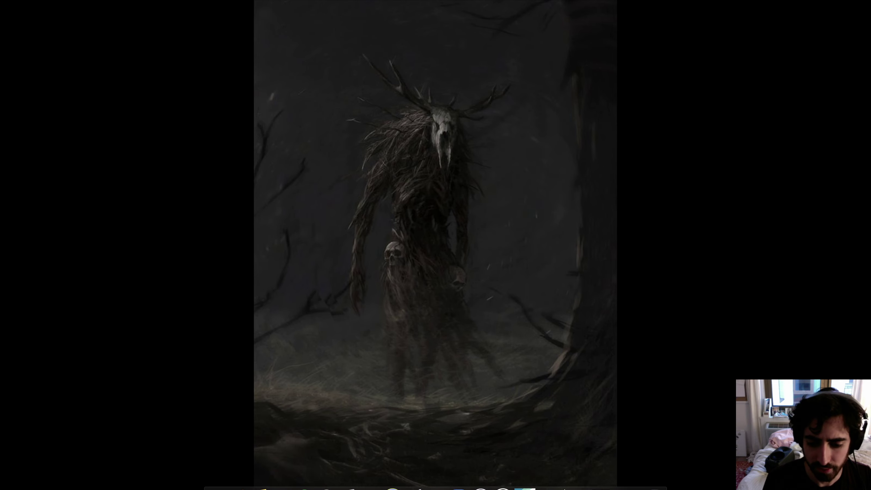
pyautogui.rightClick(623, 476)
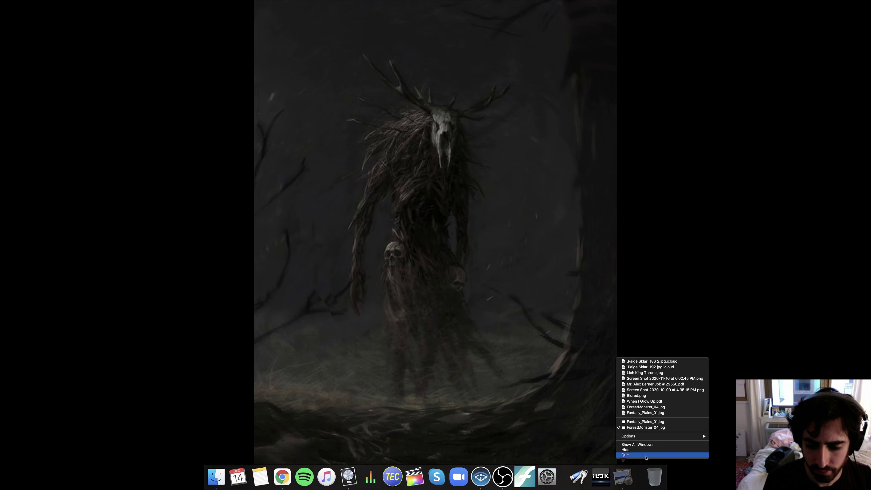
pyautogui.click(648, 427)
pyautogui.rightClick(623, 479)
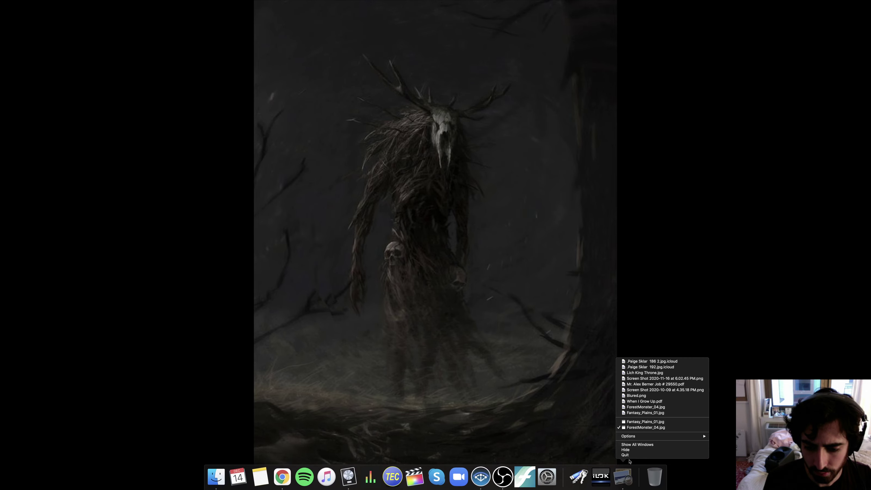
pyautogui.click(645, 419)
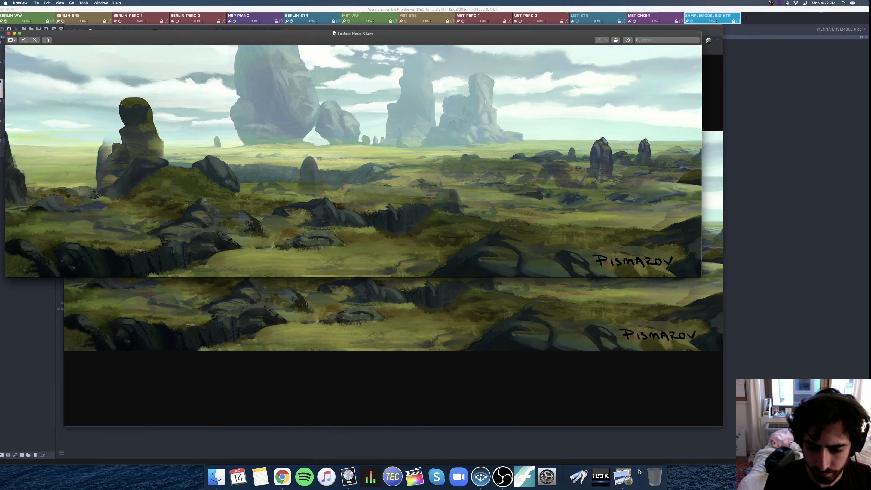
pyautogui.rightClick(623, 477)
pyautogui.click(630, 424)
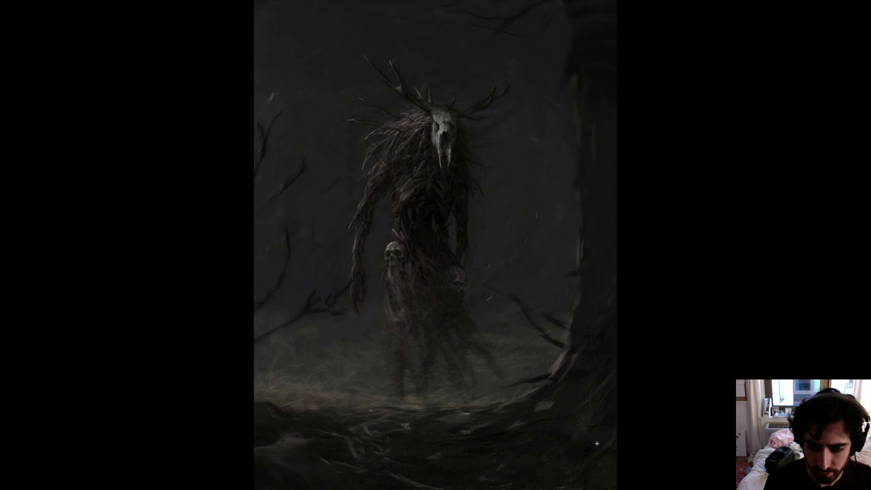
pyautogui.hotkey('ctrl', 'Left')
pyautogui.hotkey('ctrl', 'Right')
pyautogui.hotkey('ctrl', 'Right')
pyautogui.hotkey('ctrl', 'Left')
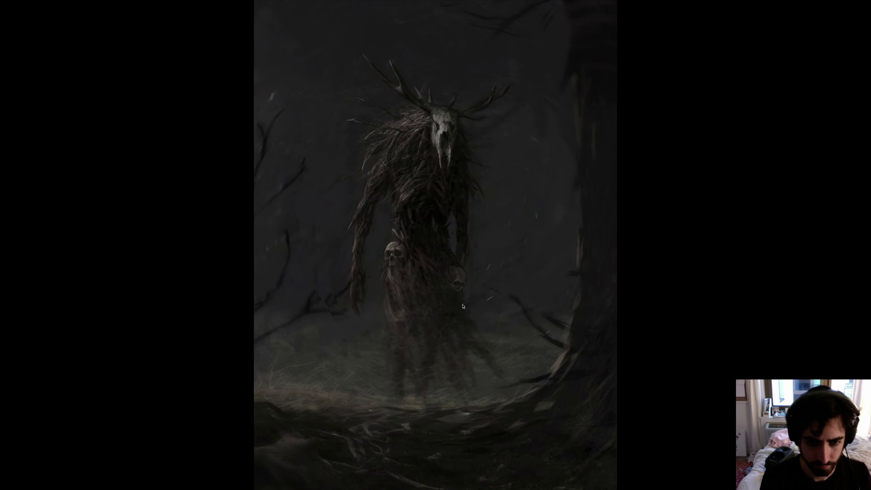
# Step: Quit Preview to close both the forest monster and the plains picture
pyautogui.press('super+shift+4')
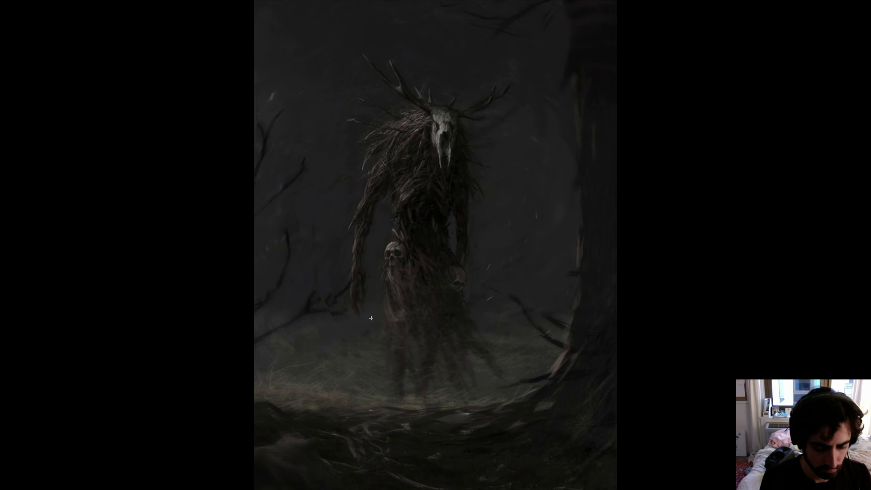
pyautogui.press('Escape')
pyautogui.hotkey('ctrl', 'Right')
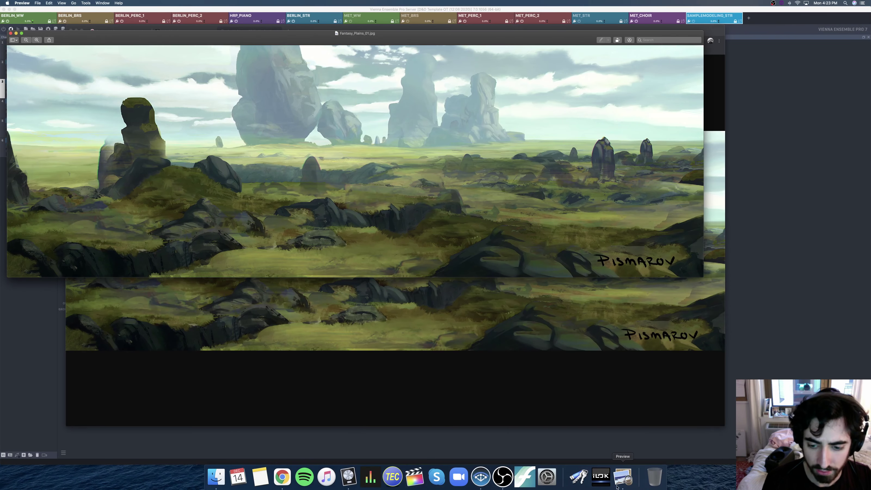
pyautogui.rightClick(623, 476)
pyautogui.click(627, 455)
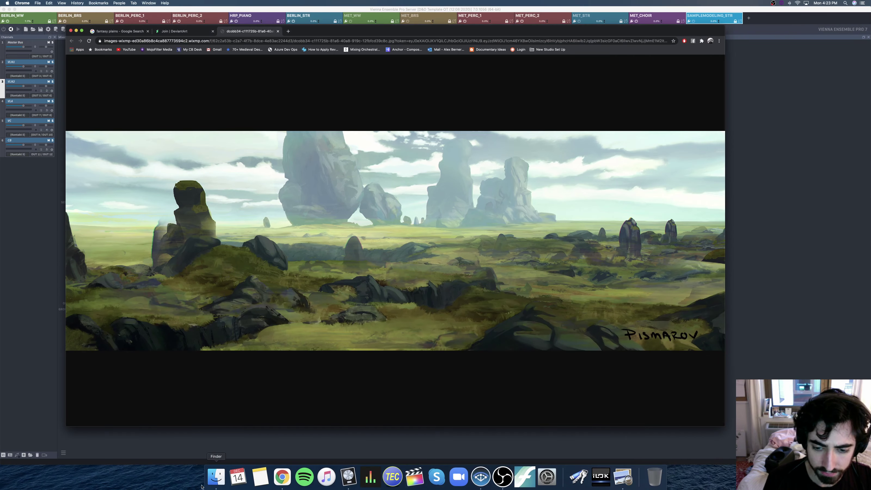
# Step: Switch to Finder and open Fantasy_Plains_01.jpg from the iCloud Desktop folder
pyautogui.click(226, 486)
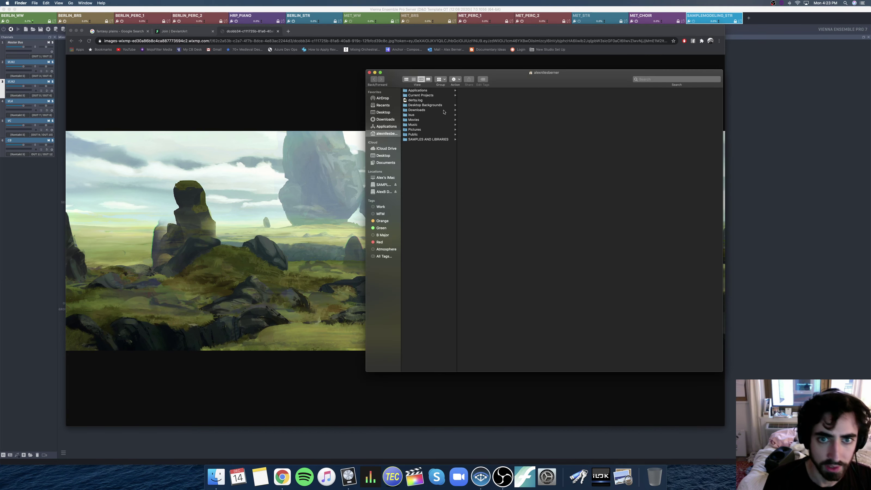
pyautogui.click(429, 106)
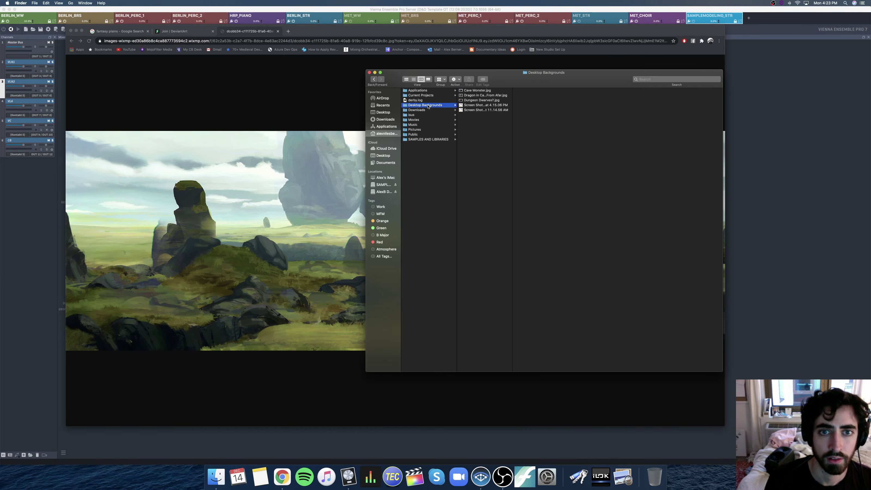
pyautogui.click(383, 155)
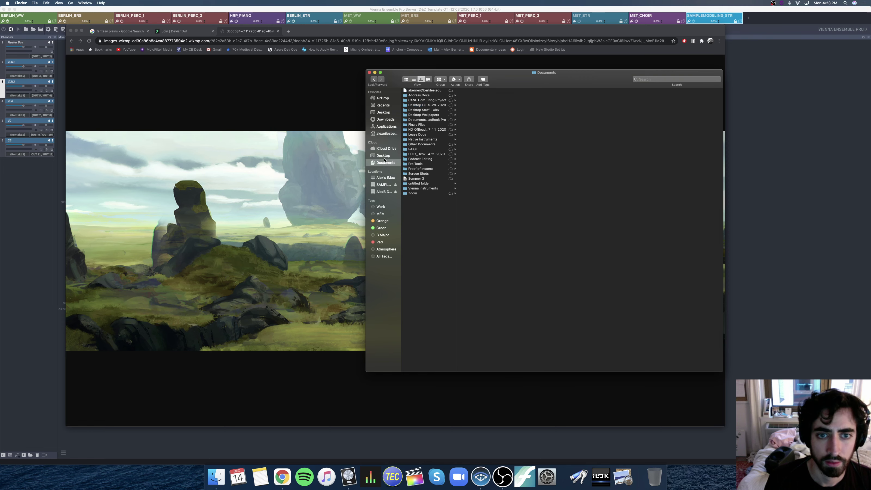
pyautogui.click(422, 112)
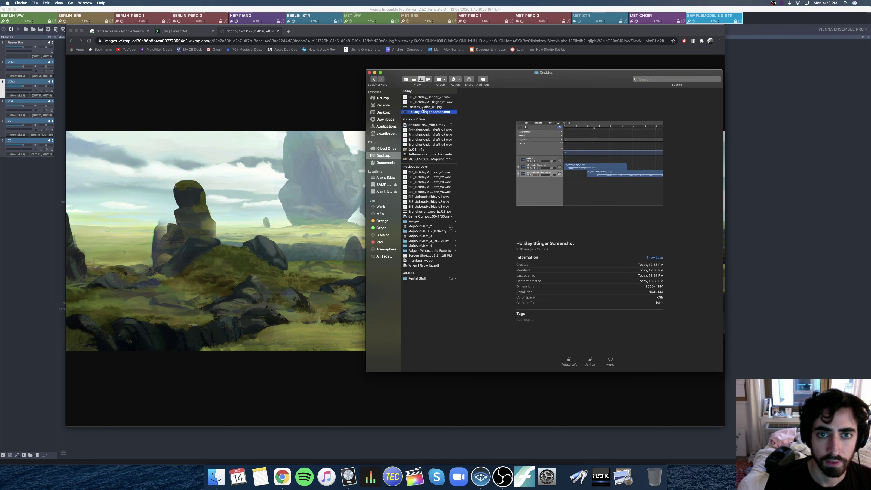
pyautogui.doubleClick(425, 107)
# Step: Show the Fantasy_Plains_01.jpg picture full screen in Preview
pyautogui.hotkey('ctrl', 'Right')
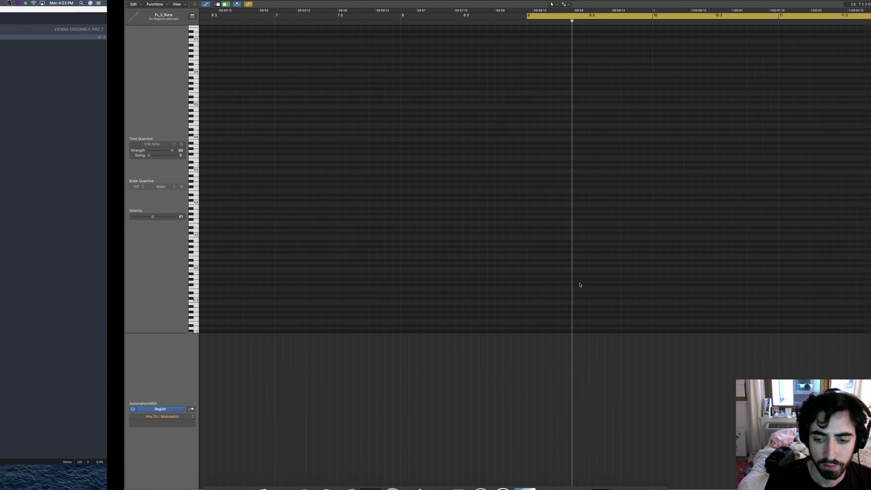
pyautogui.hotkey('ctrl', 'Left')
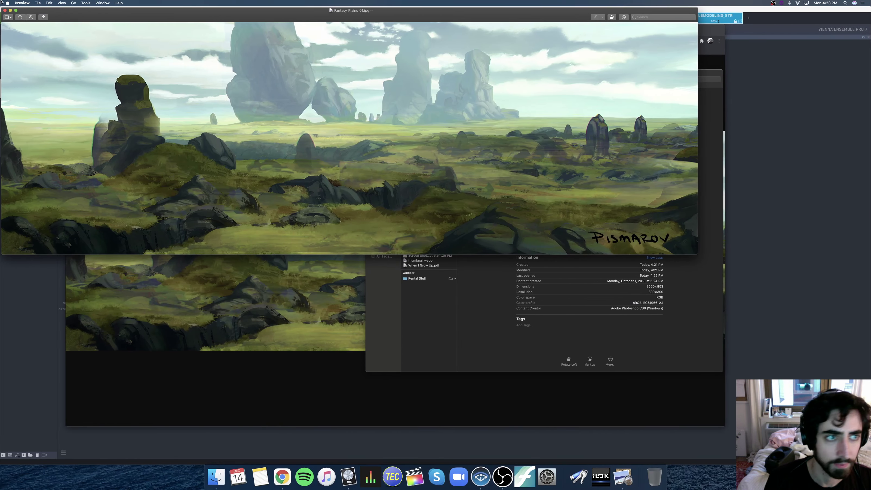
pyautogui.click(16, 11)
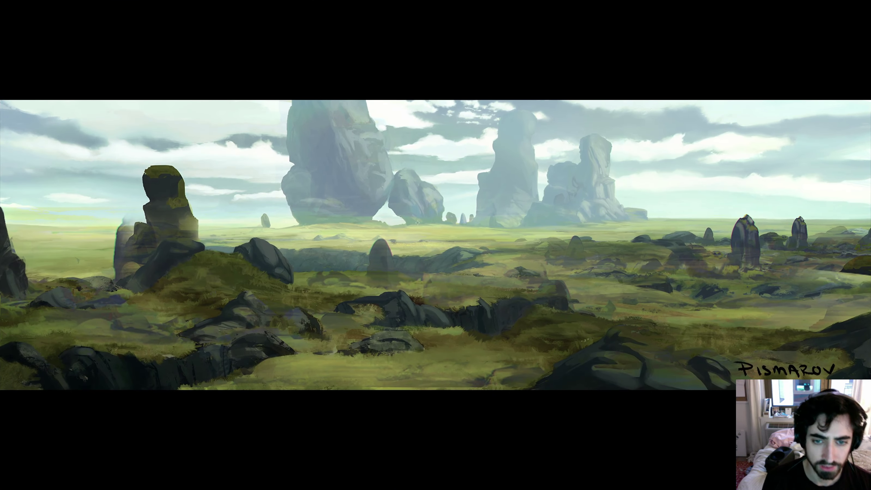
# Step: Switch to Logic Pro, expand the PIANOS track group, and select and unmute The Grandeur piano track
pyautogui.hotkey('ctrl', 'Right')
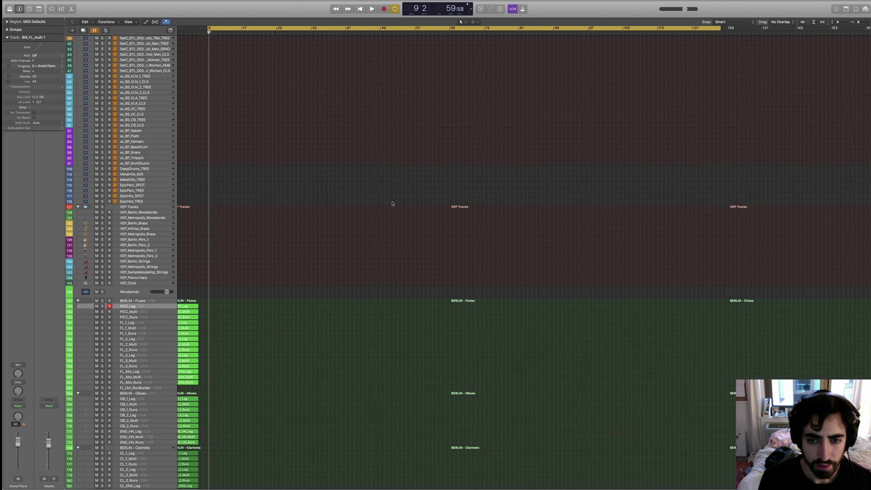
pyautogui.scroll(-20, 393, 203)
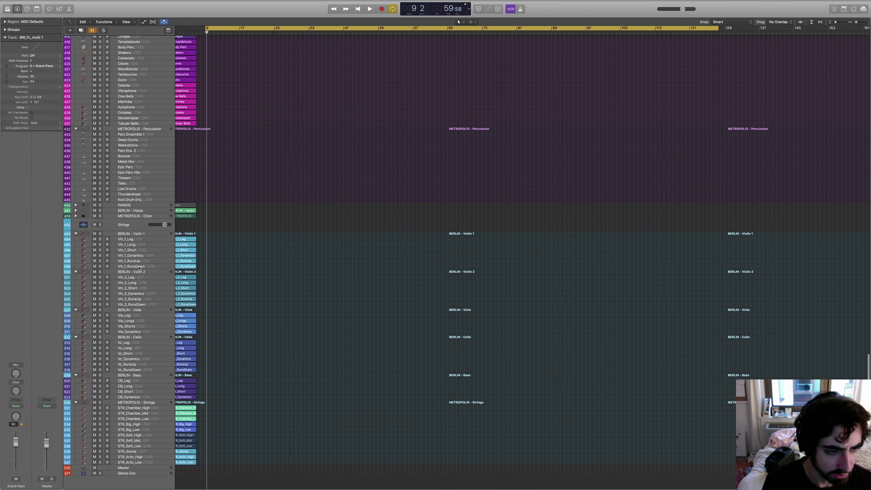
pyautogui.click(76, 206)
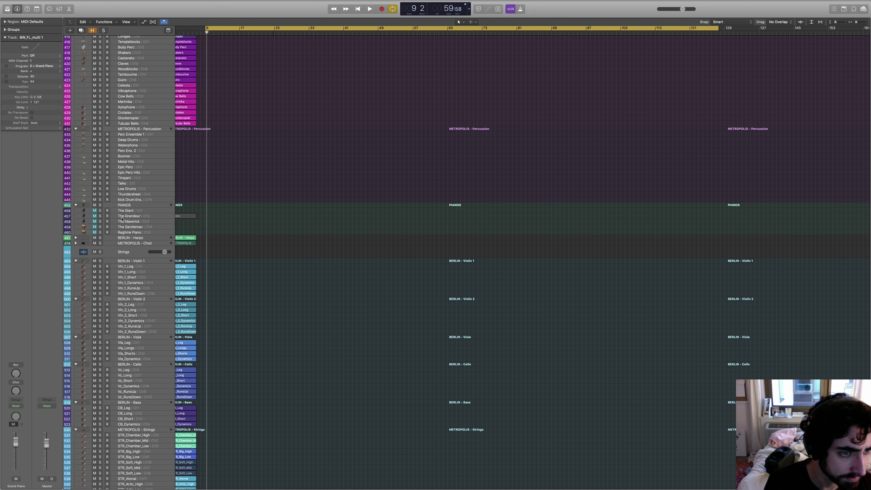
pyautogui.click(123, 217)
pyautogui.click(94, 216)
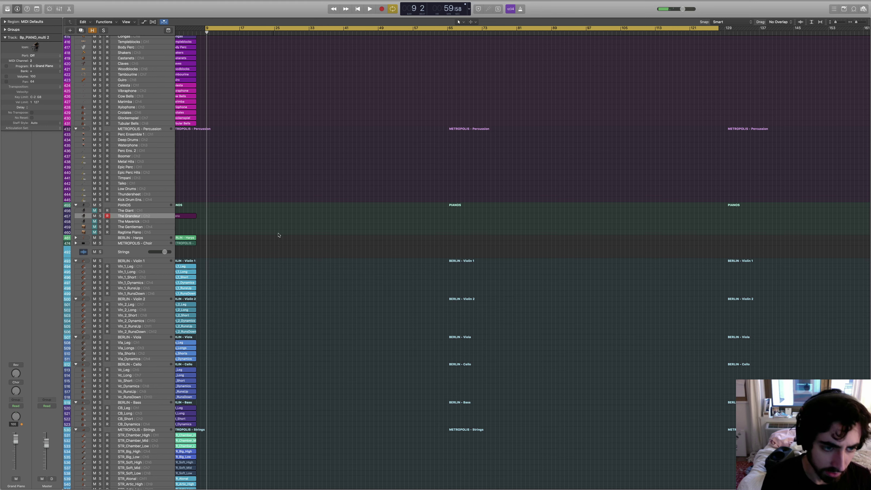
pyautogui.hscroll(-2, 242, 270)
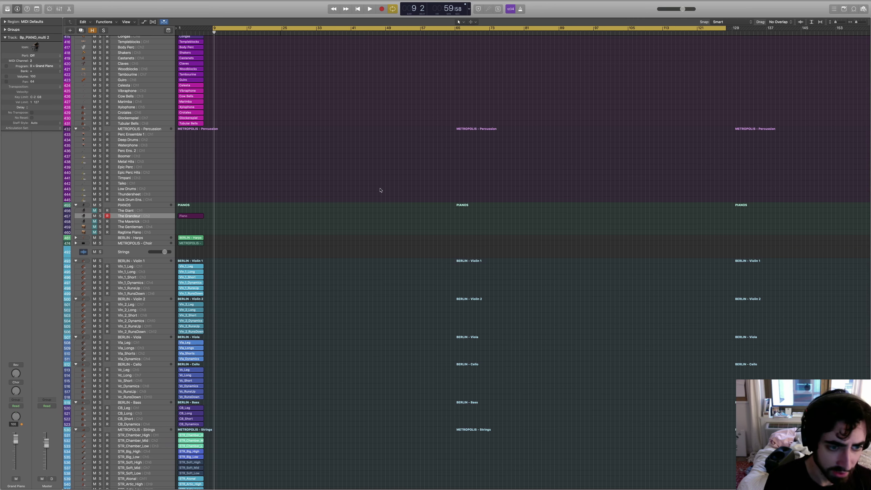
# Step: Switch between the full-screen plains picture and the Logic Pro windows to study the artwork alongside the project
pyautogui.hotkey('ctrl', 'Left')
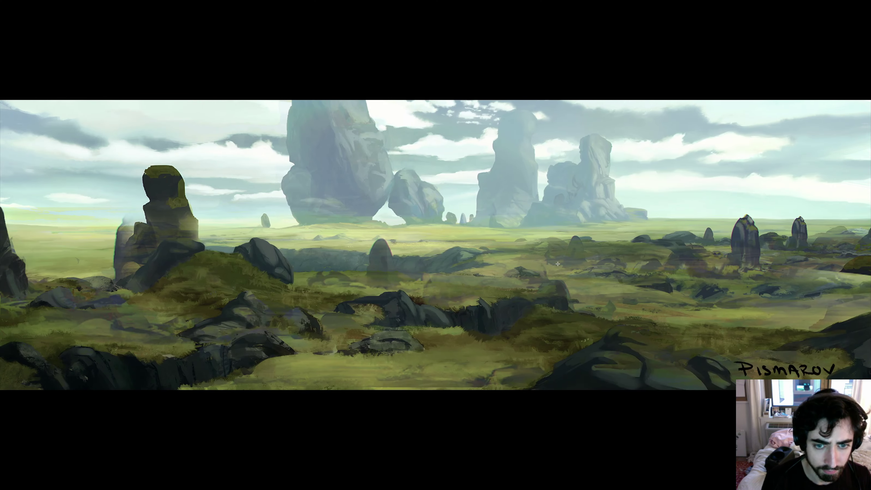
pyautogui.hotkey('ctrl', 'Right')
pyautogui.hotkey('ctrl', 'Left')
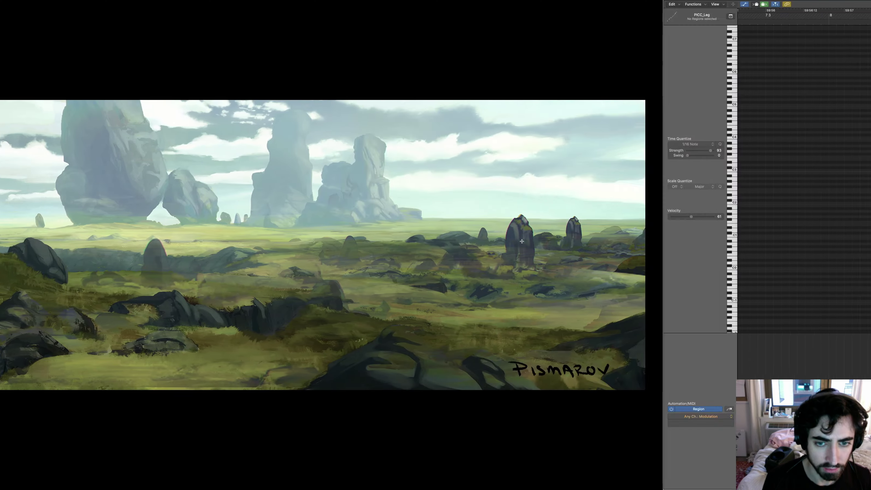
pyautogui.hotkey('ctrl', 'Right')
pyautogui.hotkey('ctrl', 'Right')
pyautogui.hotkey('ctrl', 'Left')
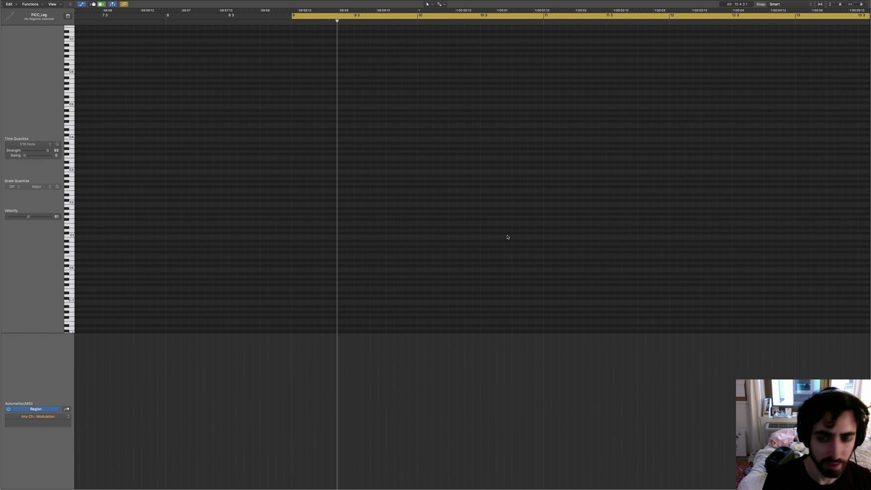
pyautogui.hscroll(-10, 508, 237)
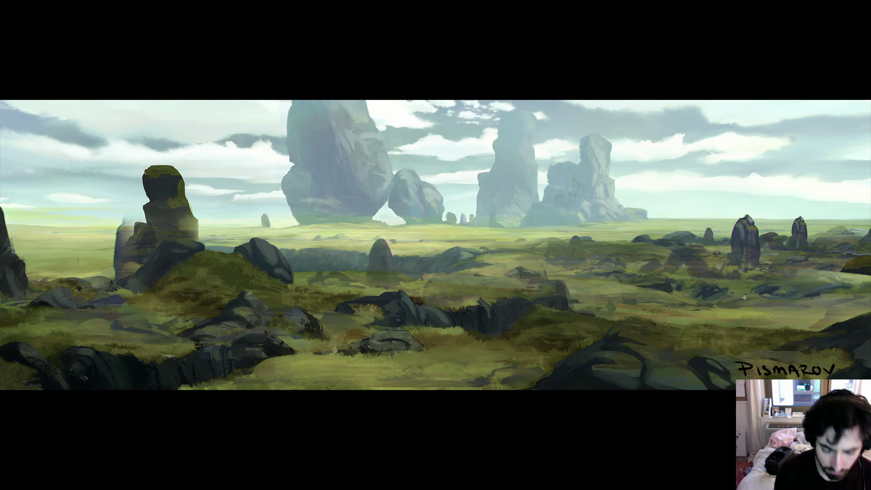
# Step: Turn off cycle mode, start recording a piano improvisation on The Grandeur track, and bring the full-screen plains picture back into view
pyautogui.hotkey('ctrl', 'Right')
pyautogui.hotkey('ctrl', 'Right')
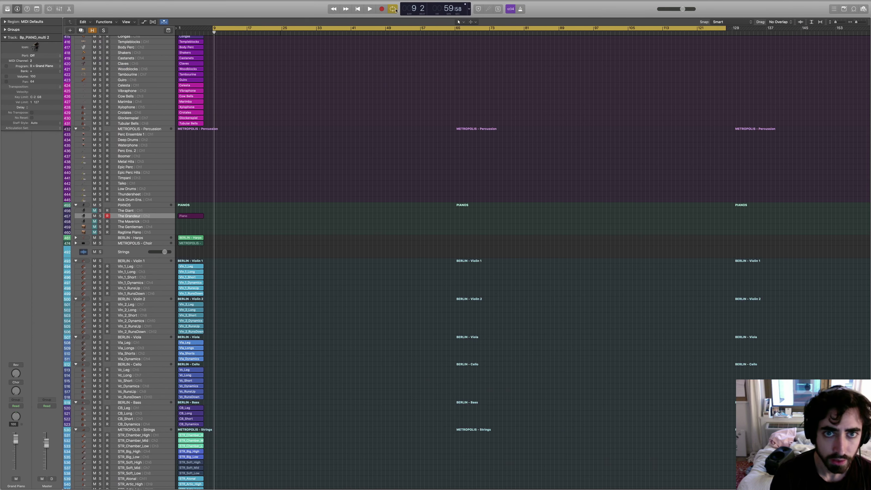
pyautogui.click(395, 9)
pyautogui.click(382, 9)
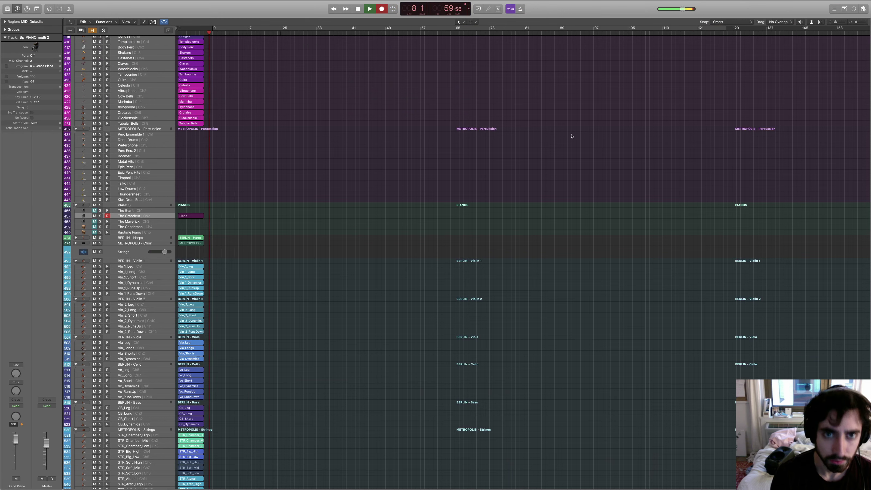
pyautogui.hotkey('ctrl', 'Left')
pyautogui.hotkey('ctrl', 'Left')
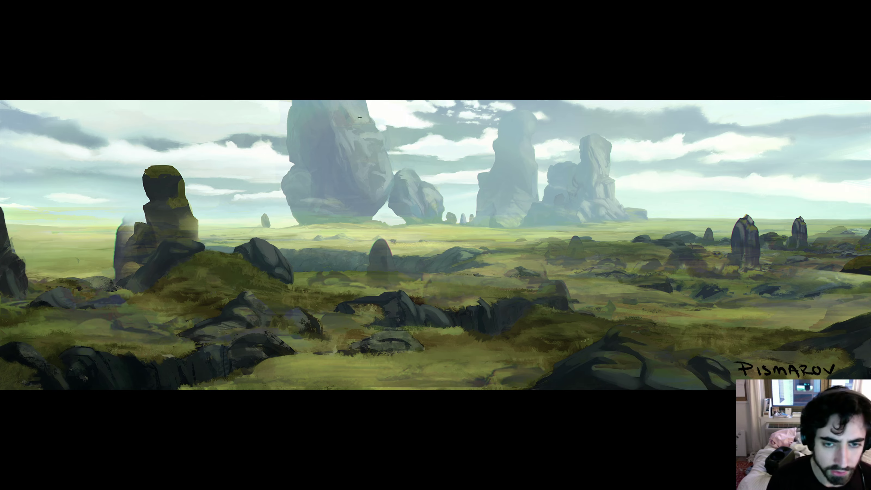
# Step: Return from the plains picture to the Logic Pro arrangement and stop the piano recording
pyautogui.hotkey('ctrl', 'Right')
pyautogui.hotkey('ctrl', 'Left')
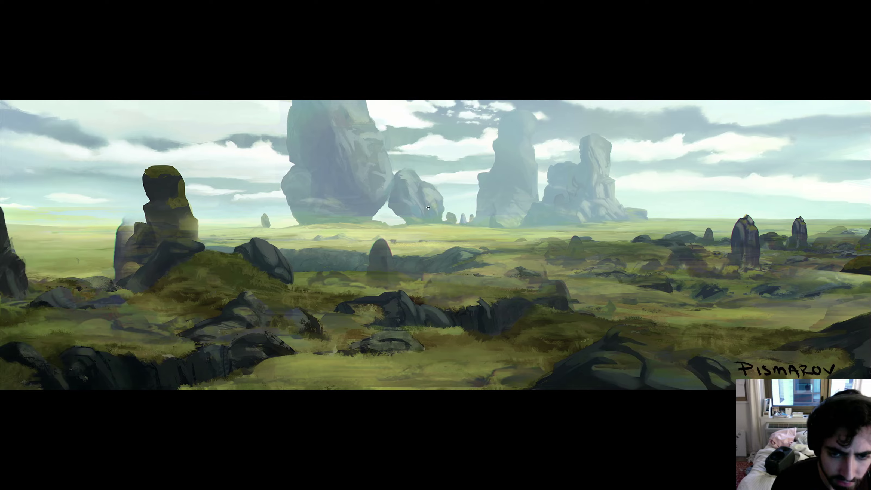
pyautogui.hotkey('ctrl', 'Right')
pyautogui.hotkey('ctrl', 'Right')
pyautogui.press('space')
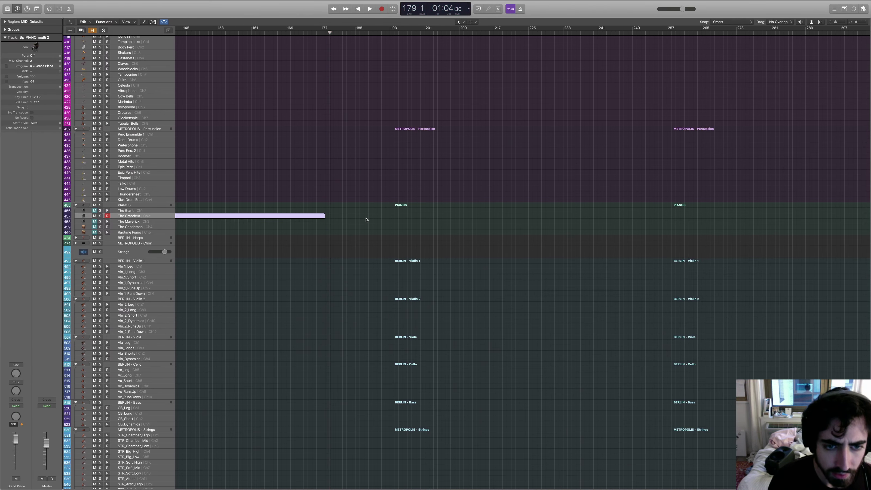
# Step: Return to the arrangement, turn off the count-in, and record a second piano improvisation on The Grandeur track
pyautogui.hotkey('ctrl', 'Left')
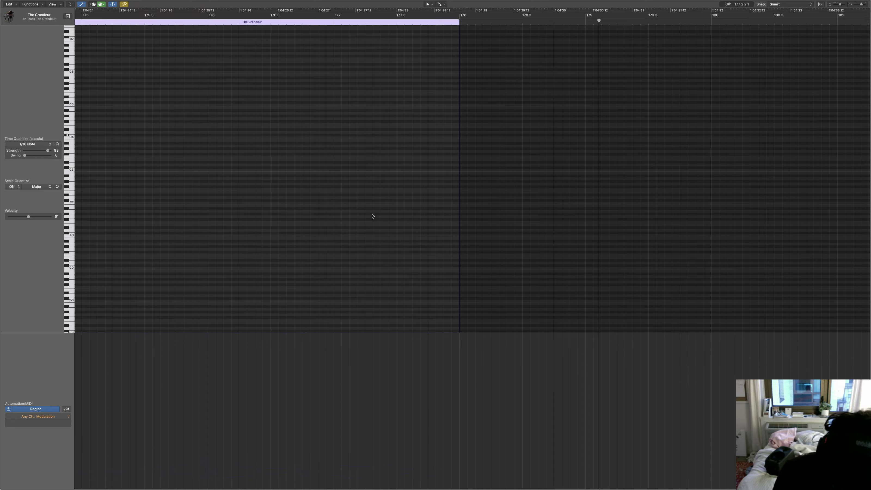
pyautogui.press('super+w')
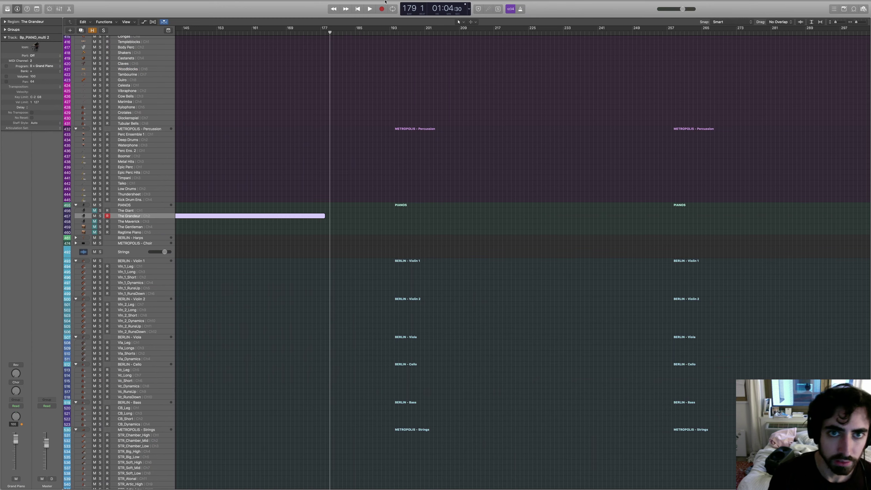
pyautogui.click(508, 8)
pyautogui.click(381, 8)
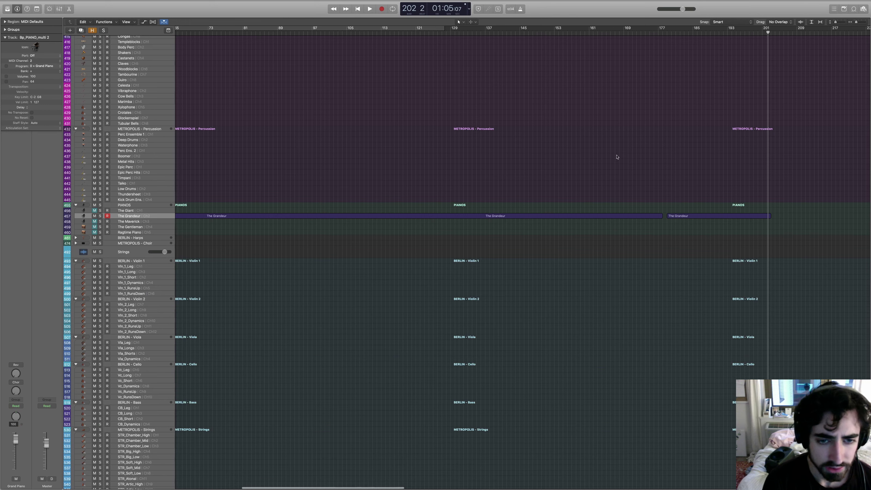
# Step: Move both recorded Grandeur regions far along the timeline, past bar 560, and set the playhead to bar 10
pyautogui.moveTo(791, 158); pyautogui.dragTo(411, 281)
pyautogui.press('super+Left')
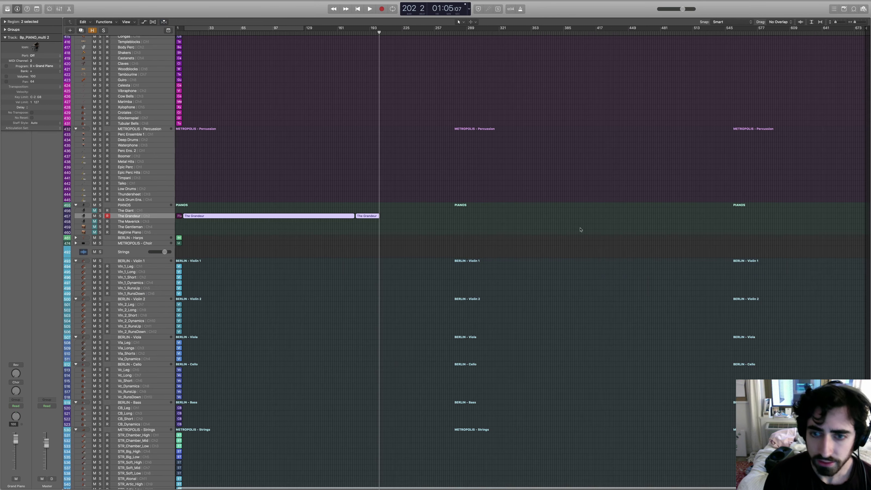
pyautogui.click(321, 216)
pyautogui.click(240, 215)
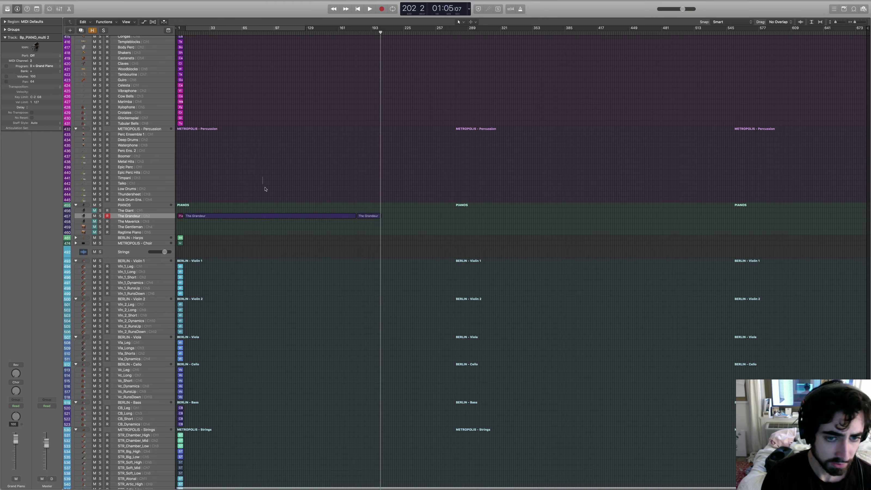
pyautogui.moveTo(241, 218); pyautogui.dragTo(788, 217)
pyautogui.press('Return')
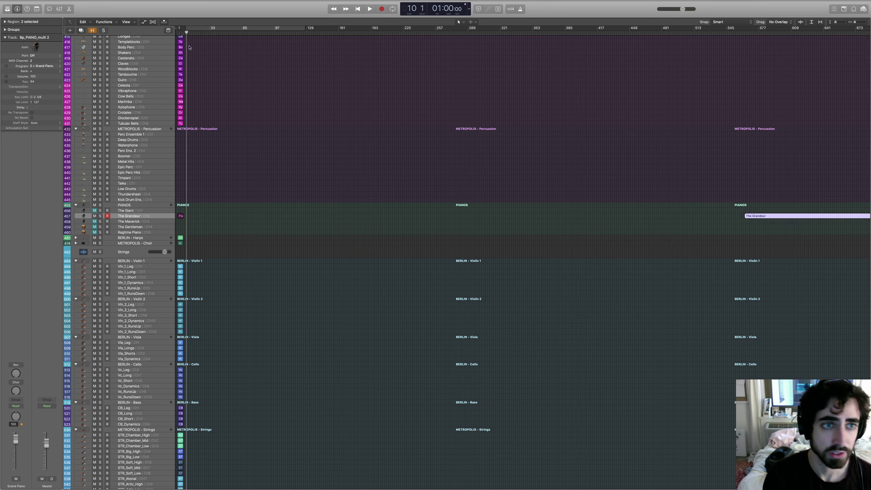
# Step: Show the global tracks, place the playhead at bar 7, and move the tempo point near bar 10 to bar 2
pyautogui.scroll(10, 515, 103)
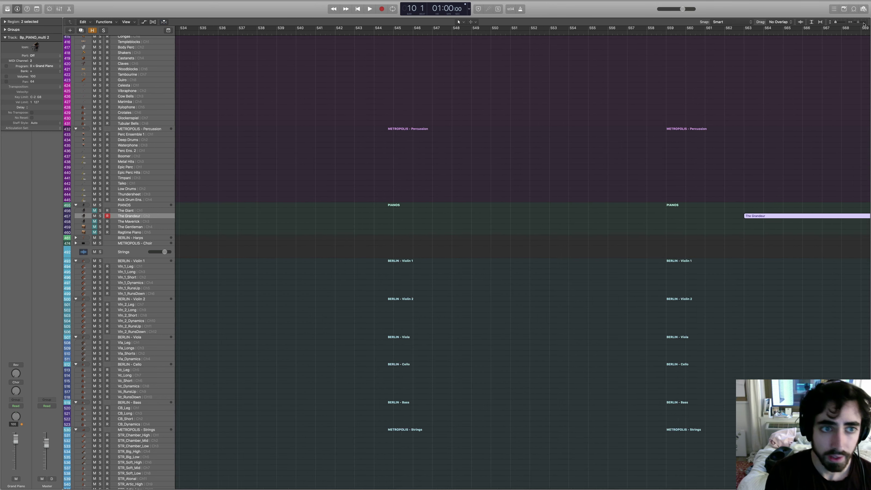
pyautogui.hscroll(-2, 475, 99)
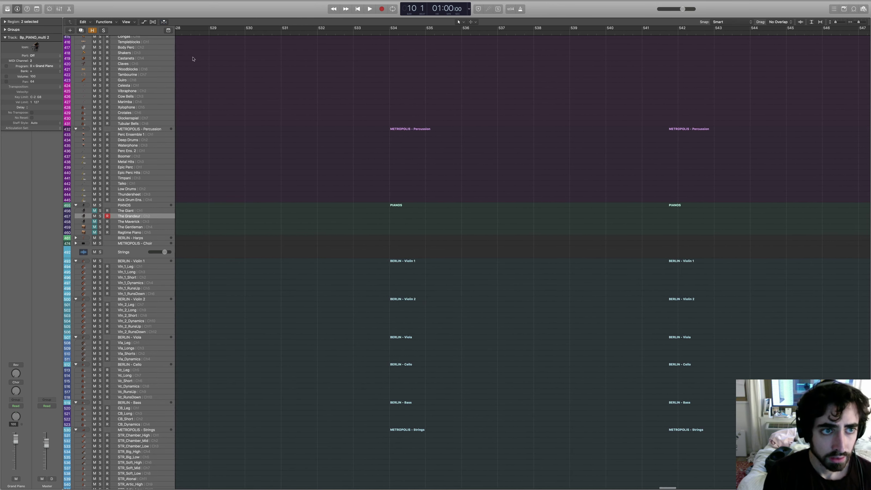
pyautogui.press('g')
pyautogui.hscroll(-10, 241, 46)
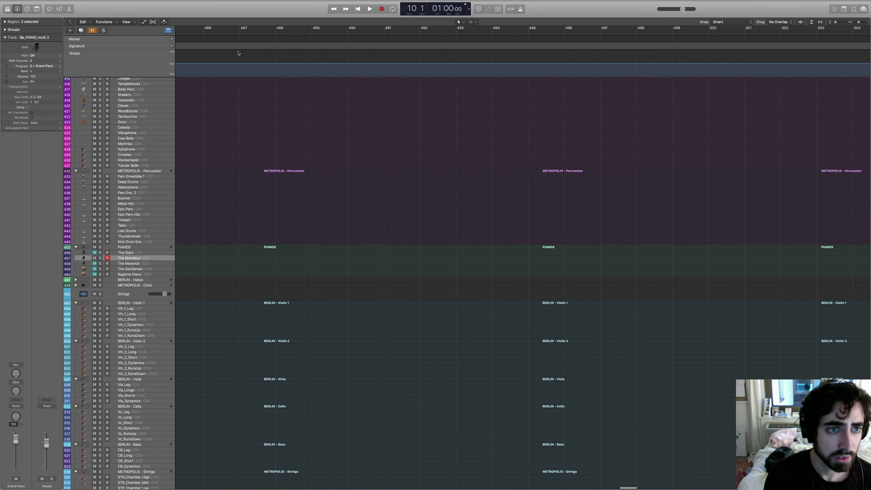
pyautogui.hscroll(-15, 239, 49)
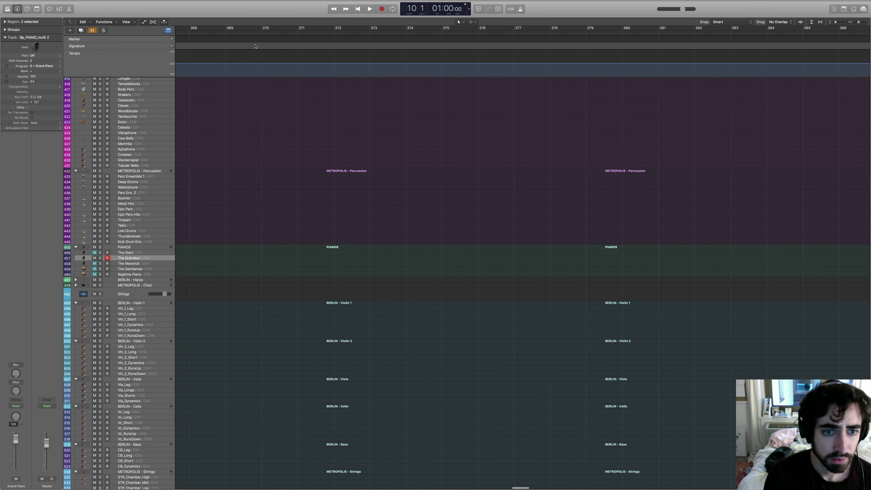
pyautogui.click(266, 48)
pyautogui.hscroll(-15, 509, 63)
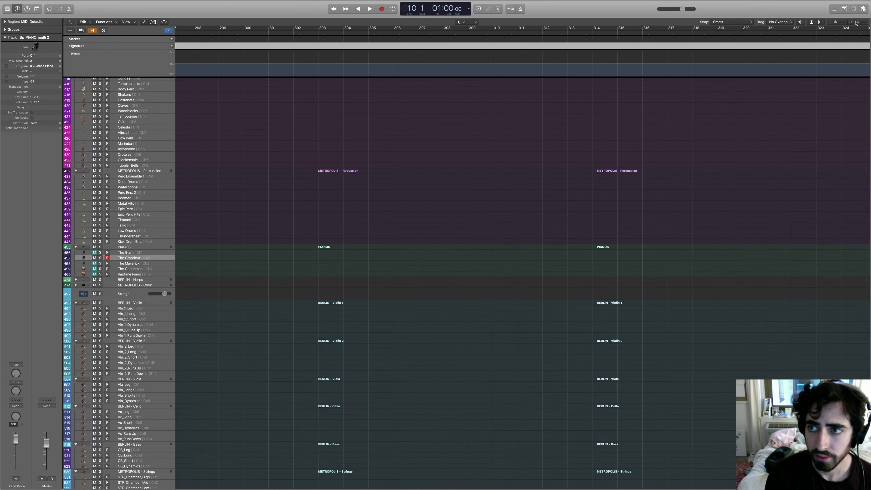
pyautogui.hscroll(-20, 509, 63)
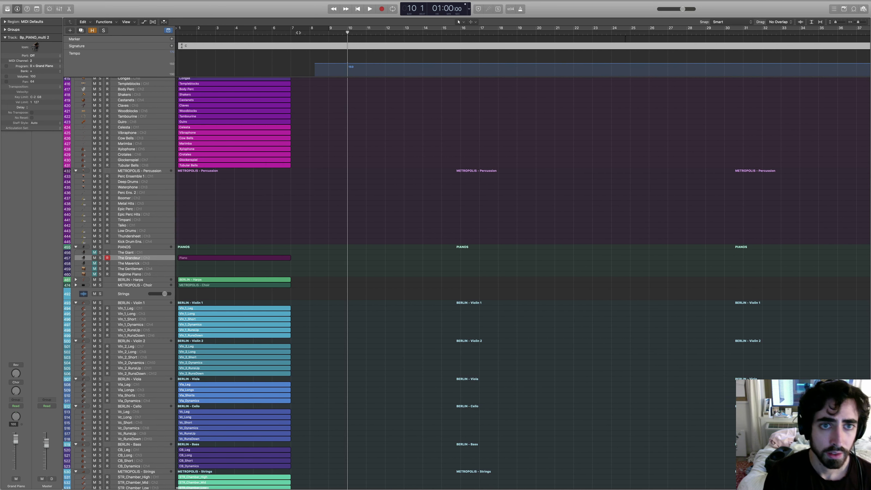
pyautogui.click(299, 32)
pyautogui.moveTo(350, 63); pyautogui.dragTo(202, 70)
# Step: Start playback from bar 7 and turn on the metronome click and count-in
pyautogui.press('space')
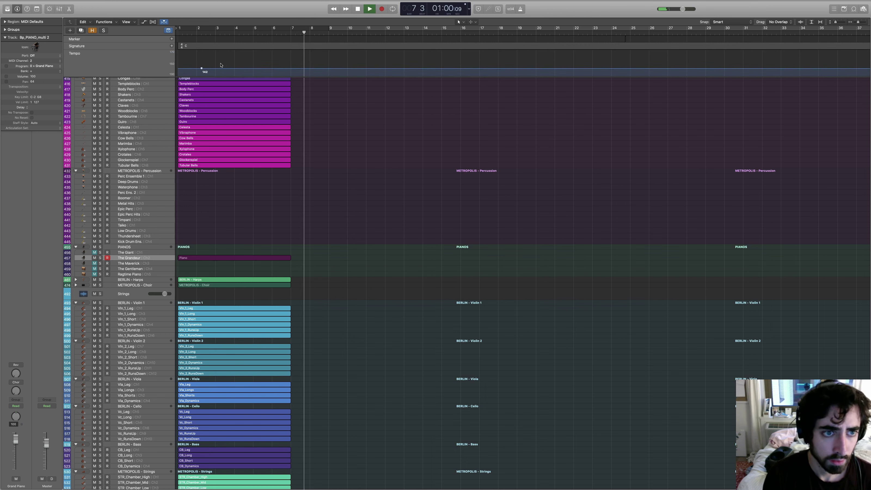
pyautogui.click(520, 9)
pyautogui.click(511, 8)
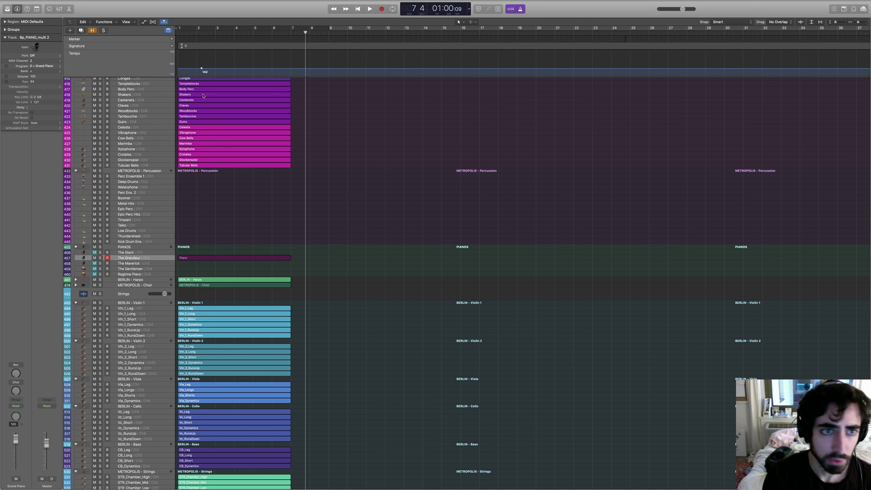
# Step: Adjust the tempo point at bar 2 by ear against the metronome click, and stop playback
pyautogui.moveTo(201, 69); pyautogui.dragTo(202, 109)
pyautogui.press('space')
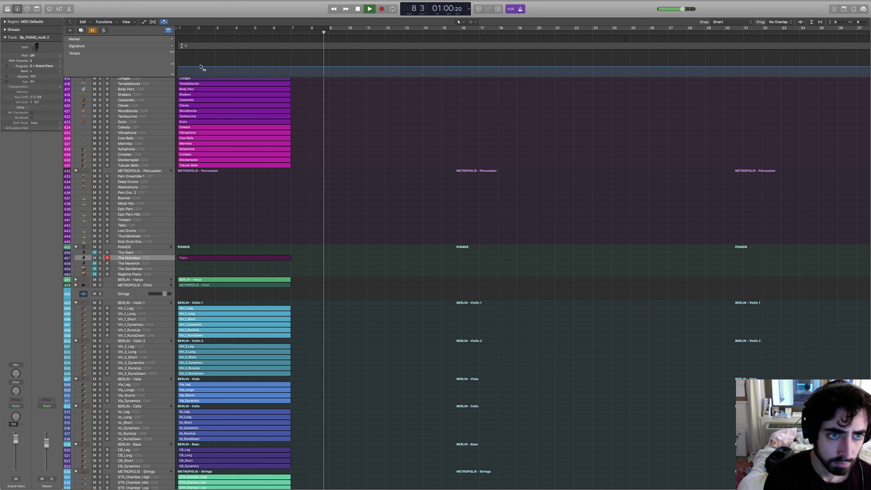
pyautogui.moveTo(202, 67); pyautogui.dragTo(201, 72)
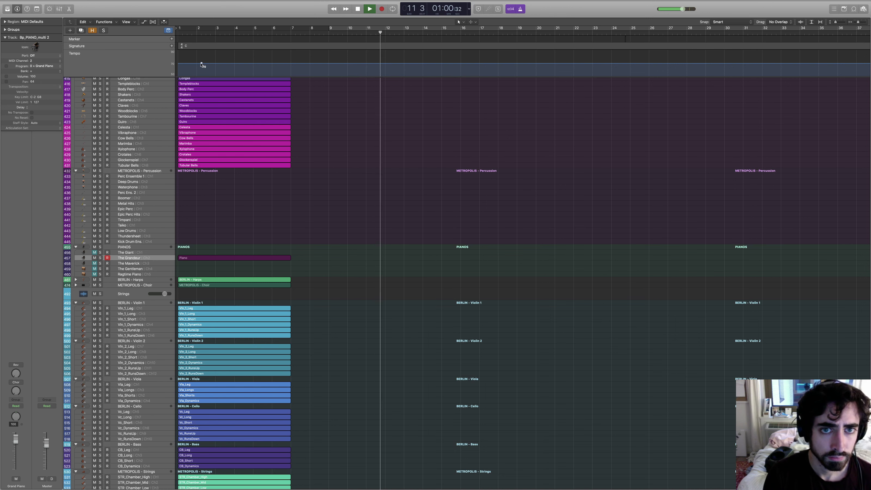
pyautogui.moveTo(202, 65); pyautogui.dragTo(199, 71)
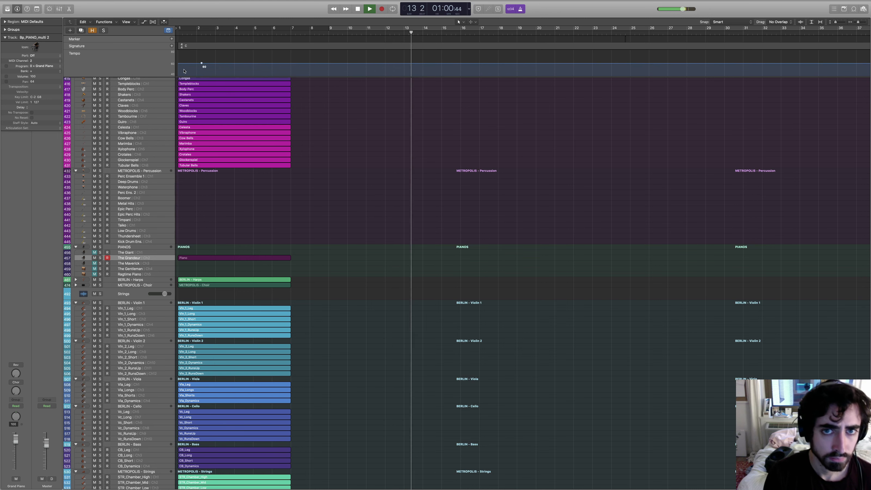
pyautogui.moveTo(203, 65); pyautogui.dragTo(202, 64)
pyautogui.moveTo(202, 62); pyautogui.dragTo(203, 62)
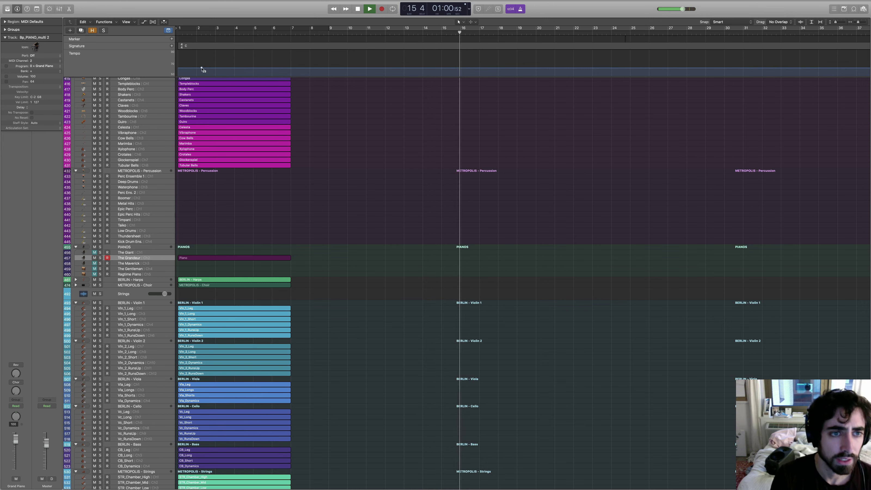
pyautogui.moveTo(201, 68); pyautogui.dragTo(202, 71)
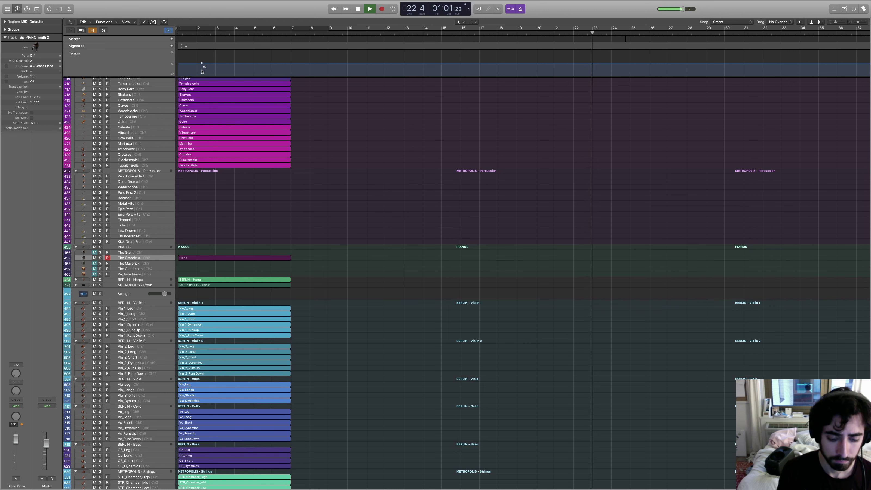
pyautogui.press('space')
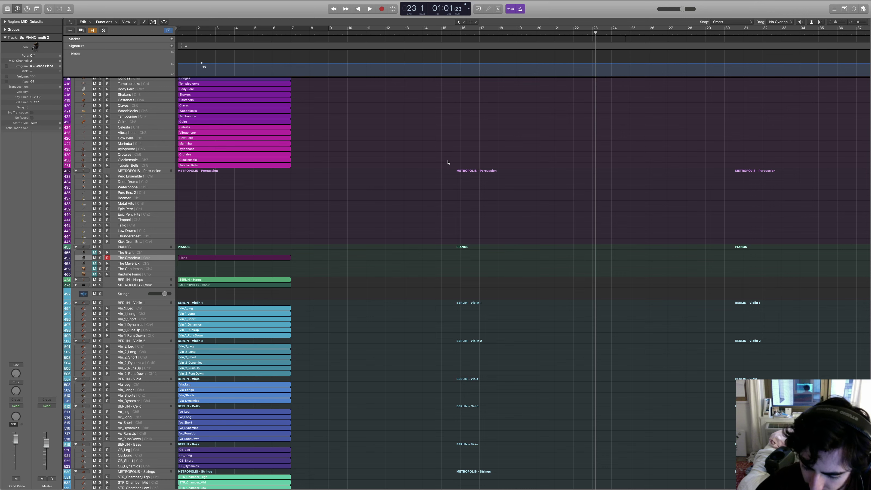
# Step: Look at the empty piano roll and the full-screen plains picture, and return to the arrangement
pyautogui.hotkey('ctrl', 'Left')
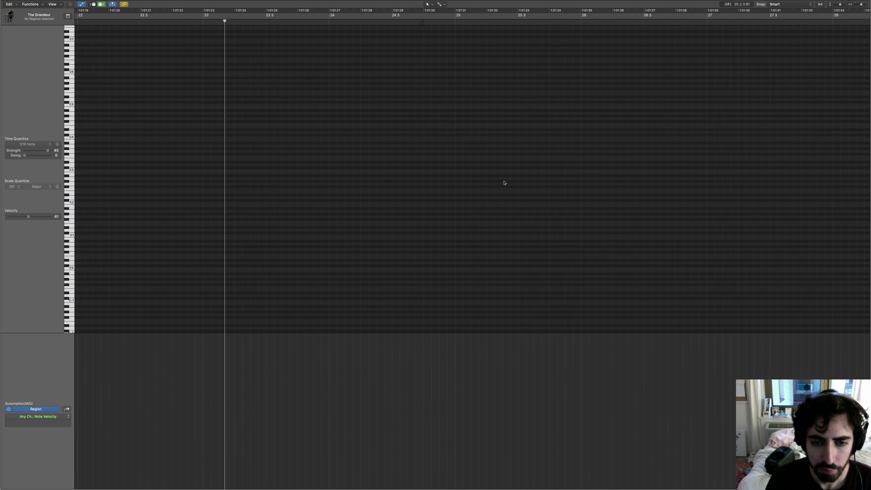
pyautogui.hotkey('ctrl', 'Left')
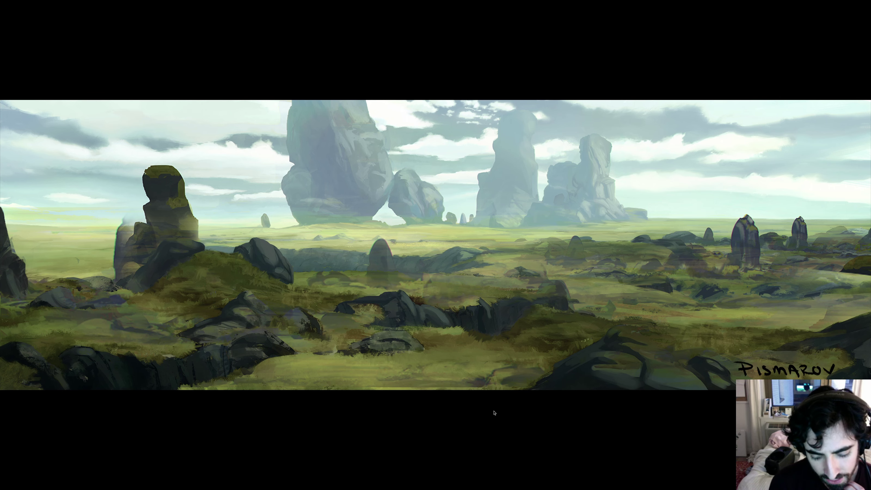
pyautogui.hotkey('ctrl', 'Right')
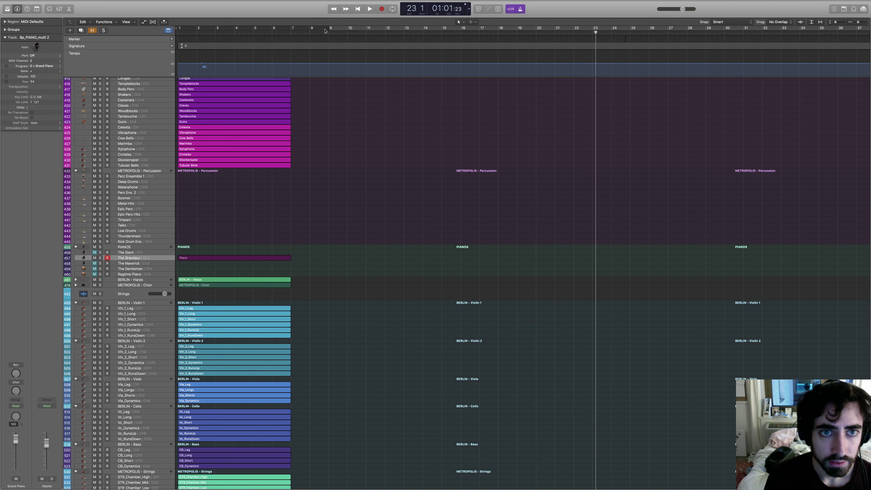
# Step: Record a piano take on The Grandeur track from bar 9 to about bar 22
pyautogui.click(325, 31)
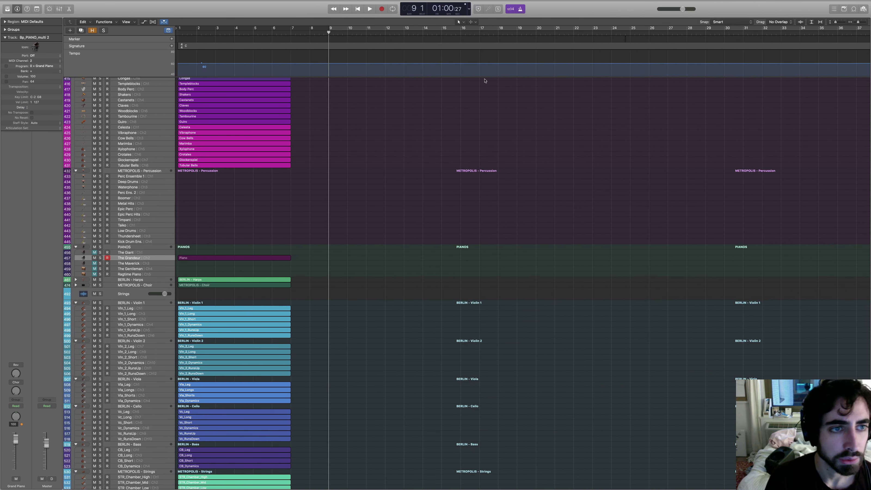
pyautogui.scroll(2, 144, 100)
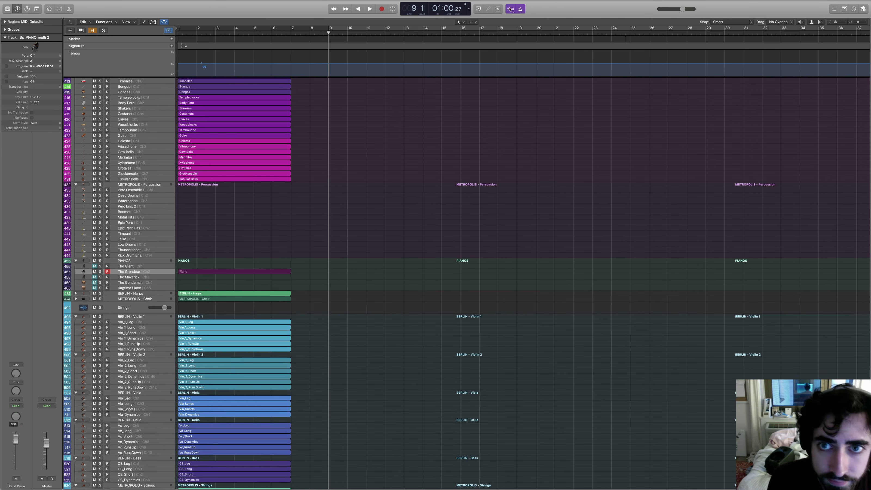
pyautogui.click(370, 9)
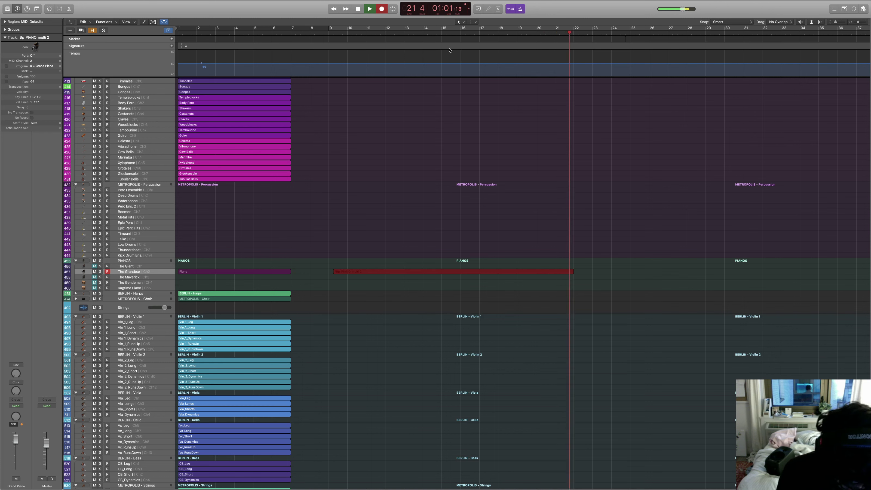
pyautogui.press('space')
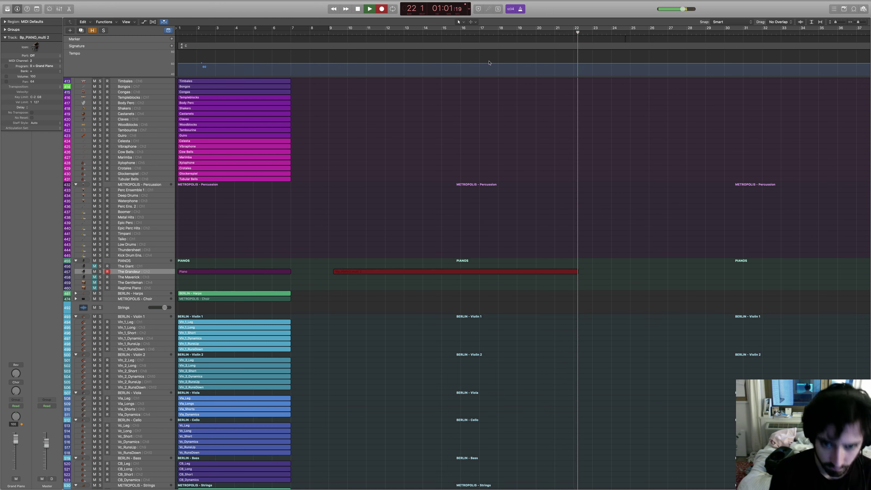
# Step: Open the new Grandeur region in the piano roll and delete the surplus notes at the end of the take
pyautogui.click(535, 325)
pyautogui.doubleClick(525, 271)
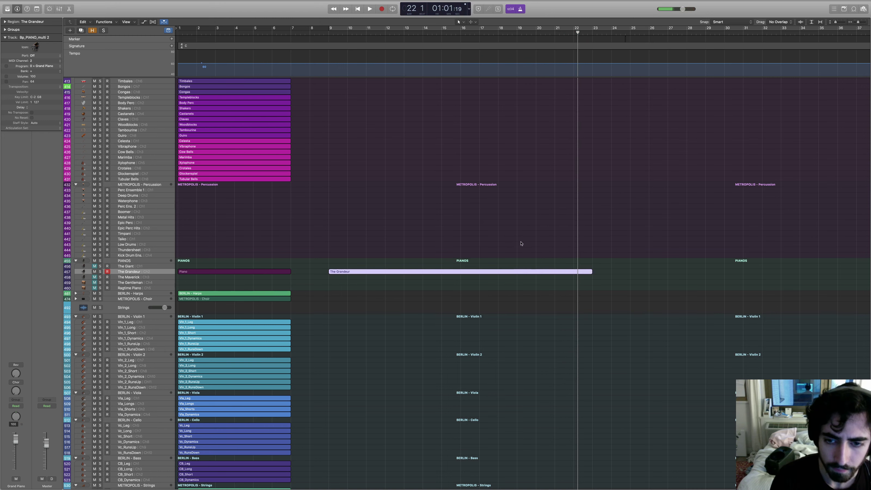
pyautogui.moveTo(641, 61); pyautogui.dragTo(562, 278)
pyautogui.press('Delete')
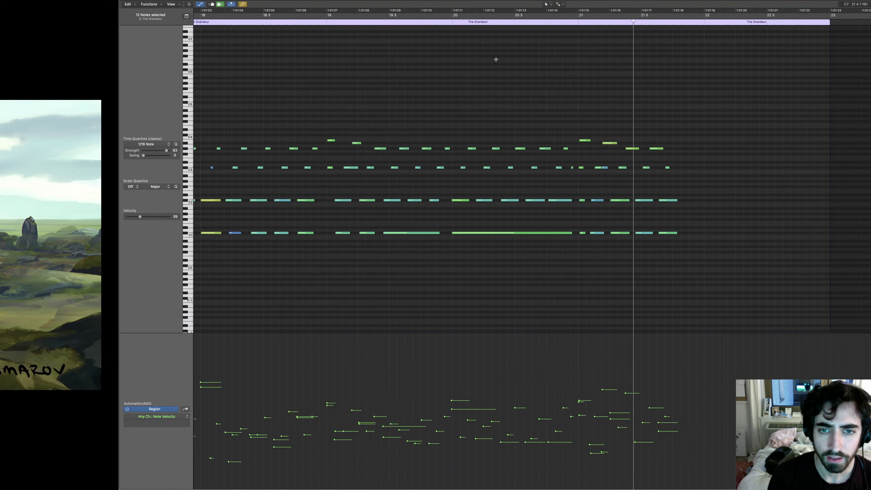
pyautogui.hscroll(10, 502, 74)
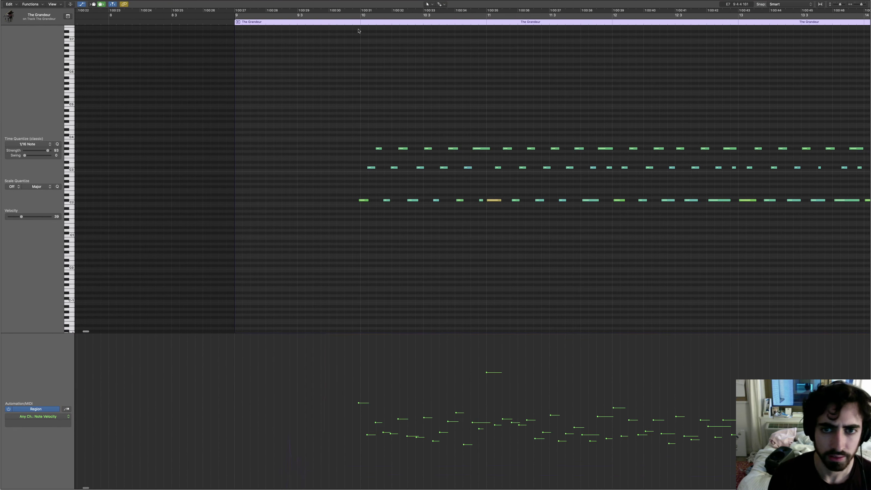
# Step: Play the take from bar 10 and lower the velocity of the loud note at bar 11 to 58
pyautogui.click(357, 22)
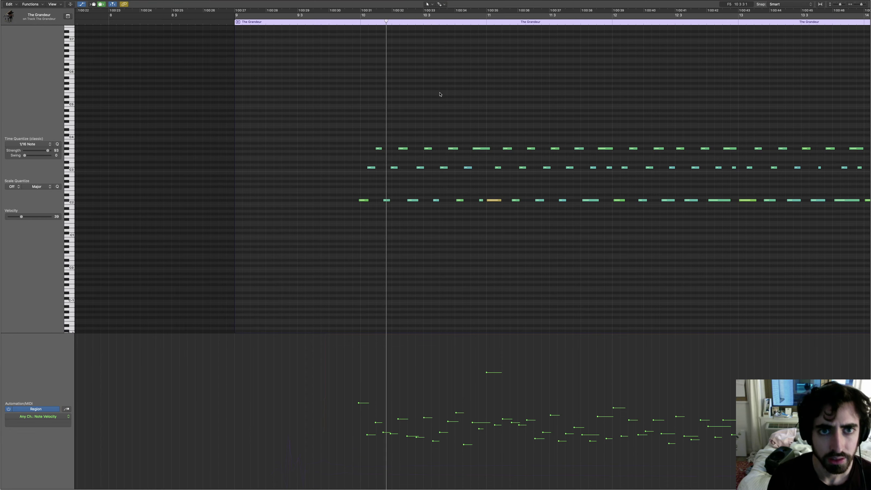
pyautogui.hscroll(5, 439, 95)
pyautogui.scroll(1, 219, 306)
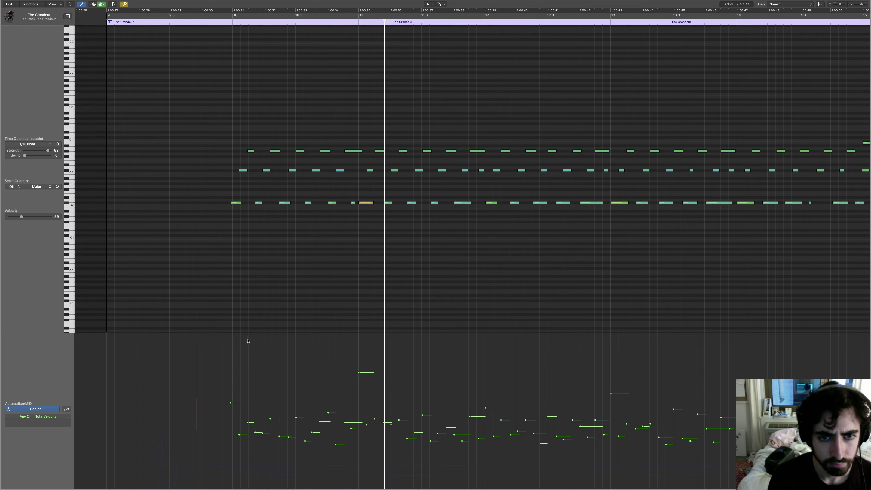
pyautogui.moveTo(366, 202); pyautogui.dragTo(301, 273)
# Step: Delete all the notes before bar 12 in the piano roll
pyautogui.hscroll(3, 302, 273)
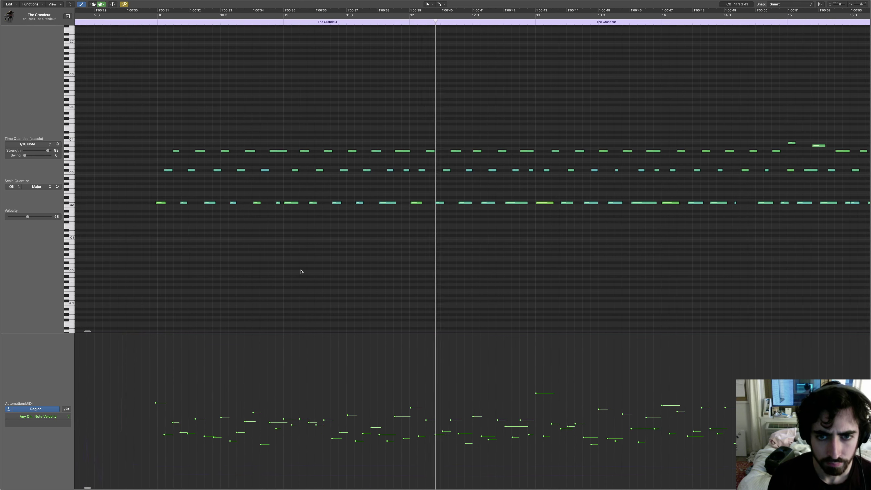
pyautogui.moveTo(140, 122); pyautogui.dragTo(408, 239)
pyautogui.press('Delete')
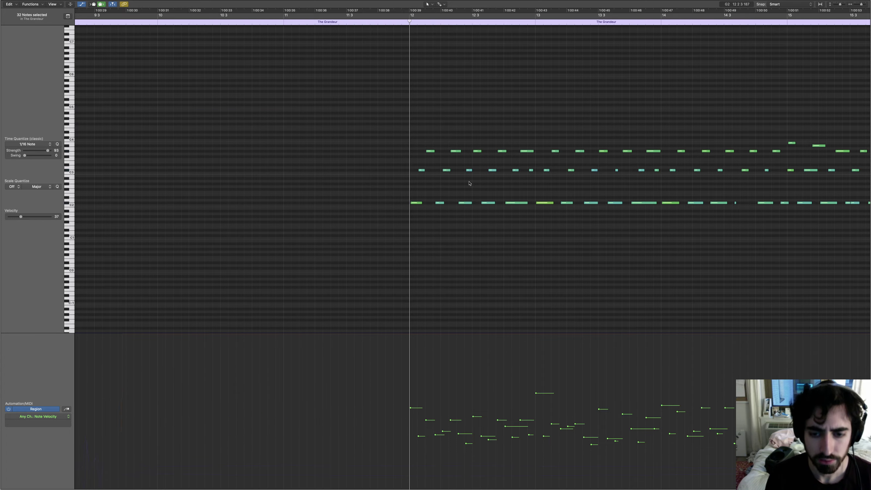
pyautogui.press('super+w')
pyautogui.press('super+4')
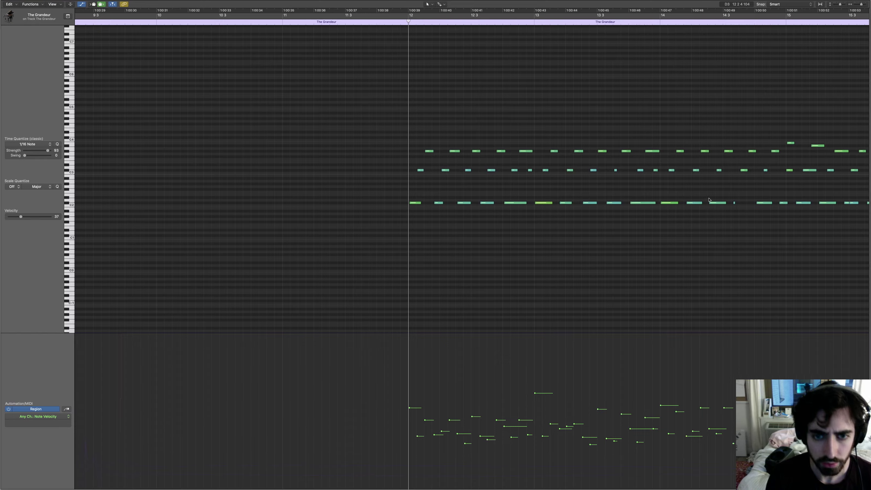
# Step: Quantize all the remaining notes to 1/16 notes and play them from bar 12
pyautogui.moveTo(759, 109); pyautogui.dragTo(153, 296)
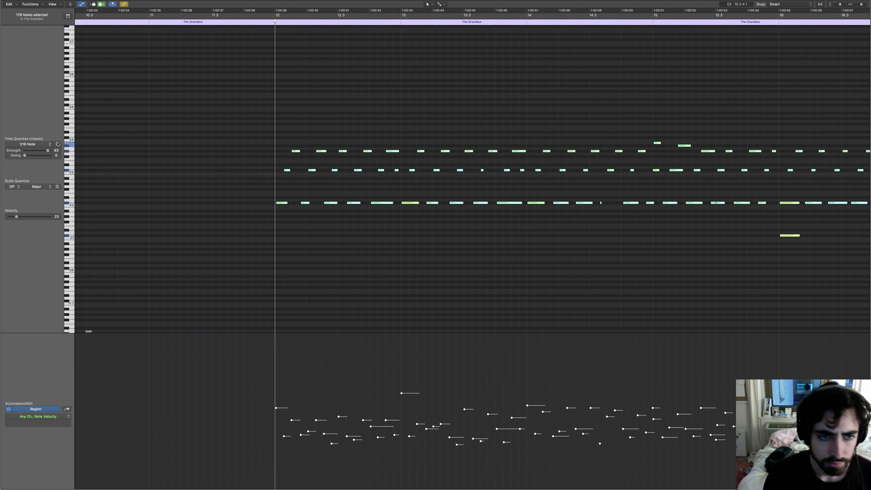
pyautogui.click(30, 145)
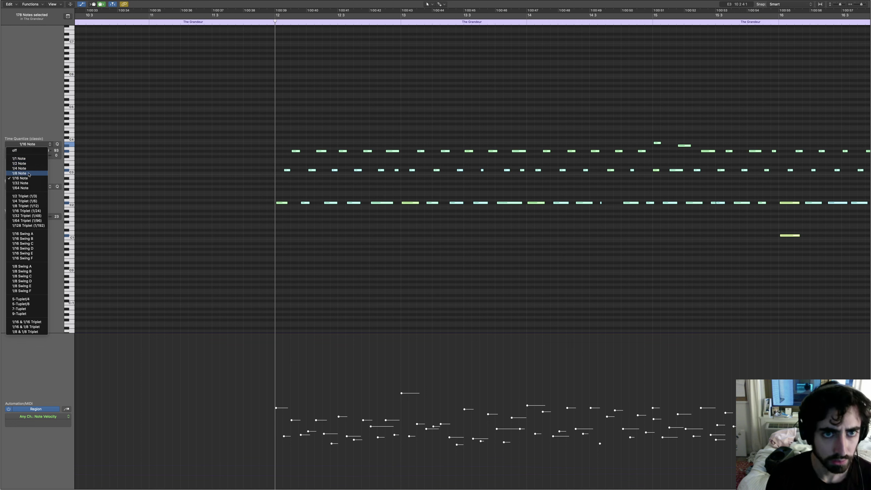
pyautogui.click(282, 105)
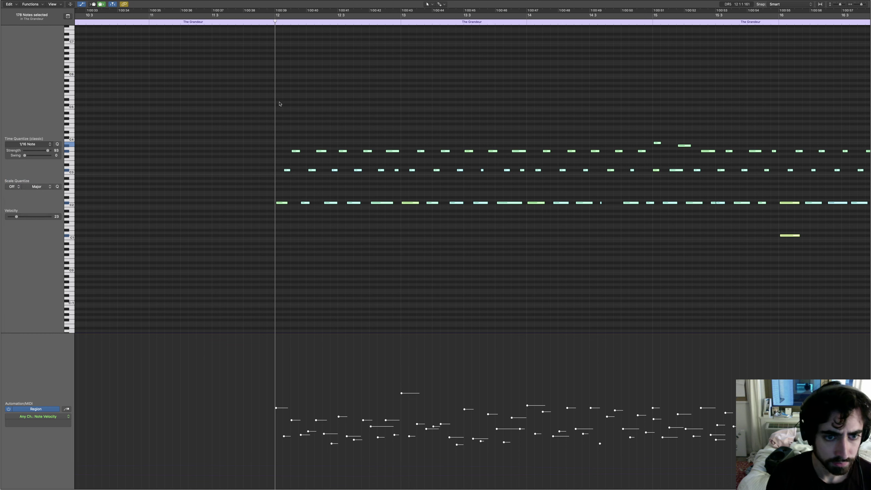
pyautogui.click(304, 80)
pyautogui.press('space')
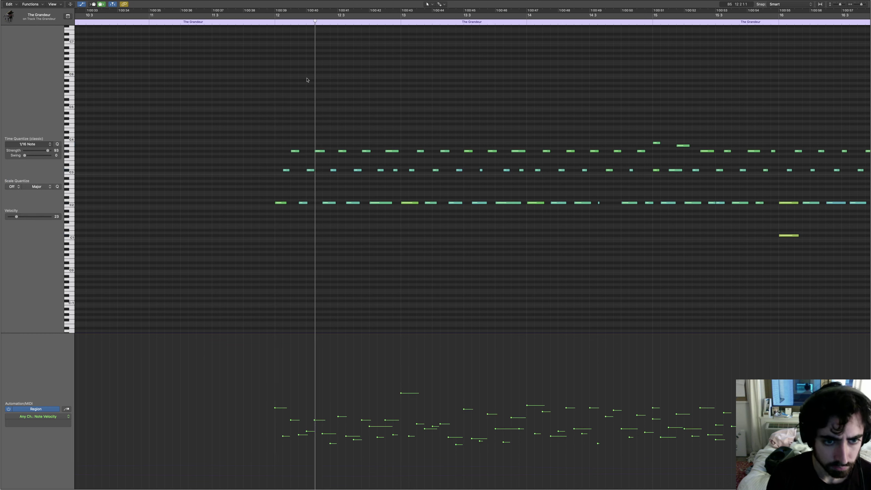
# Step: Stop playback and cut away the empty part of The Grandeur region before bar 12 in the arrangement
pyautogui.moveTo(862, 4); pyautogui.dragTo(850, 5)
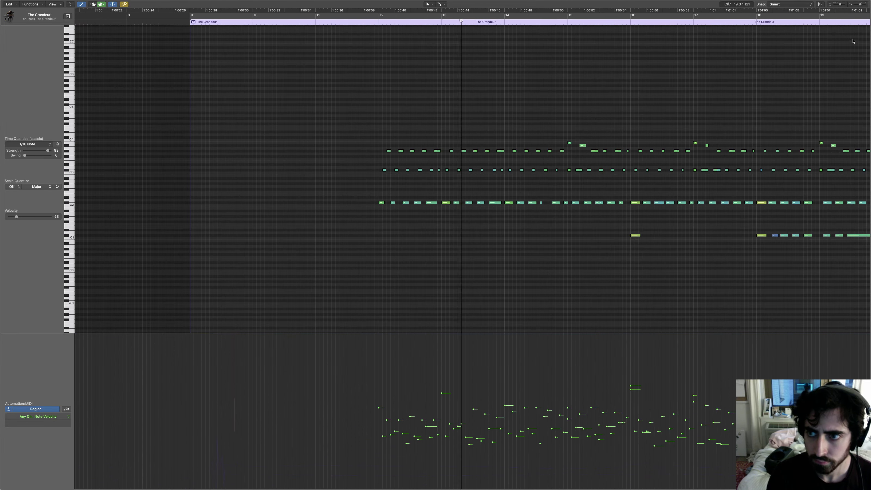
pyautogui.press('super+w')
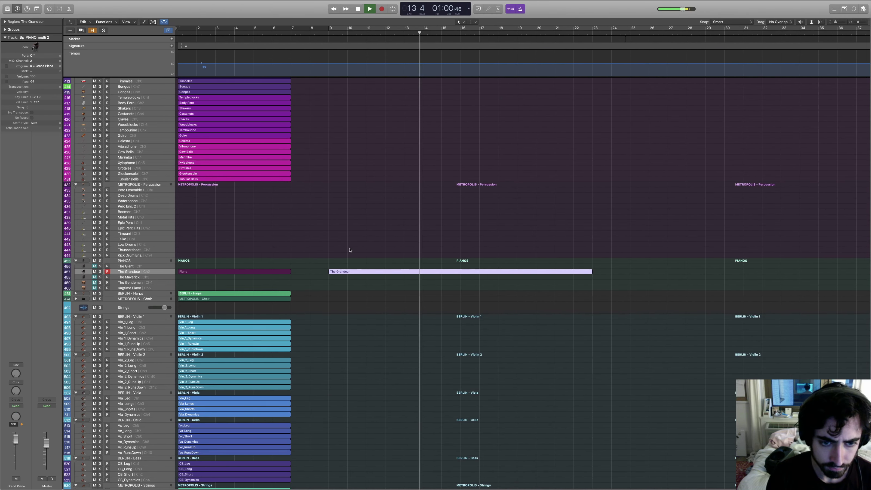
pyautogui.press('super+4')
pyautogui.press('space')
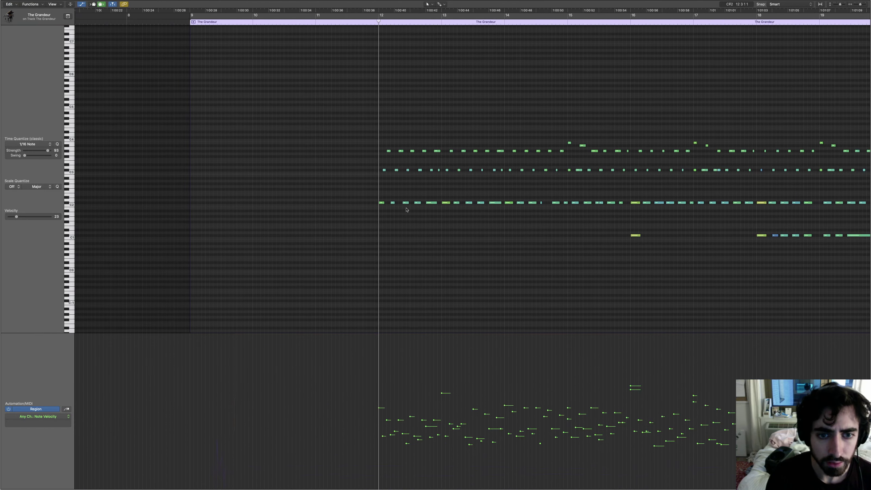
pyautogui.press('super+w')
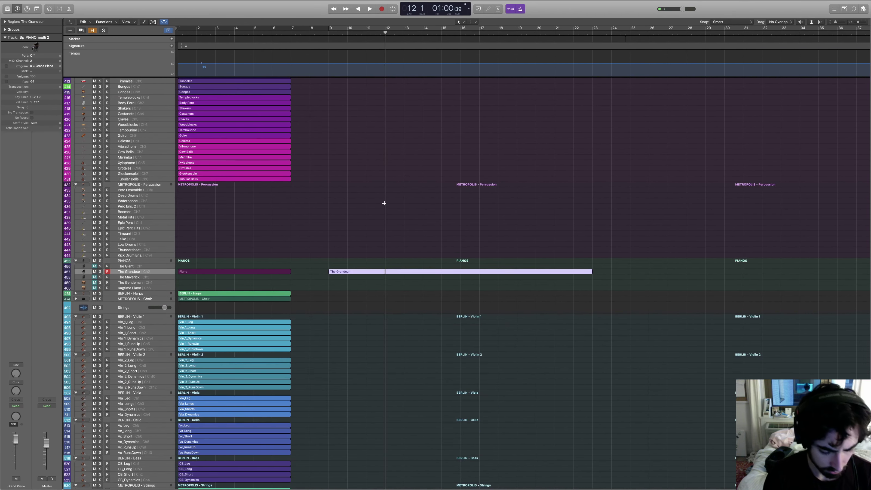
pyautogui.moveTo(384, 204); pyautogui.dragTo(328, 274)
pyautogui.press('Delete')
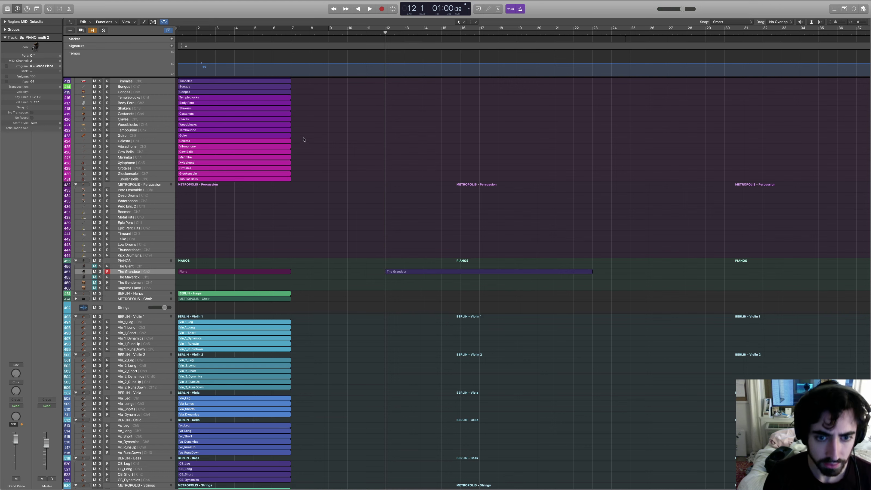
# Step: Move The Grandeur region so that it starts at bar 9, and play it from there
pyautogui.moveTo(329, 38)
pyautogui.mouseDown()
pyautogui.moveTo(291, 37)
pyautogui.moveTo(328, 37)
pyautogui.mouseUp()
pyautogui.hscroll(1, 385, 273)
pyautogui.moveTo(386, 272); pyautogui.dragTo(336, 274)
pyautogui.press('space')
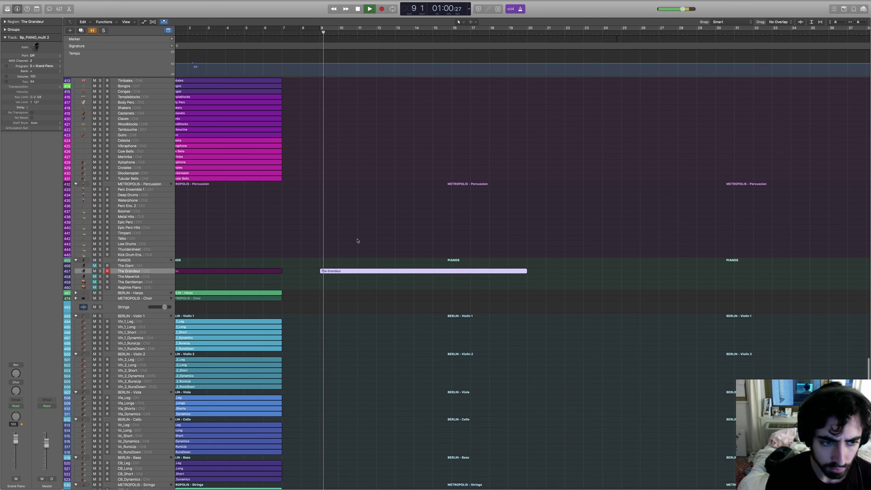
pyautogui.click(325, 287)
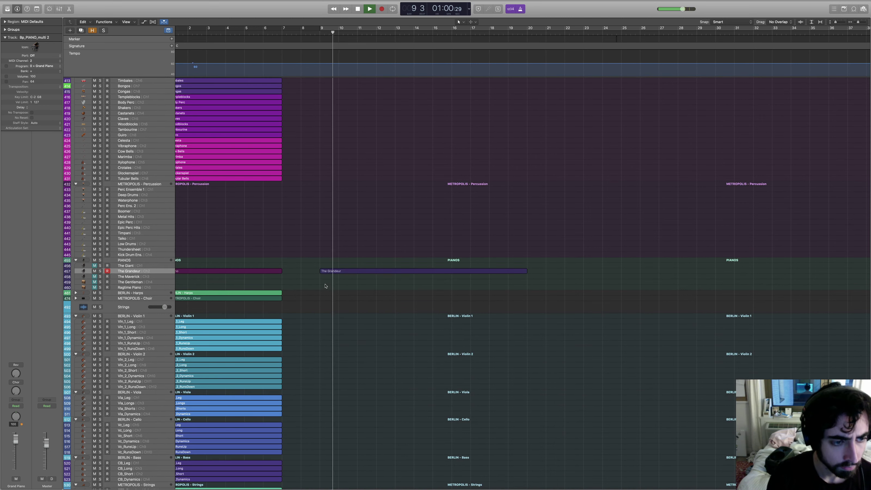
# Step: Listen to the moved region again from about bar 9, checking its notes in the piano roll
pyautogui.press('super+4')
pyautogui.hotkey('ctrl', 'Right')
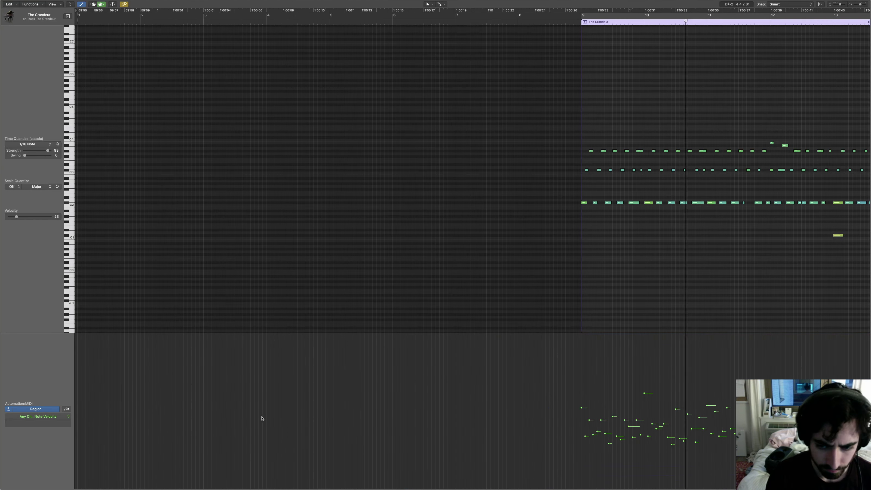
pyautogui.hotkey('ctrl', 'Right')
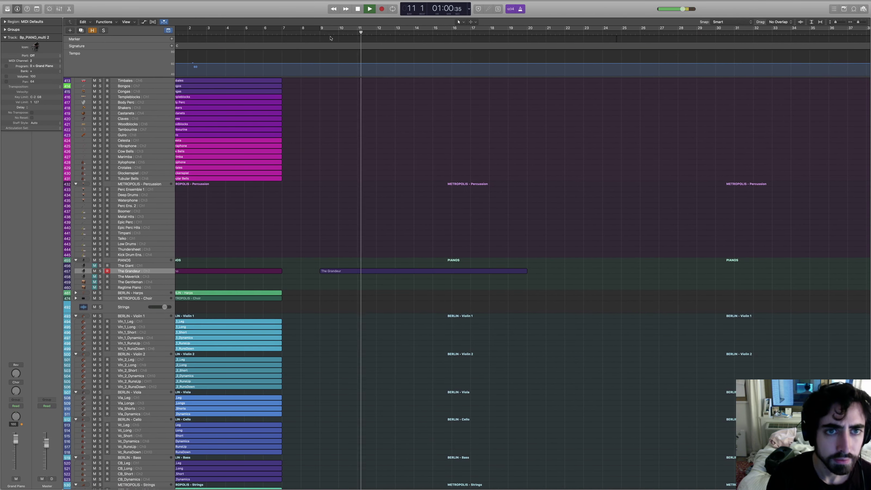
pyautogui.press(',')
pyautogui.press(',')
pyautogui.moveTo(683, 9); pyautogui.dragTo(686, 10)
pyautogui.click(223, 397)
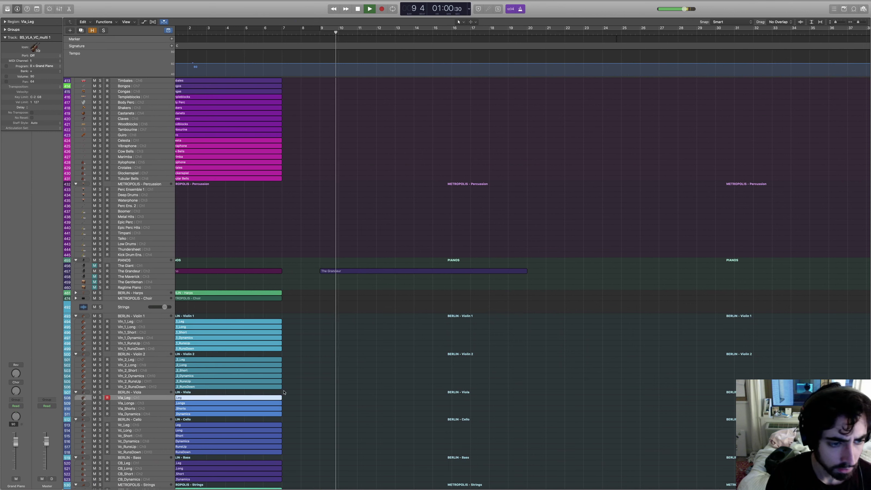
pyautogui.click(328, 398)
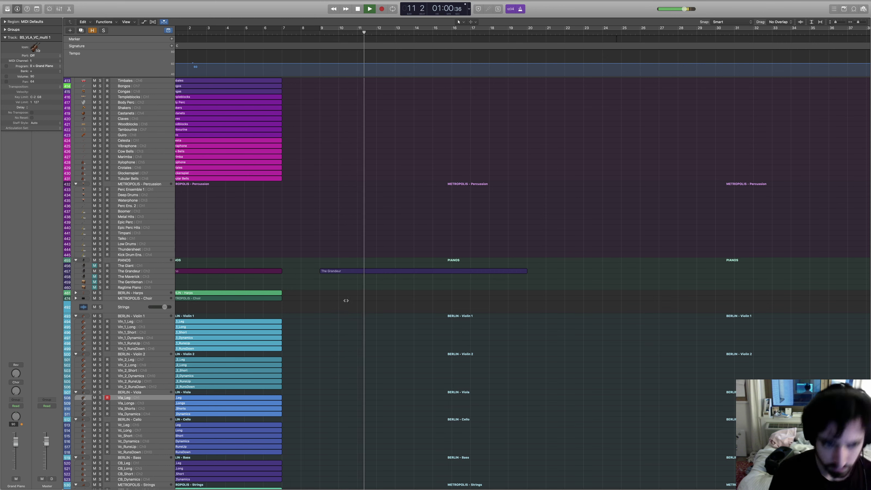
# Step: Delete the notes in bar 9 on The Grandeur track and trim the region's start to bar 10
pyautogui.click(122, 266)
pyautogui.click(123, 271)
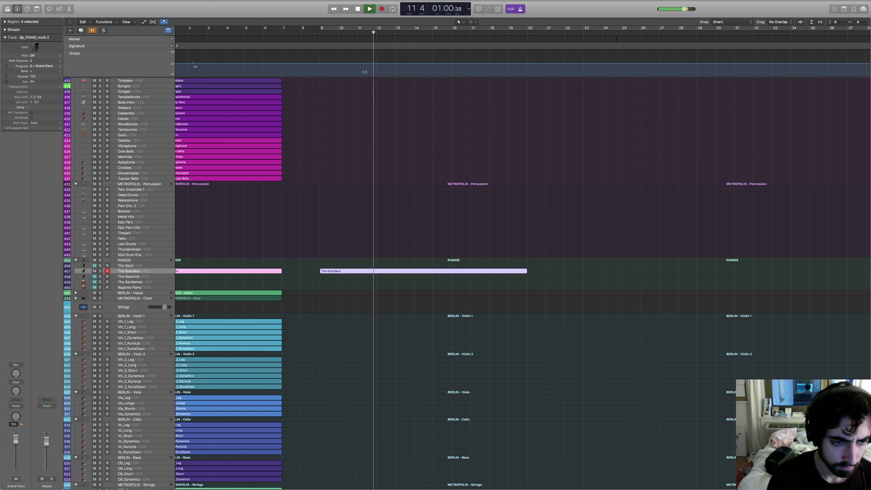
pyautogui.press('super+4')
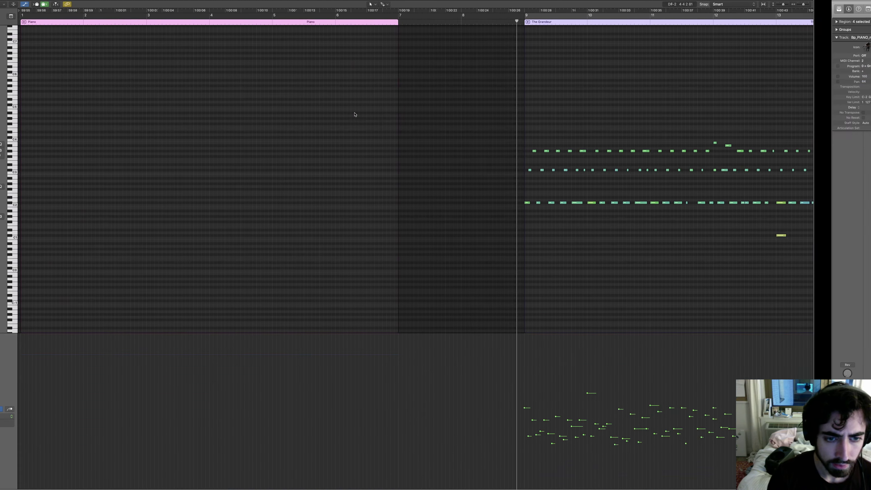
pyautogui.hscroll(5, 350, 114)
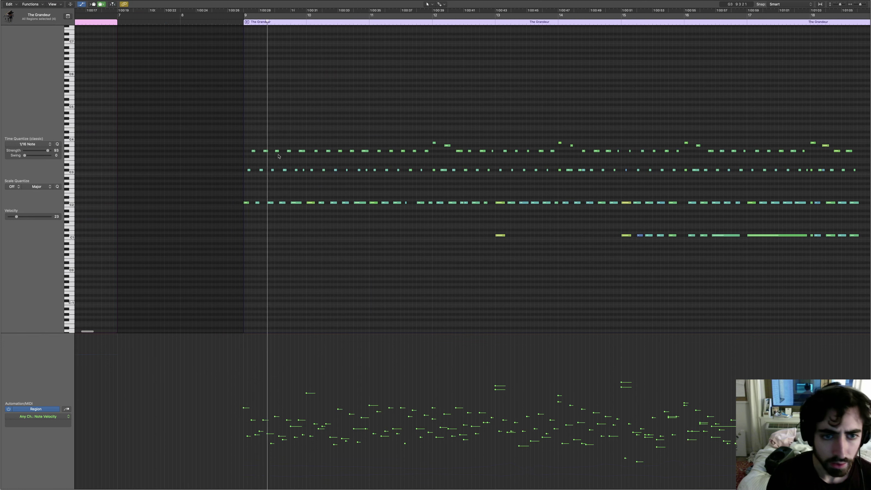
pyautogui.moveTo(307, 141); pyautogui.dragTo(206, 217)
pyautogui.press('Delete')
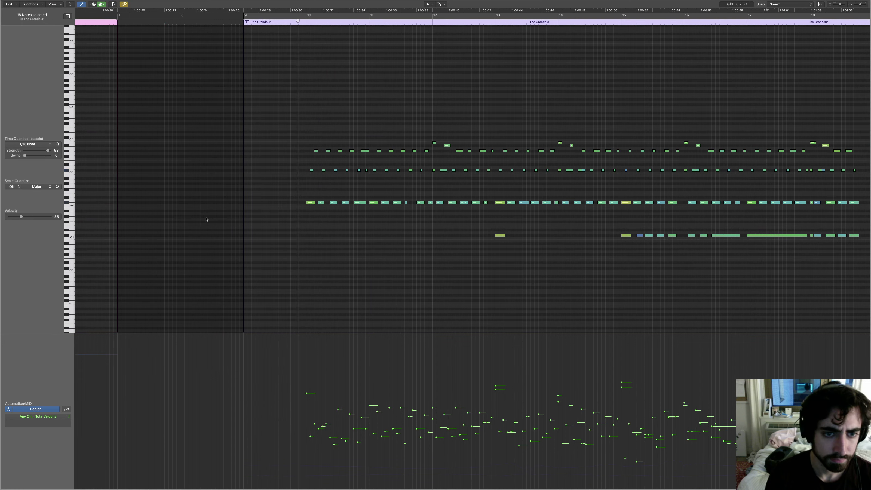
pyautogui.moveTo(242, 187); pyautogui.dragTo(308, 202)
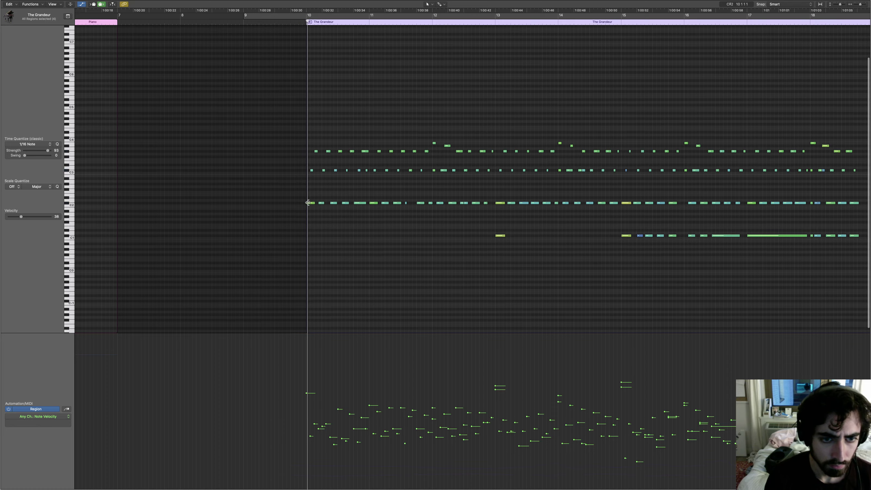
# Step: Play the region from bar 10, show its Sustain automation, and add a point of value 127 shortly after bar 10
pyautogui.click(311, 203)
pyautogui.press('space')
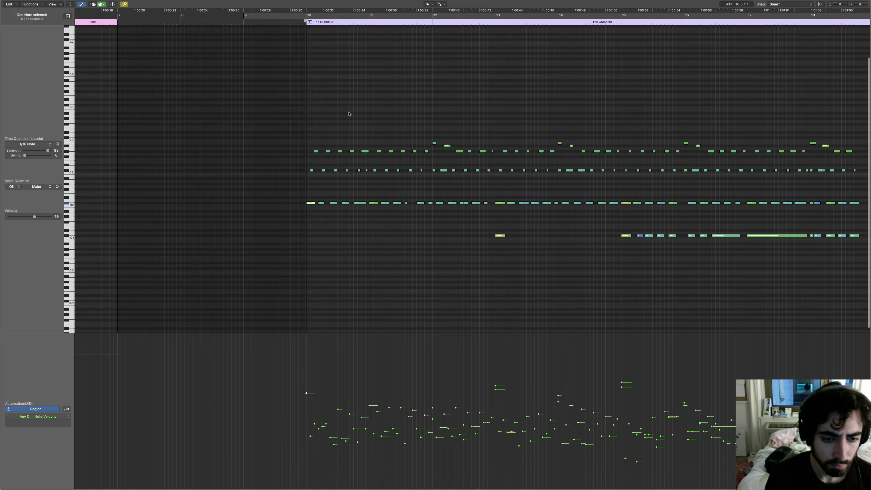
pyautogui.hotkey('ctrl', 'Right')
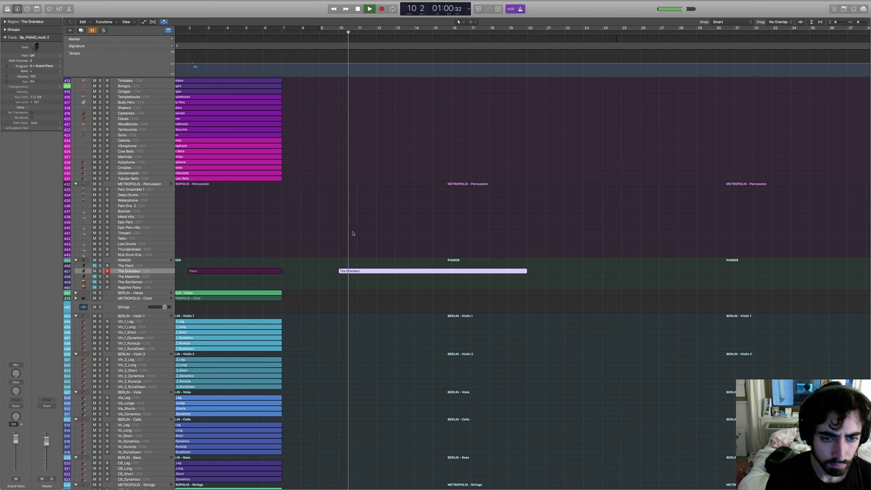
pyautogui.hotkey('ctrl', 'Left')
pyautogui.press('super+y')
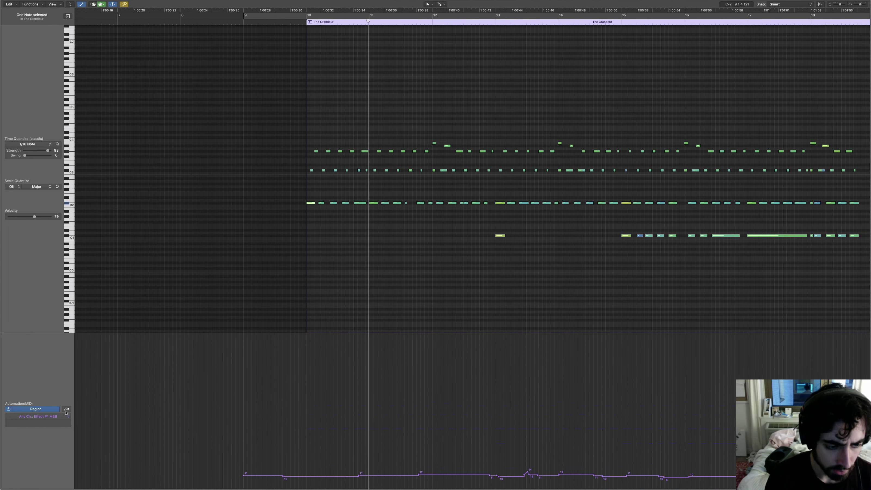
pyautogui.click(60, 417)
pyautogui.click(76, 422)
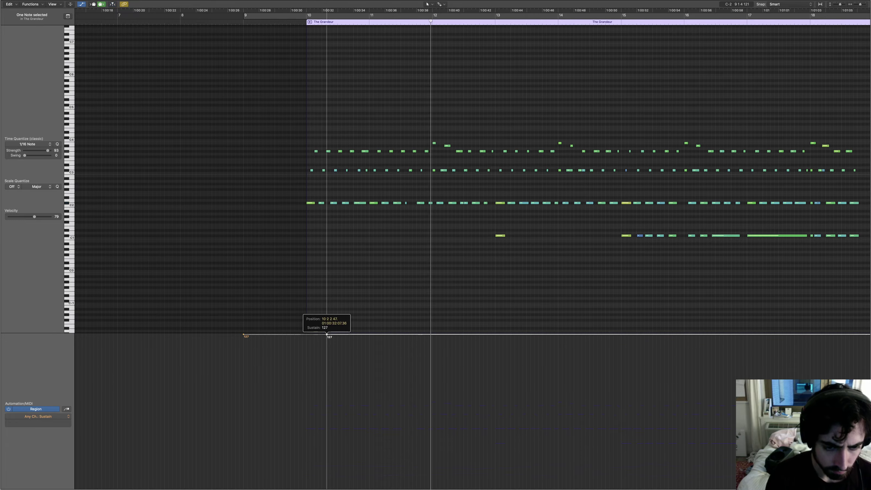
# Step: Listen to the edited piano region in the arrangement, playing it again from just before bar 10
pyautogui.hotkey('ctrl', 'Right')
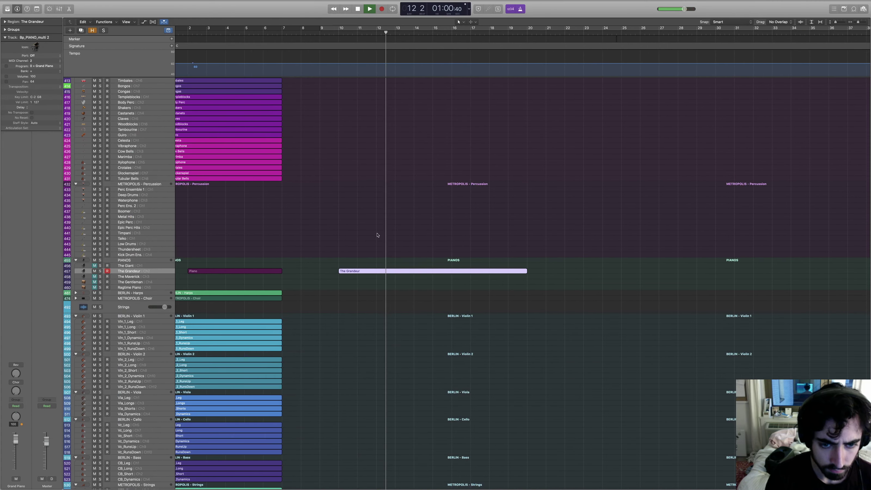
pyautogui.hotkey('ctrl', 'Left')
pyautogui.hotkey('ctrl', 'Right')
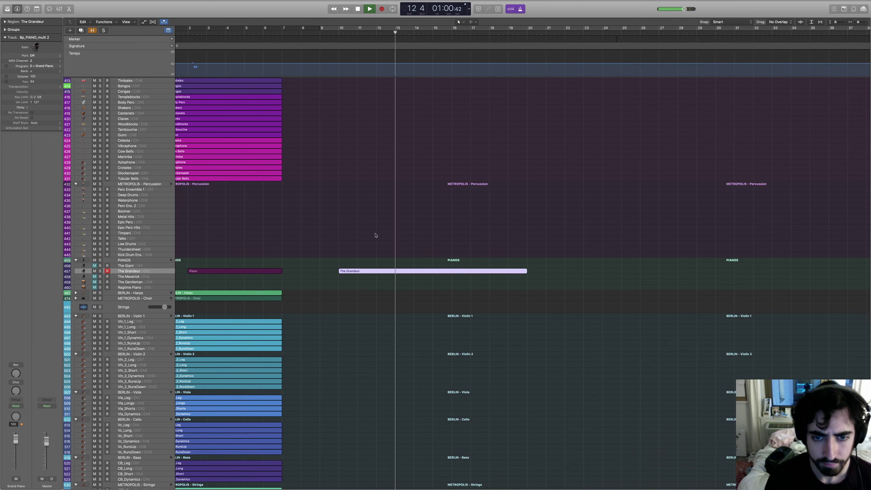
pyautogui.click(333, 32)
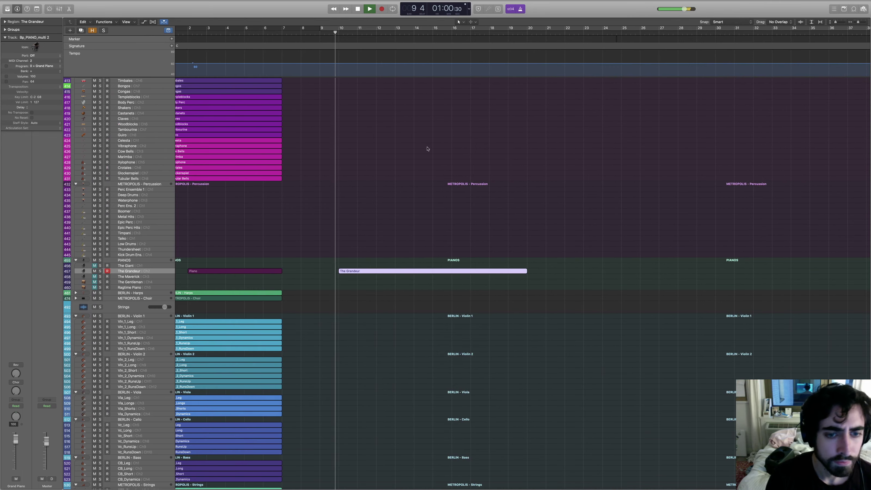
pyautogui.click(428, 146)
pyautogui.scroll(3, 148, 275)
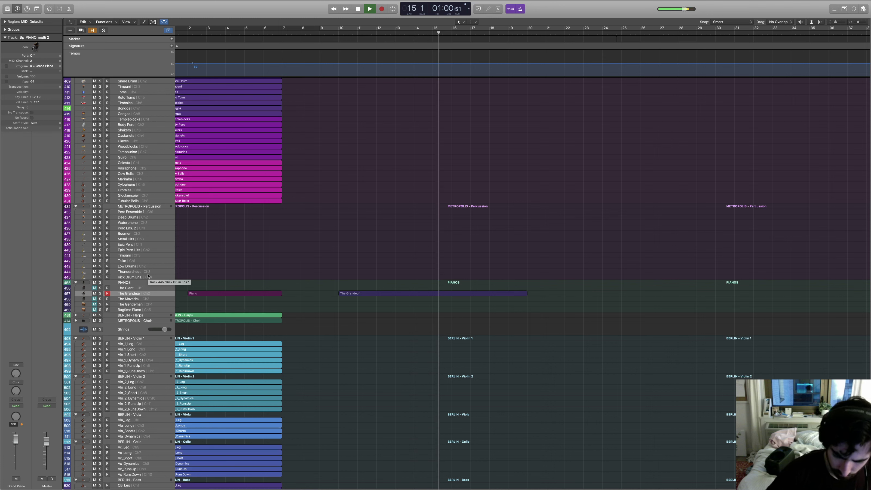
# Step: Record another piano take on The Grandeur track from bar 8 to about bar 22, and stop
pyautogui.press('space')
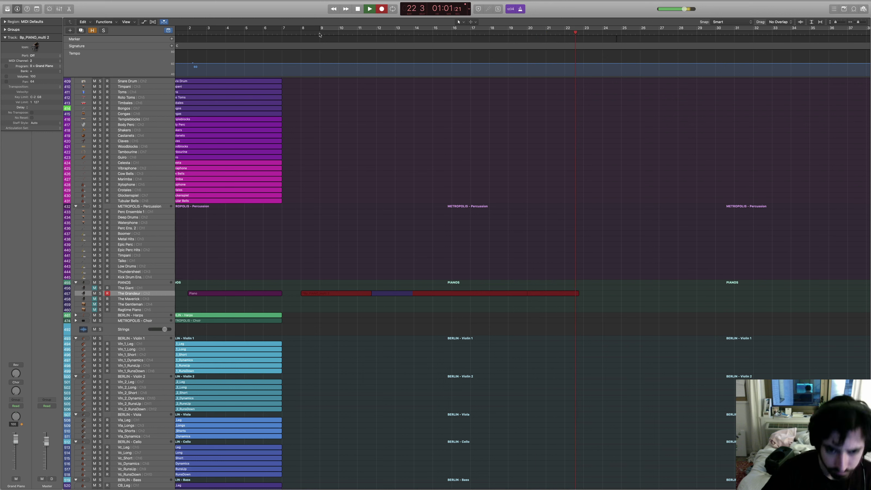
pyautogui.press('space')
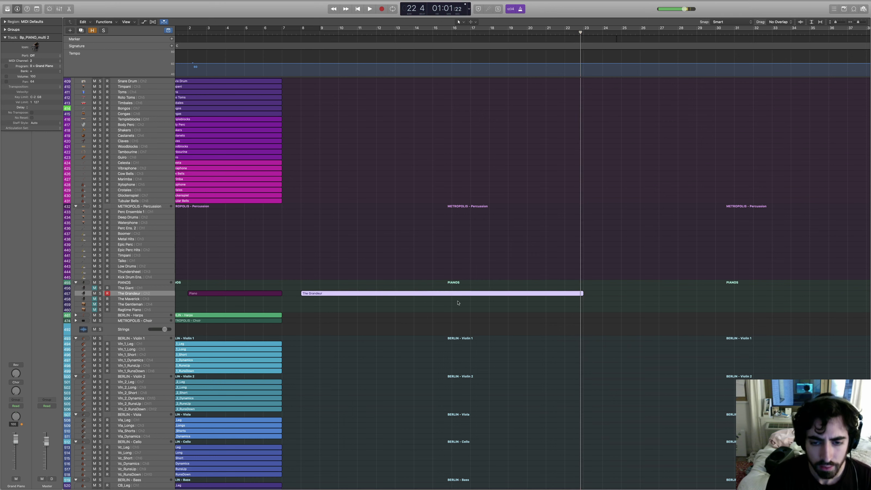
# Step: Open The Grandeur region for note editing and play it from about bar 15 into bar 19
pyautogui.doubleClick(453, 294)
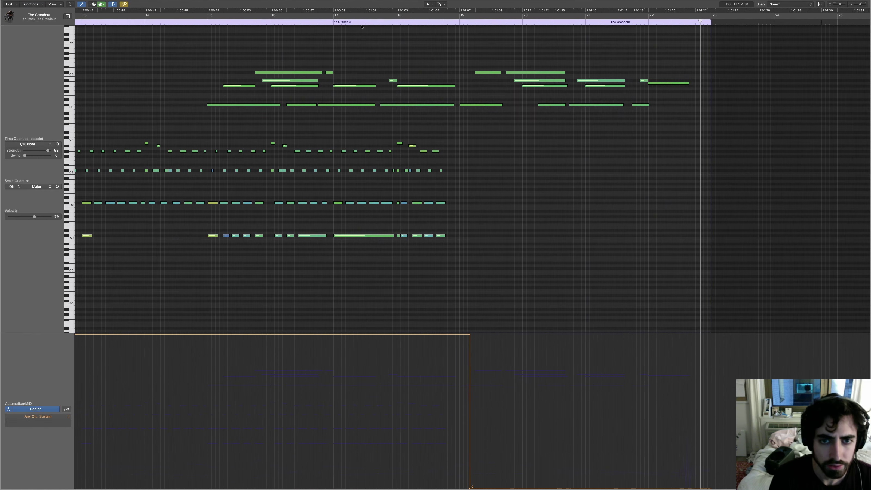
pyautogui.click(213, 24)
pyautogui.press('space')
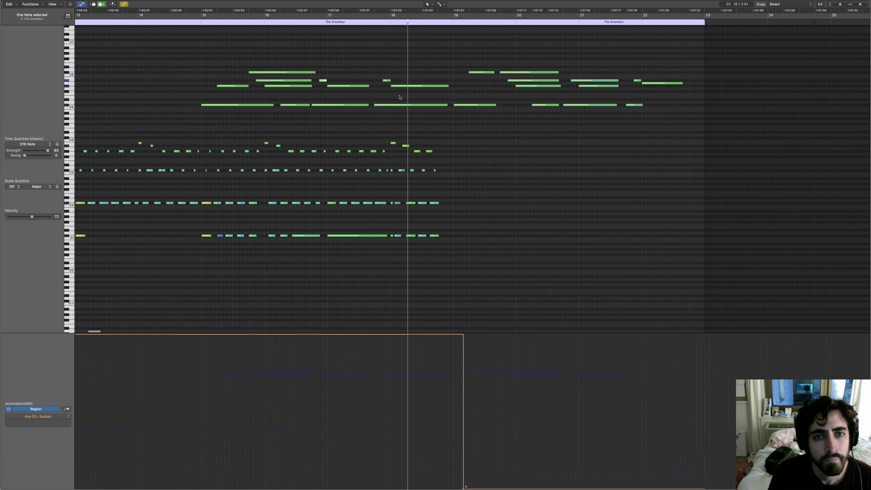
pyautogui.click(474, 175)
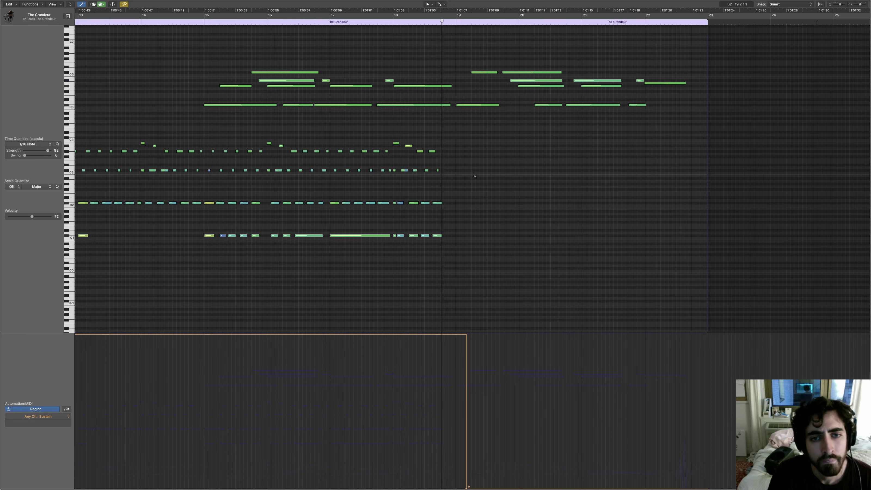
# Step: Try copying the accompaniment notes of bars 15 to 18 to just before bar 19, play the result, and undo the copy
pyautogui.moveTo(491, 129); pyautogui.dragTo(260, 274)
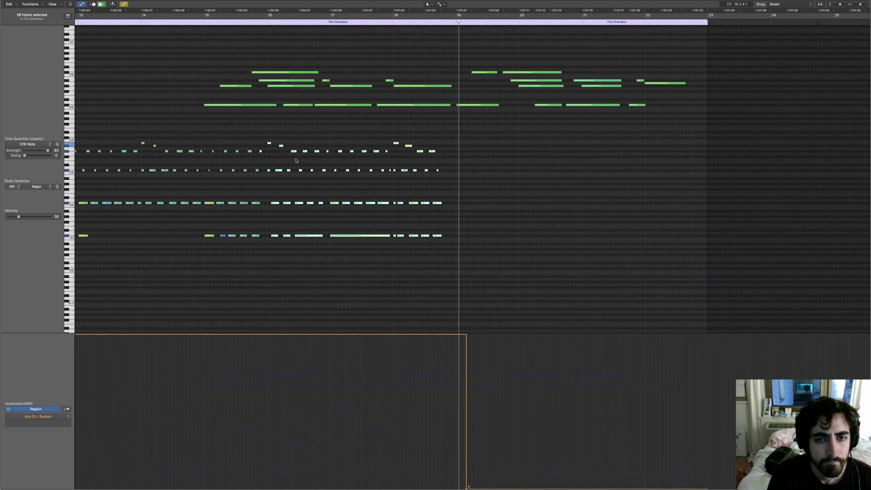
pyautogui.moveTo(527, 136); pyautogui.dragTo(294, 250)
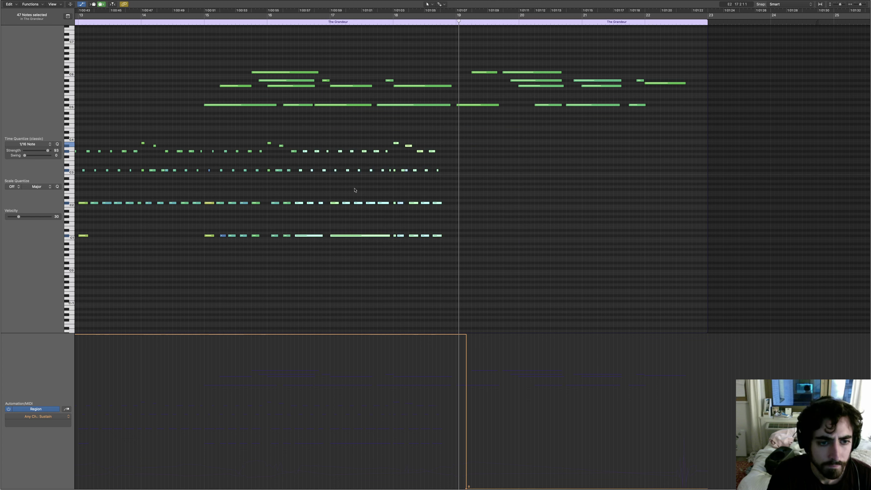
pyautogui.moveTo(494, 124); pyautogui.dragTo(206, 256)
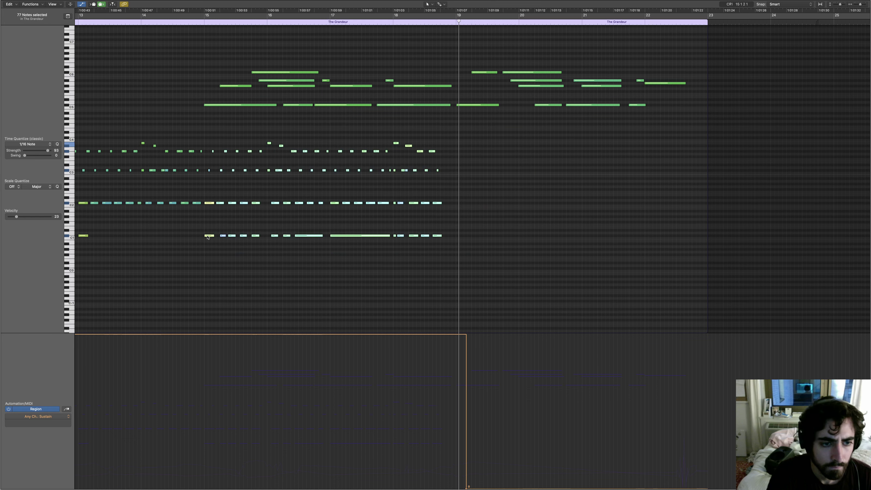
pyautogui.moveTo(400, 233); pyautogui.dragTo(437, 239)
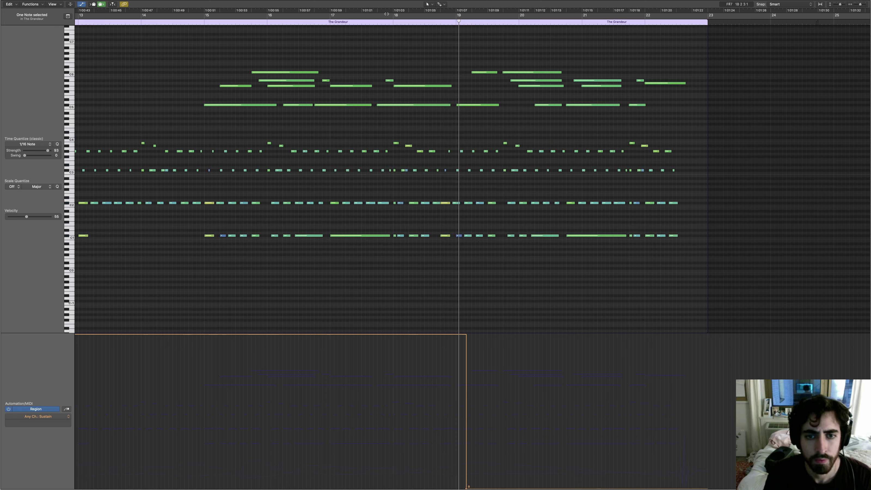
pyautogui.click(389, 25)
pyautogui.press('space')
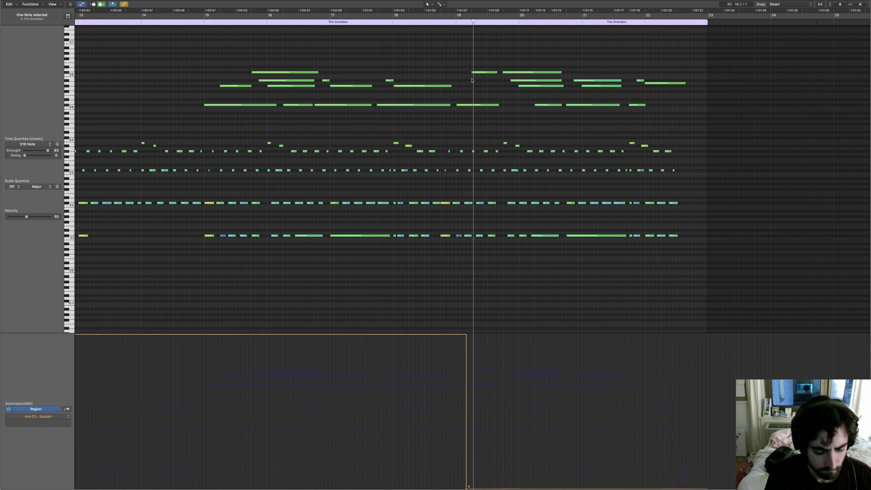
pyautogui.press('super+z')
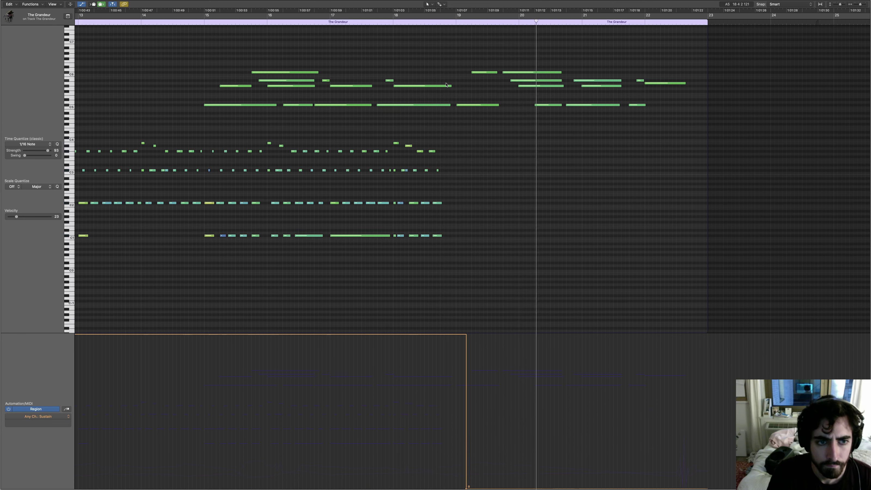
# Step: Replay The Grandeur region from just before bar 15 and check it in both the arrangement and the note editor
pyautogui.hscroll(-2, 433, 141)
pyautogui.hscroll(-3, 566, 136)
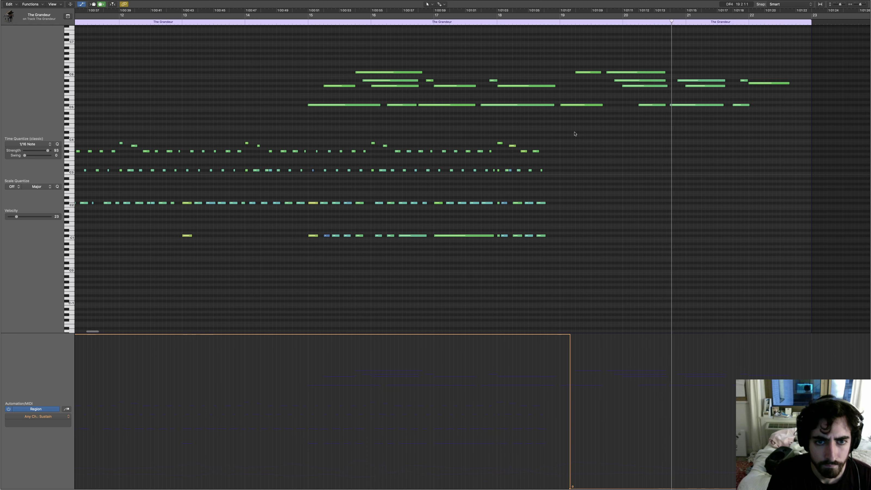
pyautogui.hscroll(-2, 575, 134)
pyautogui.hscroll(-2, 569, 133)
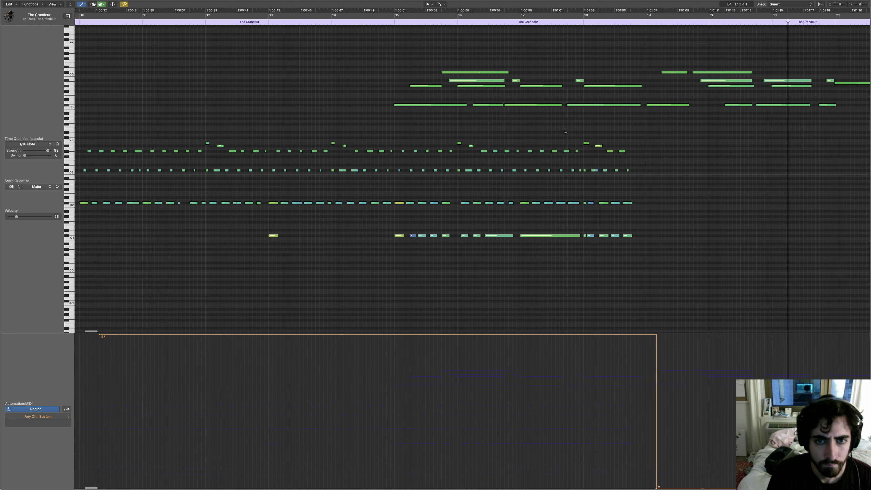
pyautogui.moveTo(665, 131); pyautogui.dragTo(376, 269)
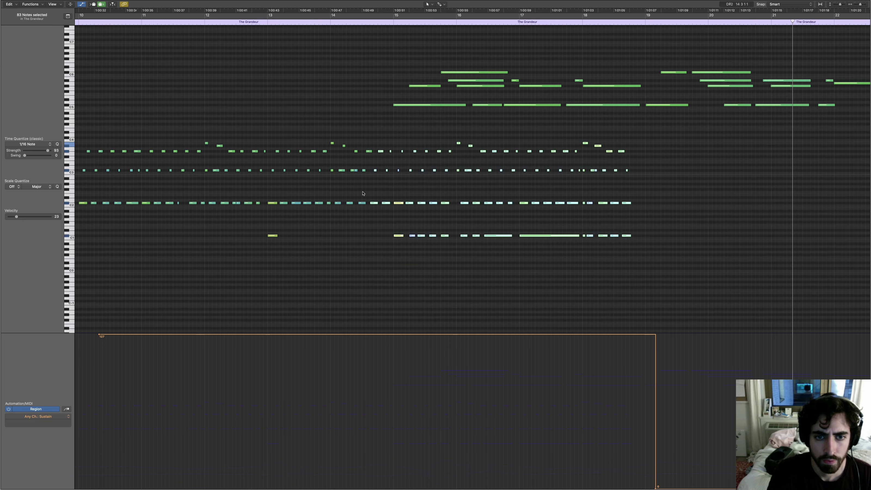
pyautogui.click(433, 190)
pyautogui.click(380, 15)
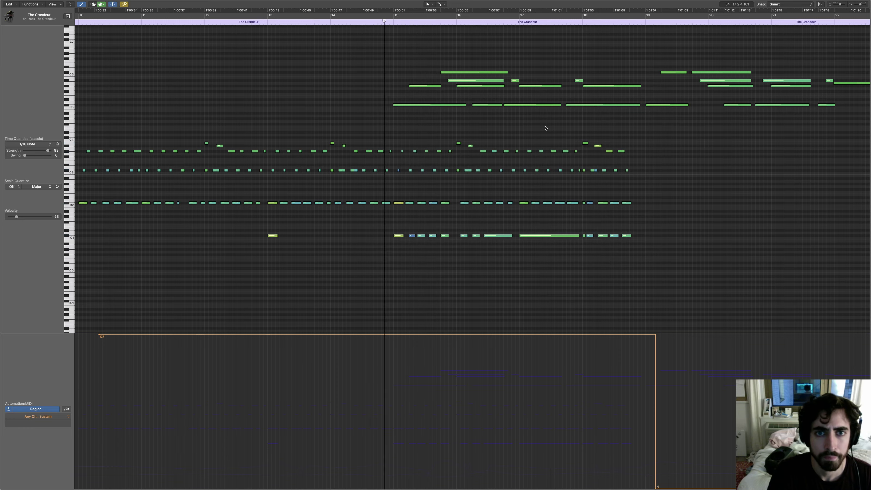
pyautogui.hotkey('ctrl', 'Right')
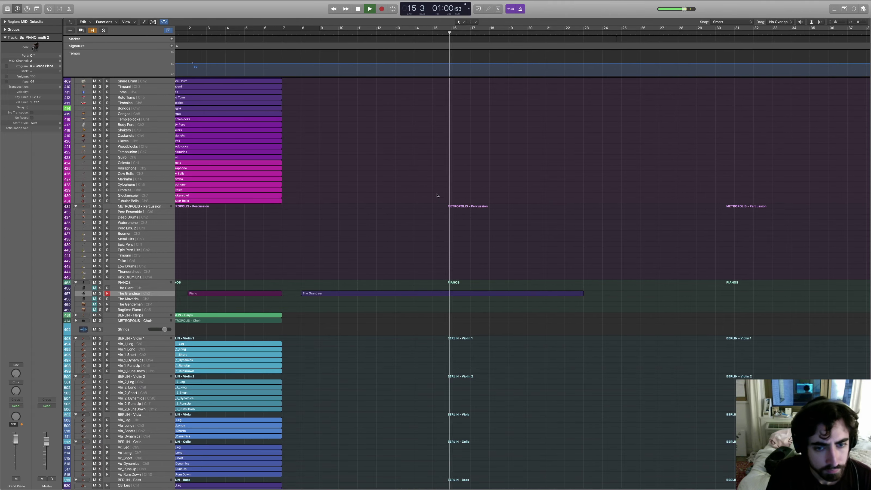
pyautogui.click(432, 293)
pyautogui.hotkey('ctrl', 'Left')
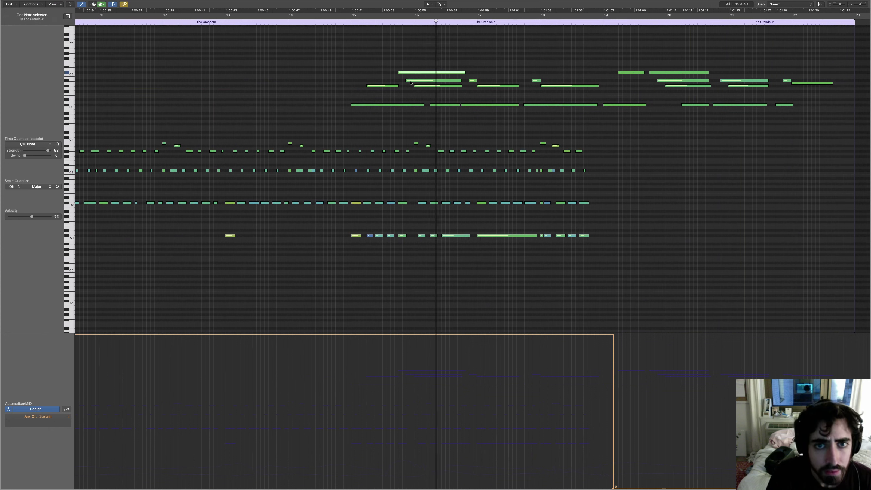
# Step: Try raising the long melody note just before bar 16 by one semitone, listen to it, and return it to its original pitch
pyautogui.moveTo(410, 81); pyautogui.dragTo(411, 77)
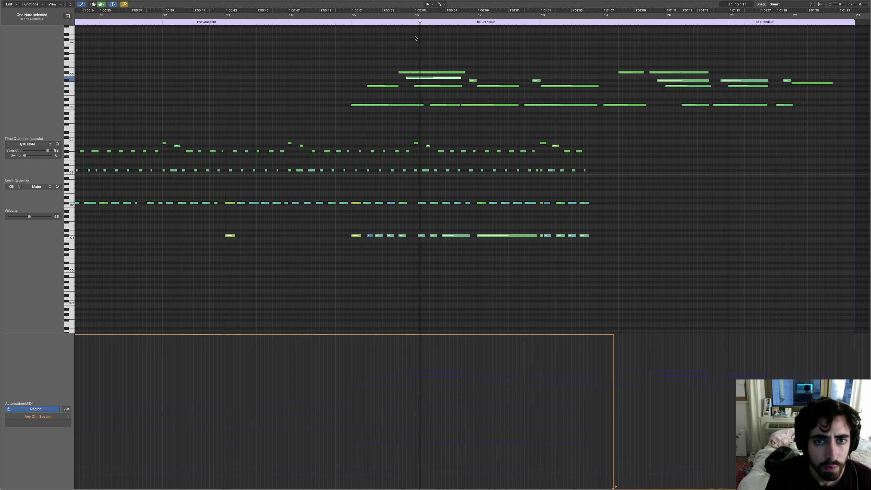
pyautogui.click(468, 114)
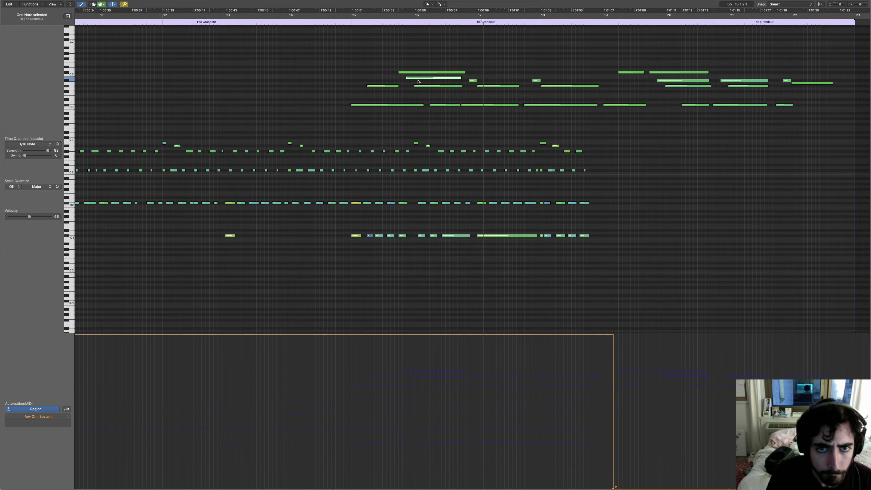
pyautogui.moveTo(418, 78); pyautogui.dragTo(419, 83)
# Step: Compare the fantasy plains picture with the piano notes while the region plays, and return to the arrangement
pyautogui.hotkey('ctrl', 'Right')
pyautogui.hotkey('ctrl', 'Left')
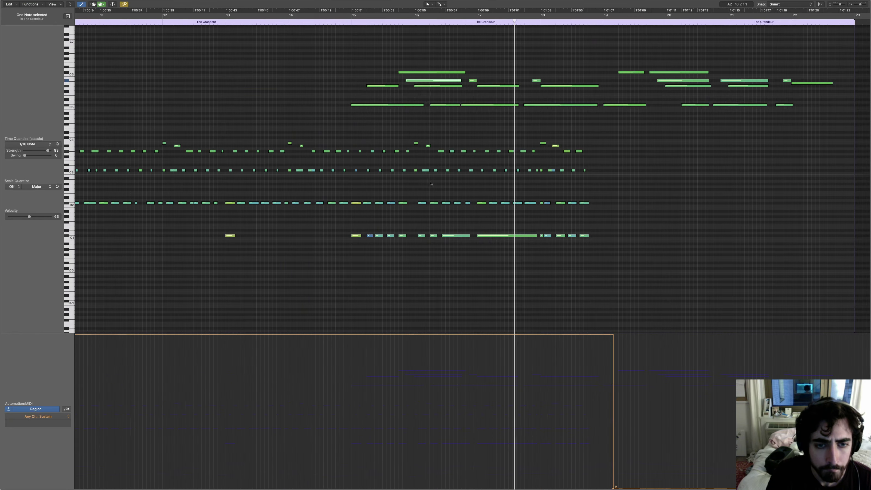
pyautogui.hotkey('ctrl', 'Right')
pyautogui.hotkey('ctrl', 'Left')
pyautogui.hotkey('ctrl', 'Right')
pyautogui.hotkey('ctrl', 'Right')
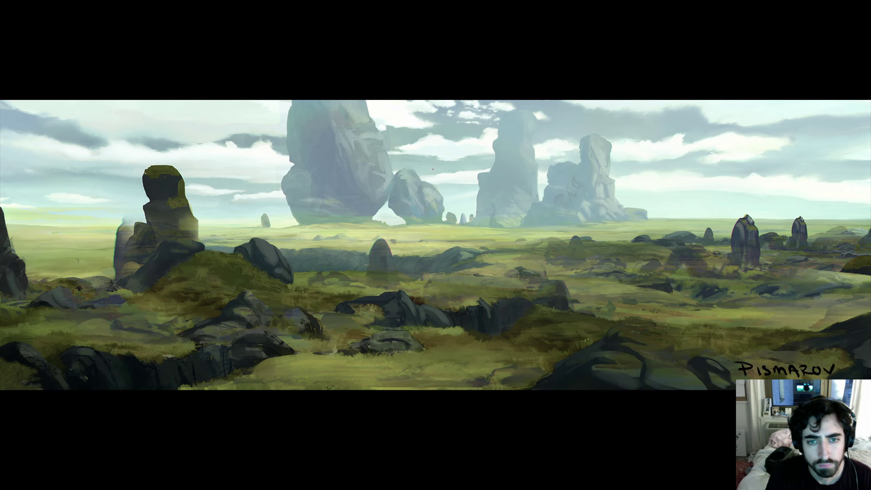
pyautogui.hotkey('ctrl', 'Left')
pyautogui.hotkey('ctrl', 'Left')
pyautogui.hotkey('ctrl', 'Right')
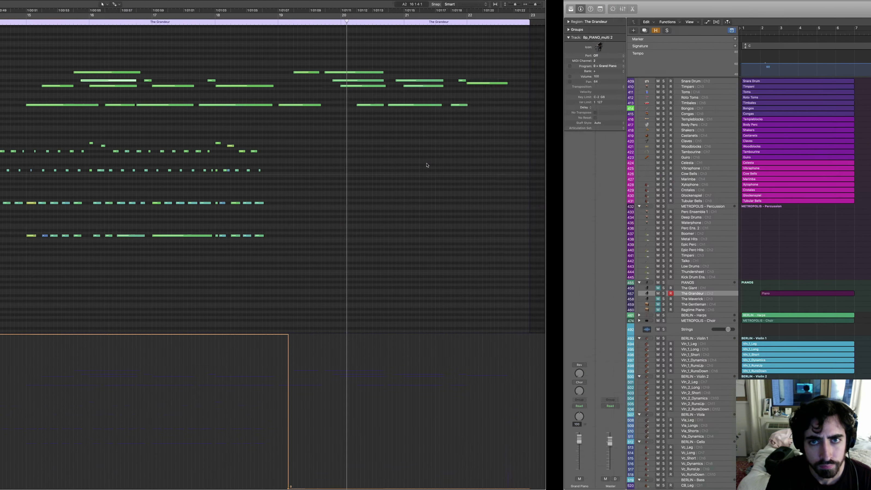
pyautogui.hotkey('ctrl', 'Right')
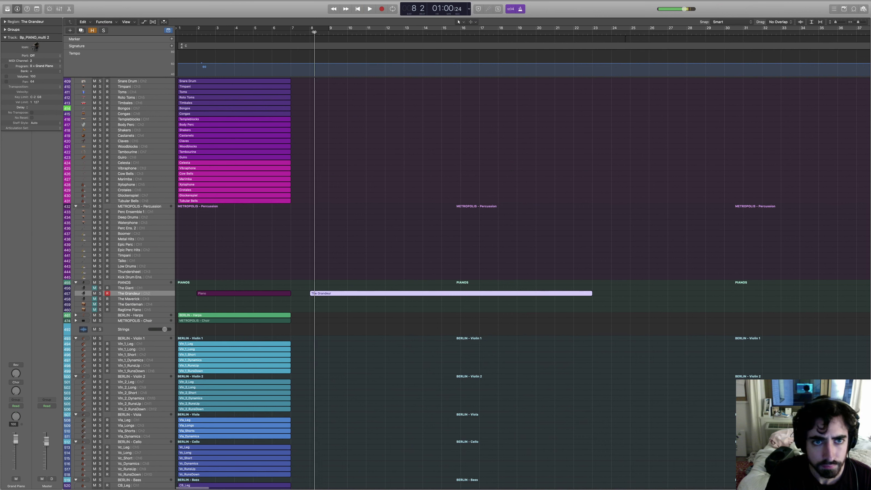
# Step: Play The Grandeur region from bar 14 in the arrangement and look over the piano and strings tracks
pyautogui.moveTo(310, 42); pyautogui.dragTo(499, 42)
pyautogui.click(451, 207)
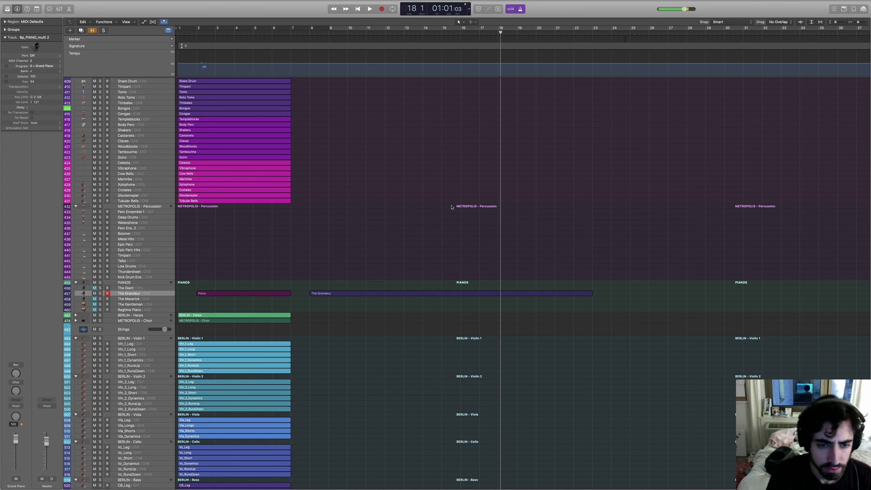
pyautogui.click(468, 293)
pyautogui.click(484, 275)
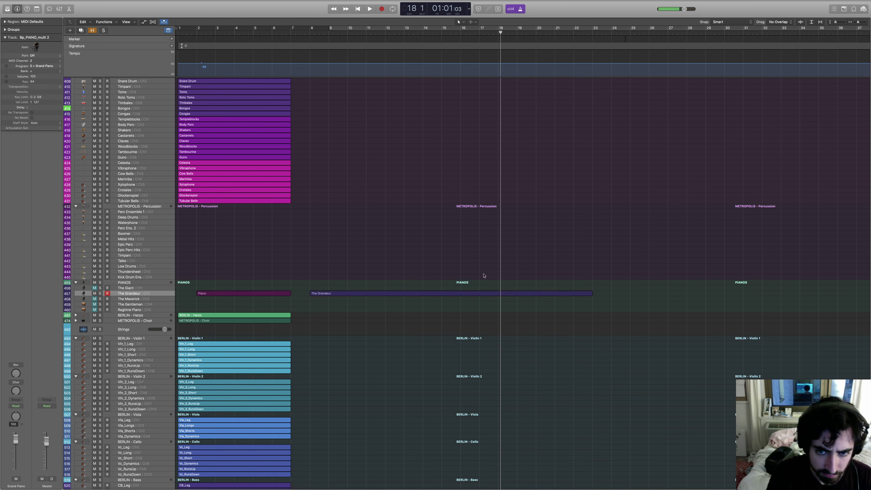
pyautogui.click(419, 32)
pyautogui.click(452, 293)
pyautogui.scroll(-1, 423, 223)
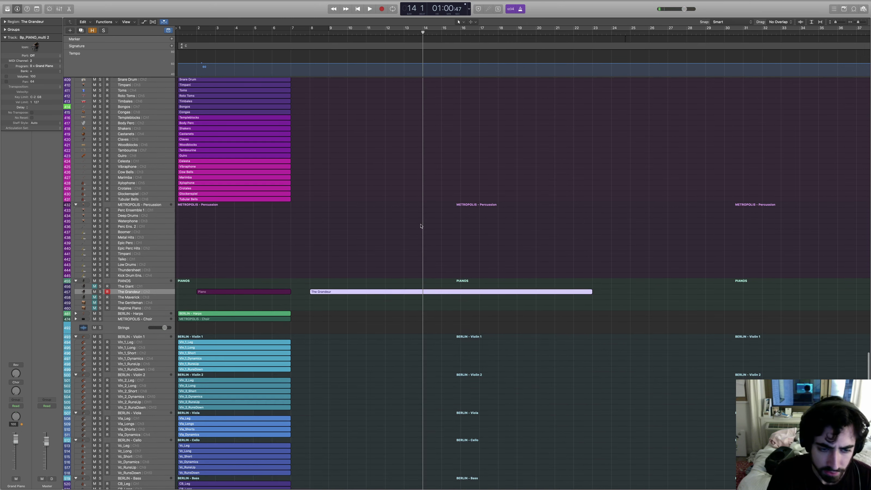
pyautogui.scroll(-5, 421, 230)
pyautogui.press('space')
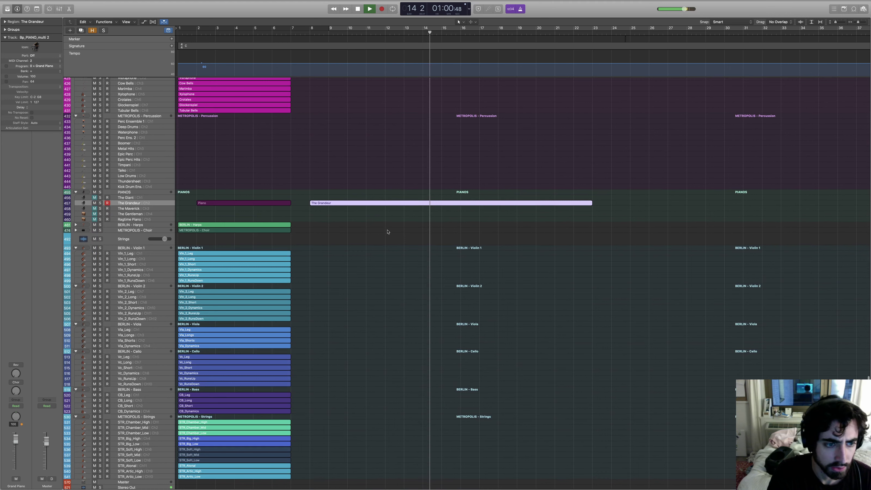
pyautogui.click(411, 253)
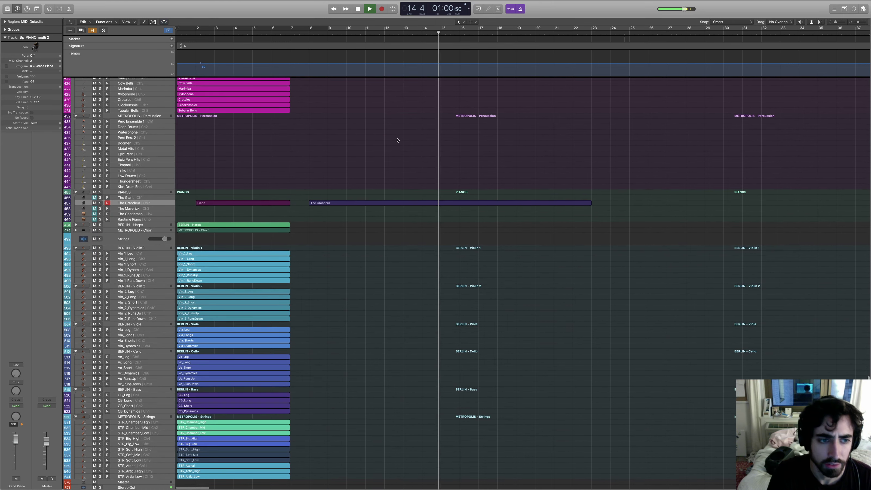
pyautogui.hscroll(1, 397, 140)
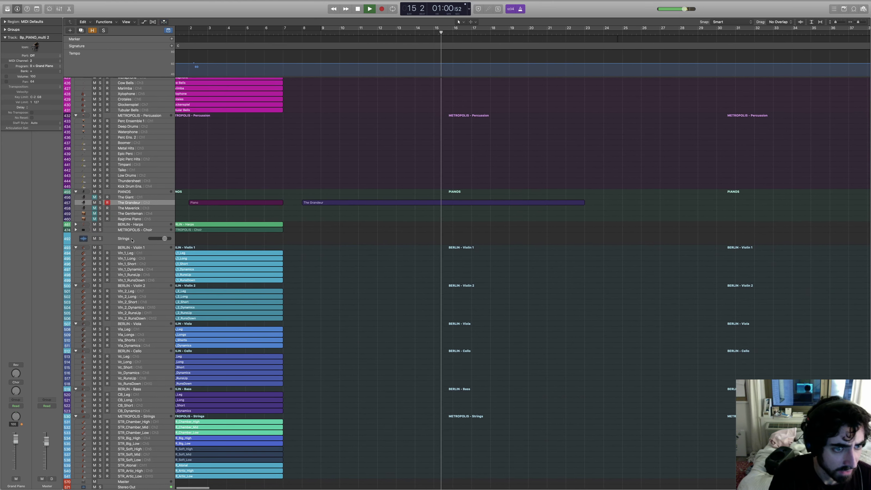
pyautogui.scroll(5, 380, 228)
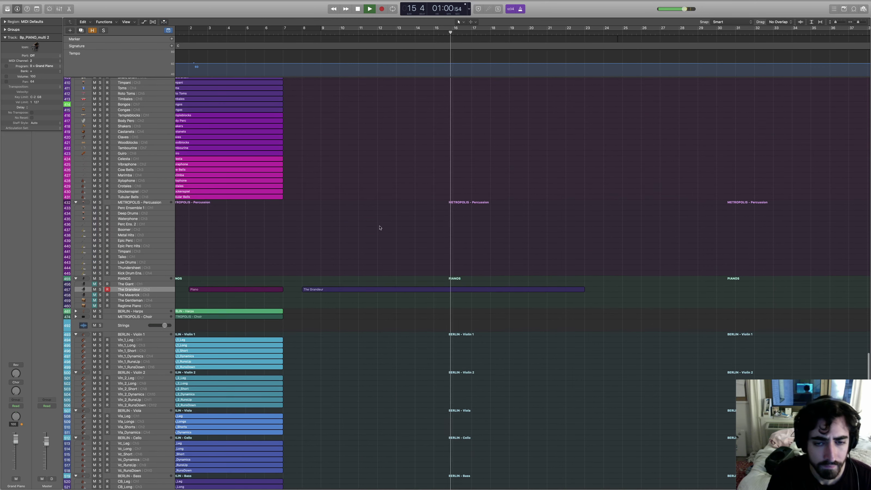
# Step: Delete all upper melody notes from bar 19 to the end of The Grandeur region
pyautogui.click(376, 290)
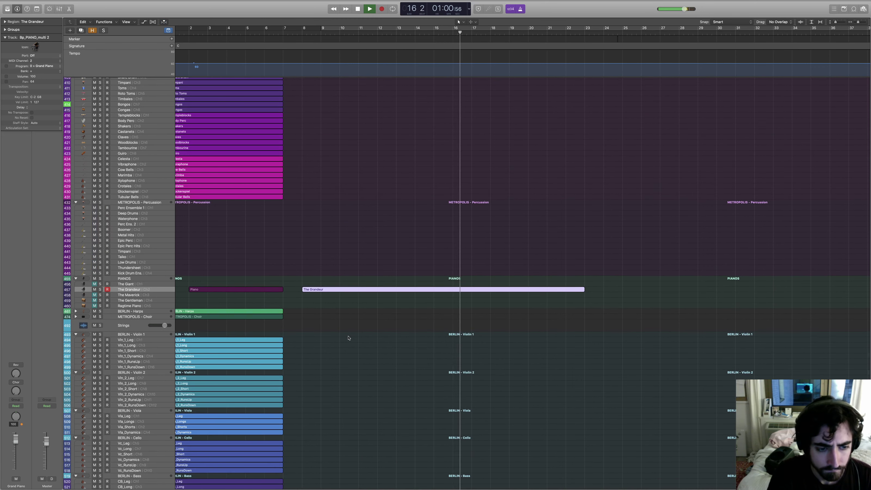
pyautogui.hotkey('ctrl', 'Left')
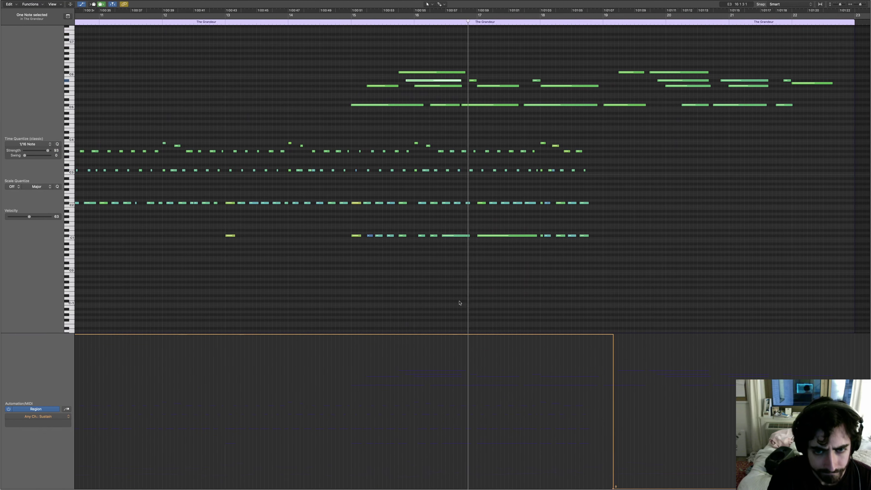
pyautogui.hscroll(5, 456, 303)
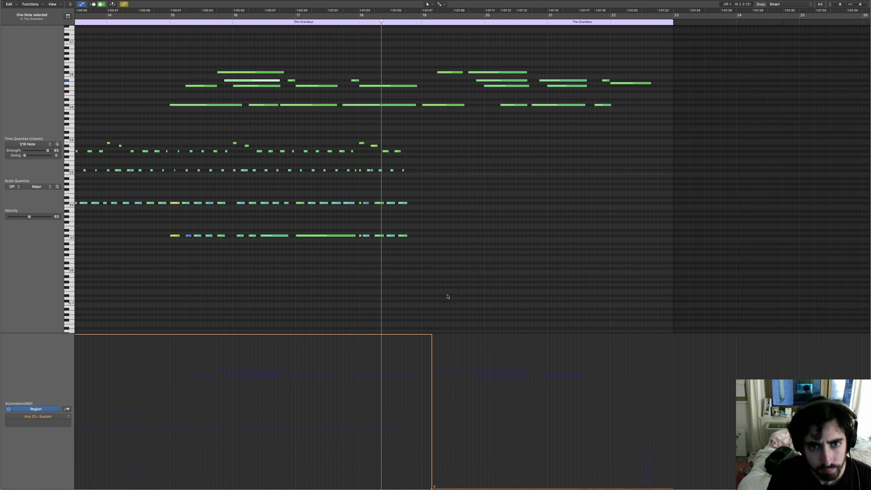
pyautogui.hscroll(-3, 394, 241)
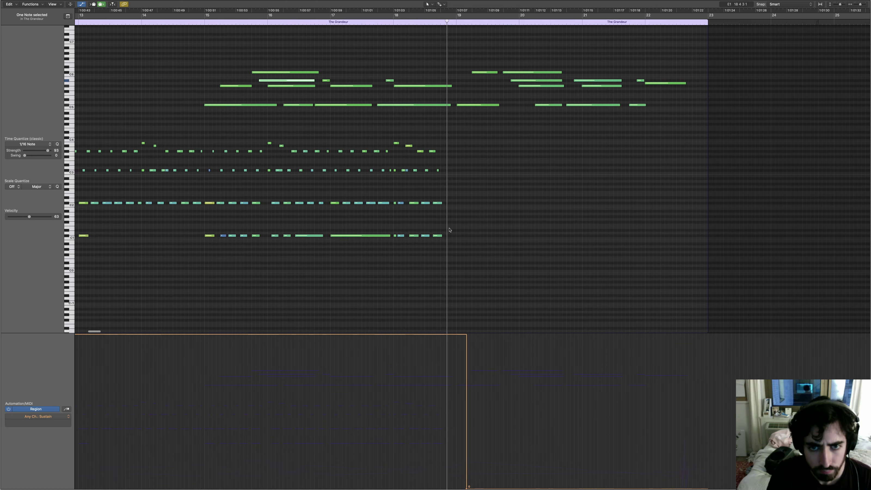
pyautogui.moveTo(473, 55); pyautogui.dragTo(742, 151)
pyautogui.press('Delete')
# Step: Record a low octave line on The Grandeur track from just before bar 19 to about bar 23, and stop
pyautogui.click(426, 24)
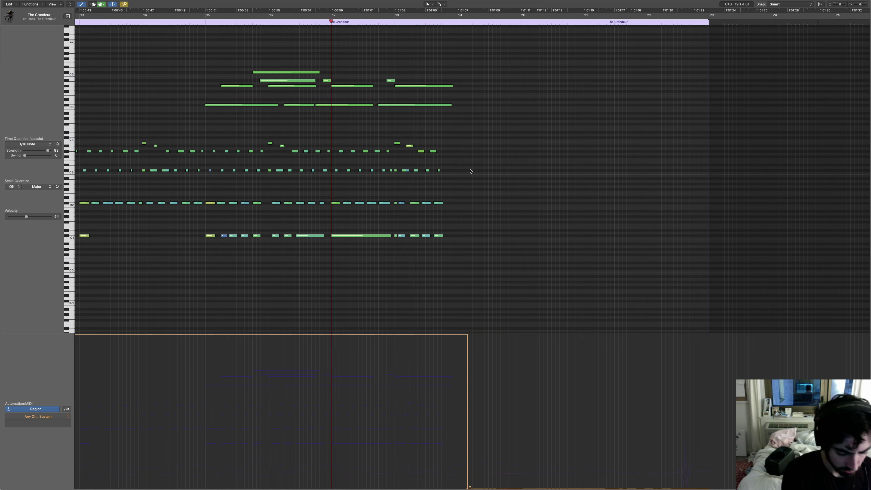
pyautogui.press('space')
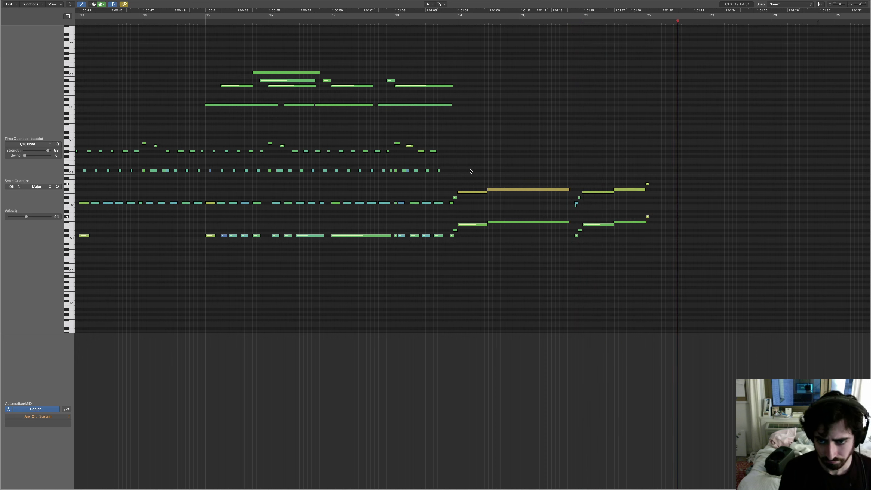
pyautogui.hotkey('shift', 'r')
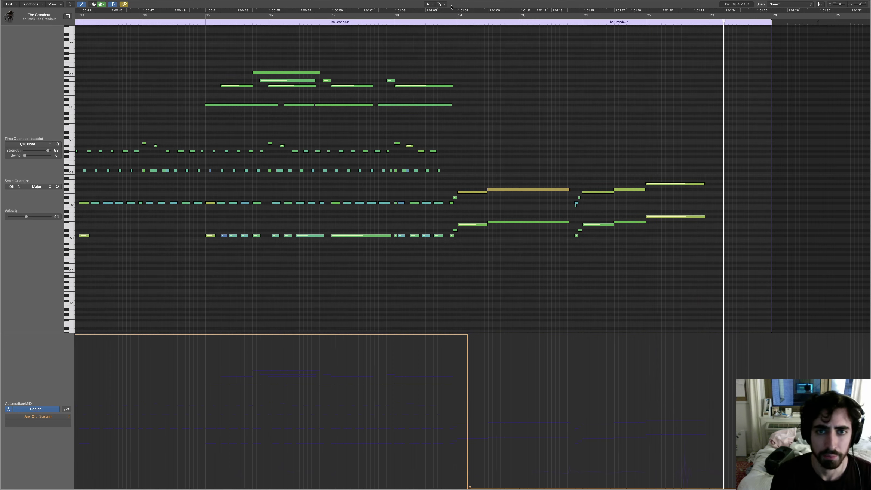
# Step: Try recording an upper broken pattern over the low octave line from bar 19 to about bar 23, and undo the take
pyautogui.press('space')
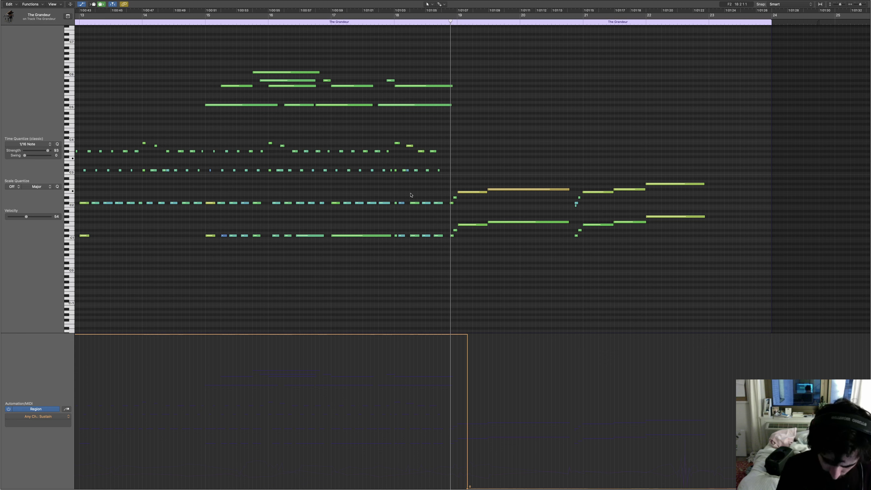
pyautogui.press('r')
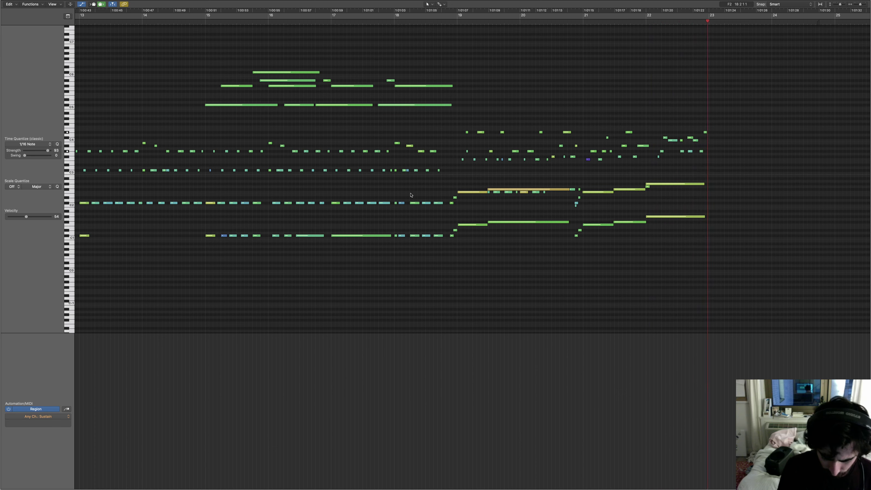
pyautogui.press('space')
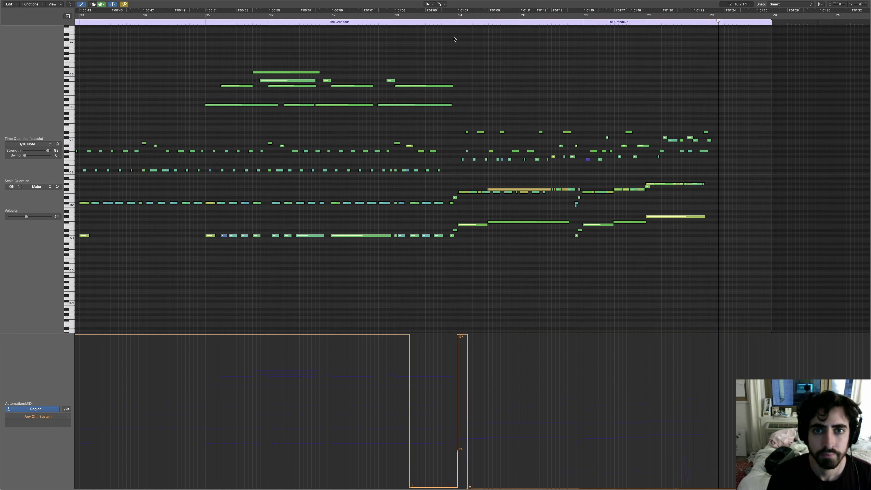
pyautogui.hscroll(2, 484, 91)
pyautogui.press('space')
pyautogui.hscroll(6, 460, 91)
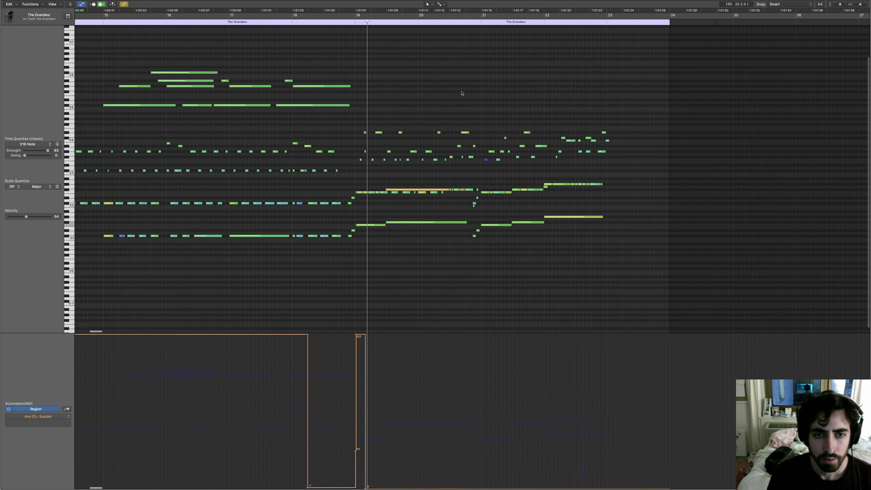
pyautogui.press('super+z')
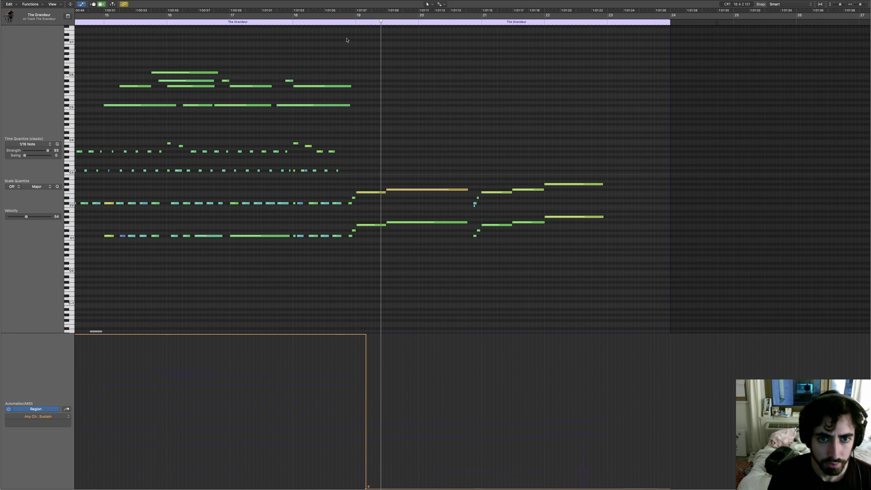
# Step: Try a second take of the upper pattern on The Grandeur from just before bar 19 to about bar 22
pyautogui.click(350, 21)
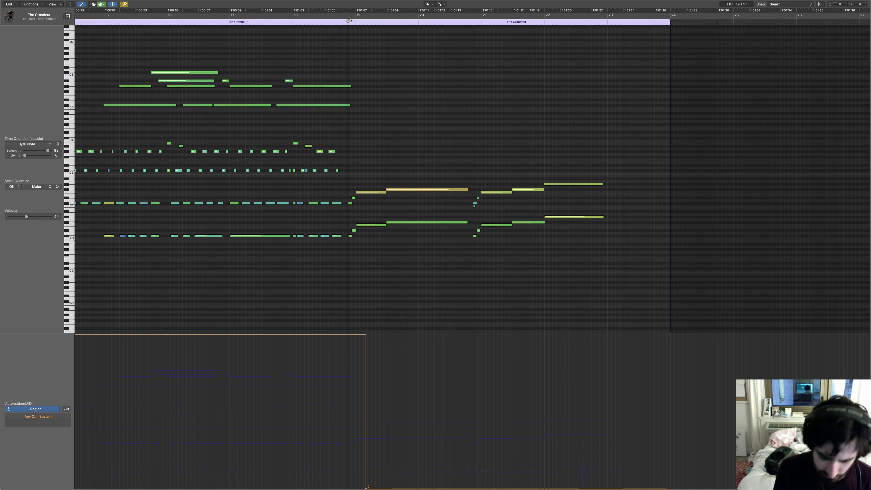
pyautogui.press('space')
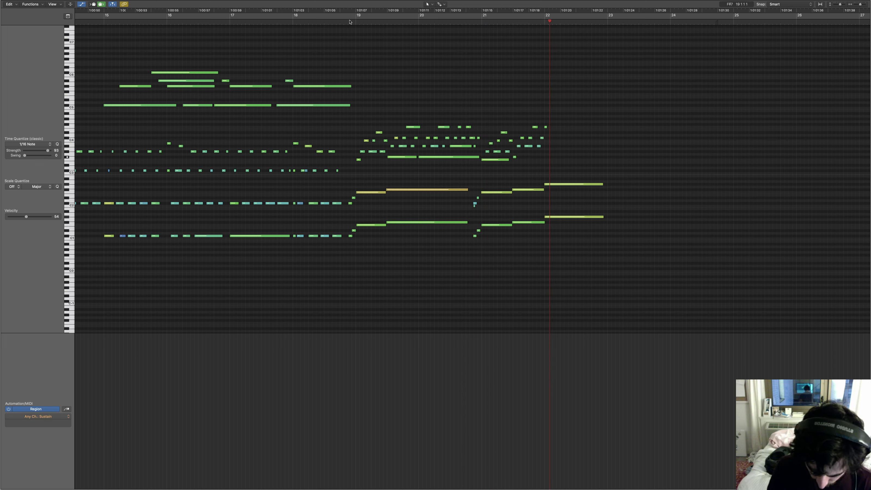
pyautogui.press('space')
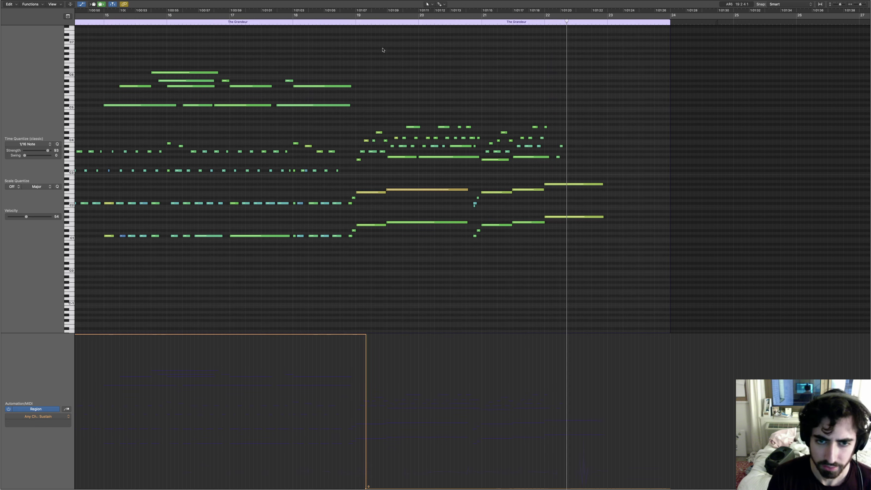
# Step: Record a new take of the upper broken pattern over the low octave line from bar 19 to about bar 23
pyautogui.click(351, 22)
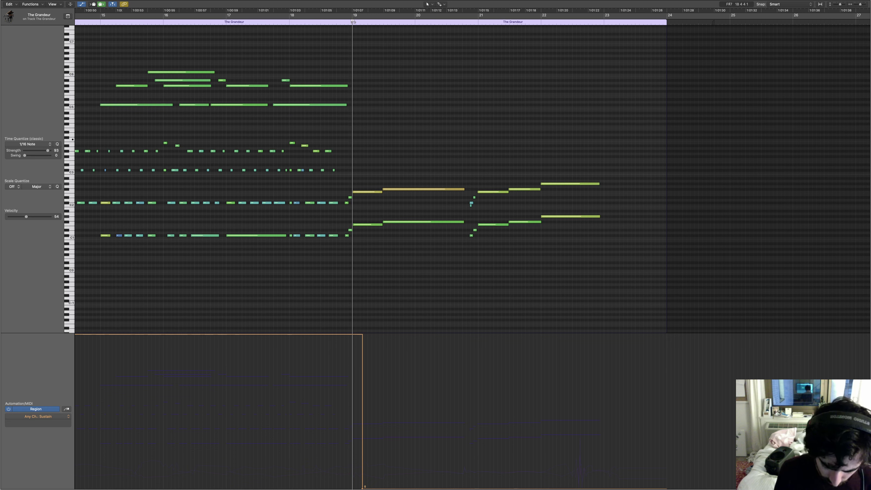
pyautogui.press('r')
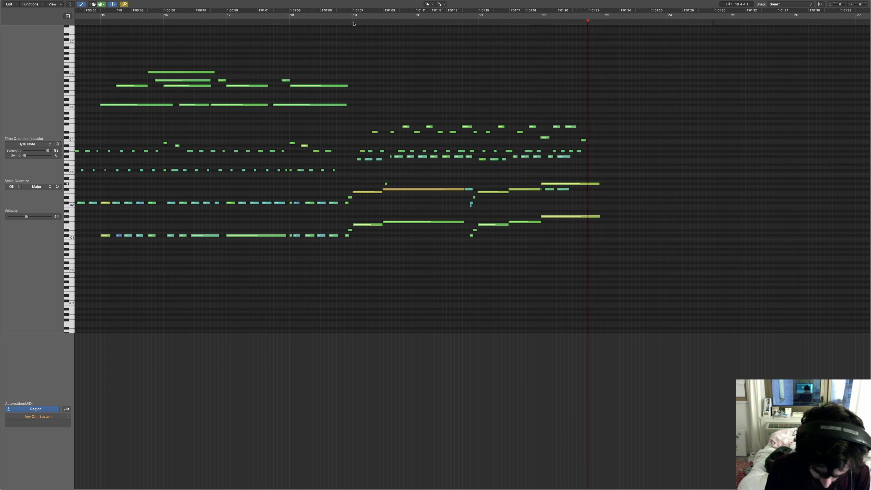
pyautogui.press('space')
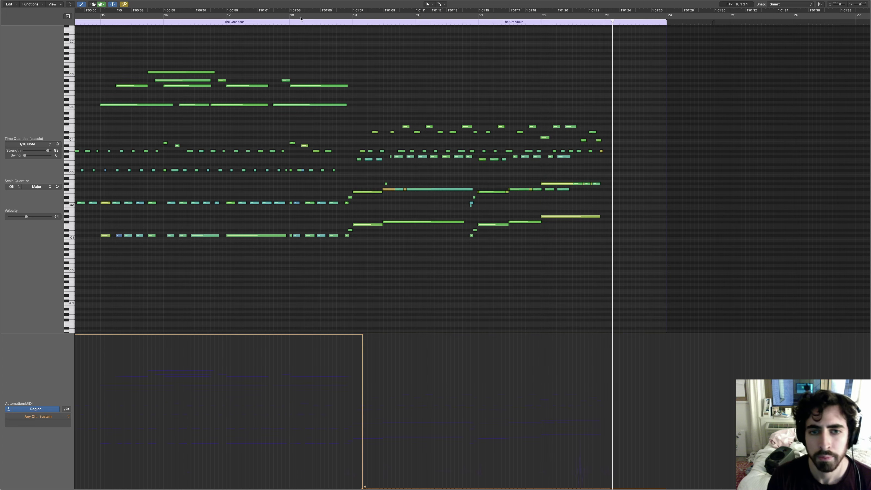
# Step: Quantize the newly recorded upper notes in bars 19 to 22 to 1/16 notes at strength 77
pyautogui.click(336, 26)
pyautogui.moveTo(664, 68); pyautogui.dragTo(358, 174)
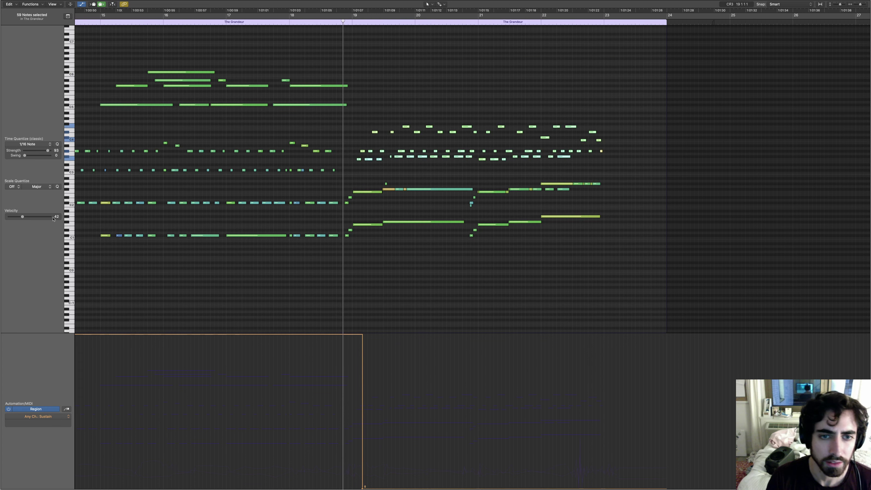
pyautogui.click(477, 73)
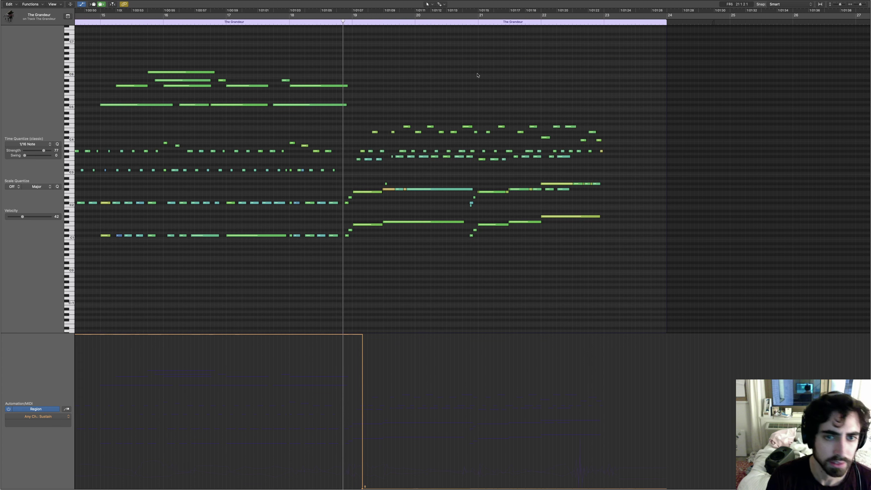
# Step: Play the new passage and move the short stray note in the middle of bar 19 down onto the held note below it
pyautogui.press('space')
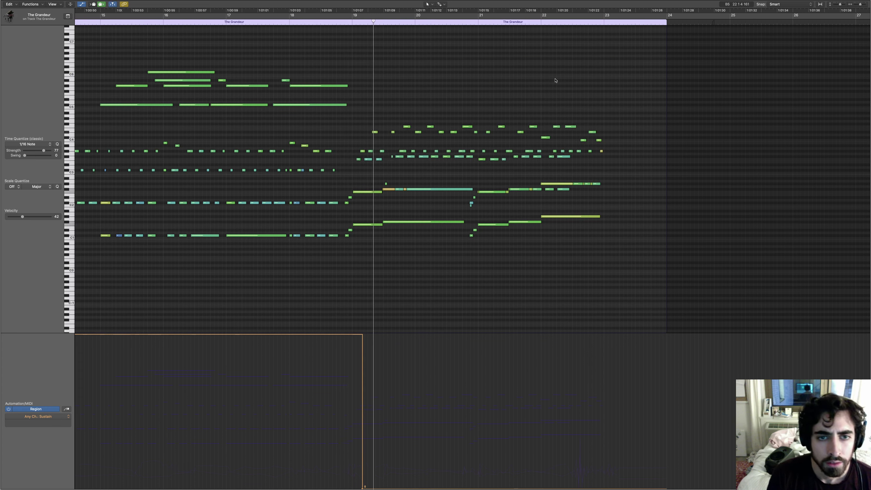
pyautogui.click(385, 190)
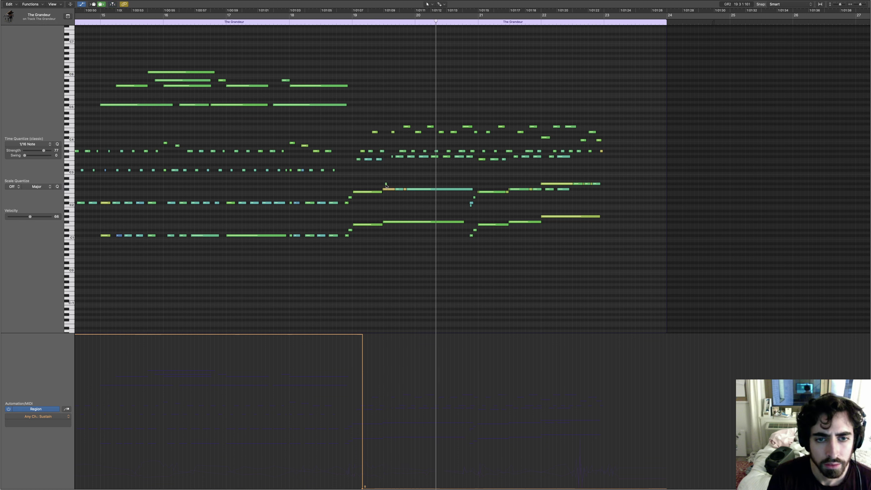
pyautogui.click(388, 182)
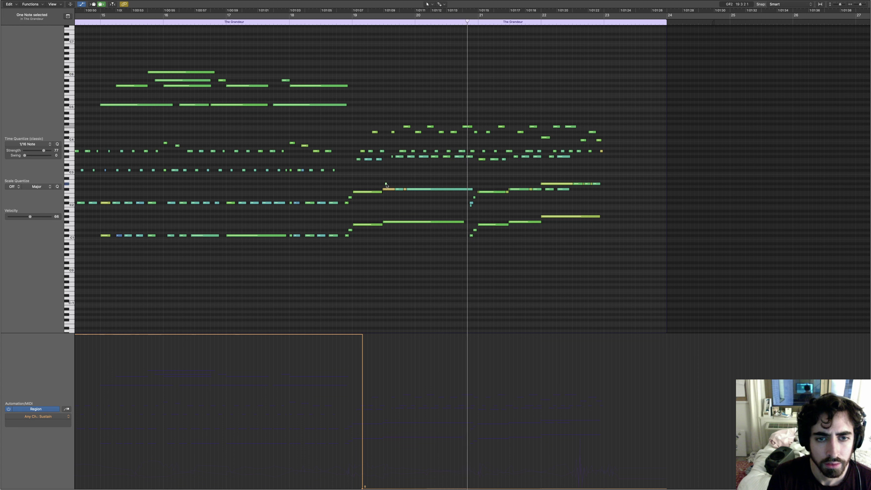
pyautogui.moveTo(387, 184); pyautogui.dragTo(388, 189)
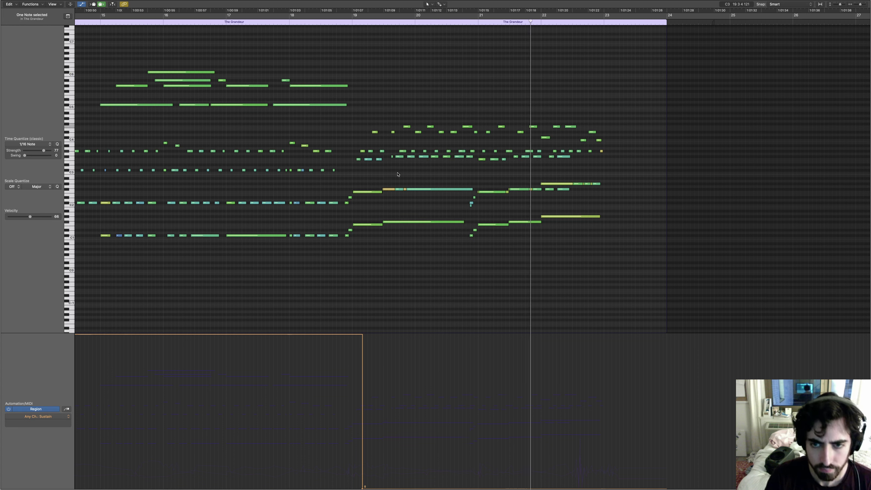
pyautogui.click(422, 178)
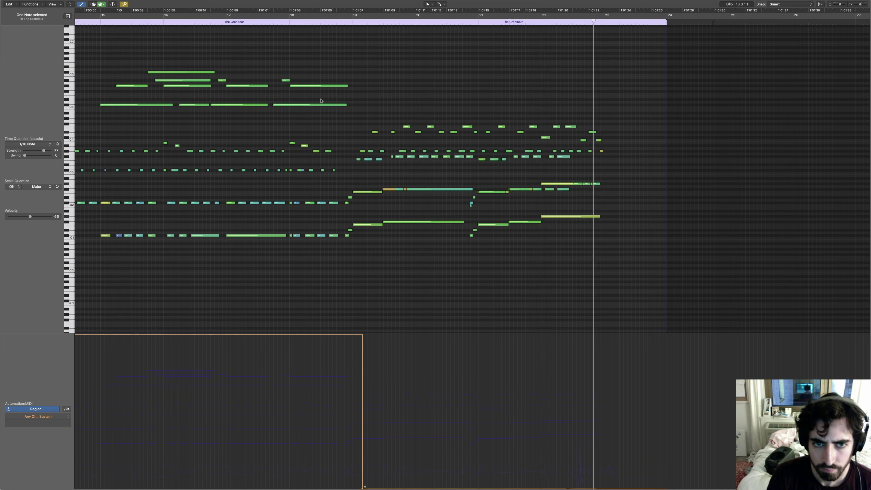
# Step: Play The Grandeur region from bar 15 and replay the passage leading into bar 23 to work out a continuation
pyautogui.click(97, 24)
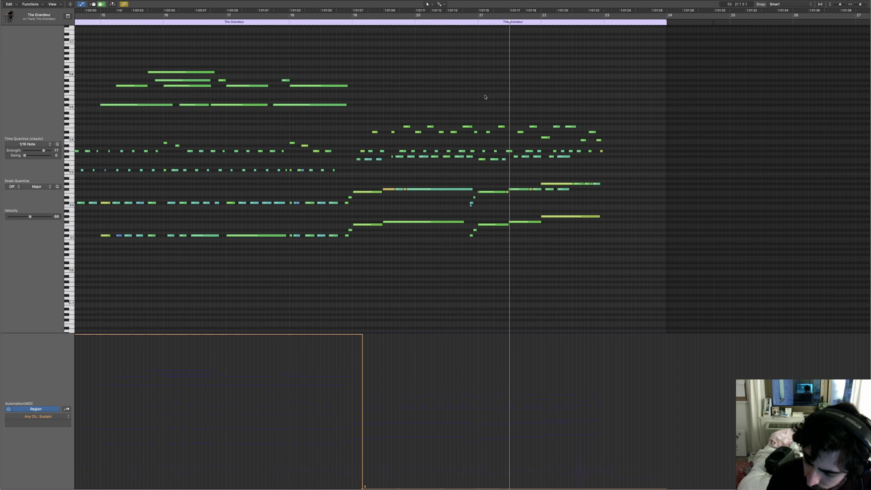
pyautogui.hscroll(-1, 485, 93)
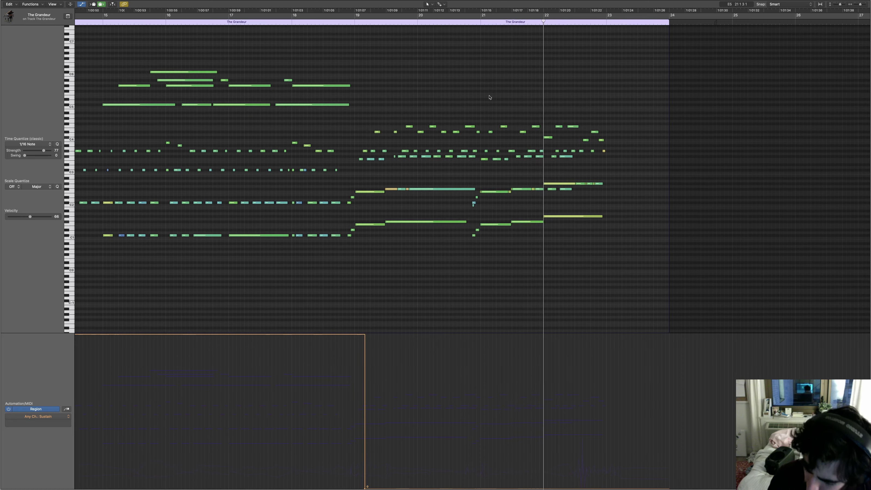
pyautogui.hscroll(3, 544, 94)
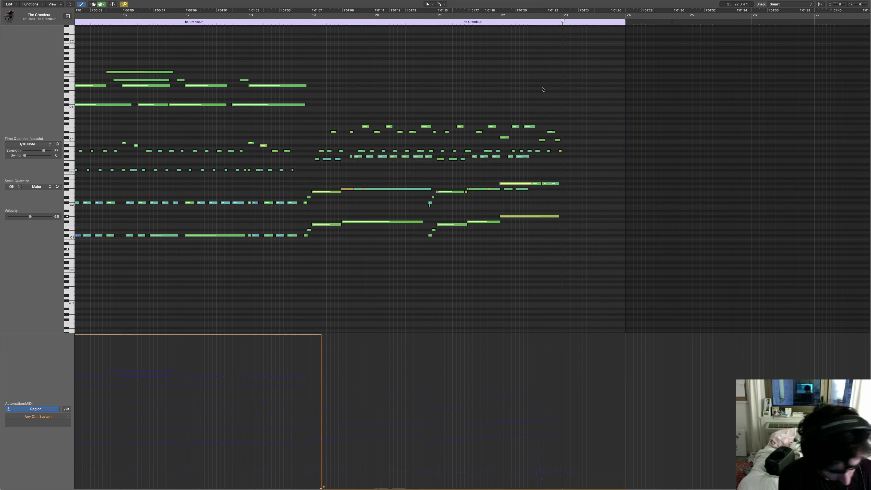
pyautogui.click(476, 20)
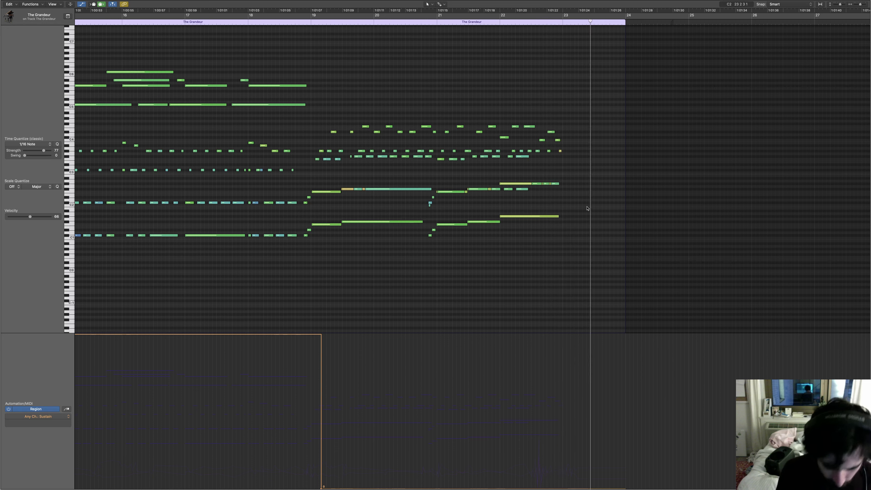
pyautogui.click(501, 26)
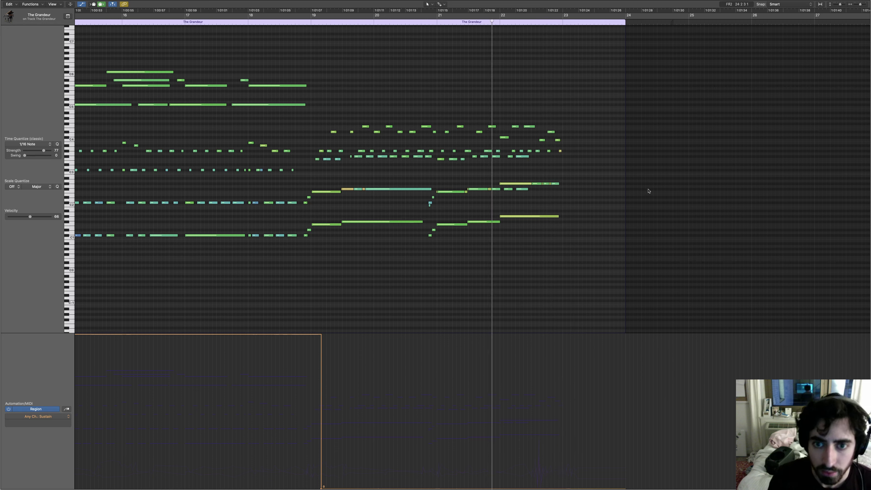
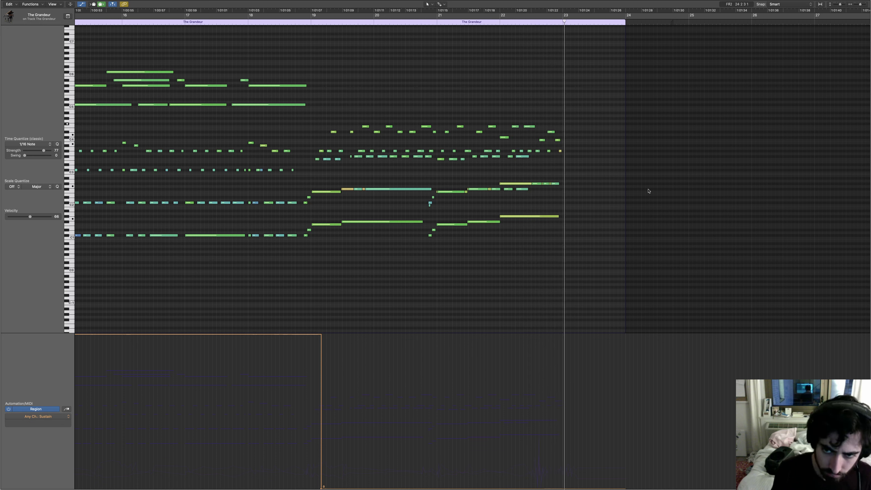
pyautogui.click(498, 18)
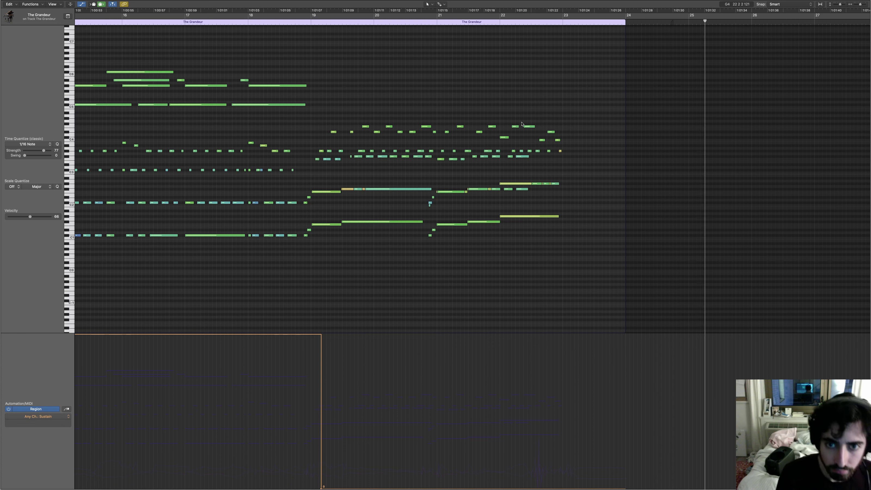
# Step: Record low octaves with chords from bar 23 to bar 27, and clear the sustain pedal dips before bar 23 to hold it at 127
pyautogui.click(428, 21)
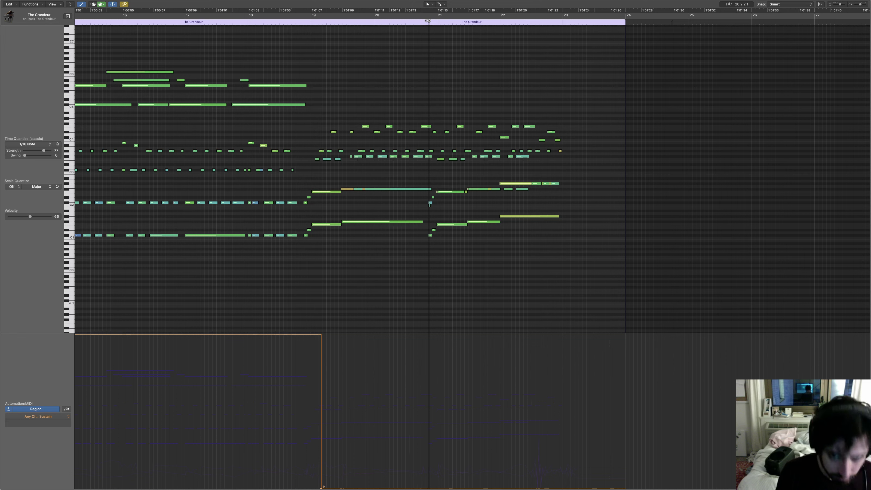
pyautogui.click(428, 22)
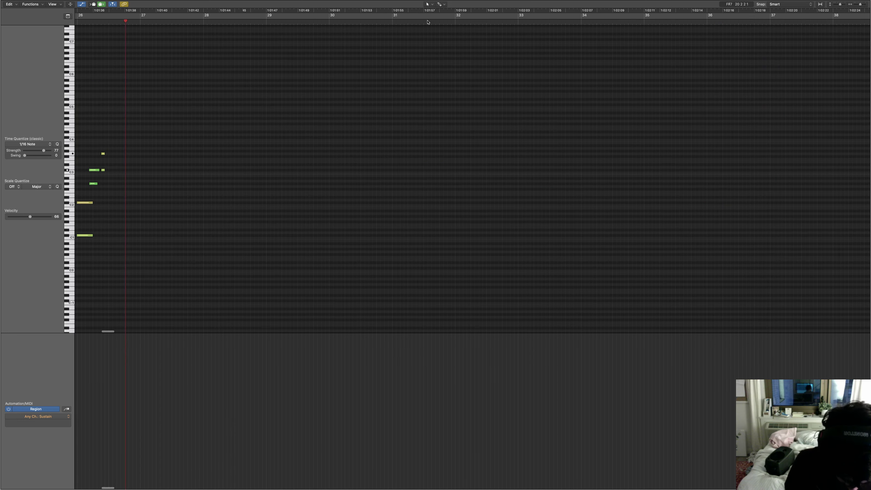
pyautogui.press('space')
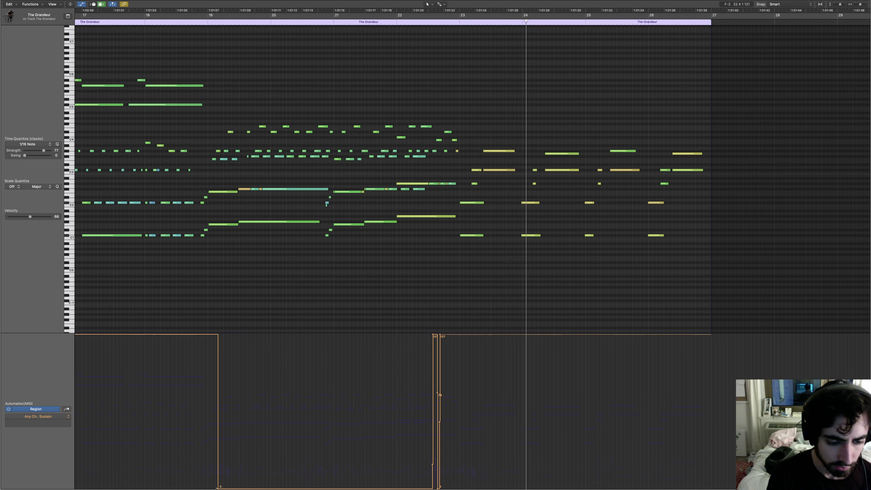
pyautogui.click(342, 334)
pyautogui.moveTo(342, 334); pyautogui.dragTo(470, 335)
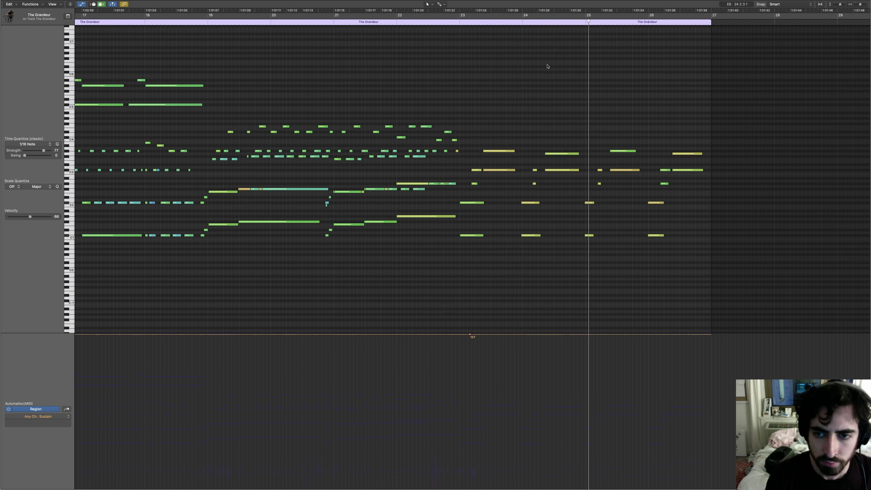
# Step: Compare the arrangement and the fantasy plains picture with the piano notes during playback, and replay the last bars of the region
pyautogui.hotkey('ctrl', 'Right')
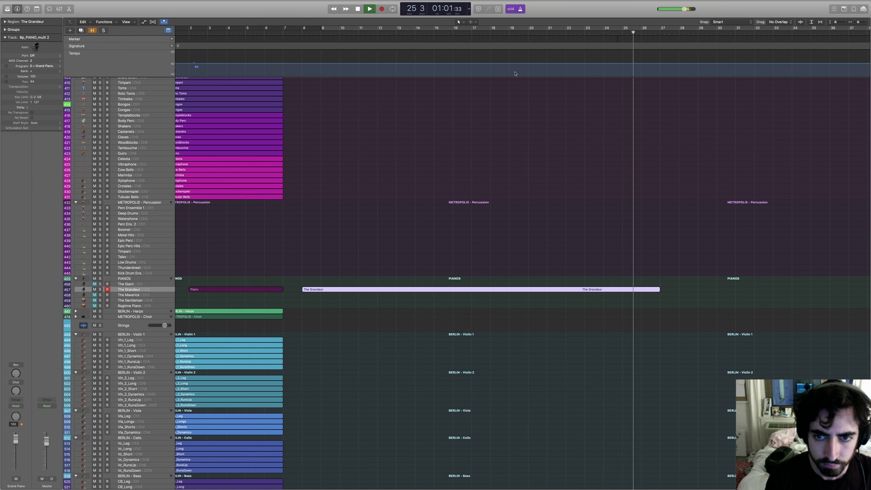
pyautogui.hotkey('ctrl', 'Left')
pyautogui.hotkey('ctrl', 'Left')
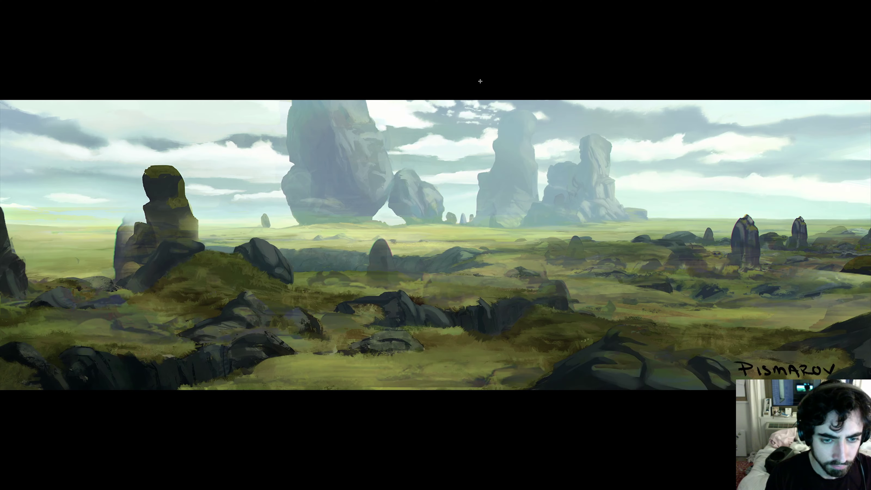
pyautogui.hotkey('ctrl', 'Right')
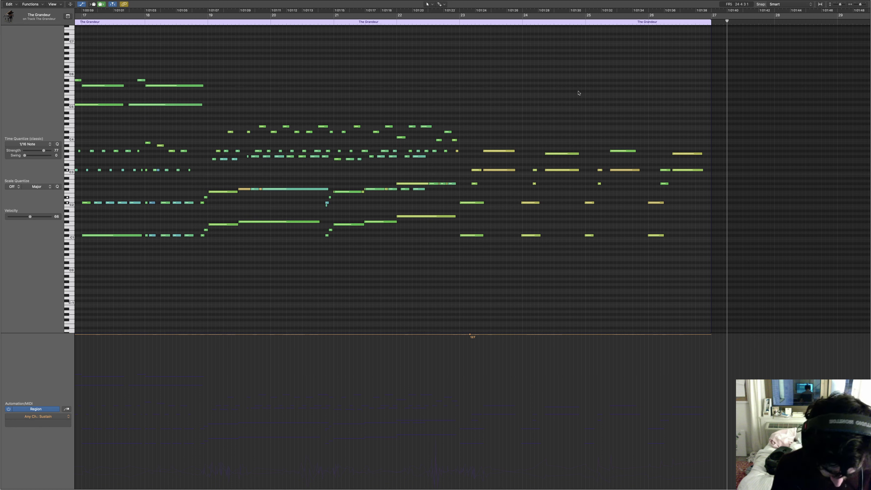
pyautogui.click(629, 25)
pyautogui.press('space')
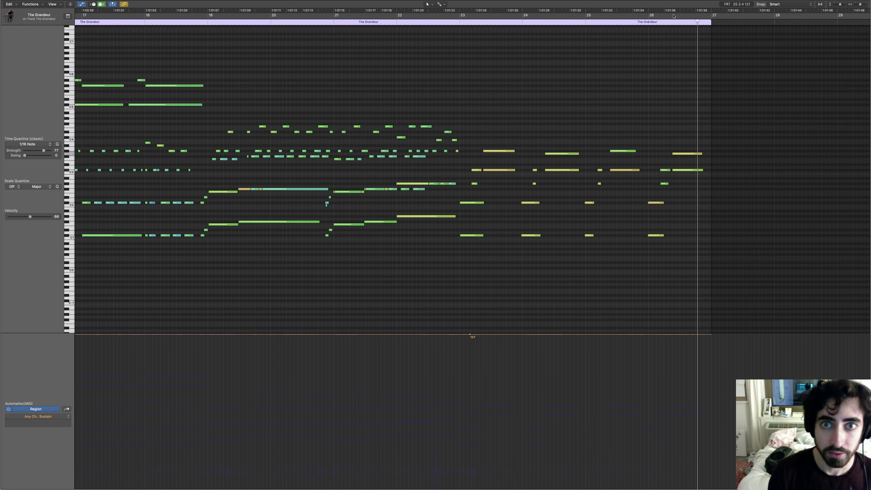
pyautogui.press('space')
# Step: Record a quick high-register pattern over the existing octaves and chords from bar 23 to bar 27
pyautogui.click(445, 25)
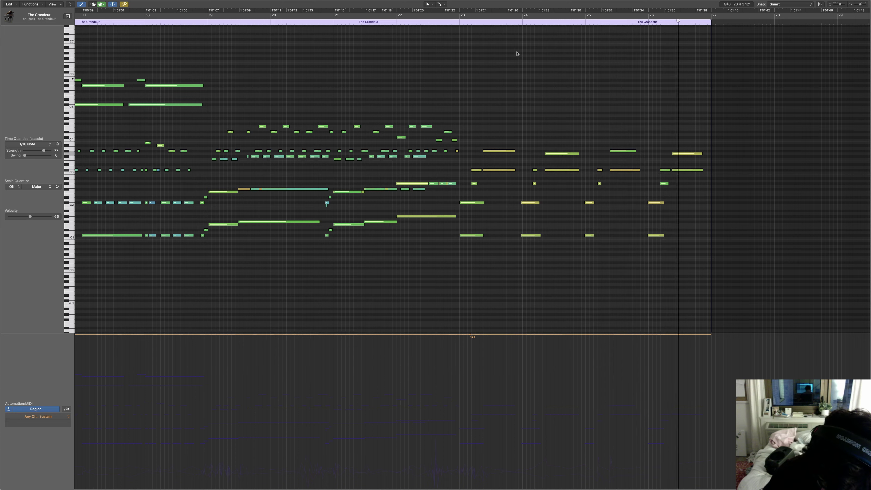
pyautogui.click(419, 17)
pyautogui.click(420, 26)
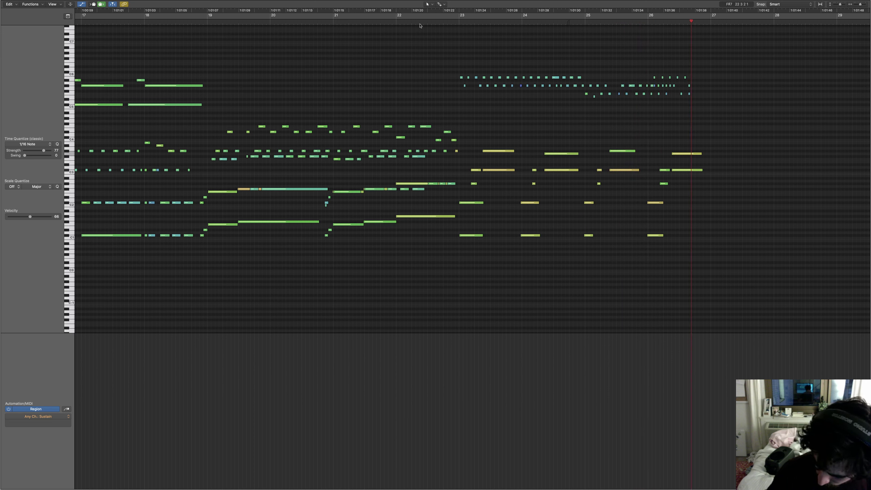
pyautogui.press('space')
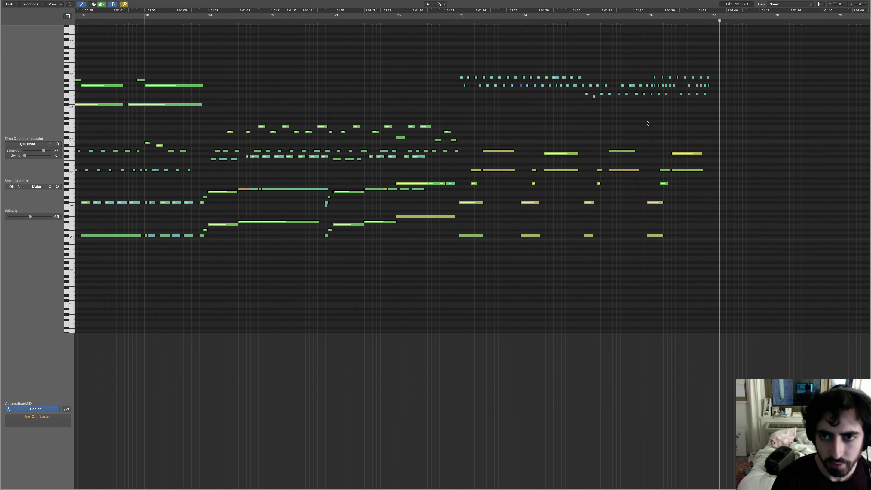
# Step: Play back the high pattern from just before bar 23 and compare its mood with the fantasy plains picture
pyautogui.click(582, 24)
pyautogui.hscroll(5, 494, 65)
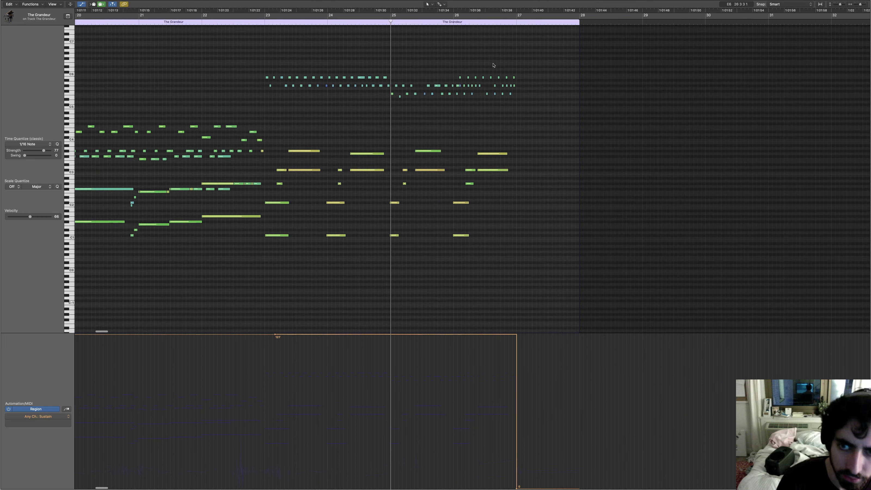
pyautogui.hscroll(2, 542, 127)
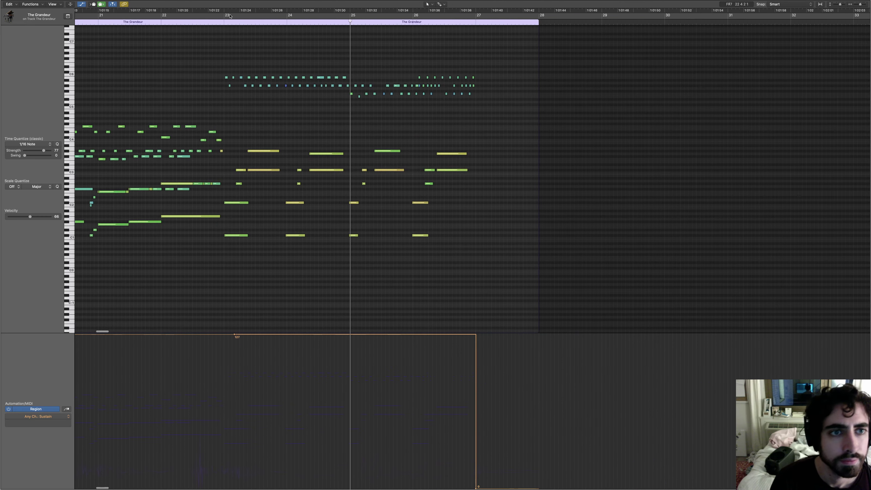
pyautogui.click(214, 23)
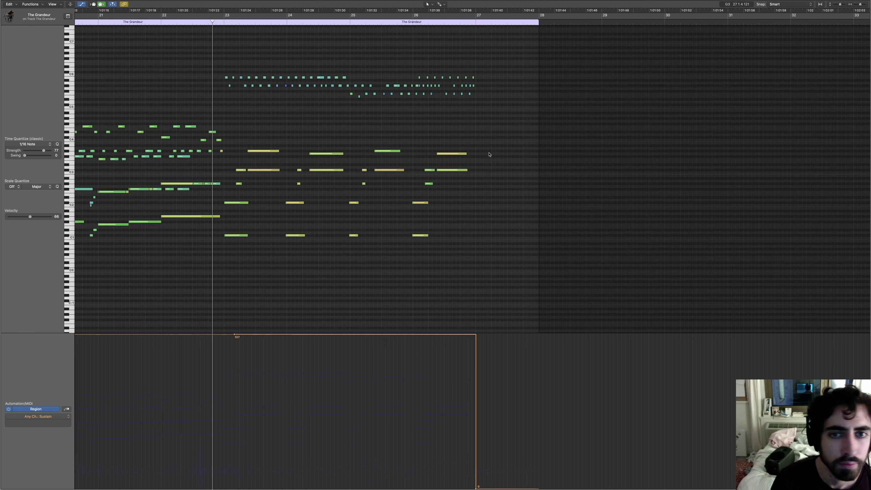
pyautogui.hscroll(-1, 273, 93)
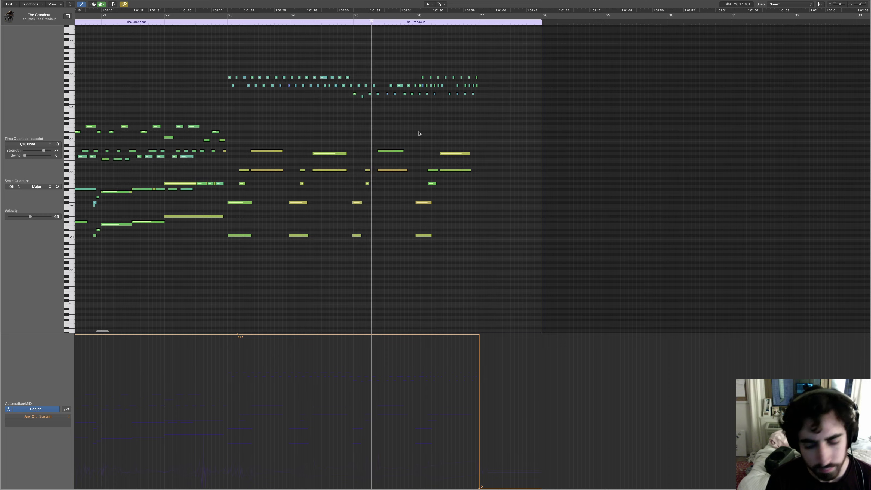
pyautogui.hotkey('ctrl', 'Left')
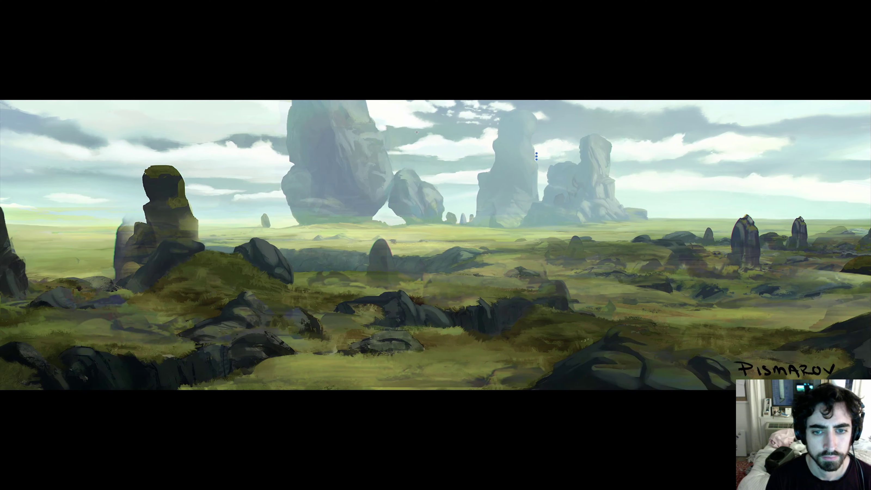
pyautogui.hotkey('ctrl', 'Right')
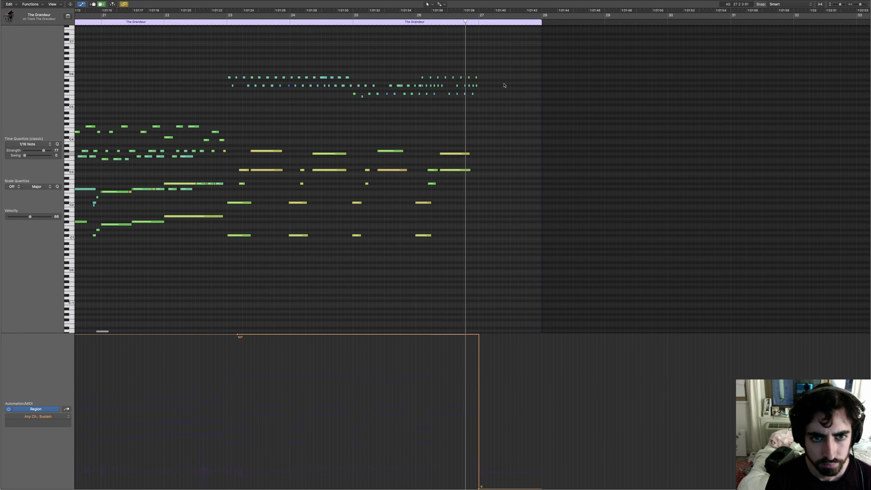
# Step: Delete the high notes in bars 23 to 27 and record a steady two-note alternating pattern in their place
pyautogui.moveTo(497, 53); pyautogui.dragTo(246, 112)
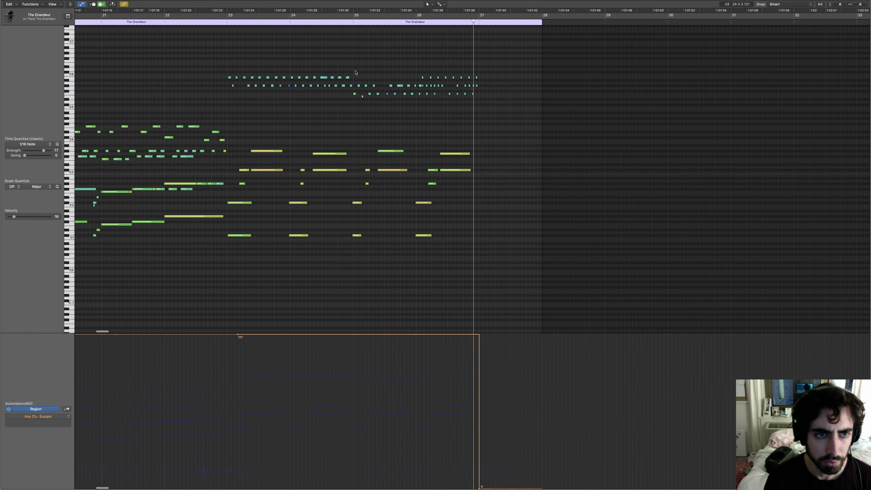
pyautogui.moveTo(206, 54); pyautogui.dragTo(524, 104)
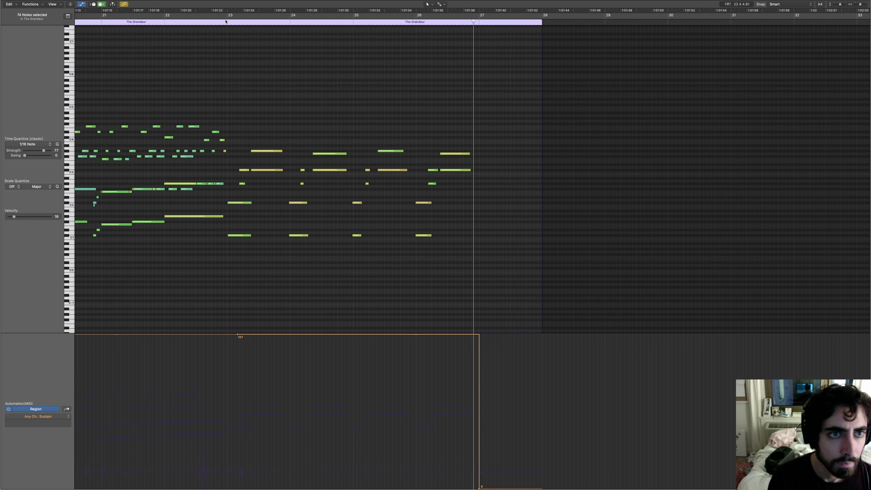
pyautogui.click(226, 21)
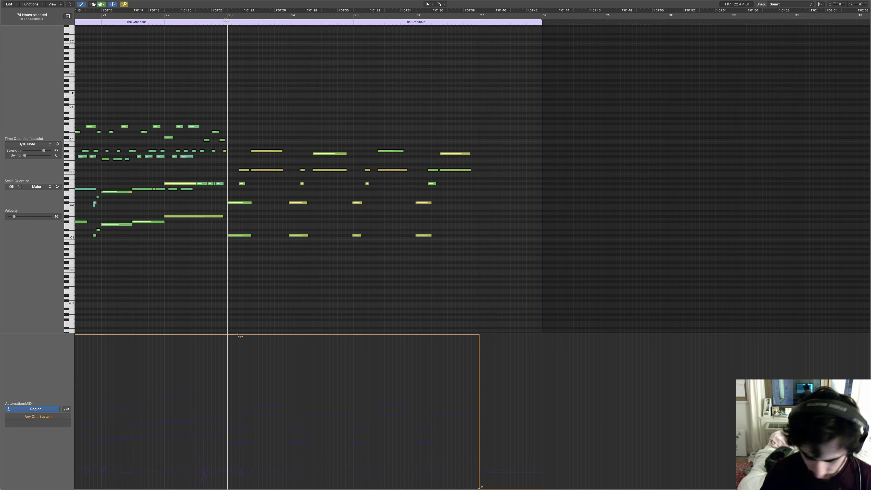
pyautogui.press('r')
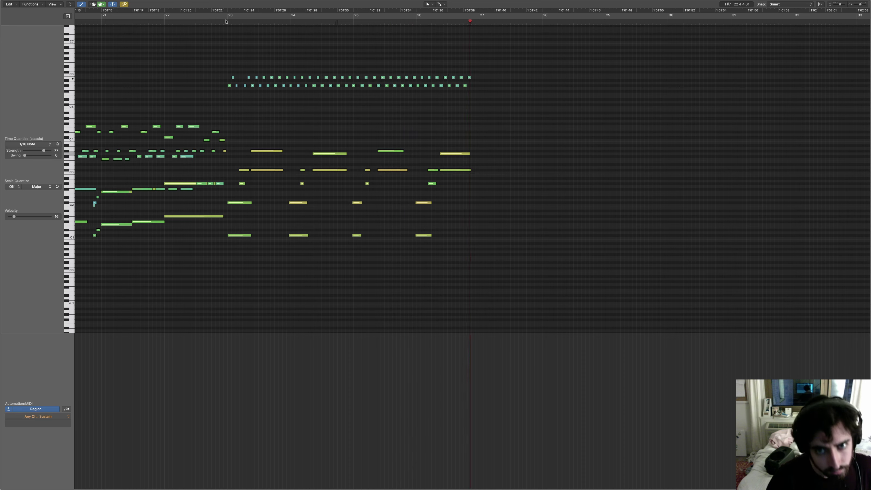
pyautogui.press('space')
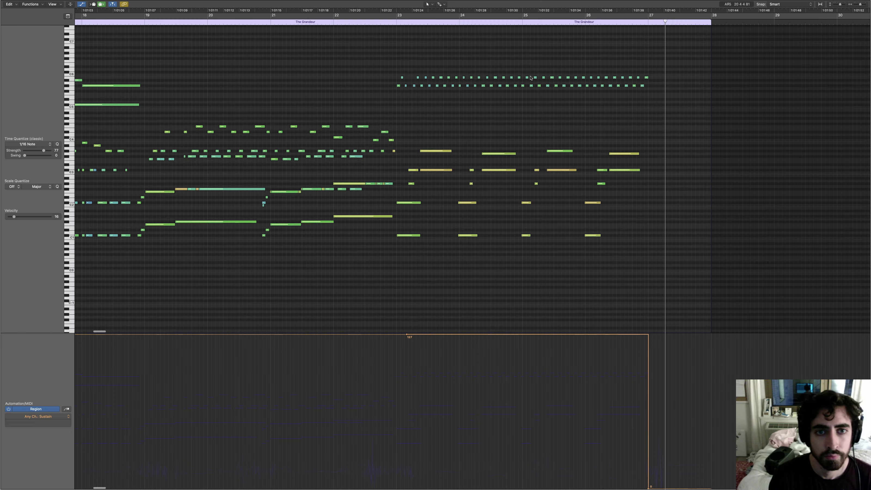
# Step: Add the missing upper note near the start of the high alternating pattern in bar 23
pyautogui.moveTo(811, 120); pyautogui.dragTo(360, 57)
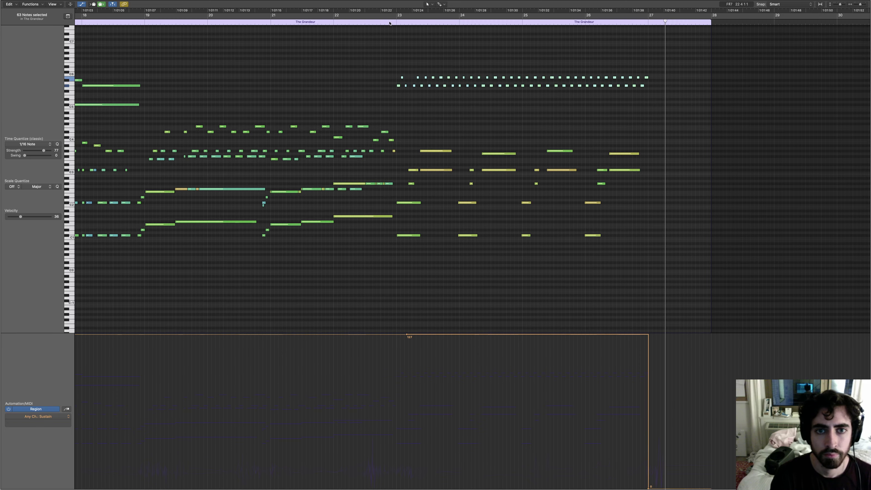
pyautogui.click(398, 22)
pyautogui.click(413, 79)
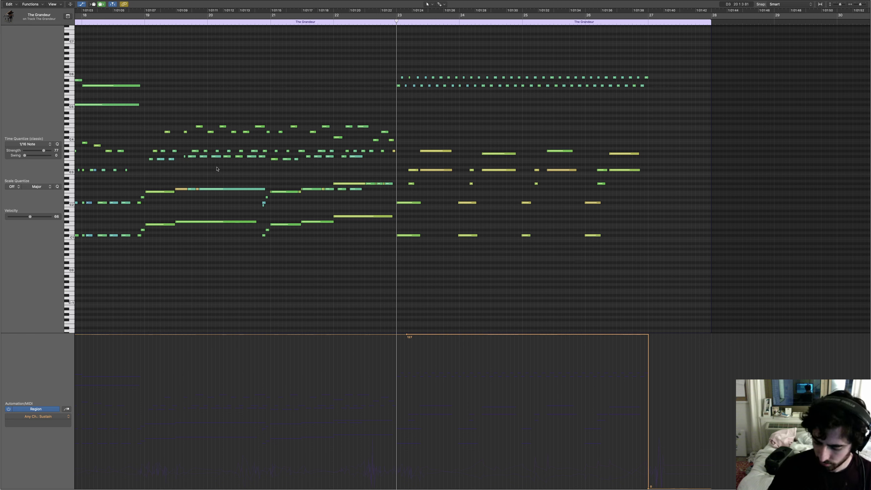
# Step: Try several recording takes of a second line beneath the high alternating pattern, starting at bar 23
pyautogui.press('space')
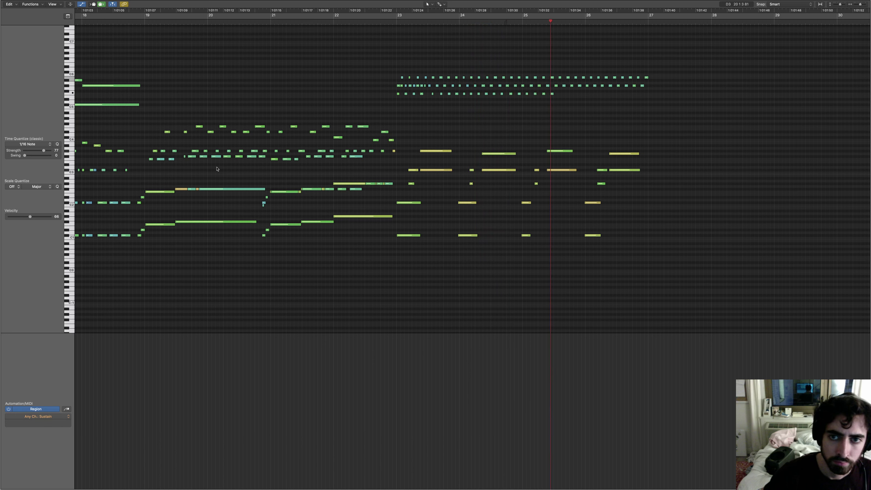
pyautogui.press('space')
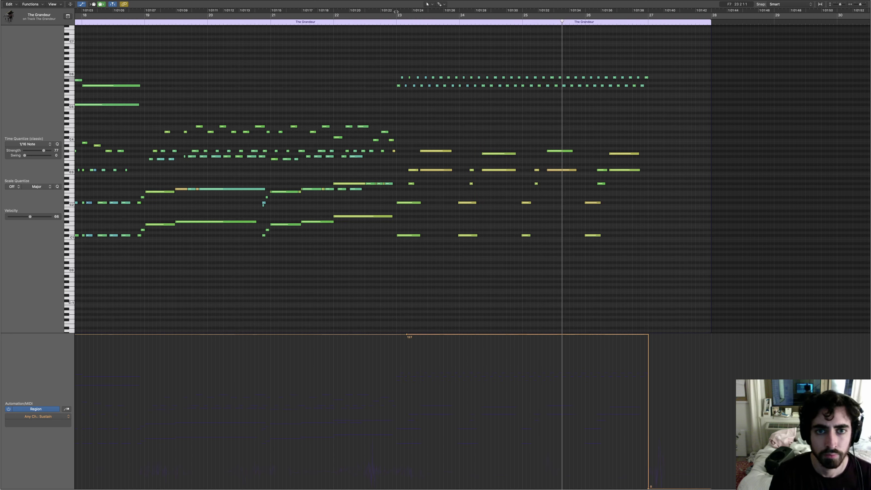
pyautogui.click(398, 24)
pyautogui.press('r')
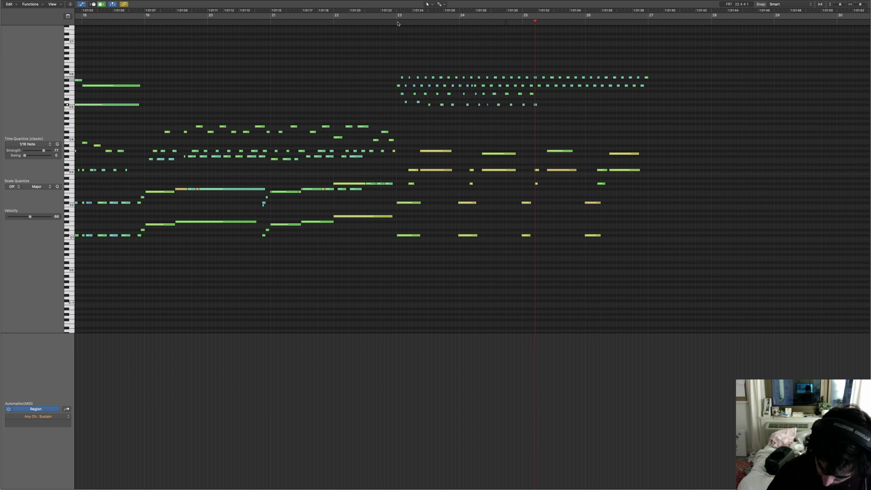
pyautogui.press('space')
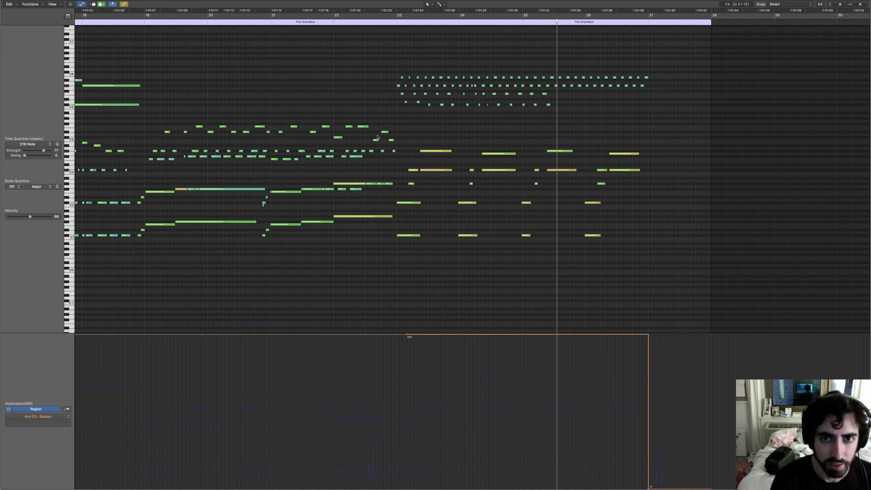
pyautogui.click(397, 21)
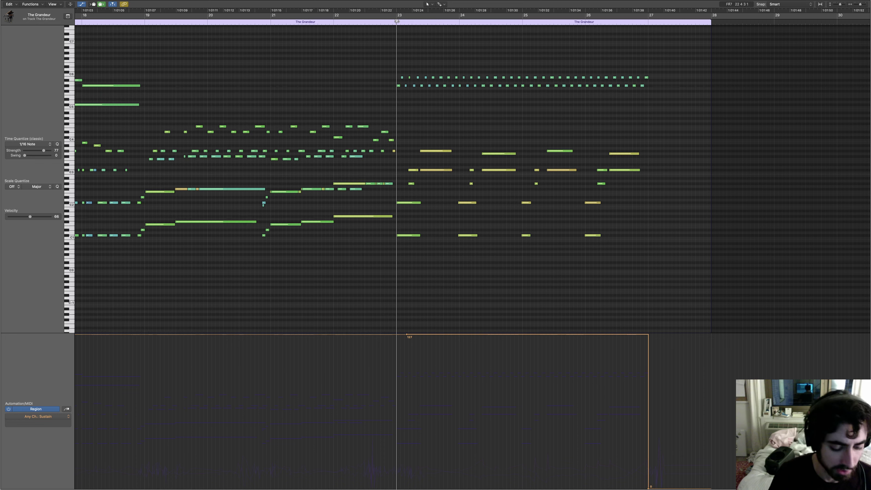
pyautogui.press('r')
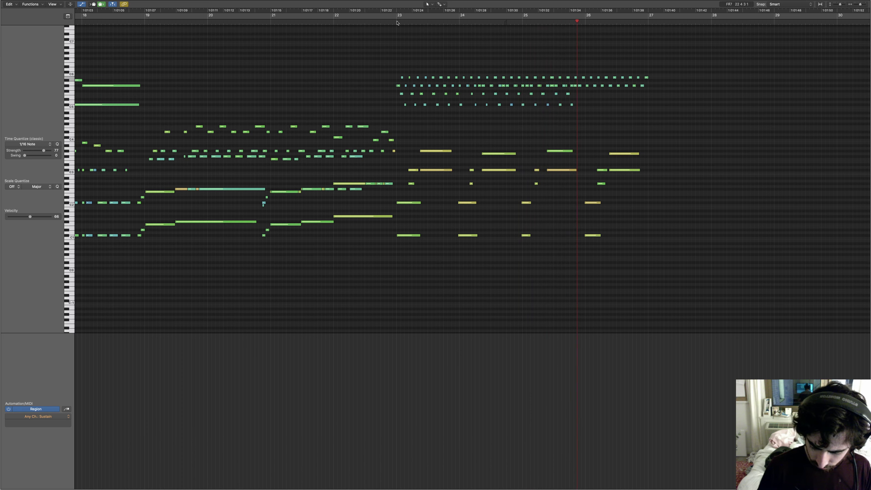
pyautogui.press('space')
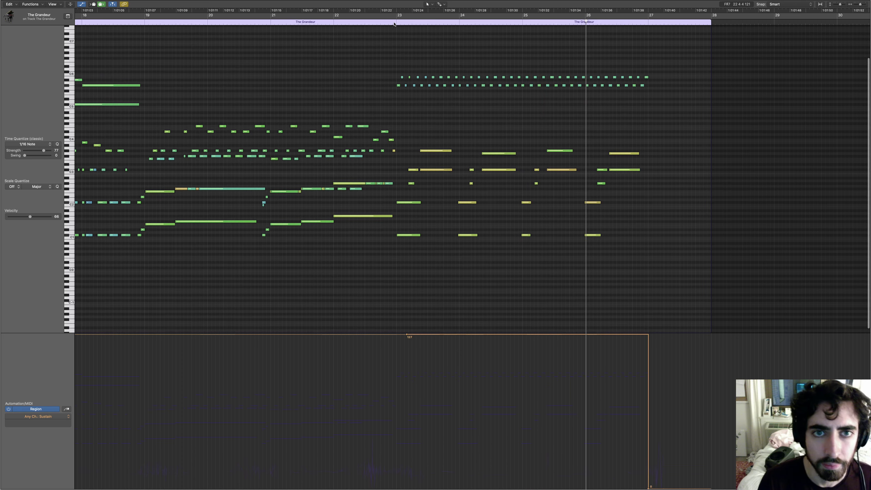
# Step: Record a lower alternating line beneath the high pattern from bar 23 to bar 27, and delete its stray opening notes
pyautogui.click(394, 24)
pyautogui.press('r')
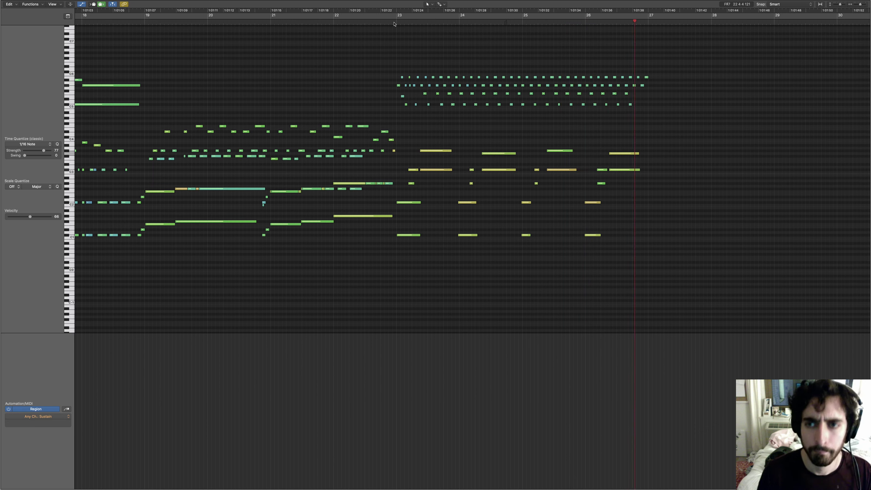
pyautogui.press('space')
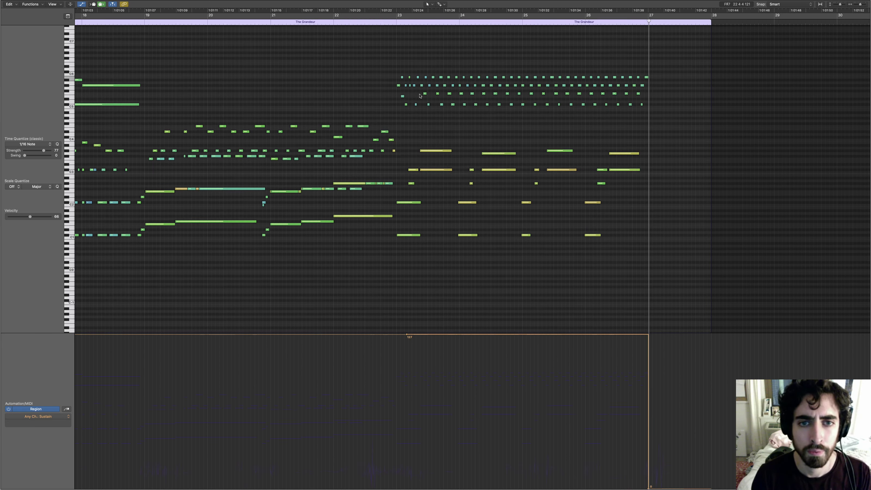
pyautogui.press('Delete')
# Step: Record the missing opening notes of the lower alternating line at the start of bar 23
pyautogui.click(397, 23)
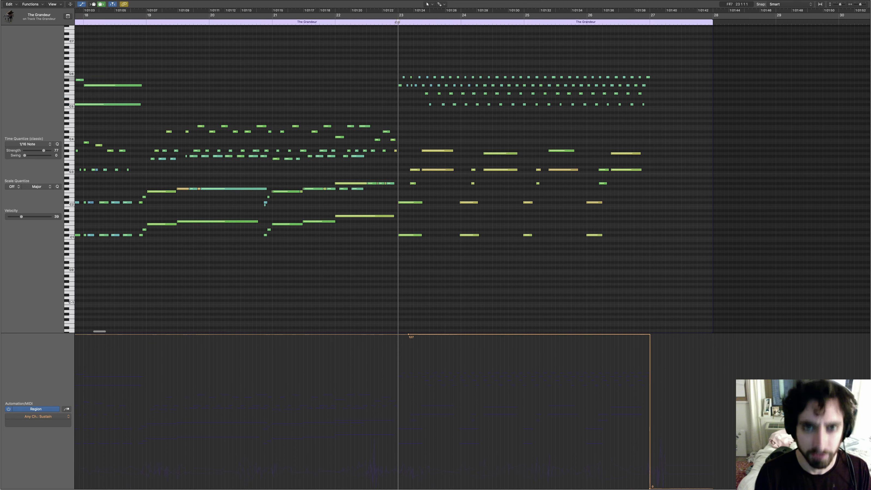
pyautogui.press('r')
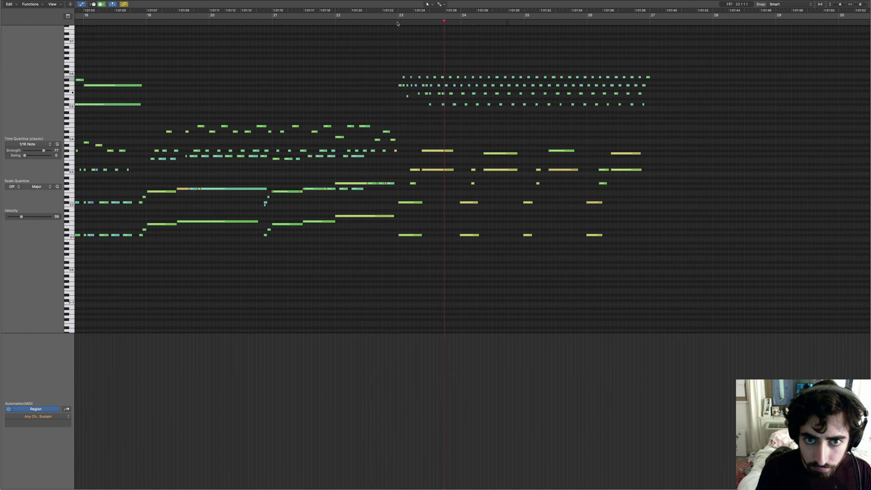
pyautogui.press('space')
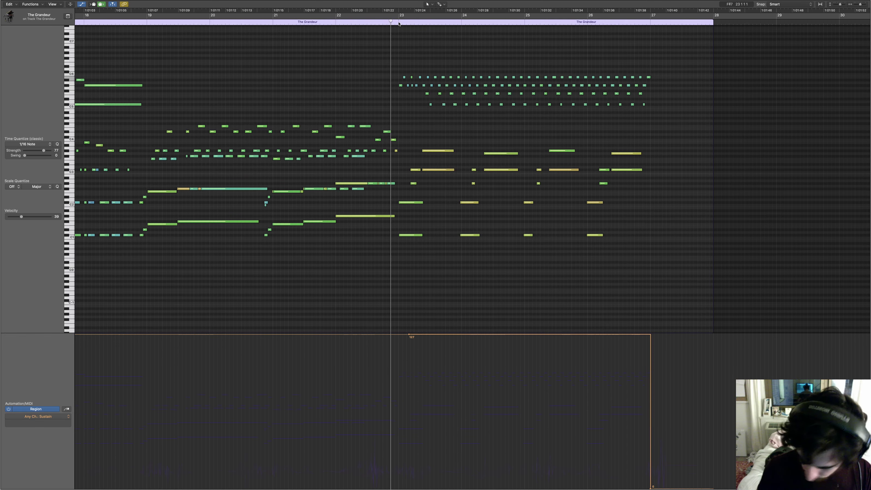
pyautogui.press('r')
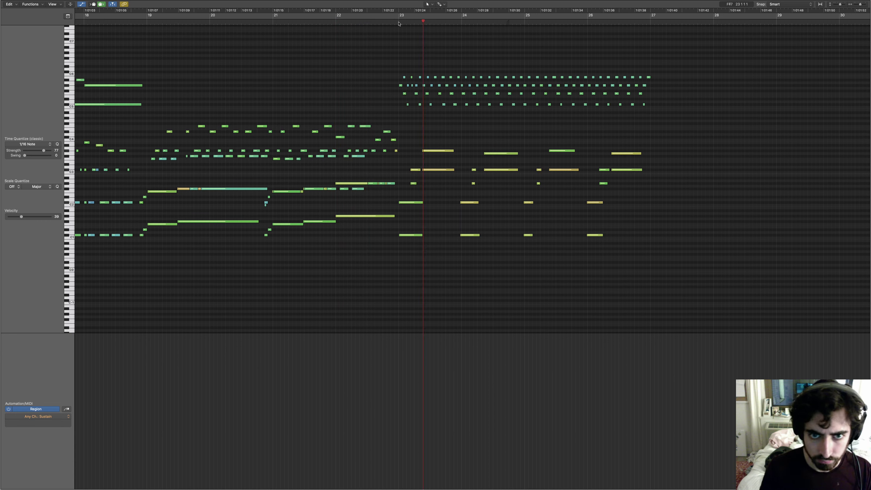
pyautogui.press('space')
# Step: Quantize all the high pattern notes in bars 23 to 27 to 1/16 notes
pyautogui.moveTo(674, 62); pyautogui.dragTo(395, 122)
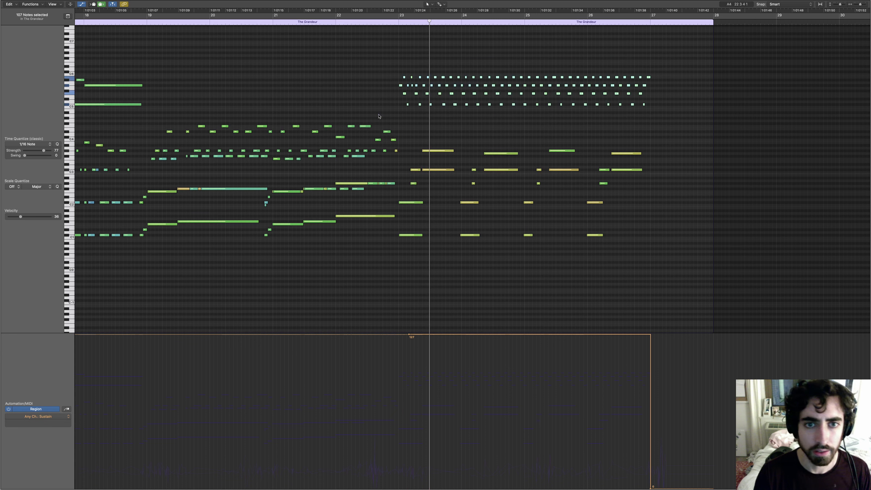
pyautogui.click(57, 144)
pyautogui.click(317, 49)
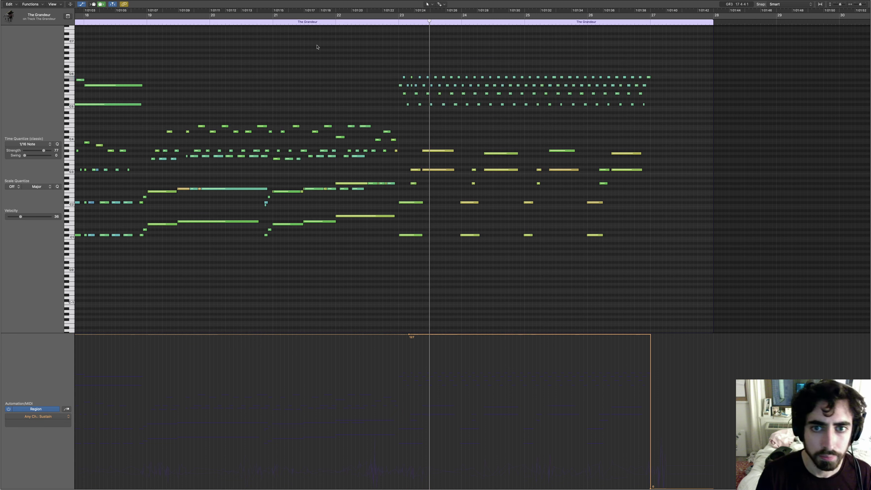
# Step: Play the layered passage from just before bar 23, and review the opening notes of the region and the full arrangement
pyautogui.press('space')
pyautogui.click(387, 23)
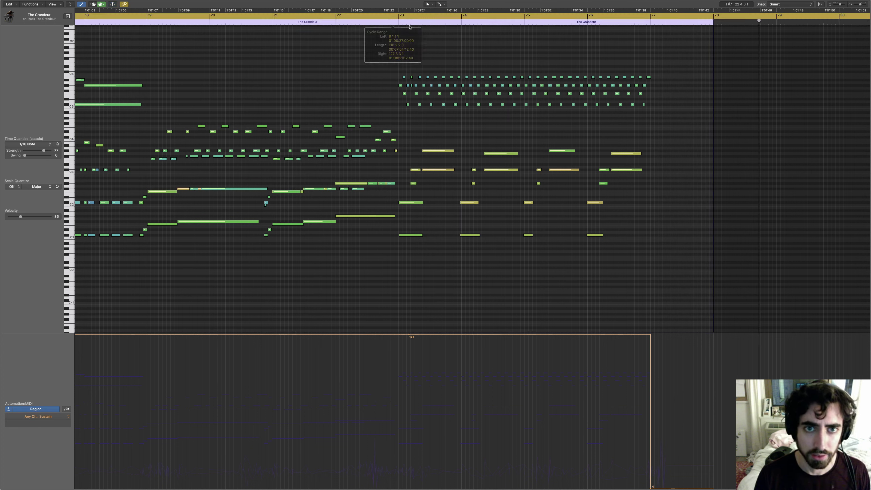
pyautogui.click(383, 15)
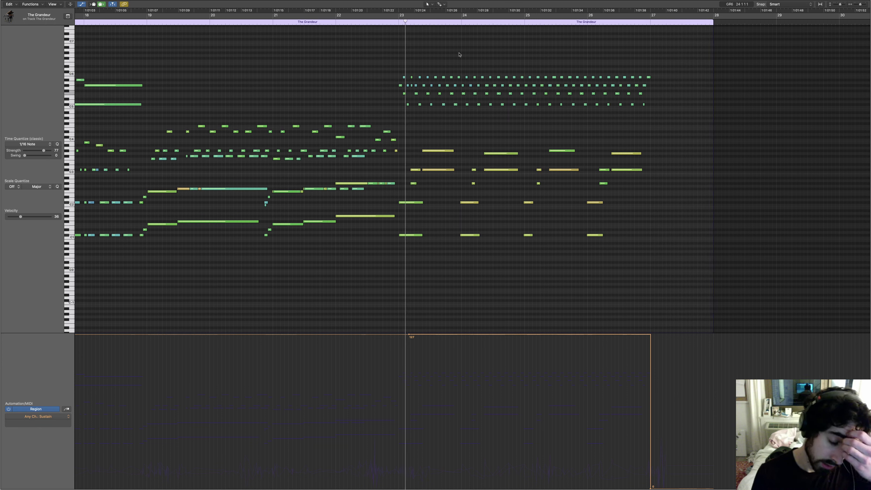
pyautogui.hscroll(-5, 414, 49)
pyautogui.hscroll(-15, 382, 45)
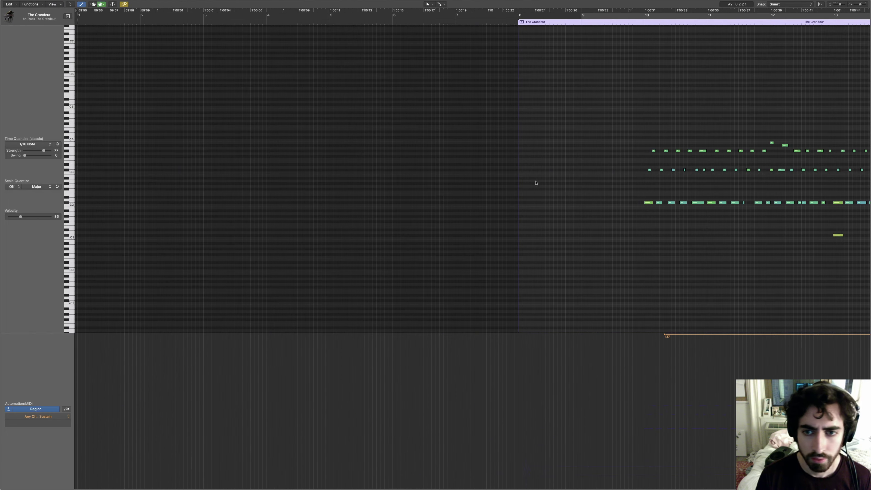
pyautogui.moveTo(605, 200); pyautogui.dragTo(641, 205)
pyautogui.hotkey('ctrl', 'Right')
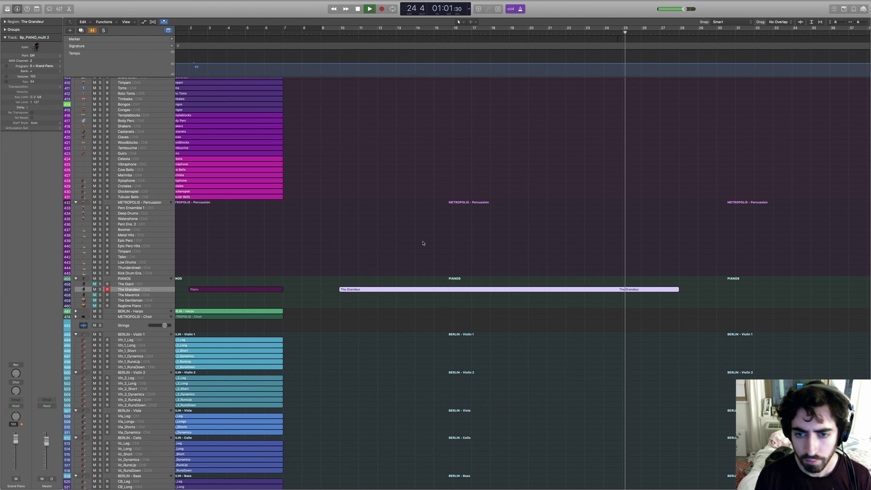
# Step: Move The Grandeur region one bar earlier so it starts at bar 9
pyautogui.moveTo(345, 290); pyautogui.dragTo(326, 290)
pyautogui.click(367, 205)
pyautogui.press('space')
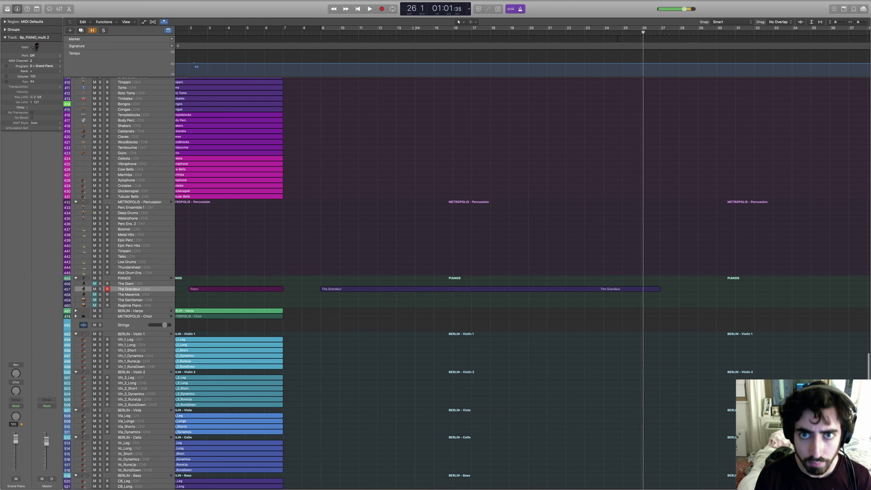
# Step: Spot-check playback from the region's start and from bar 2, and return the playhead to bar 9
pyautogui.press('space')
pyautogui.click(320, 34)
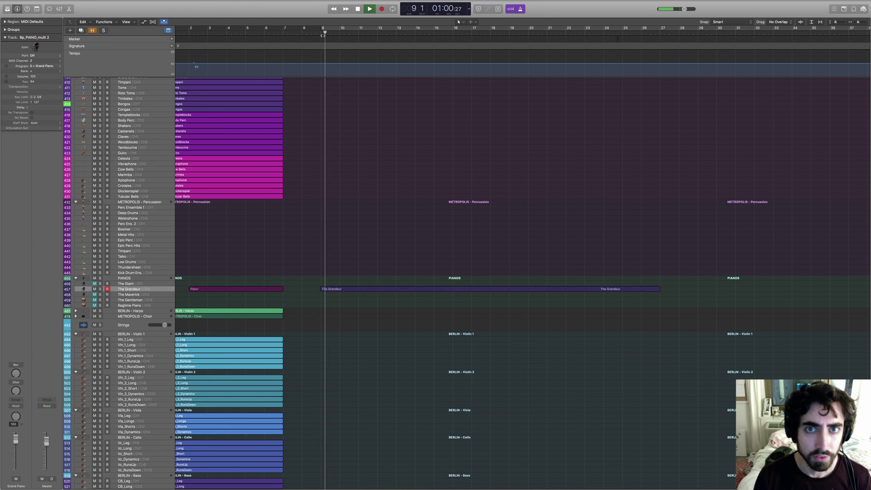
pyautogui.click(621, 34)
pyautogui.moveTo(303, 34); pyautogui.dragTo(203, 33)
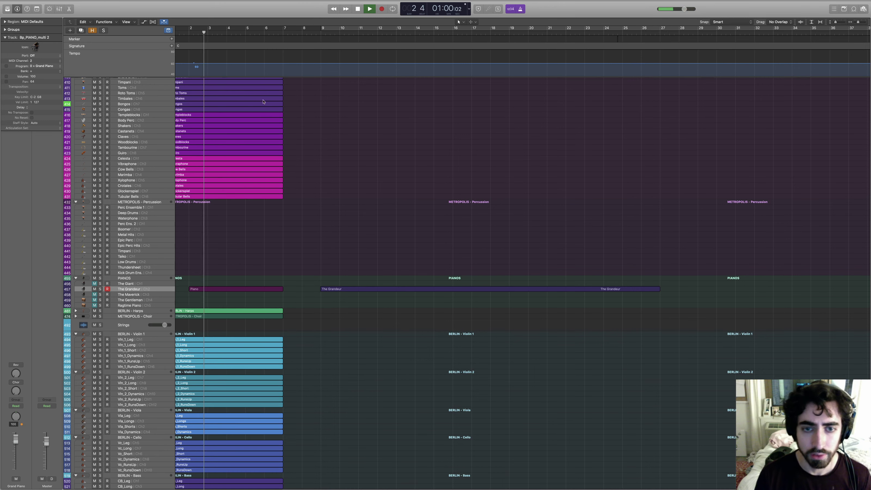
pyautogui.click(320, 34)
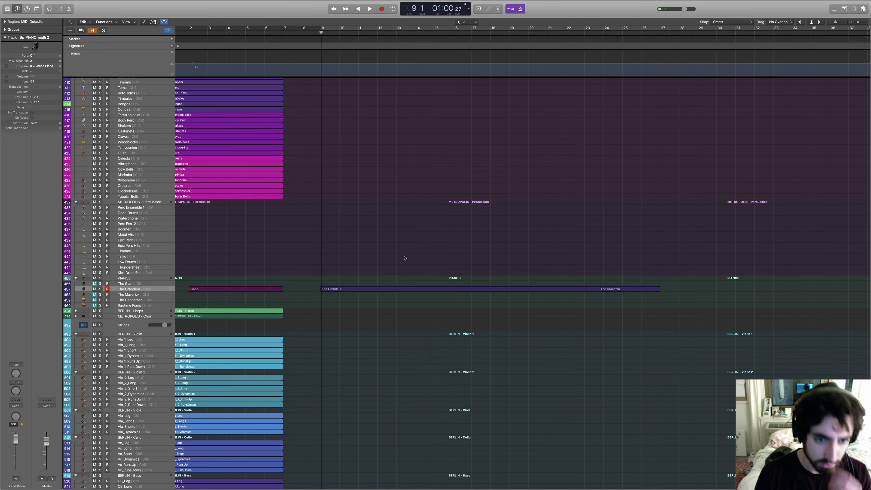
# Step: Open The Grandeur region's notes for editing and play the passage from just before bar 14
pyautogui.doubleClick(378, 293)
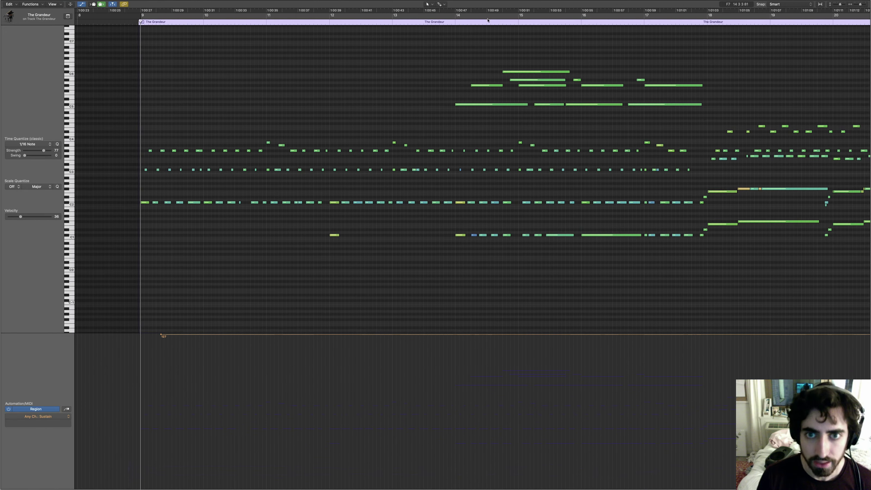
pyautogui.click(452, 21)
pyautogui.hscroll(2, 449, 62)
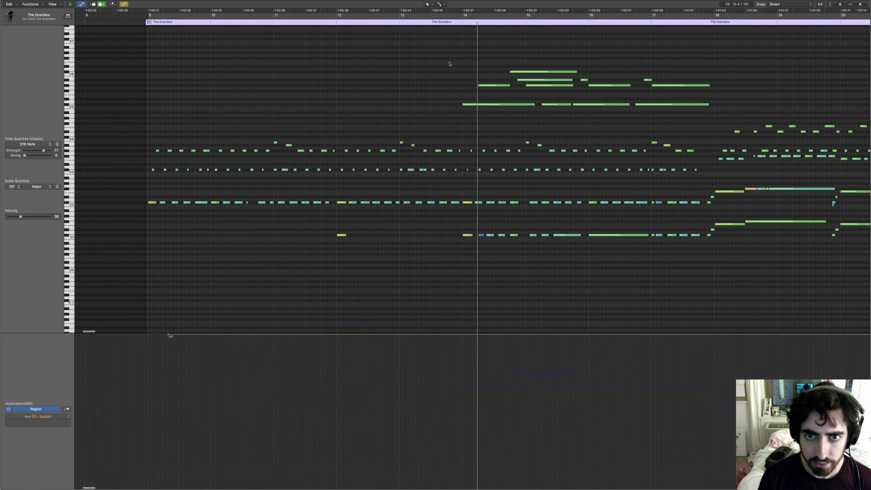
pyautogui.hscroll(5, 450, 64)
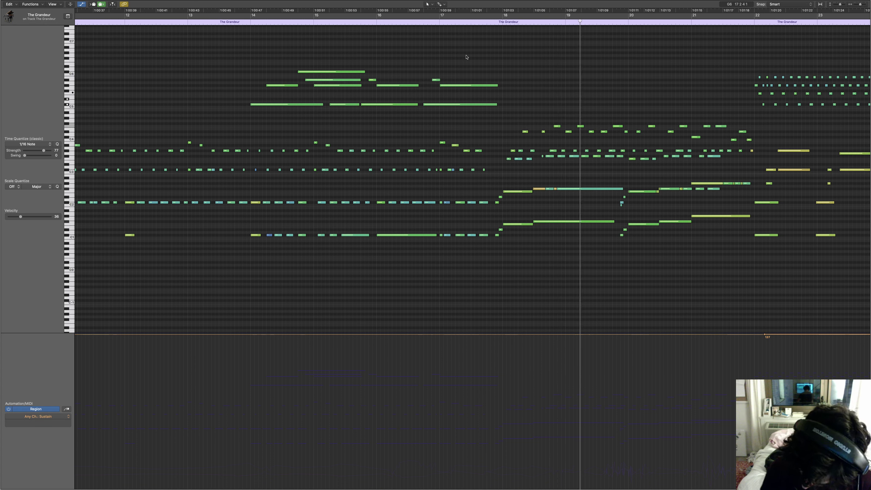
# Step: Record an upper melody over the existing layers from bar 18 to the end of bar 21
pyautogui.click(495, 22)
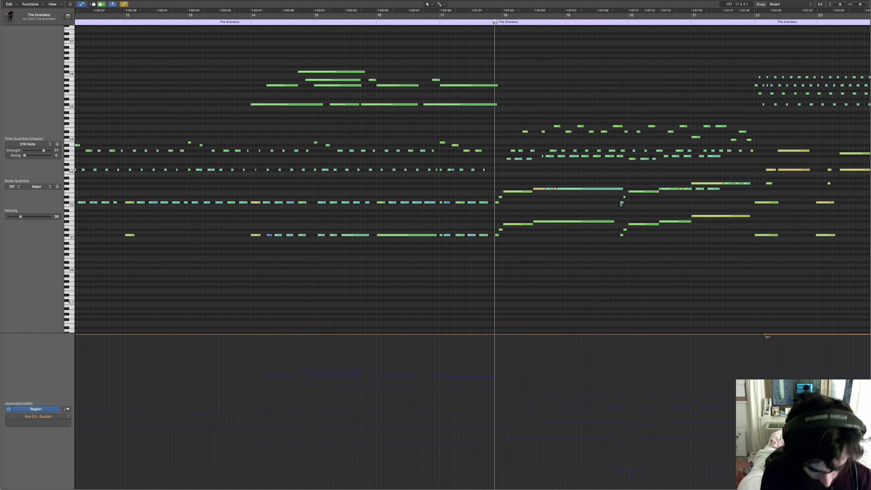
pyautogui.press('space')
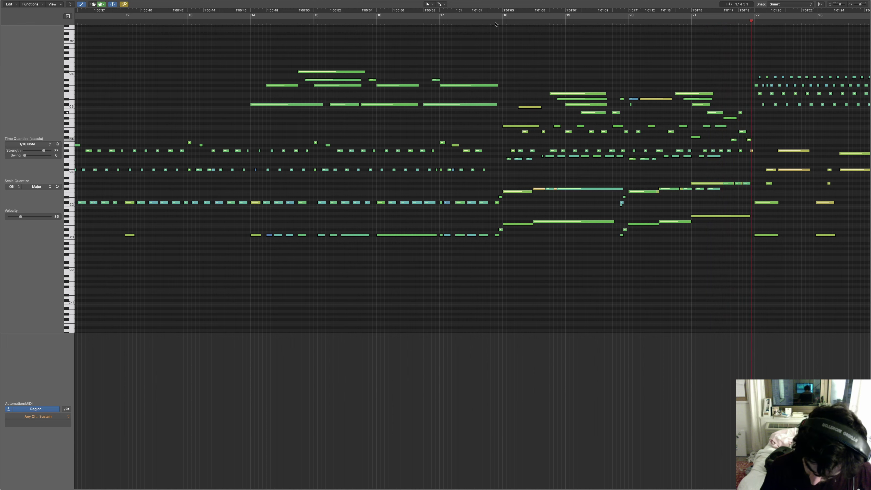
pyautogui.hscroll(5, 628, 69)
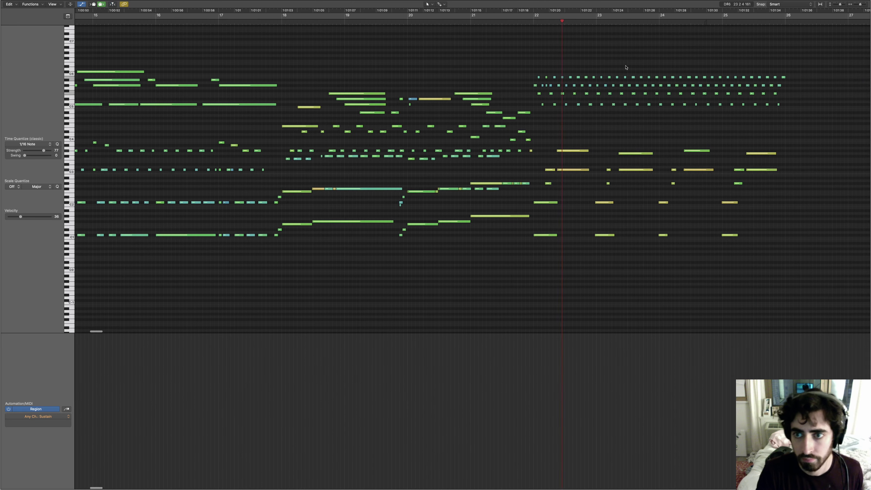
pyautogui.press('space')
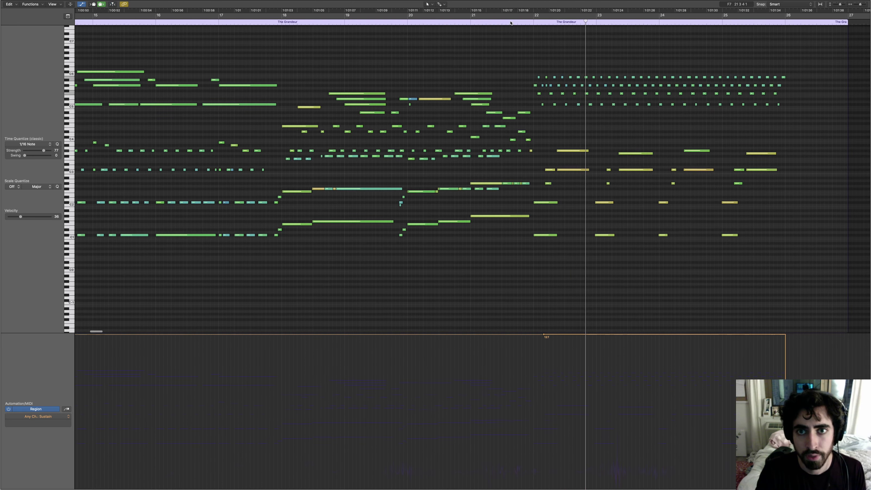
# Step: Record a low bass line beneath the high pattern from bar 22 to bar 26, and play it back
pyautogui.click(510, 22)
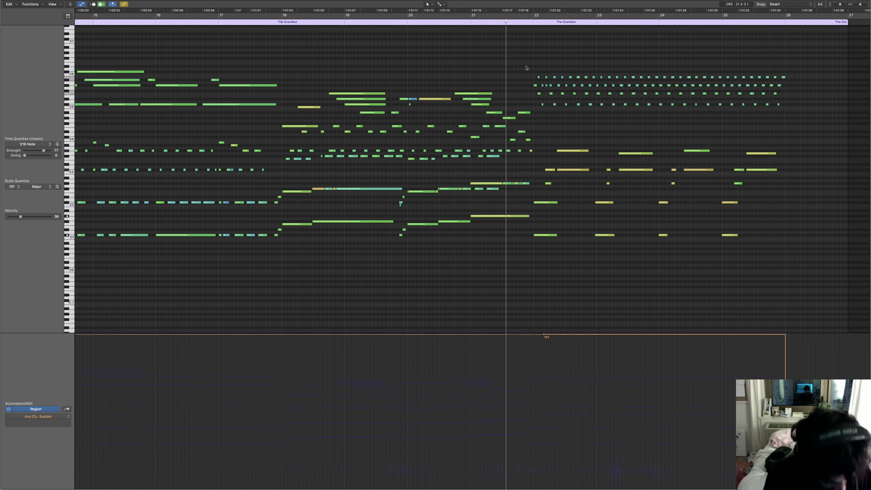
pyautogui.press('space')
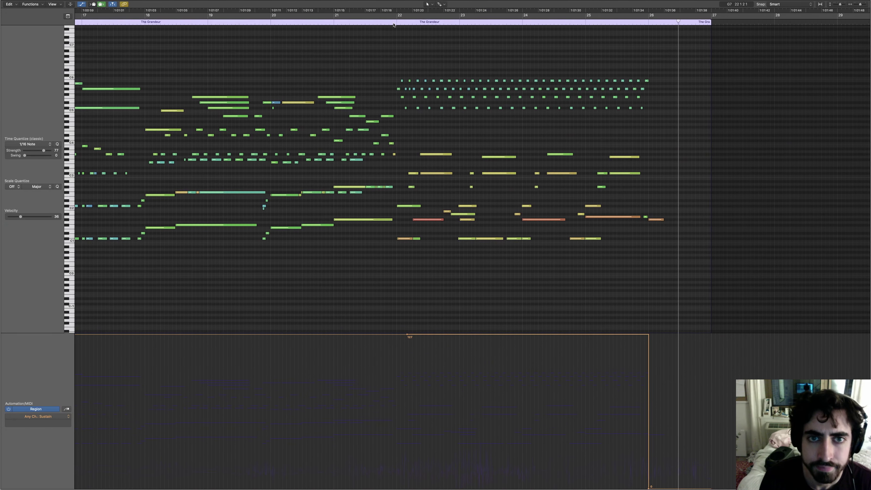
pyautogui.click(393, 24)
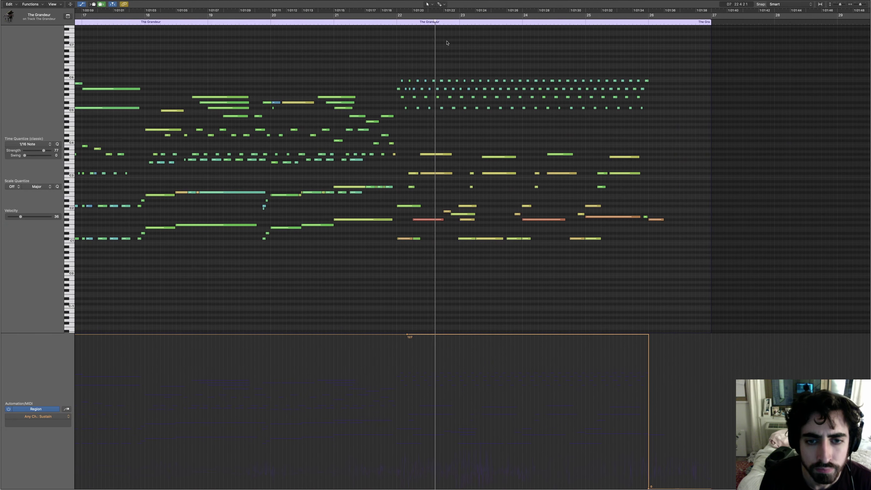
pyautogui.press('space')
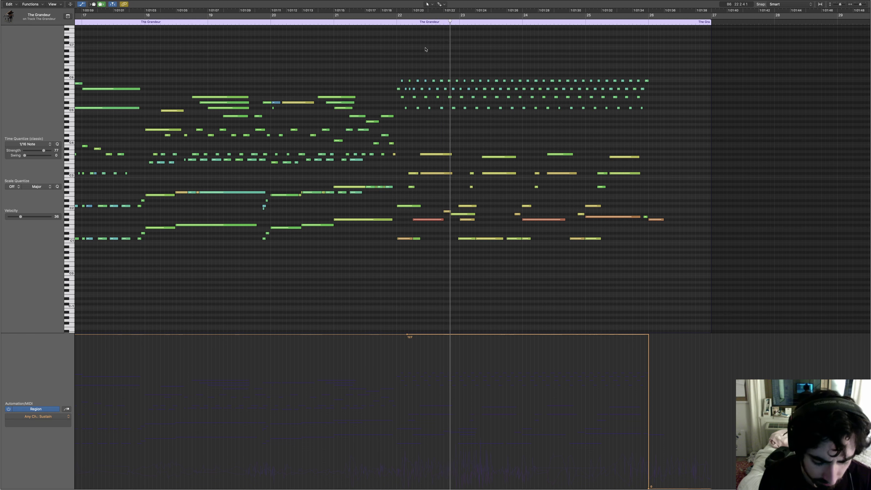
# Step: Save the project as a package named Wolf Stone in the Current Projects folder
pyautogui.press('super+s')
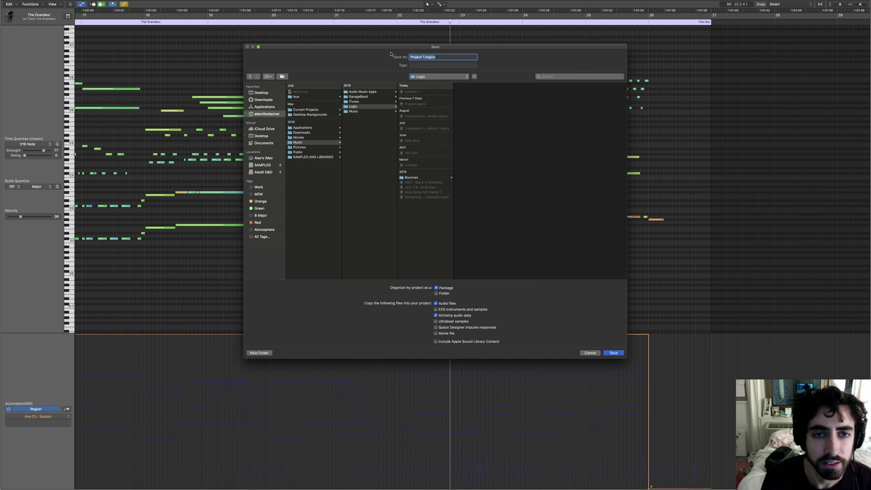
pyautogui.click(315, 109)
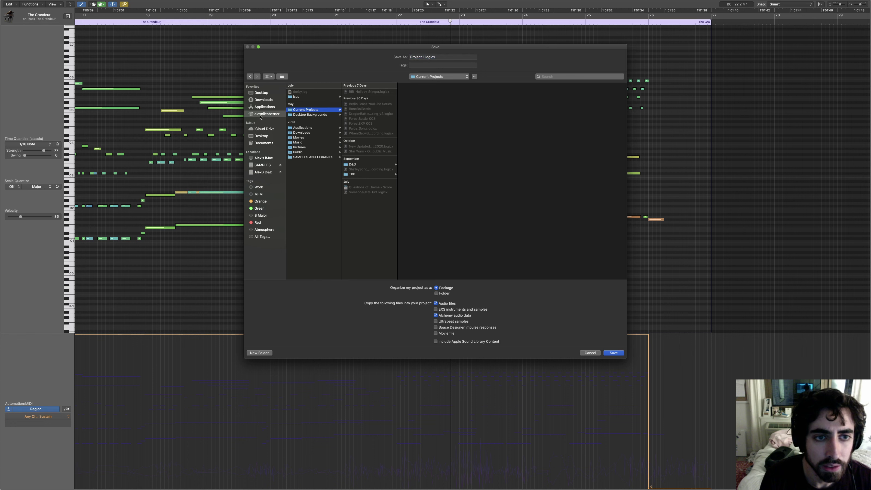
pyautogui.moveTo(425, 57); pyautogui.dragTo(403, 57)
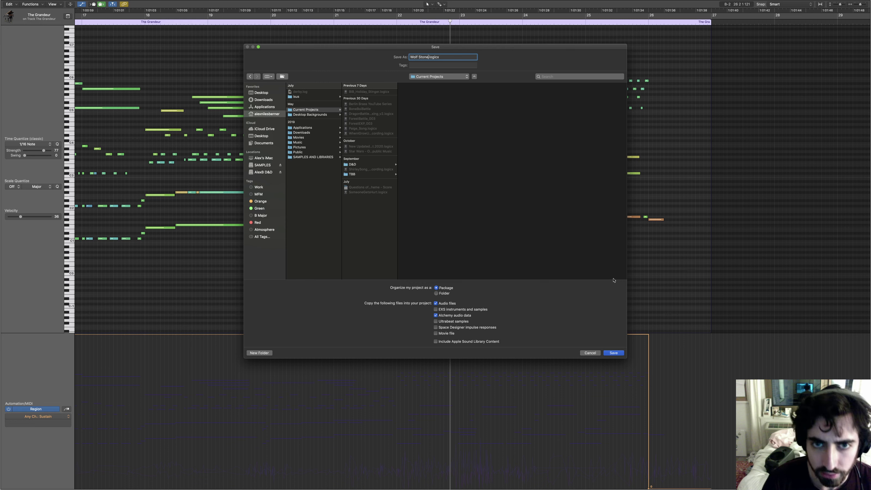
pyautogui.click(614, 353)
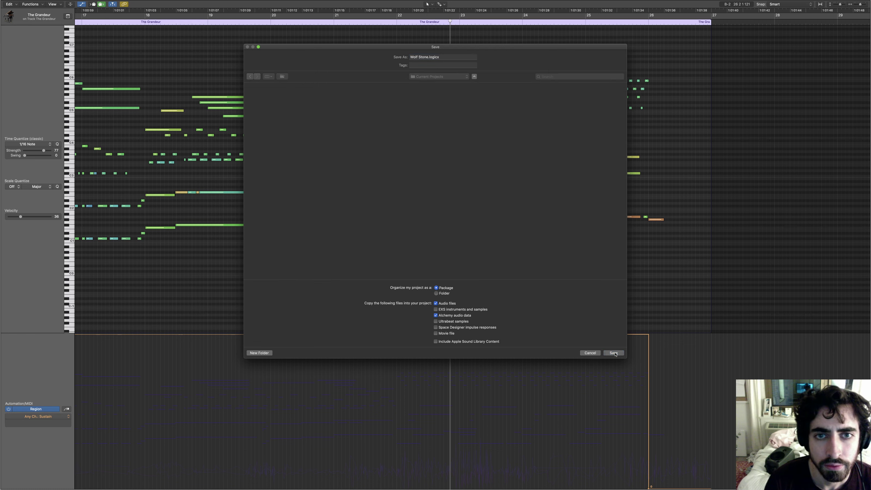
pyautogui.click(615, 353)
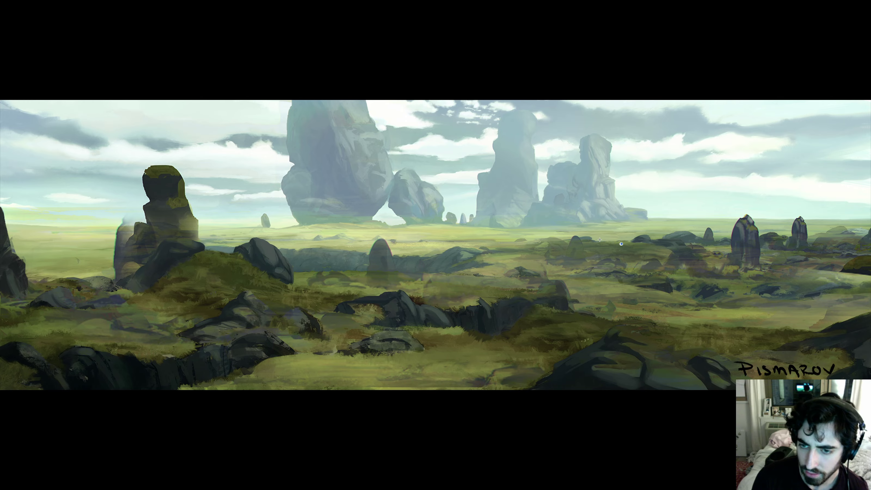
pyautogui.hotkey('ctrl', 'Right')
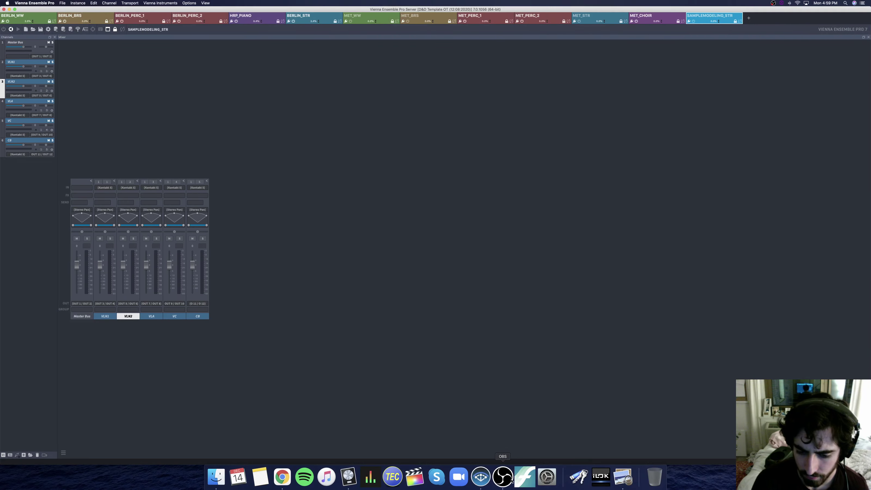
pyautogui.click(507, 482)
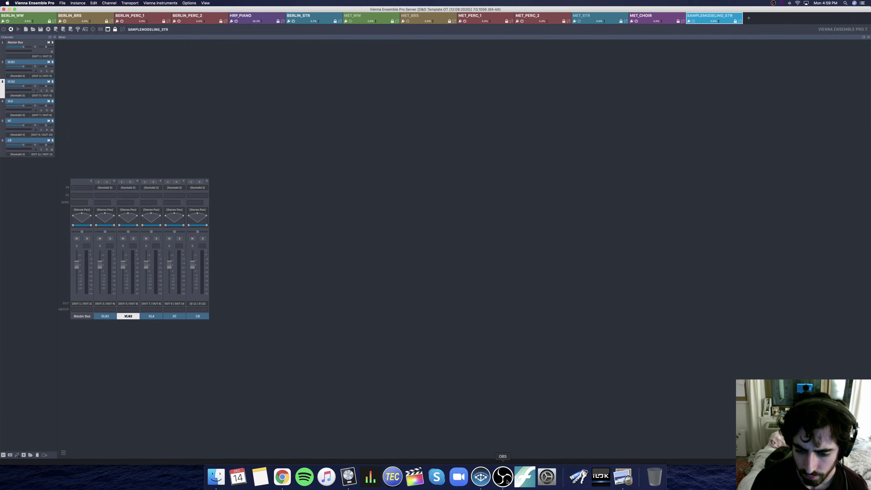
pyautogui.click(503, 477)
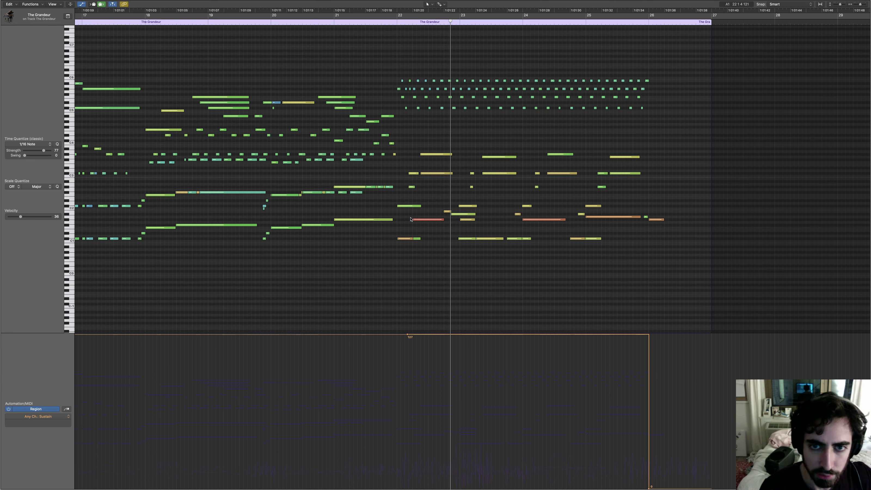
# Step: Return to the full arrangement, deselect The Grandeur region and hide the global tracks
pyautogui.press('Return')
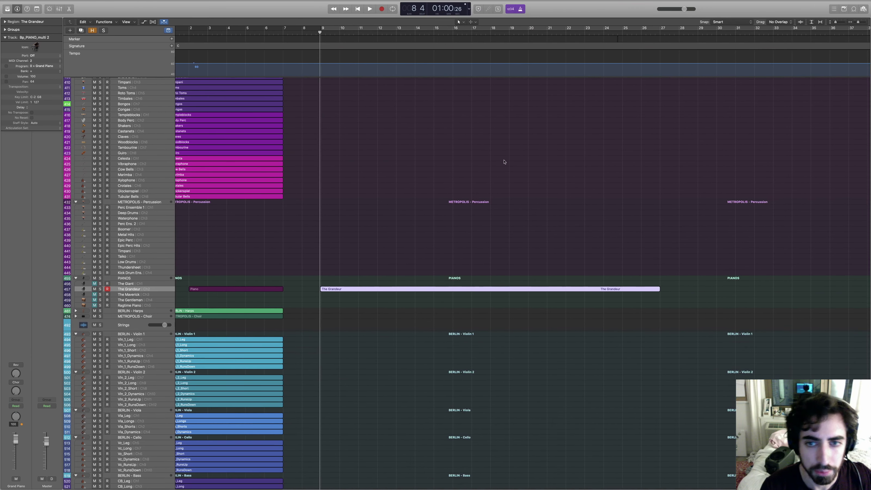
pyautogui.click(815, 159)
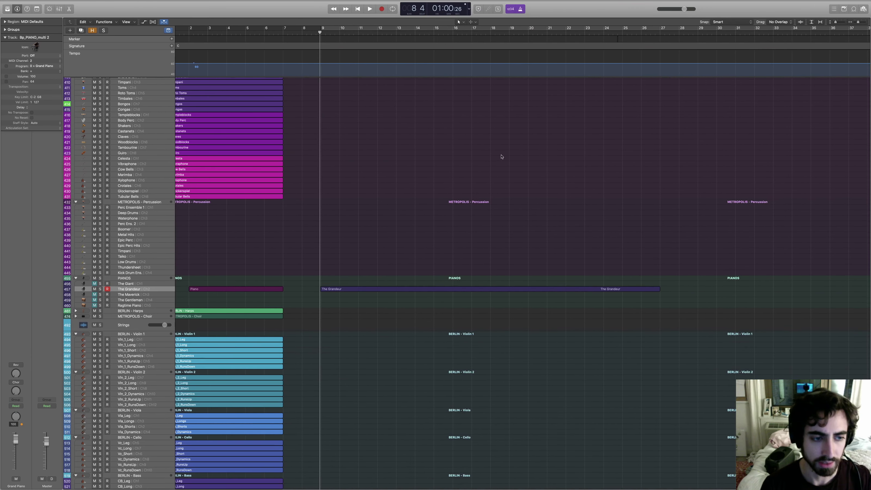
pyautogui.hscroll(-2, 500, 157)
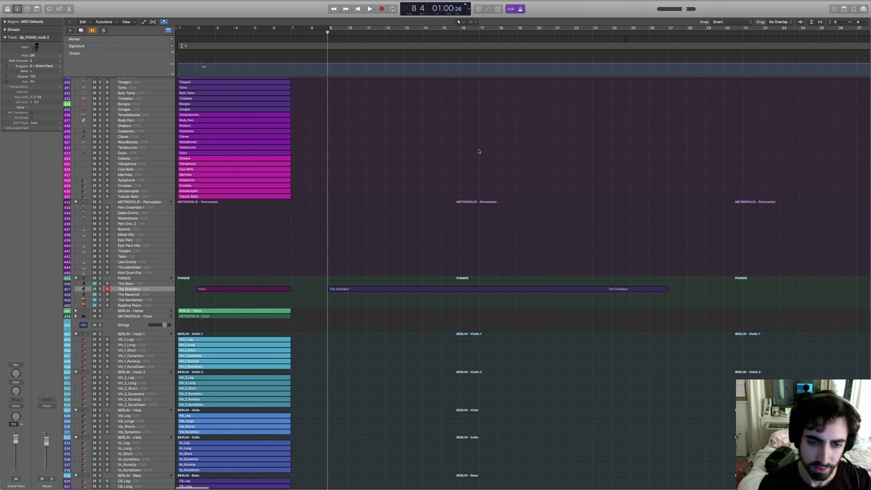
pyautogui.scroll(1, 477, 152)
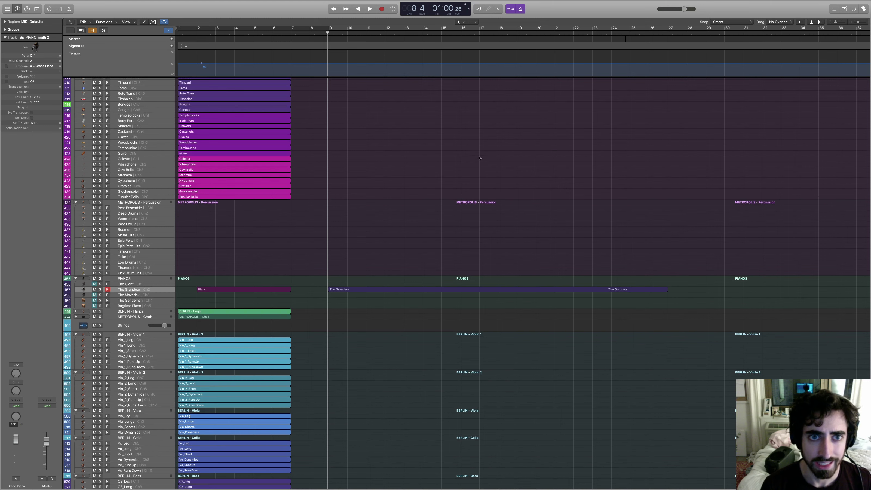
pyautogui.scroll(-1, 480, 158)
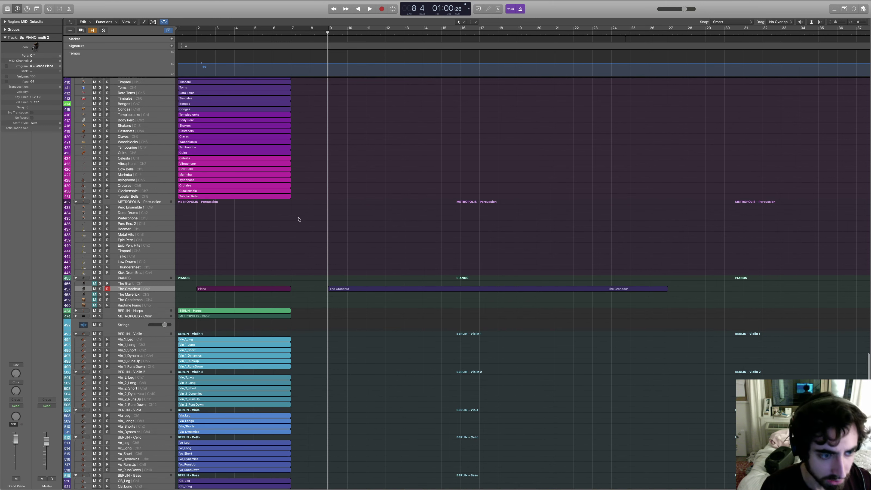
pyautogui.press('g')
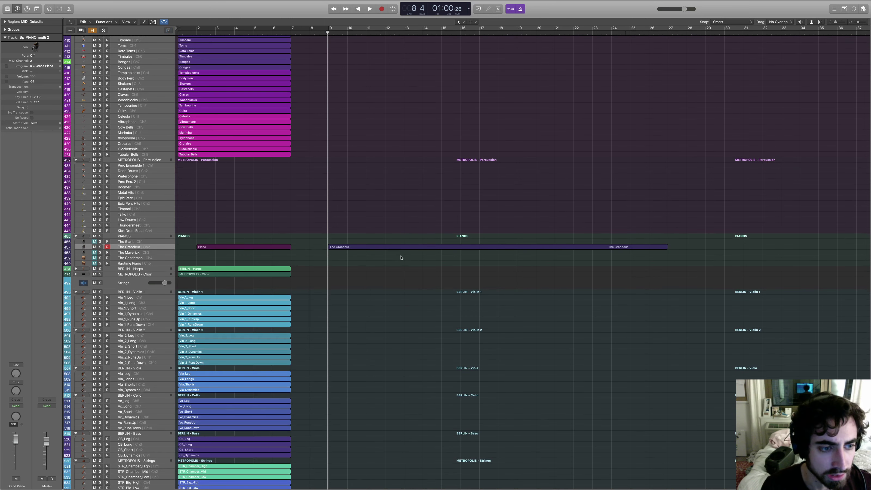
# Step: Play the piano sketch from just before bar 9 while browsing the woodwinds, and select the ENG_HN_Leg track
pyautogui.scroll(15, 401, 257)
pyautogui.press('space')
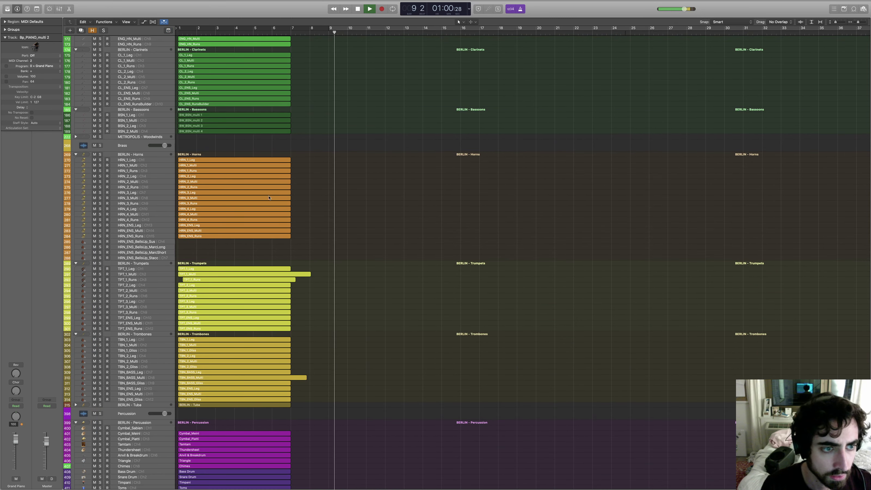
pyautogui.scroll(-15, 388, 186)
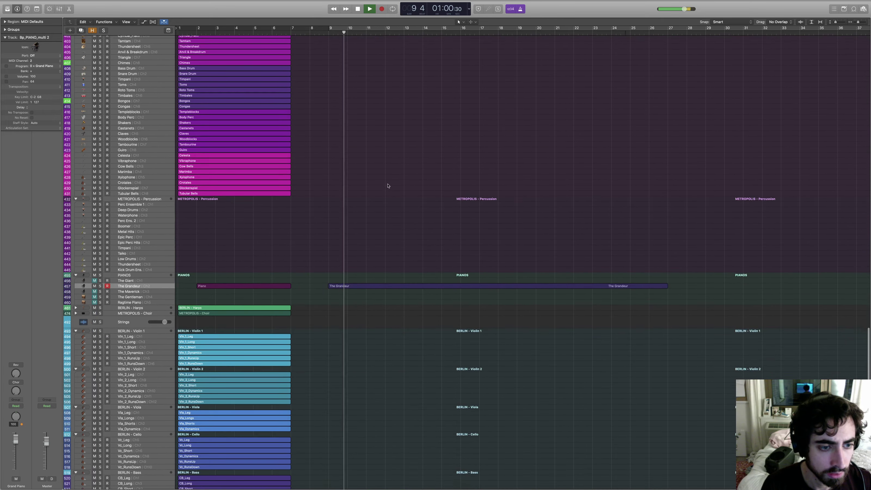
pyautogui.scroll(15, 388, 186)
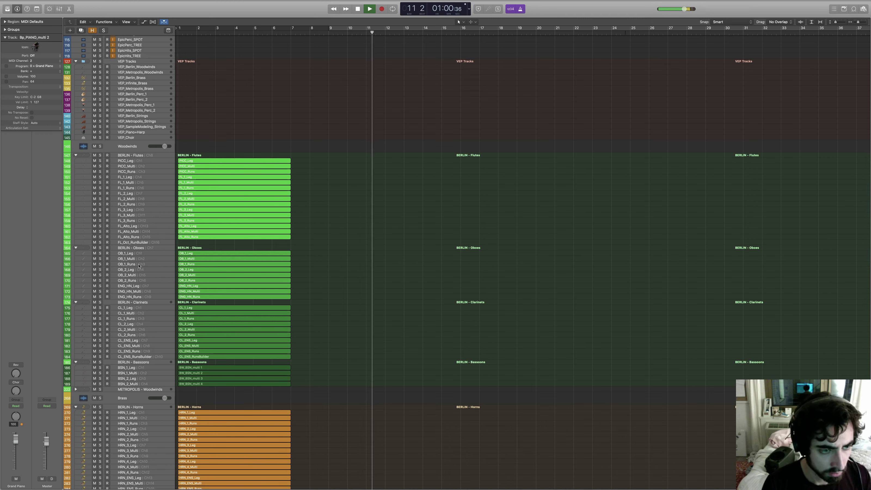
pyautogui.click(138, 286)
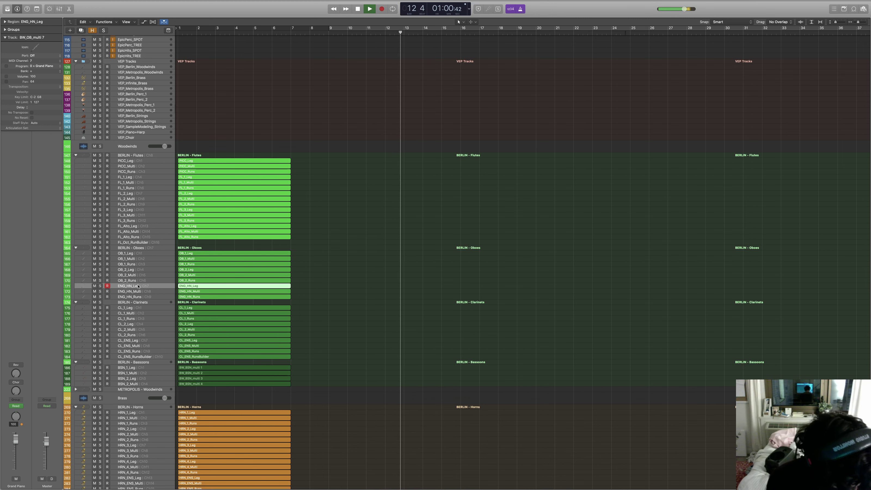
pyautogui.press('space')
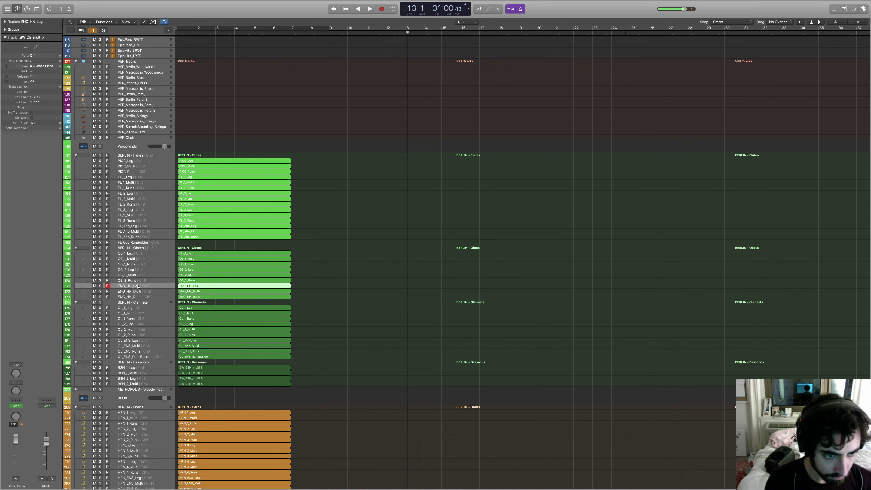
pyautogui.scroll(15, 139, 286)
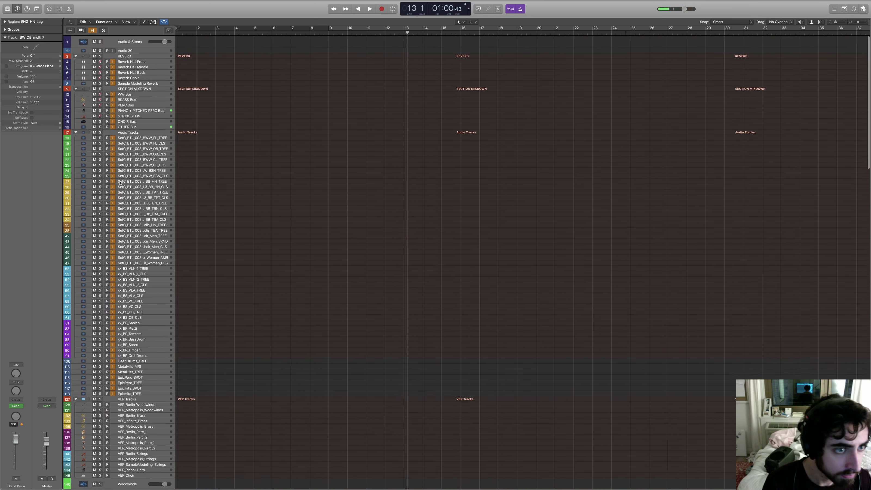
# Step: Select the ENG_HN_Multi track and check the VEP_Berlin_Woodwinds instrument track that feeds it
pyautogui.scroll(-18, 157, 236)
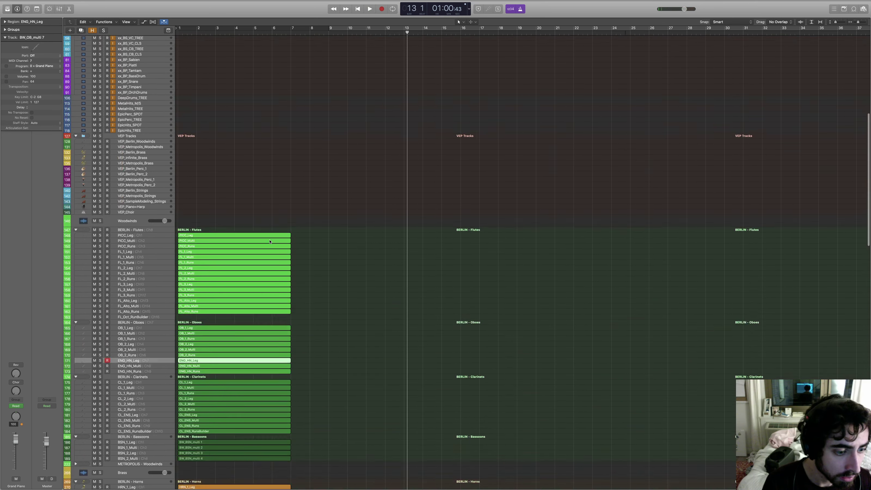
pyautogui.click(139, 220)
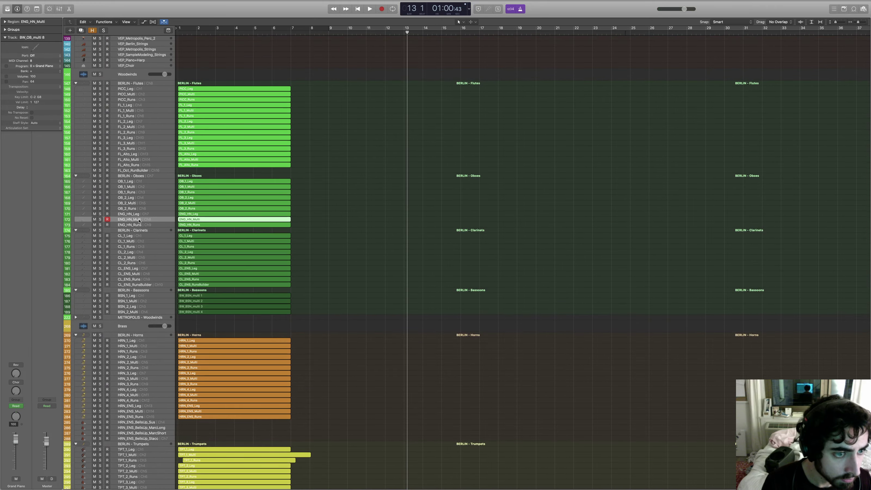
pyautogui.scroll(3, 151, 218)
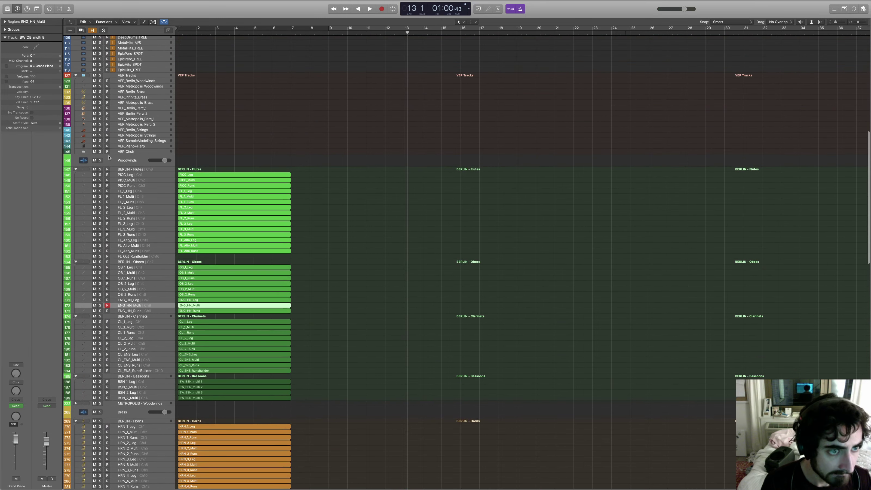
pyautogui.scroll(3, 109, 157)
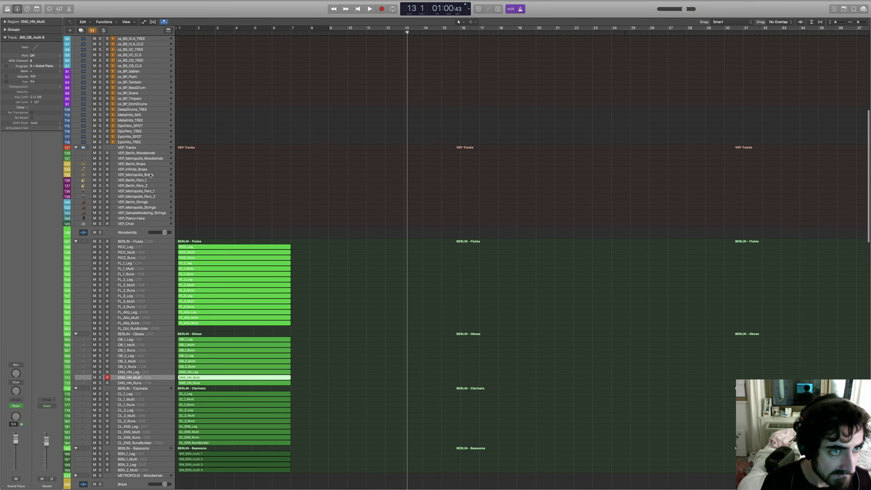
pyautogui.click(141, 153)
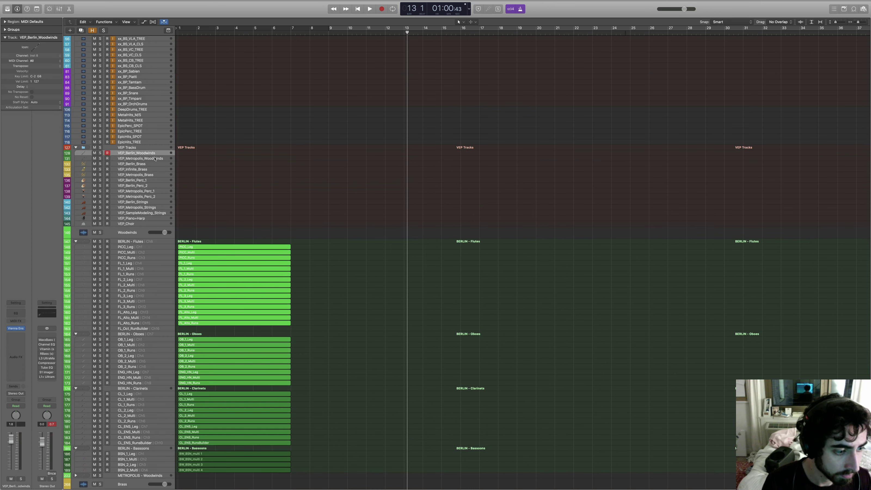
pyautogui.scroll(10, 125, 137)
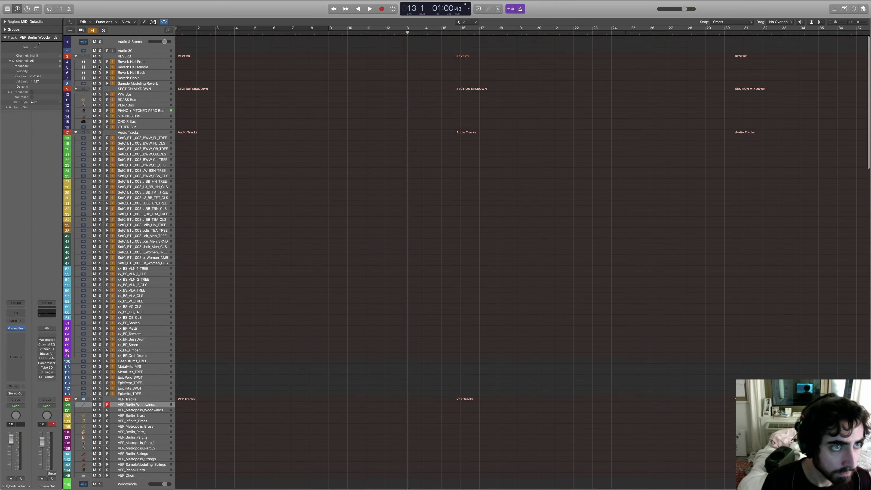
# Step: Reveal the hidden tracks to look through the audio and reverb tracks, and hide them again
pyautogui.click(92, 30)
pyautogui.scroll(-7, 136, 129)
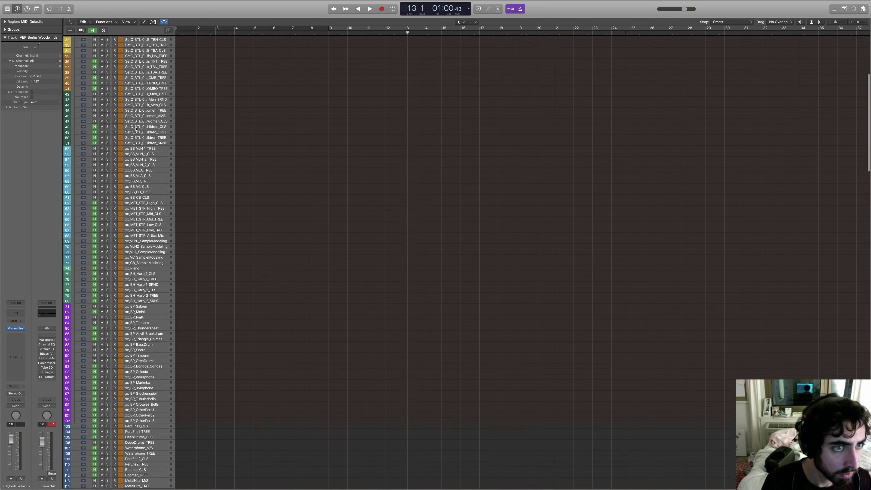
pyautogui.scroll(7, 136, 128)
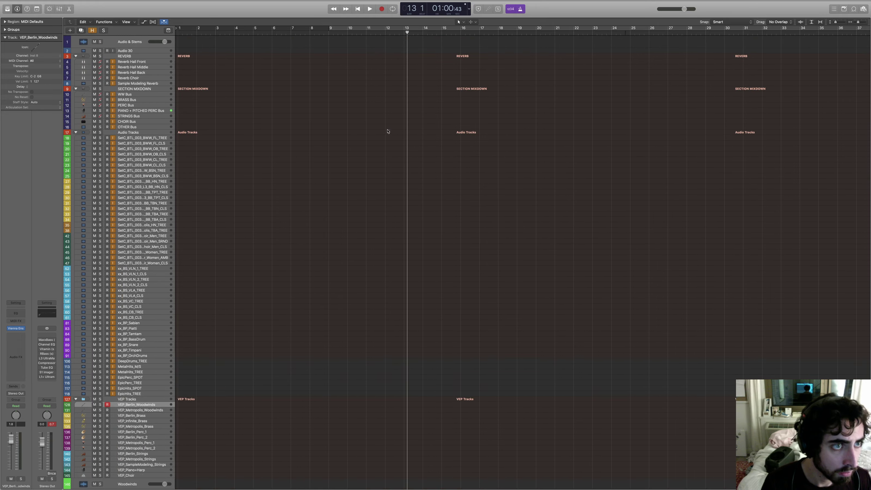
pyautogui.hotkey('ctrl', 'Left')
pyautogui.hotkey('ctrl', 'Right')
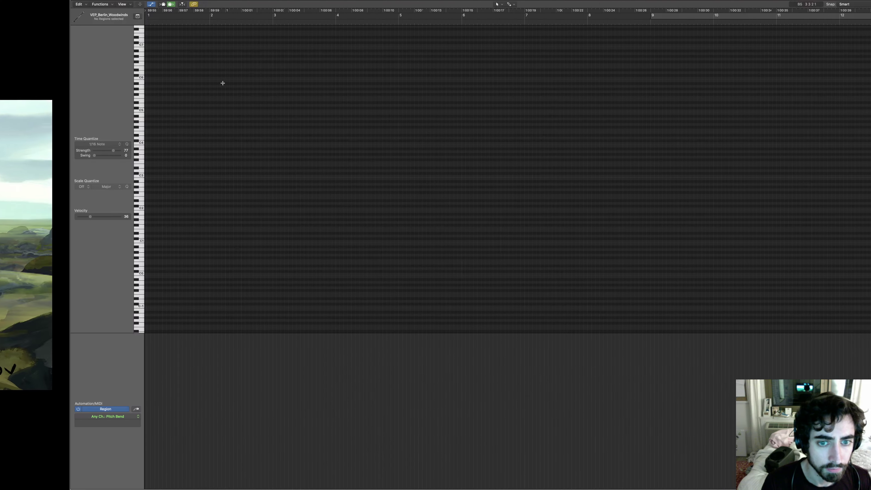
pyautogui.hscroll(2, 204, 266)
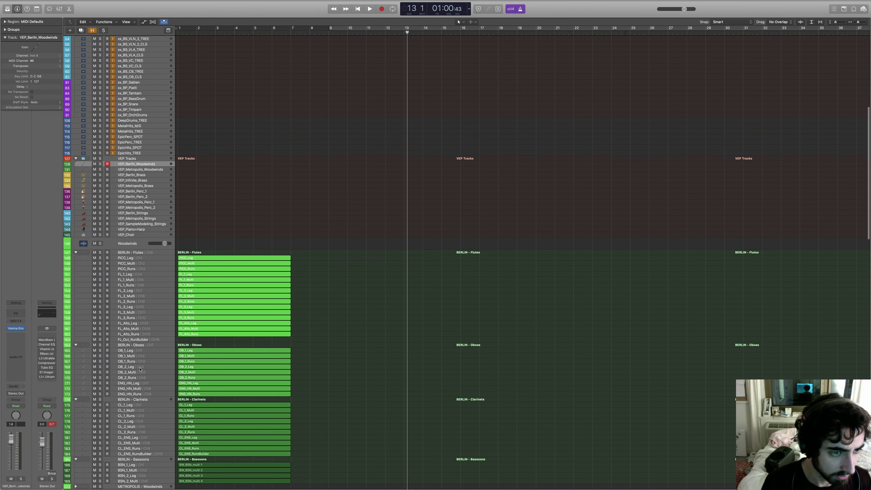
# Step: Audition the Berlin woodwinds by selecting flute, oboe, clarinet and bassoon tracks in turn, ending on OB_1_Multi
pyautogui.click(151, 296)
pyautogui.click(151, 285)
pyautogui.scroll(-6, 153, 325)
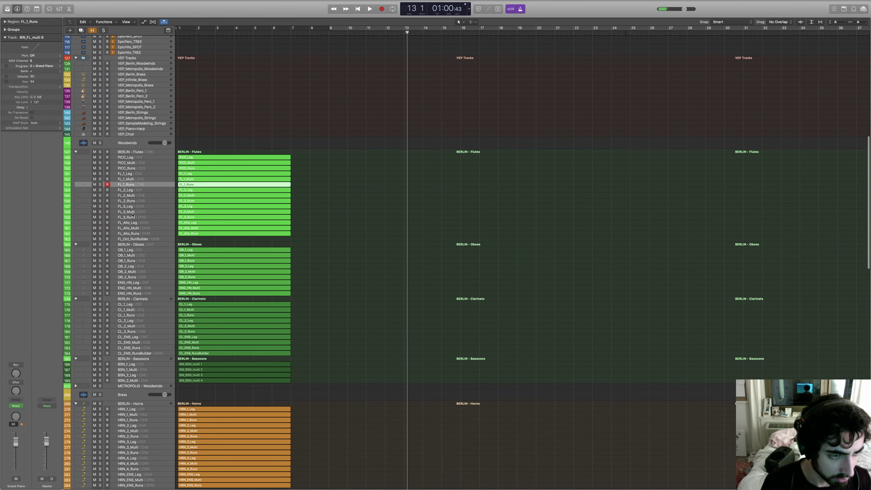
pyautogui.click(134, 251)
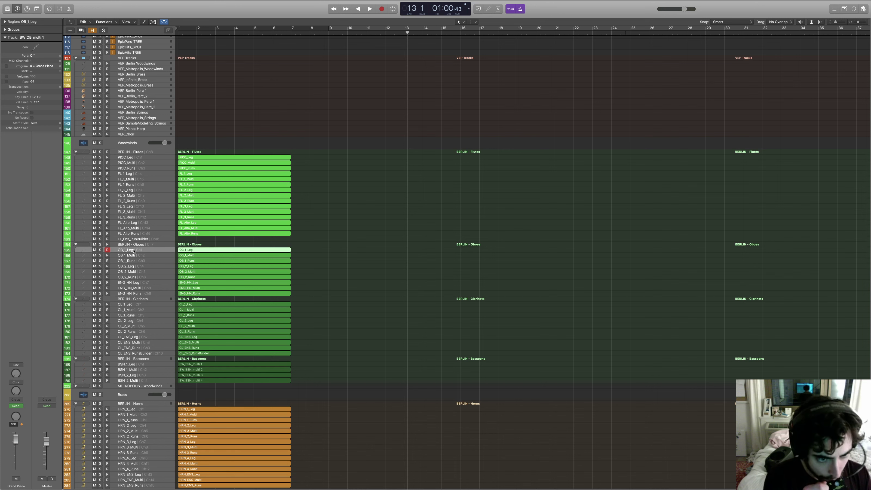
pyautogui.click(140, 267)
pyautogui.click(135, 260)
pyautogui.click(135, 255)
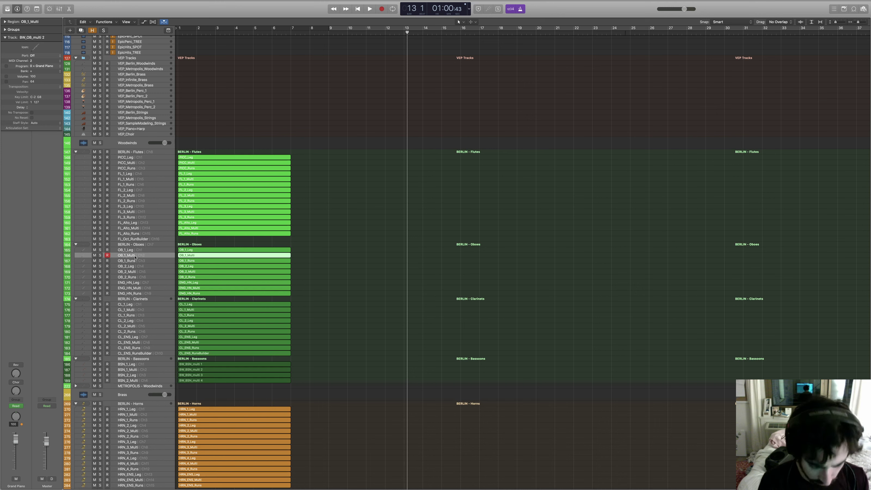
pyautogui.click(126, 321)
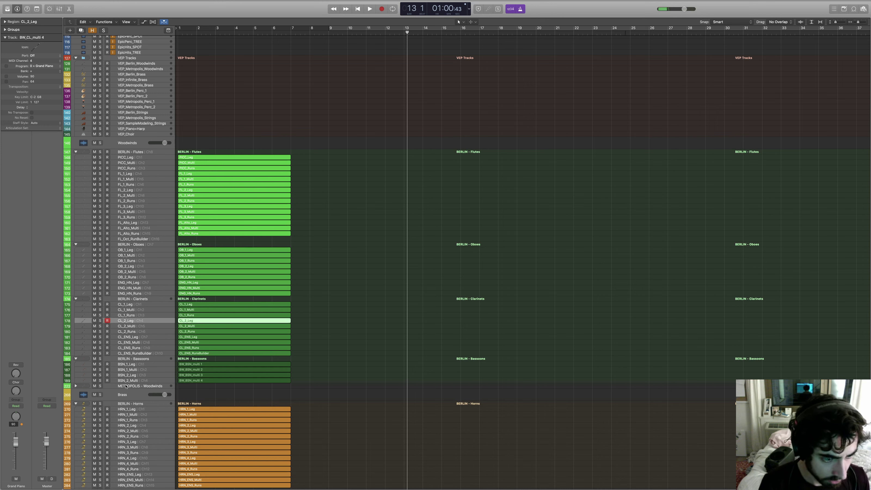
pyautogui.click(133, 364)
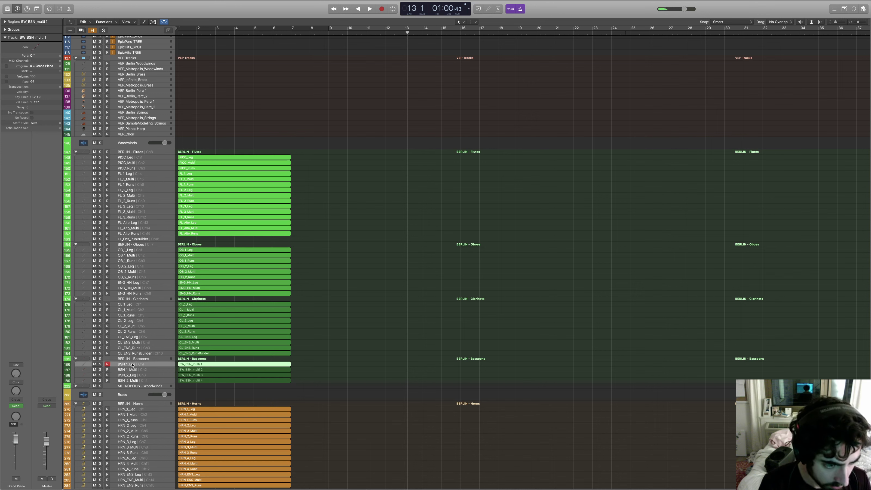
pyautogui.click(132, 252)
pyautogui.click(133, 256)
# Step: Widen the track headers to show full track names, and check the BWW_OB_CLS and BWW_CL_TREE audio tracks
pyautogui.scroll(15, 176, 336)
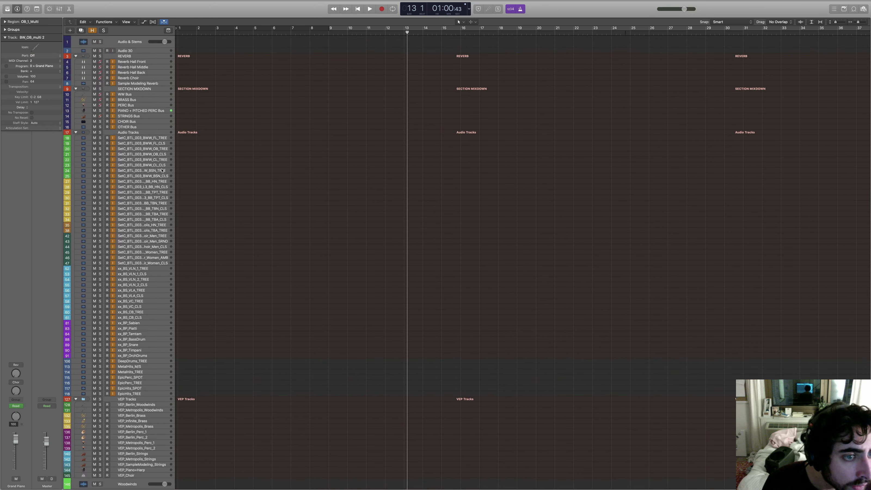
pyautogui.moveTo(179, 163); pyautogui.dragTo(208, 167)
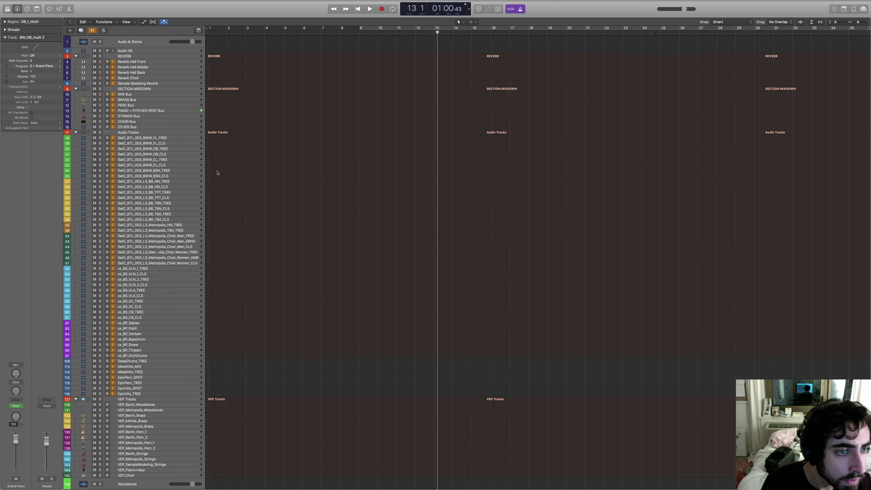
pyautogui.click(146, 155)
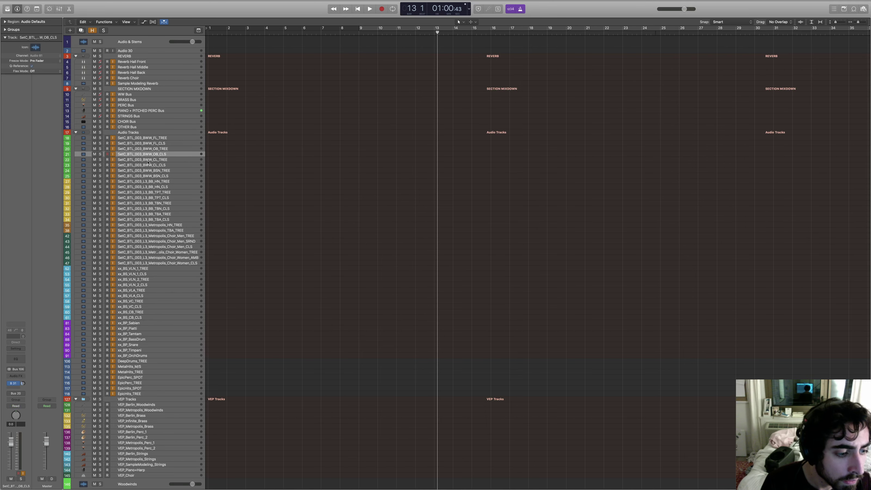
pyautogui.click(148, 161)
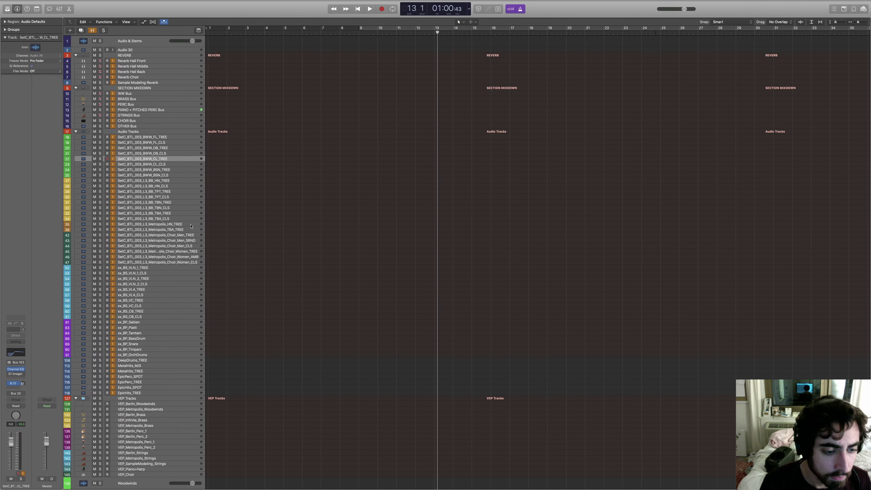
pyautogui.scroll(-15, 195, 252)
pyautogui.scroll(15, 195, 252)
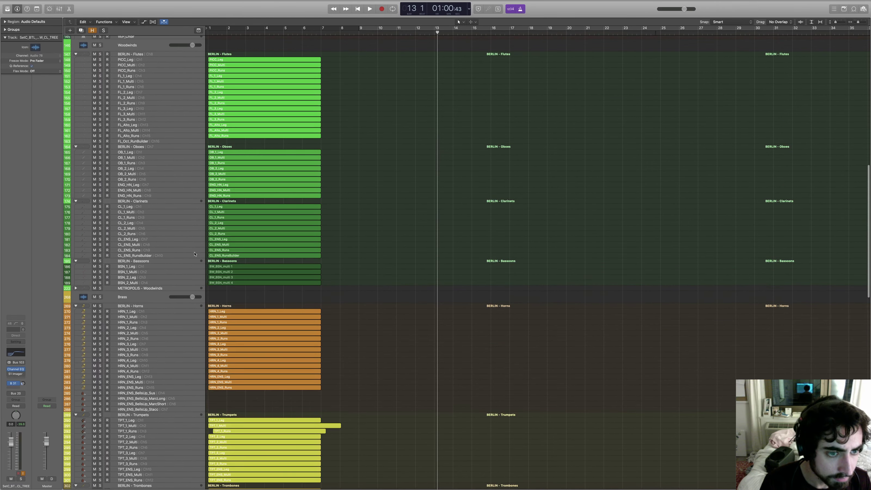
# Step: Select the ENG_HN_Leg track, switch to Vienna Ensemble Pro and inspect the Oboes Kontakt instance in BERLIN_WW
pyautogui.click(154, 189)
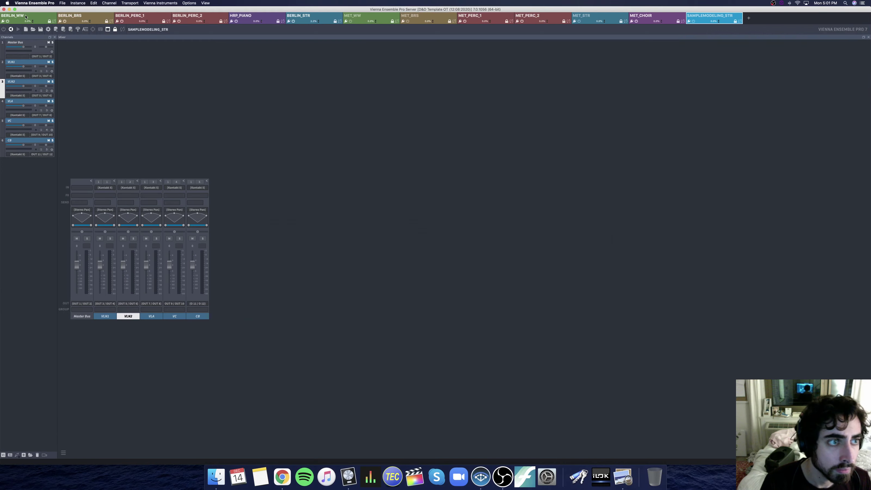
pyautogui.click(26, 16)
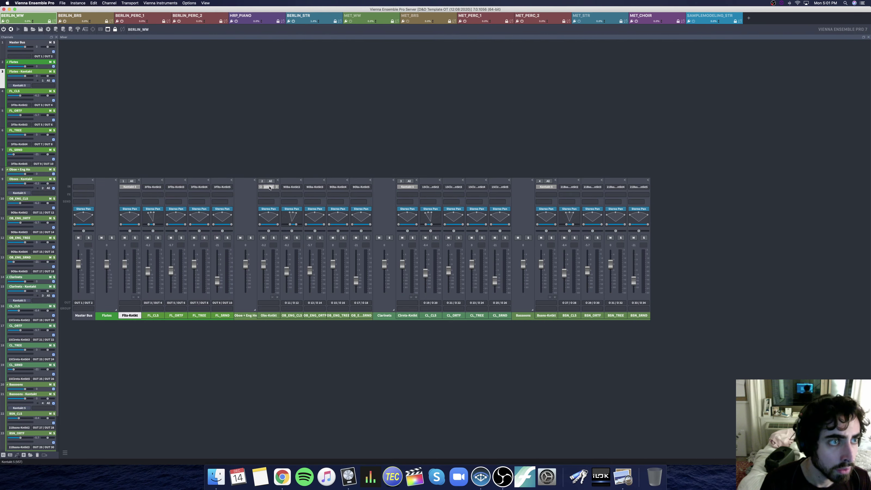
pyautogui.click(270, 188)
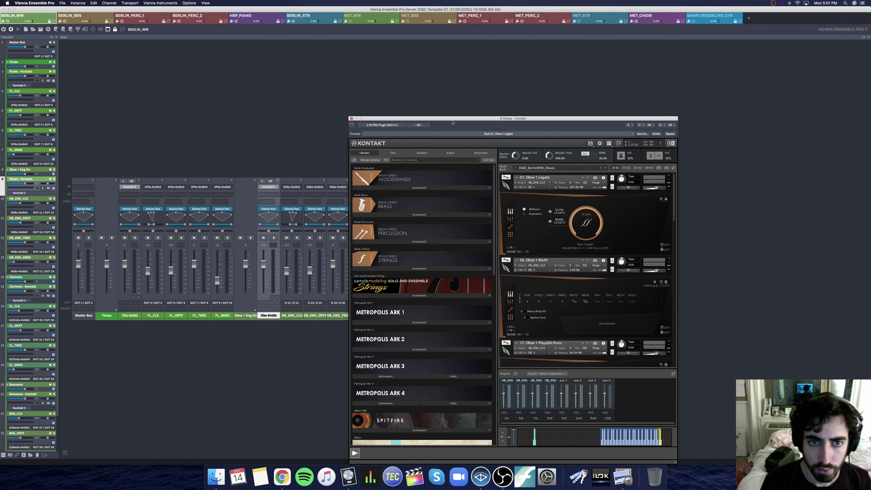
pyautogui.moveTo(452, 122); pyautogui.dragTo(455, 81)
pyautogui.scroll(-10, 583, 241)
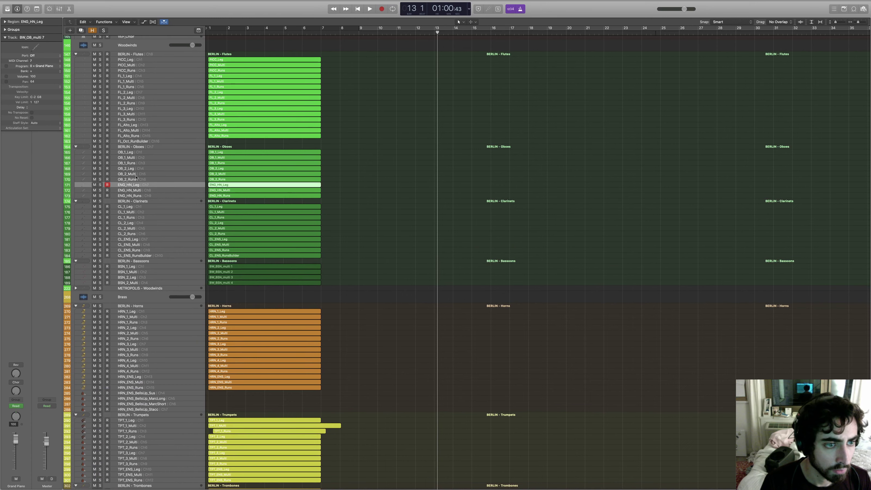
# Step: Return to Logic Pro, check the OB_1_Leg and VEP_Berlin_Woodwinds tracks, and look over the piano and strings sections
pyautogui.scroll(5, 152, 285)
pyautogui.click(138, 267)
pyautogui.scroll(5, 135, 223)
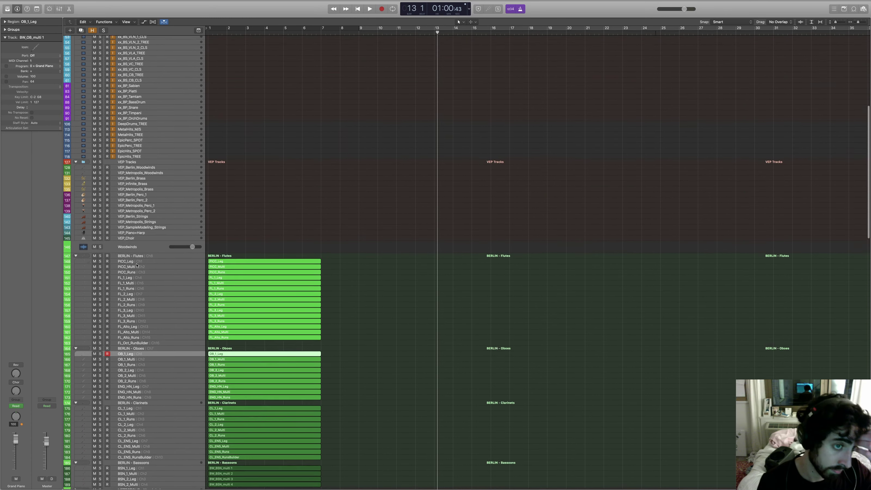
pyautogui.click(134, 203)
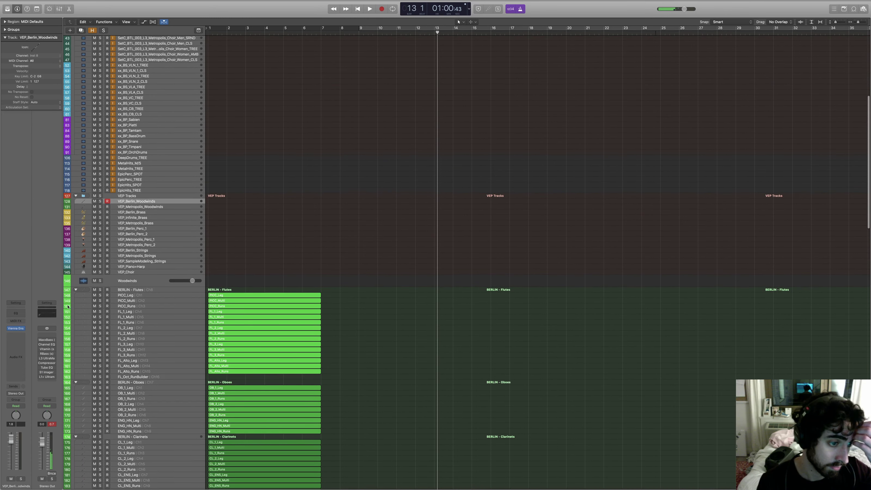
pyautogui.scroll(-20, 438, 315)
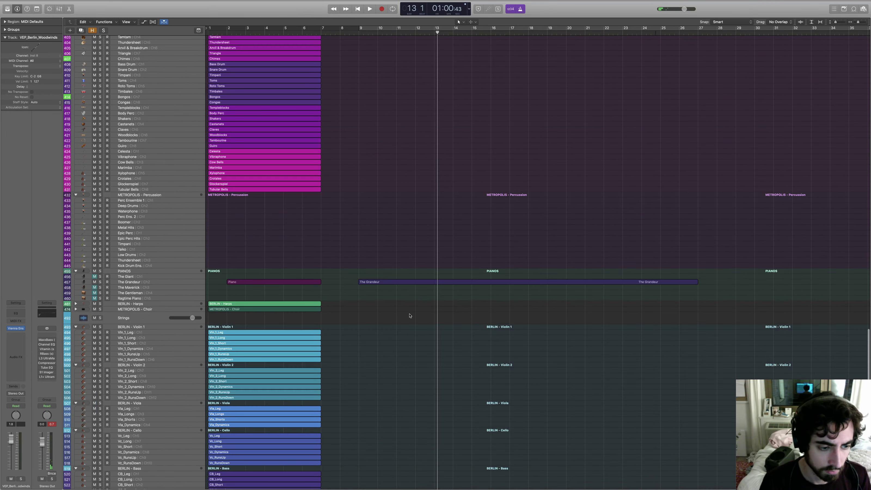
pyautogui.scroll(20, 174, 375)
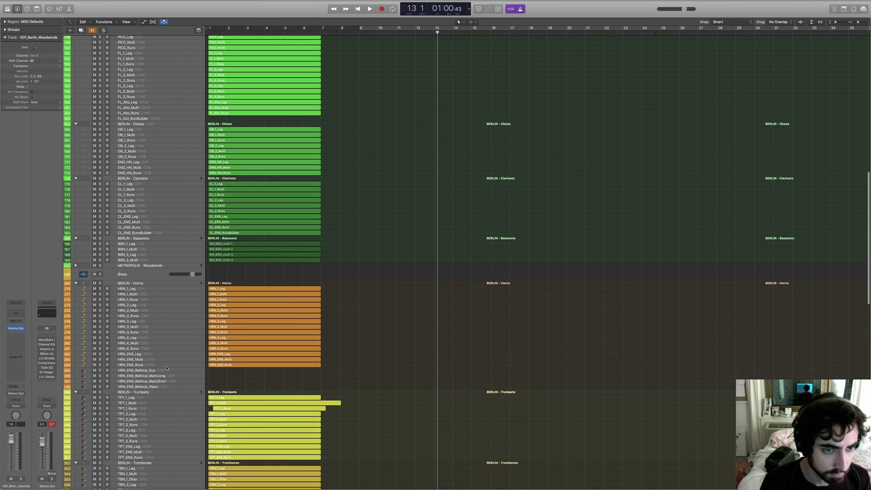
# Step: Test the ENG_HN_Leg track with a short playback from bar 13, and check the Vienna Ensemble plug-in on VEP_Berlin_Woodwinds
pyautogui.click(148, 351)
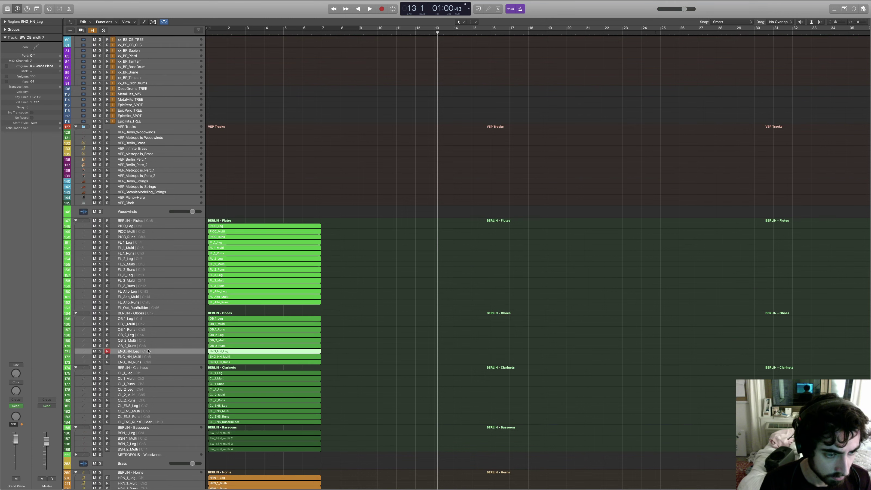
pyautogui.press('space')
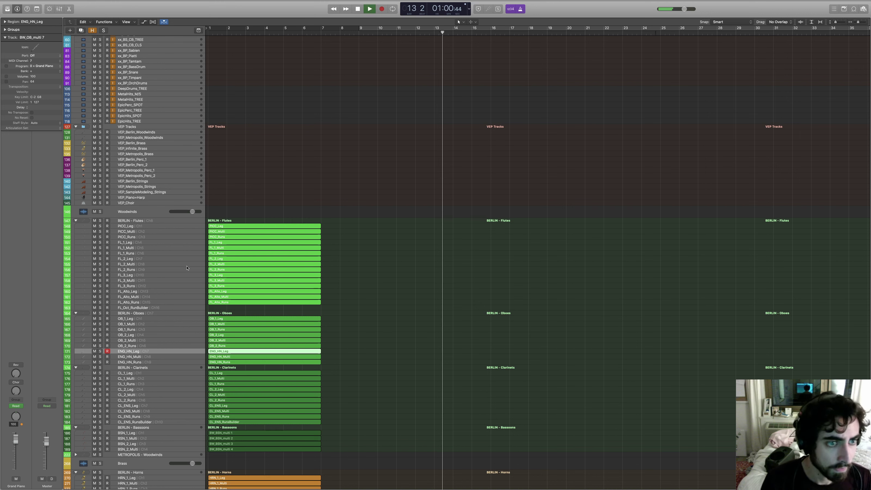
pyautogui.click(147, 134)
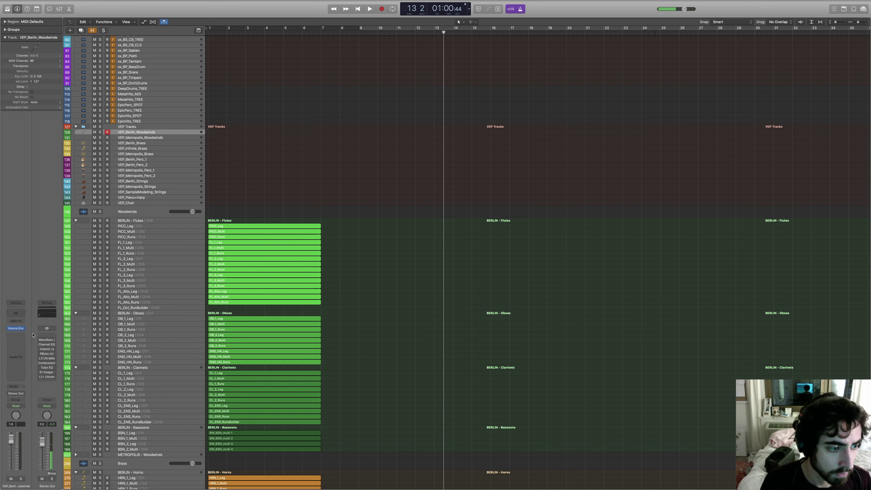
pyautogui.moveTo(11, 329)
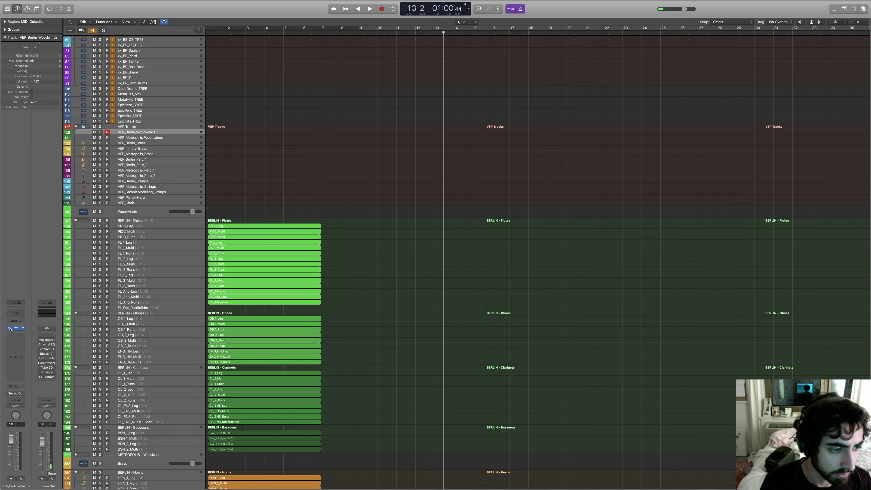
# Step: Select the OB_1_Runs track and inspect the English horn and Oboe 1 patches in Vienna Ensemble Pro's Oboes Kontakt
pyautogui.click(144, 335)
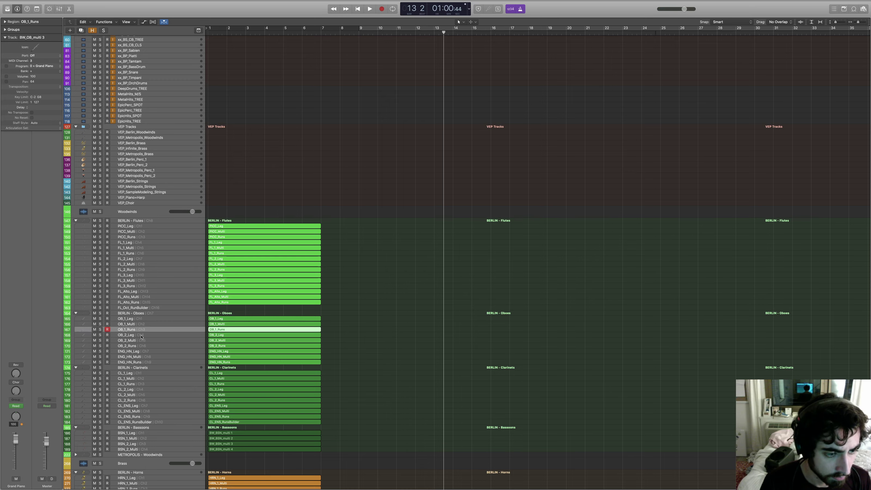
pyautogui.doubleClick(264, 335)
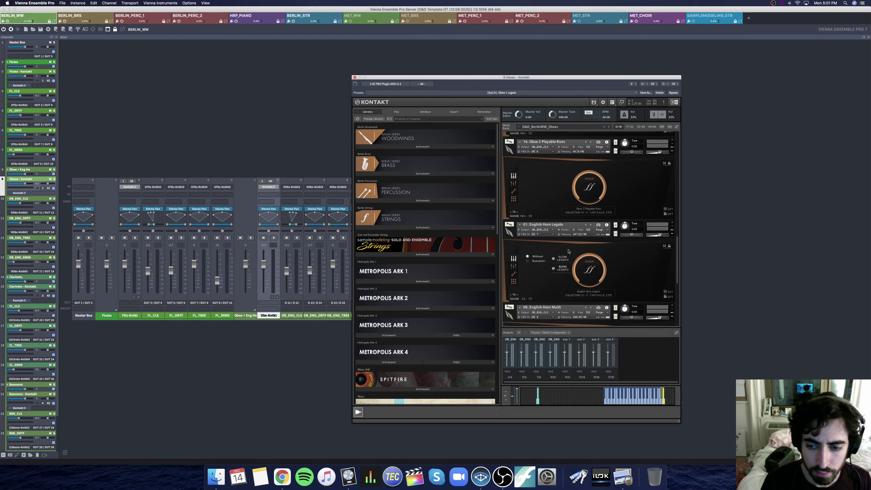
pyautogui.scroll(5, 592, 194)
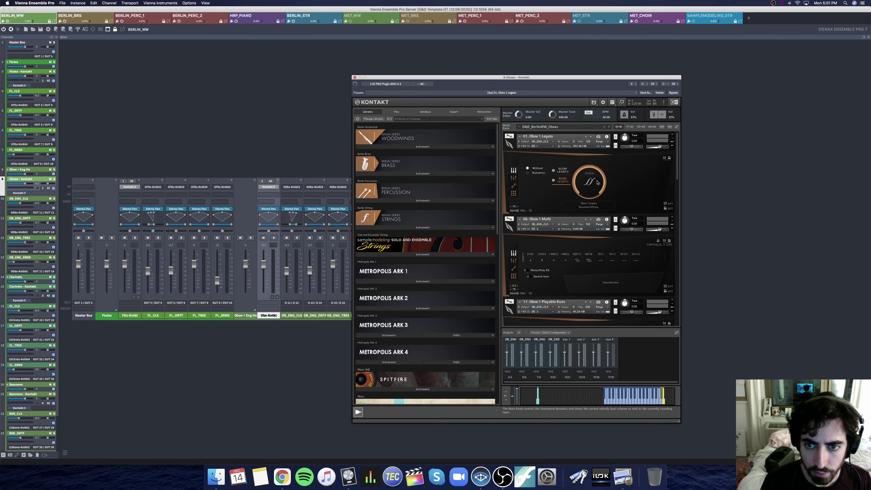
# Step: Return to Logic Pro and select the ENG_HN_Leg track in the Berlin oboes group
pyautogui.hotkey('ctrl', 'Right')
pyautogui.hotkey('ctrl', 'Right')
pyautogui.hotkey('ctrl', 'Right')
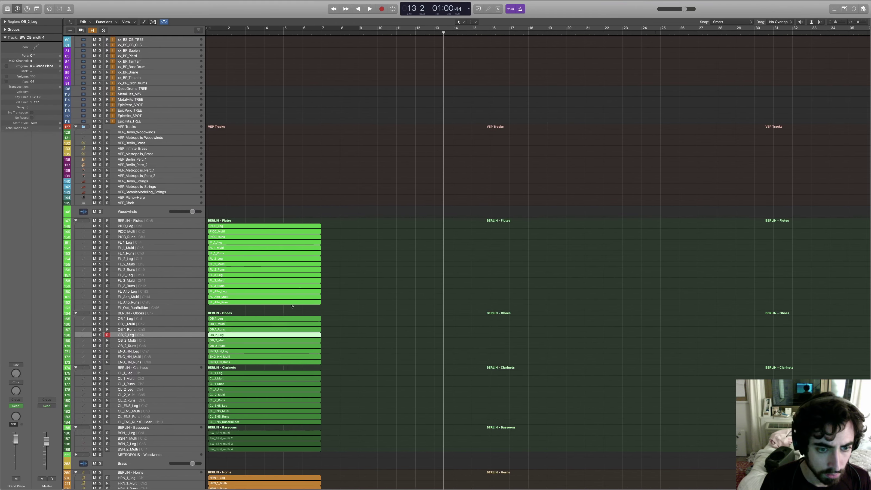
pyautogui.scroll(-10, 291, 306)
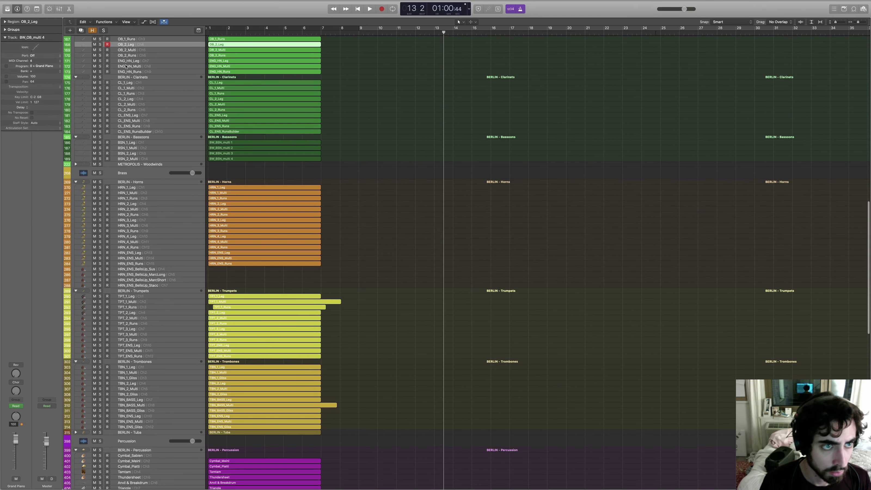
pyautogui.click(127, 63)
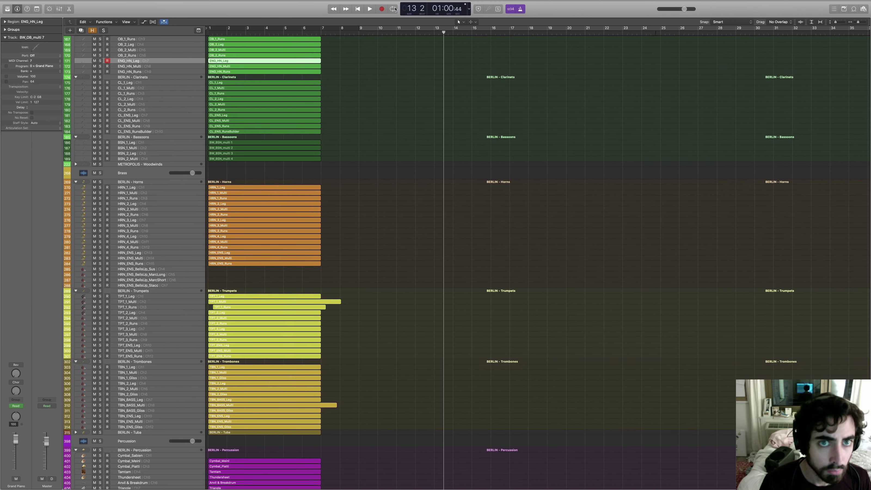
# Step: Play the ENG_HN_Leg track from the start of the project, check the section bus tracks for signal, and stop playback
pyautogui.press('Return')
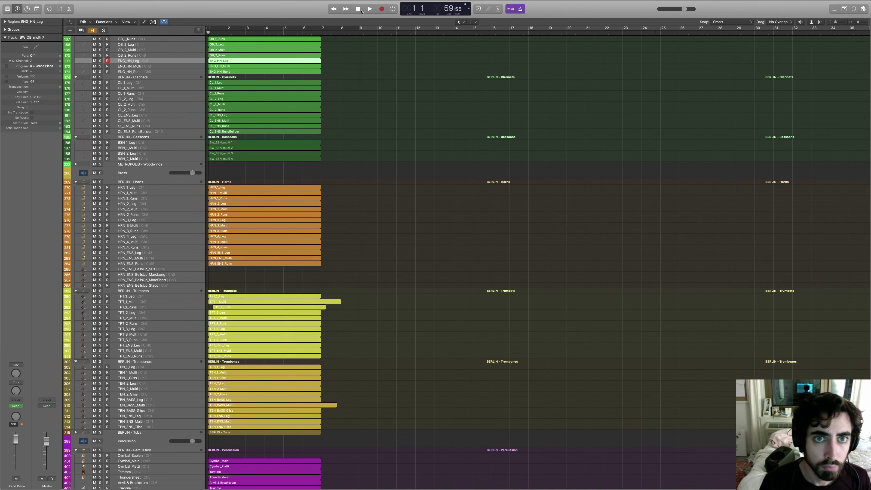
pyautogui.click(370, 9)
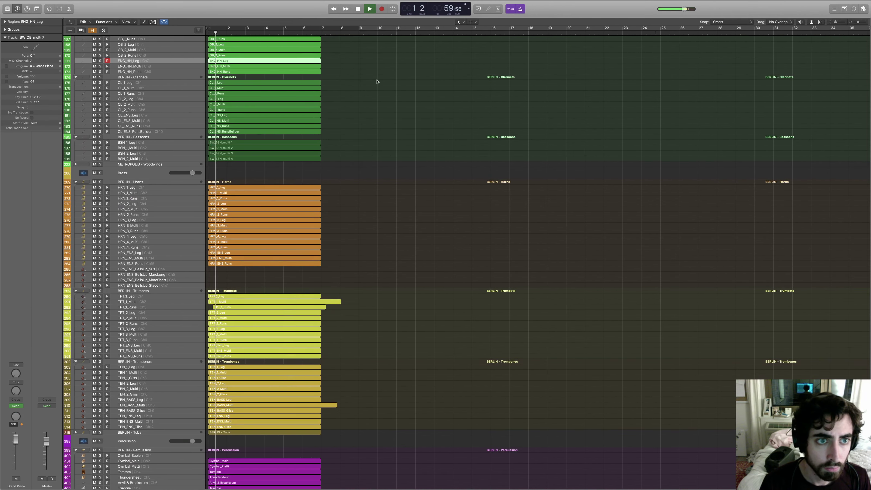
pyautogui.scroll(10, 355, 81)
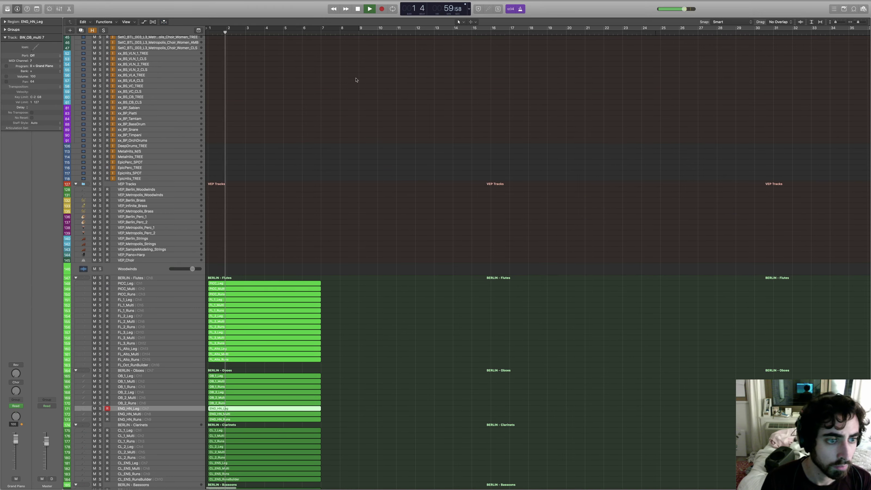
pyautogui.scroll(10, 254, 193)
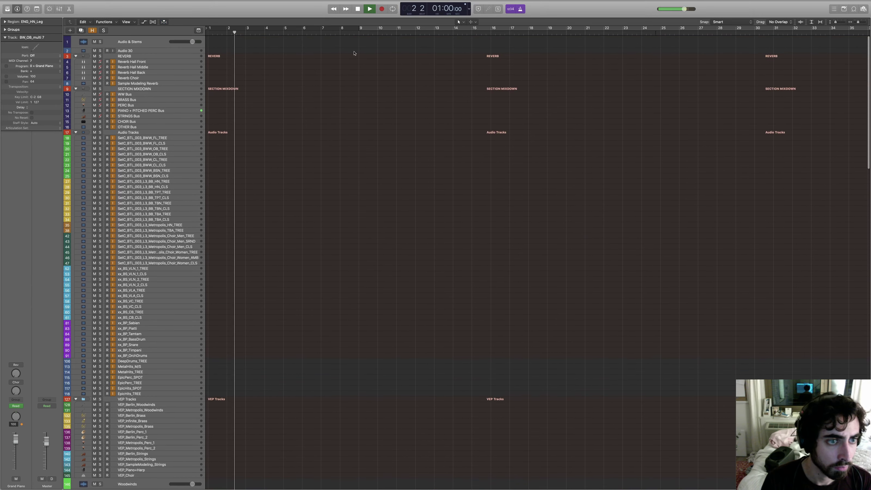
pyautogui.press('space')
# Step: Select Oboe 1 Multi in Vienna Ensemble Pro's Oboes Kontakt, and inspect the MIDI port options of Logic Pro's OB_1_Leg track
pyautogui.scroll(-13, 381, 113)
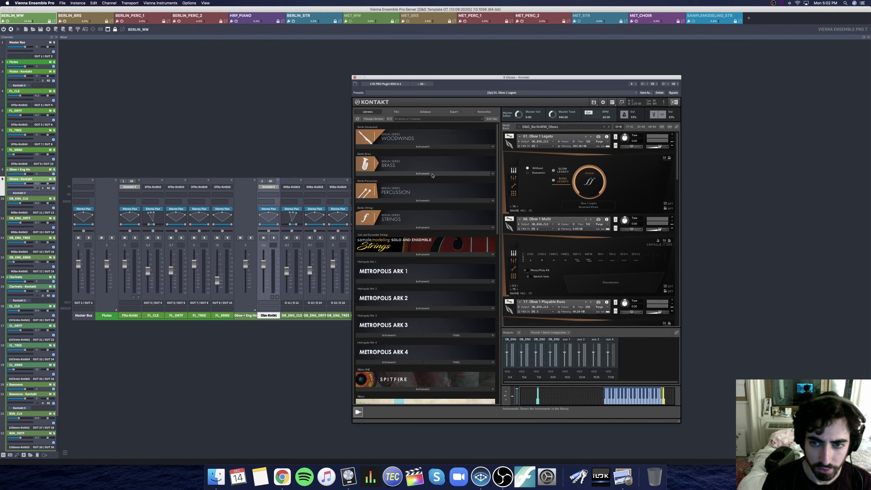
pyautogui.click(583, 236)
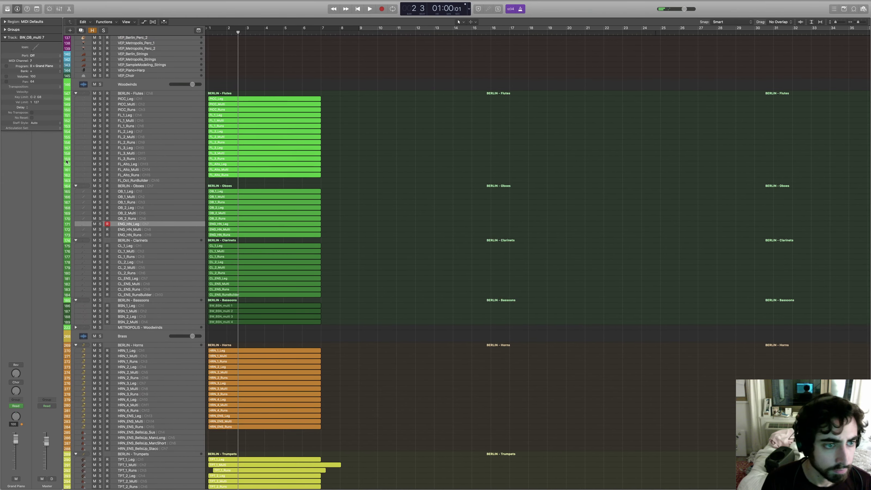
pyautogui.click(126, 192)
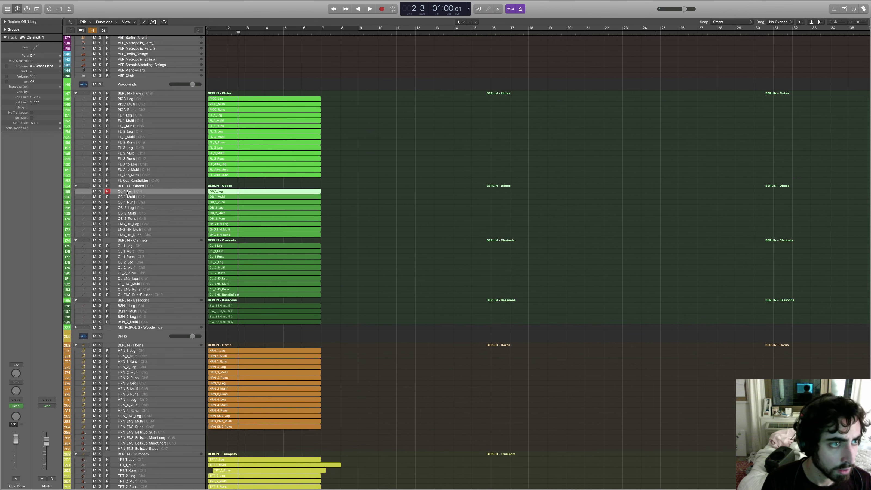
pyautogui.click(41, 55)
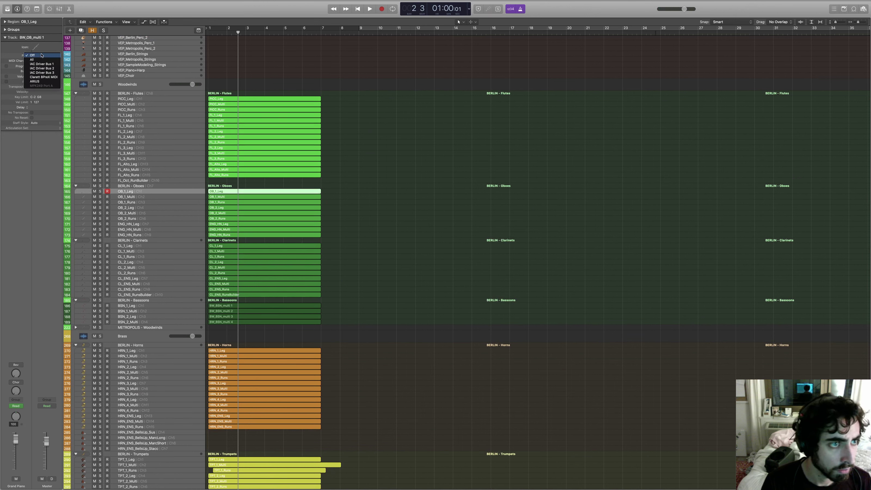
pyautogui.click(41, 55)
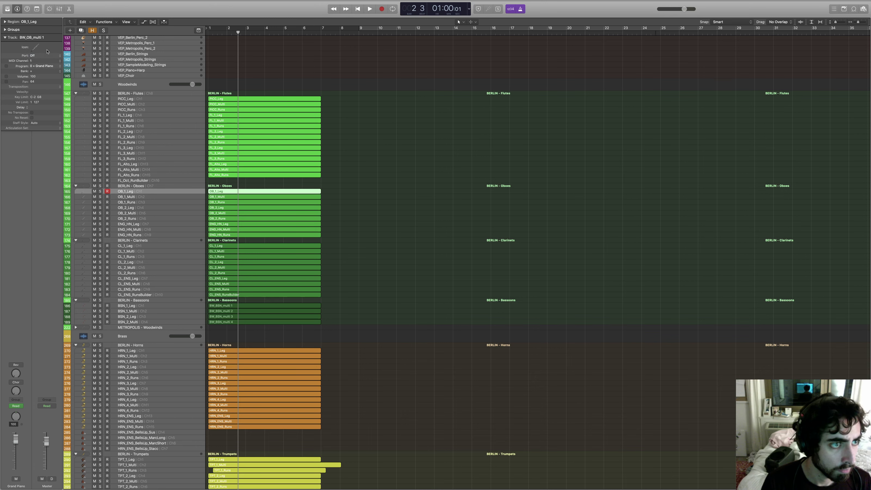
# Step: Compare the track settings of the Berlin oboe, English horn, flute and piccolo tracks, ending on OB_1_Leg
pyautogui.click(134, 197)
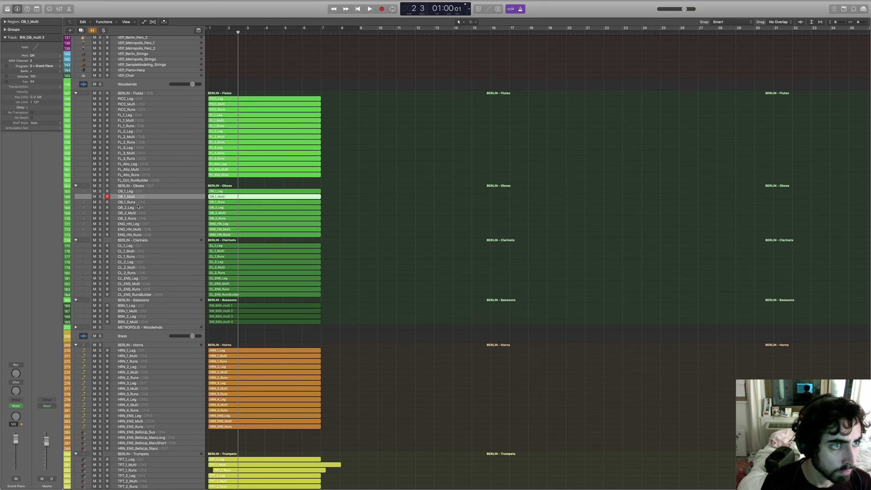
pyautogui.click(138, 207)
pyautogui.click(144, 213)
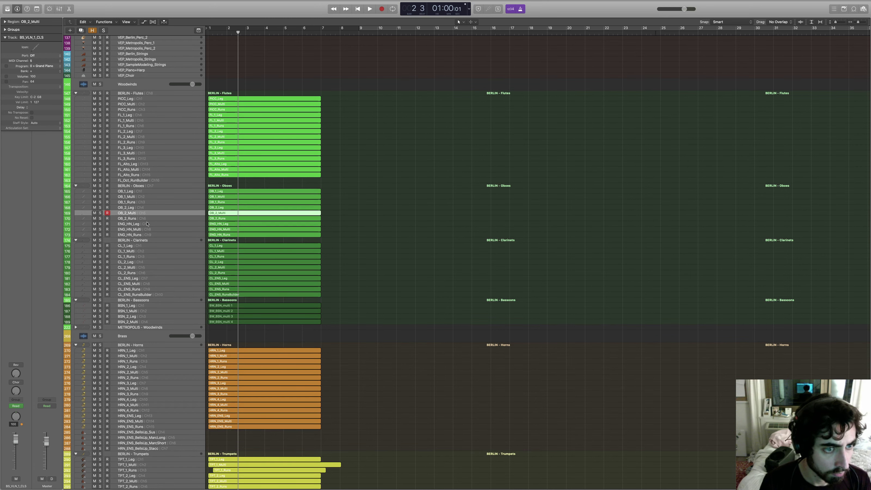
pyautogui.click(145, 224)
pyautogui.click(144, 213)
pyautogui.click(142, 150)
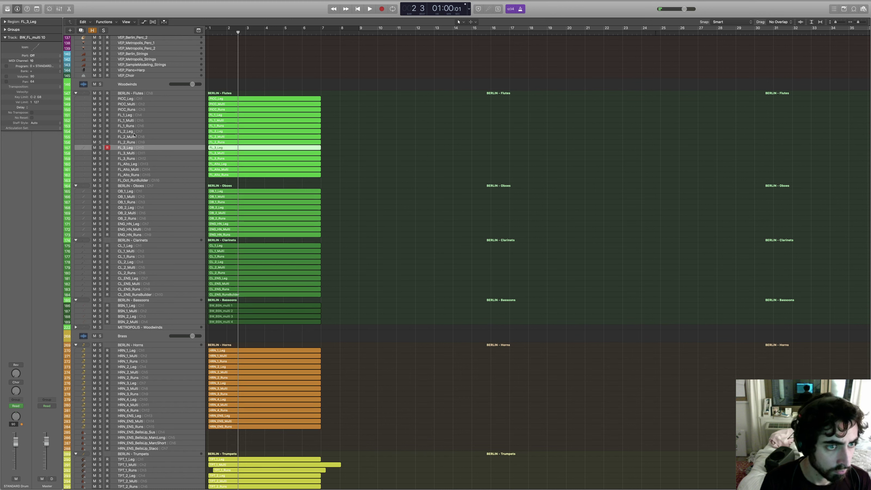
pyautogui.click(134, 133)
pyautogui.click(136, 112)
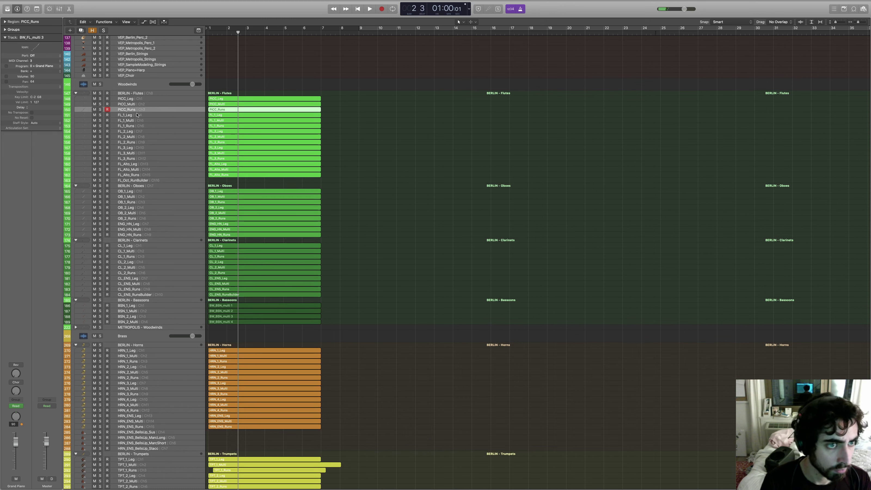
pyautogui.click(129, 208)
pyautogui.click(130, 191)
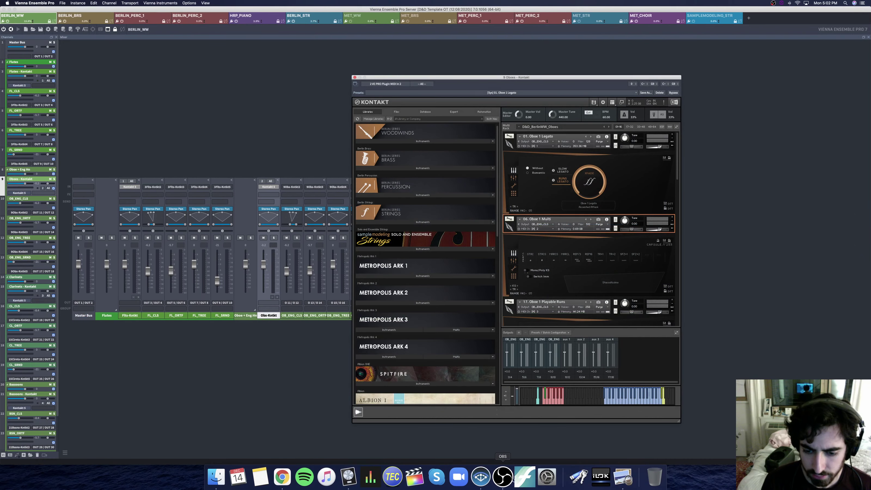
# Step: Check the screen recording in OBS and switch over to the Logic Pro arrangement
pyautogui.click(503, 482)
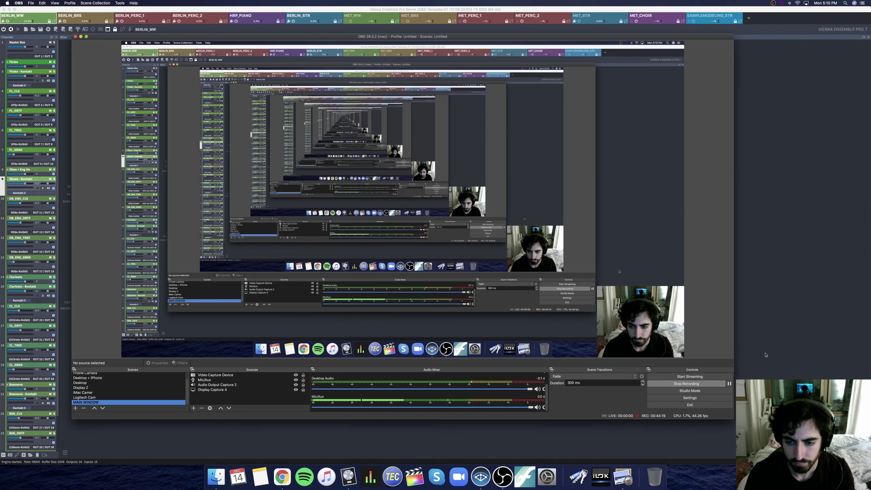
pyautogui.hotkey('ctrl', 'Right')
pyautogui.hotkey('ctrl', 'Right')
pyautogui.hotkey('ctrl', 'Left')
pyautogui.hotkey('ctrl', 'Left')
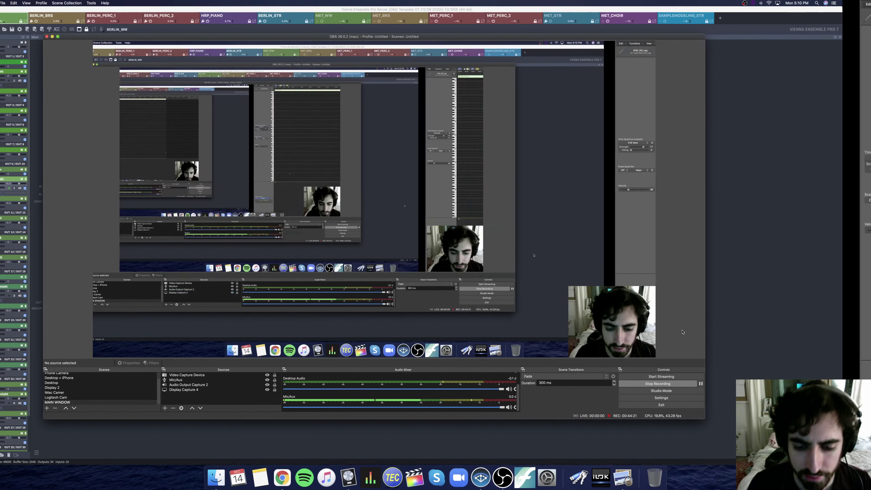
pyautogui.hotkey('ctrl', 'Right')
pyautogui.hotkey('ctrl', 'Right')
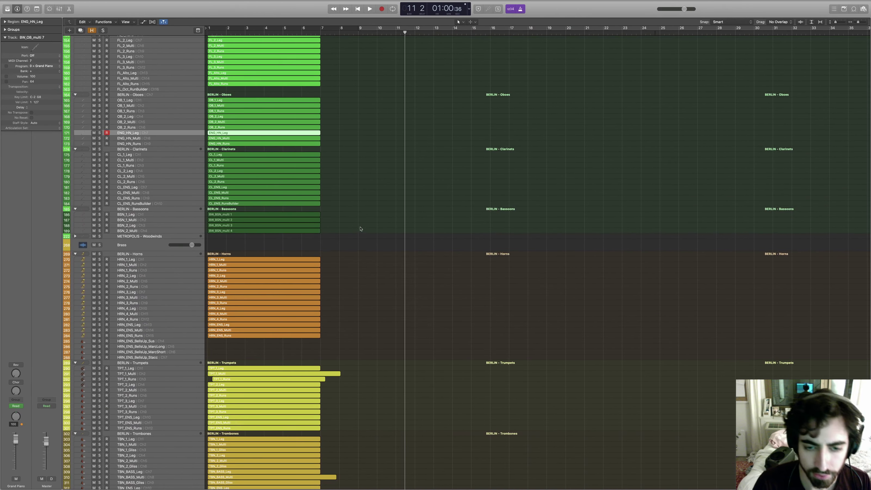
# Step: Rehearse from bar 9 and record an English horn line on the ENG_HN_Leg track from bar 9 to about bar 16
pyautogui.click(361, 229)
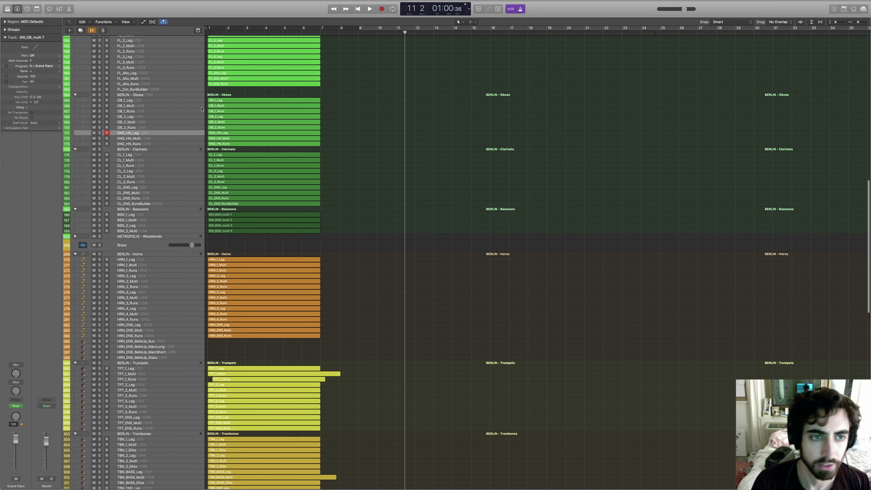
pyautogui.click(358, 33)
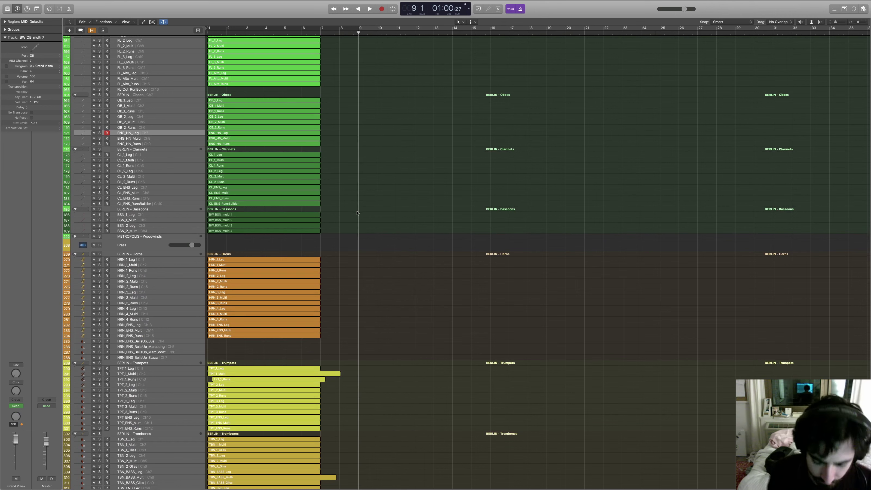
pyautogui.press('space')
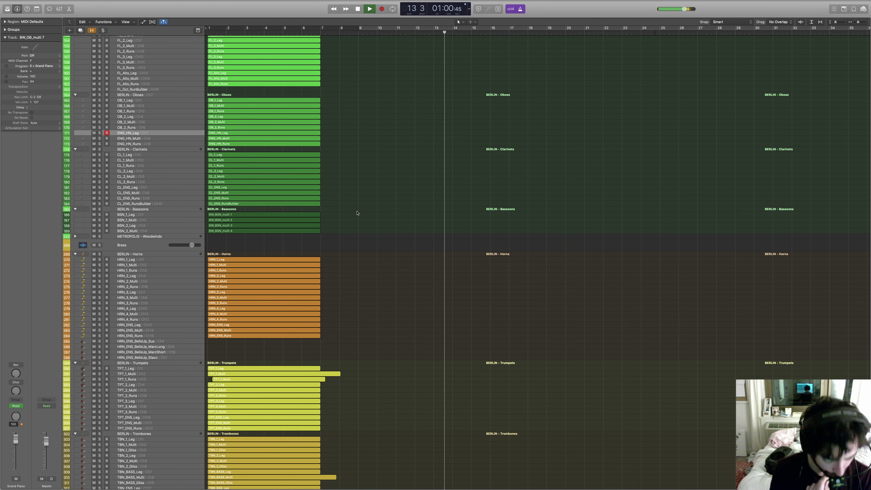
pyautogui.click(359, 34)
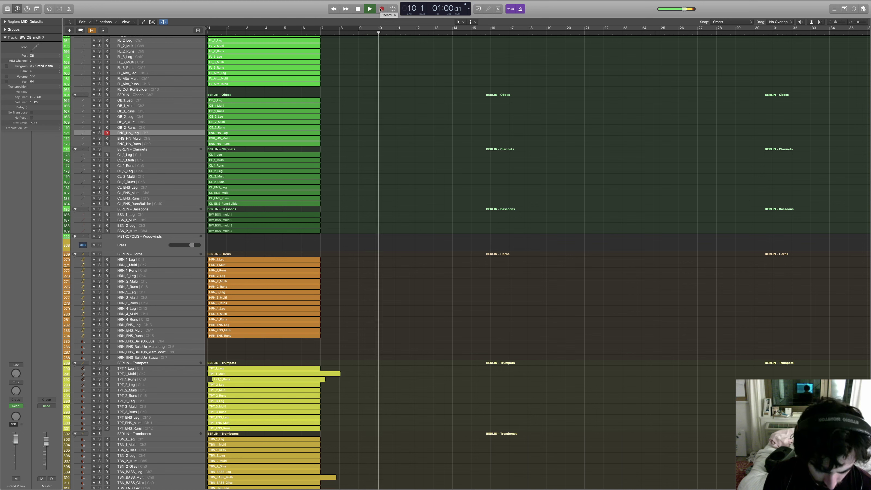
pyautogui.click(382, 9)
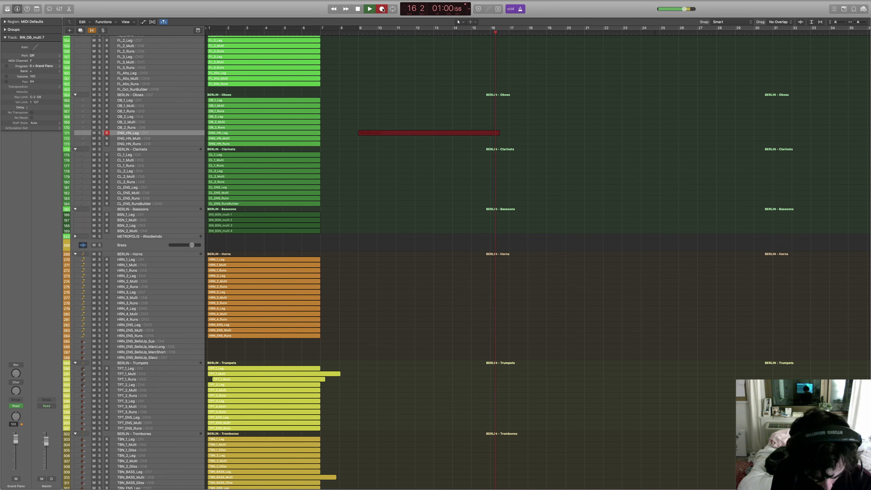
pyautogui.press('space')
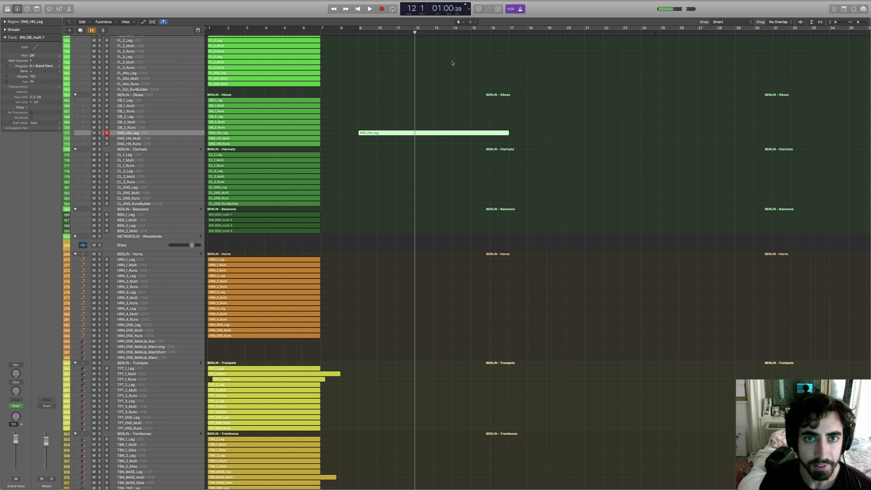
# Step: Delete the false-start notes around bars 9–10 and cut the ENG_HN_Leg region off at bar 14 beat 4
pyautogui.press('super+4')
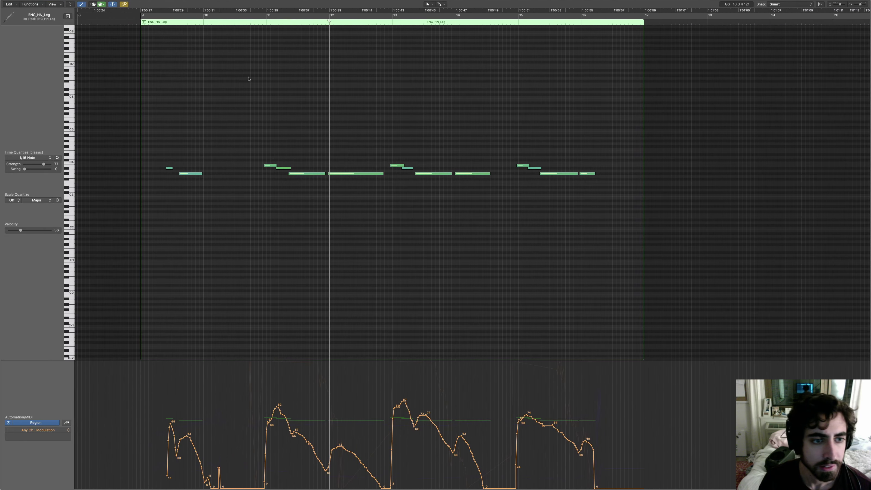
pyautogui.press('space')
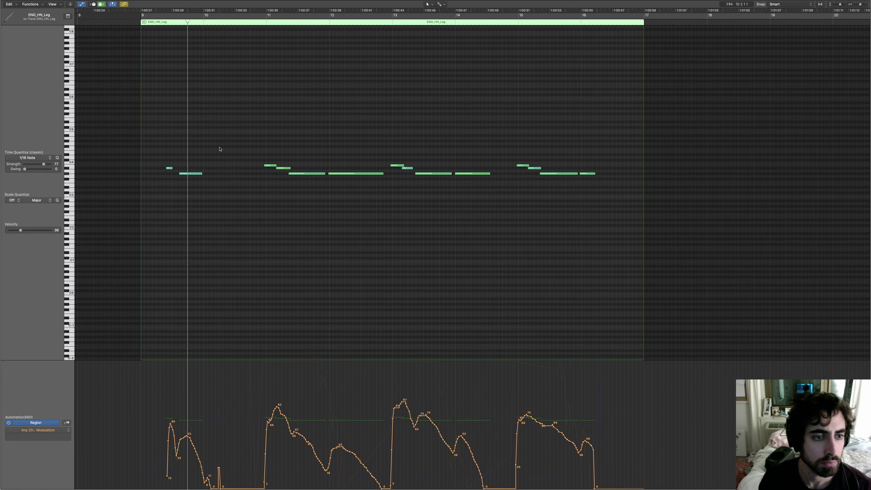
pyautogui.moveTo(220, 148); pyautogui.dragTo(167, 199)
pyautogui.press('Delete')
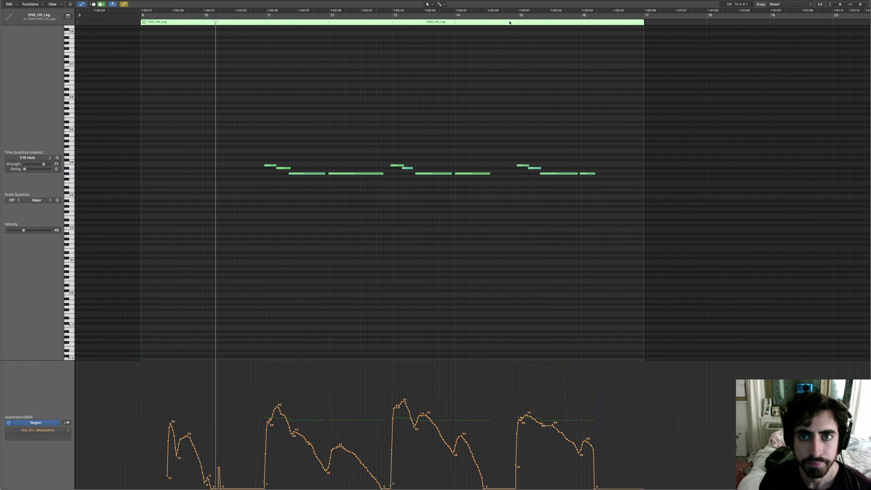
pyautogui.hotkey('ctrl', 'Right')
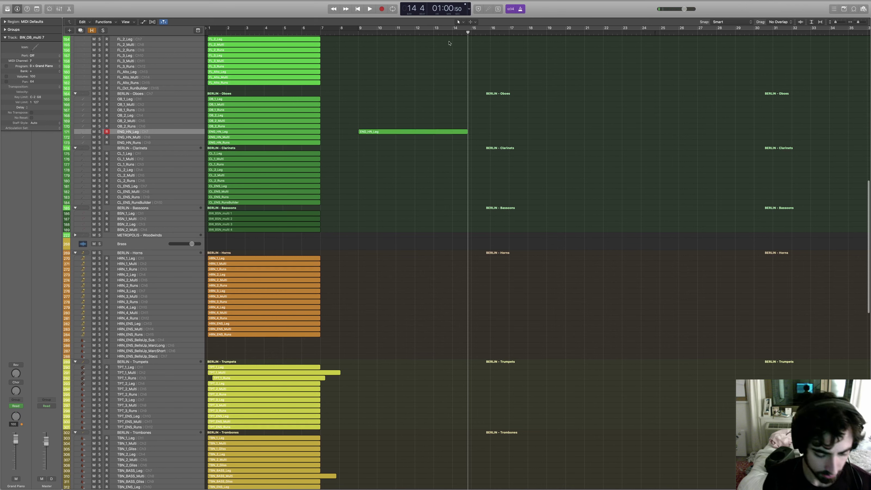
# Step: Try to record a continuation of the English horn line on ENG_HN_Leg from bar 13 to about bar 17
pyautogui.press('r')
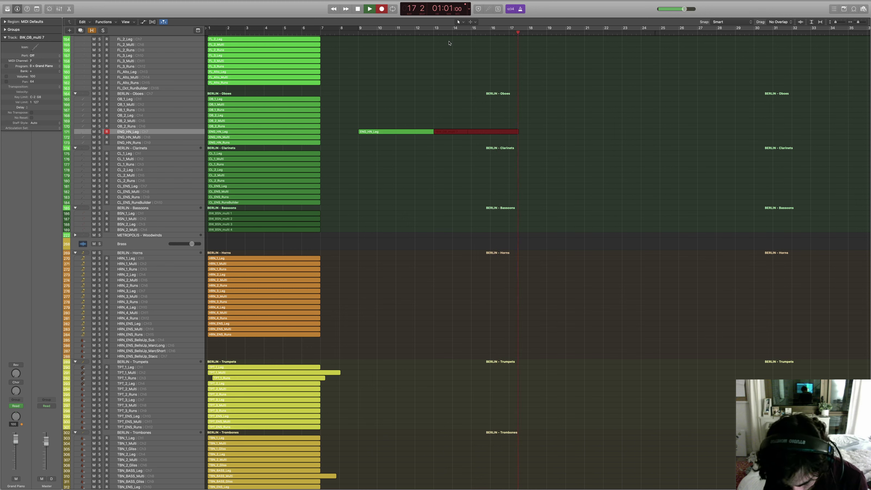
pyautogui.press('space')
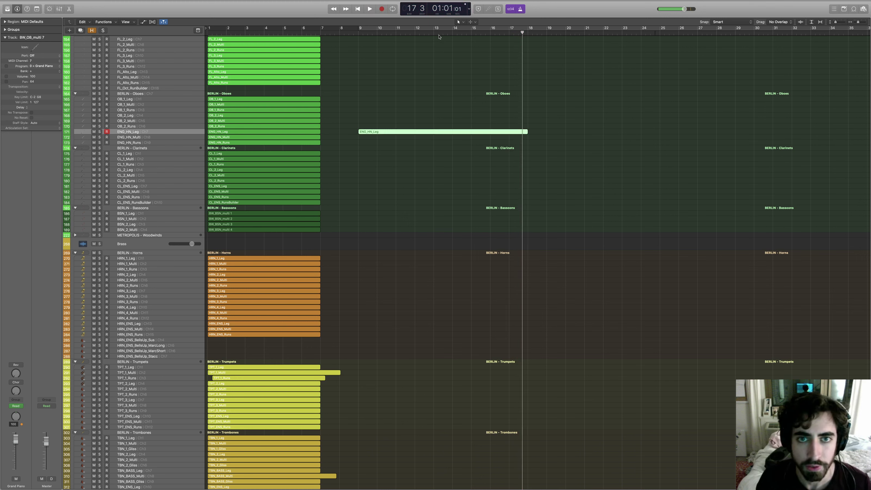
pyautogui.moveTo(418, 34); pyautogui.dragTo(447, 33)
pyautogui.press('space')
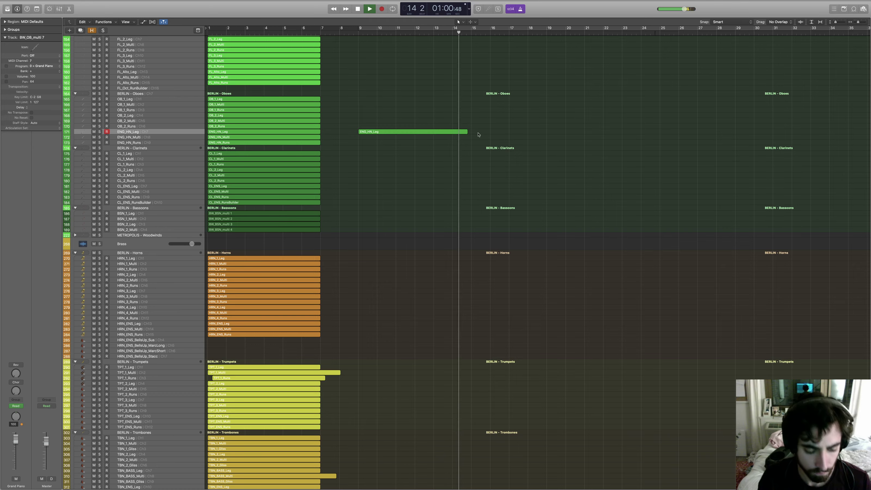
# Step: Delete the last note at bar 14 and shorten the ENG_HN_Leg region to end at bar 14
pyautogui.press('space')
pyautogui.click(433, 29)
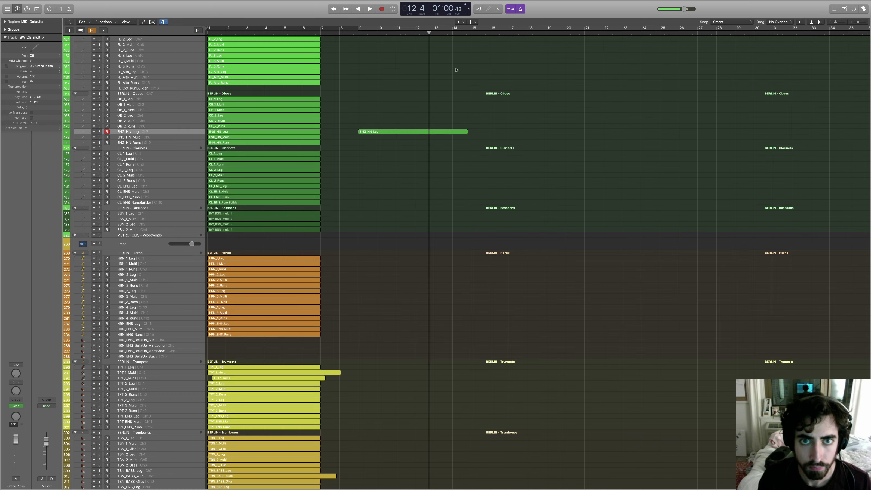
pyautogui.press('super+4')
pyautogui.press('super+4')
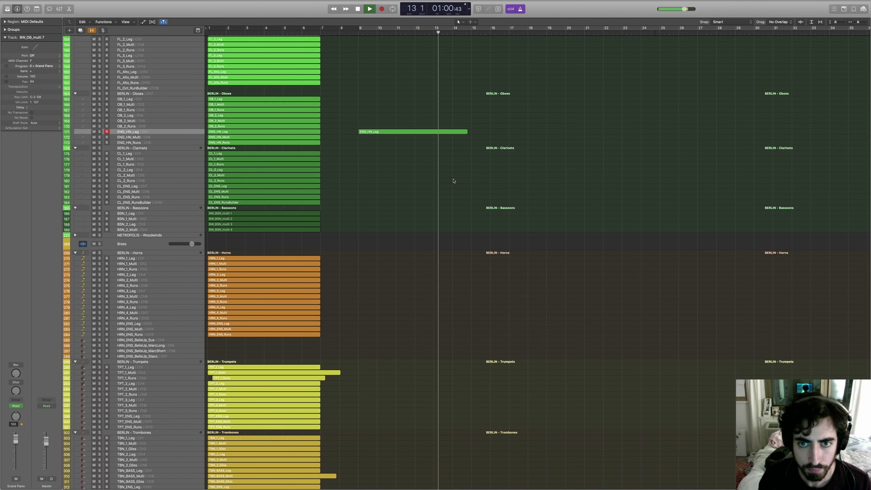
pyautogui.press('super+4')
pyautogui.press('space')
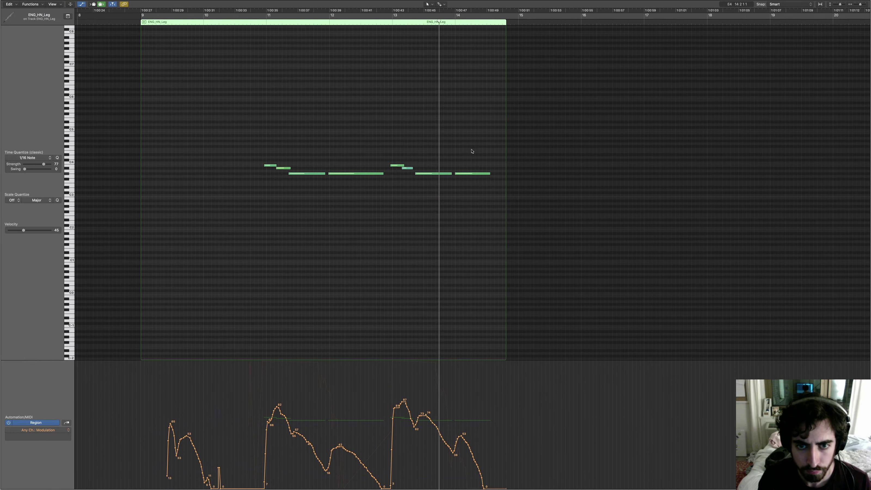
pyautogui.press('space')
pyautogui.press('Right')
pyautogui.press('Delete')
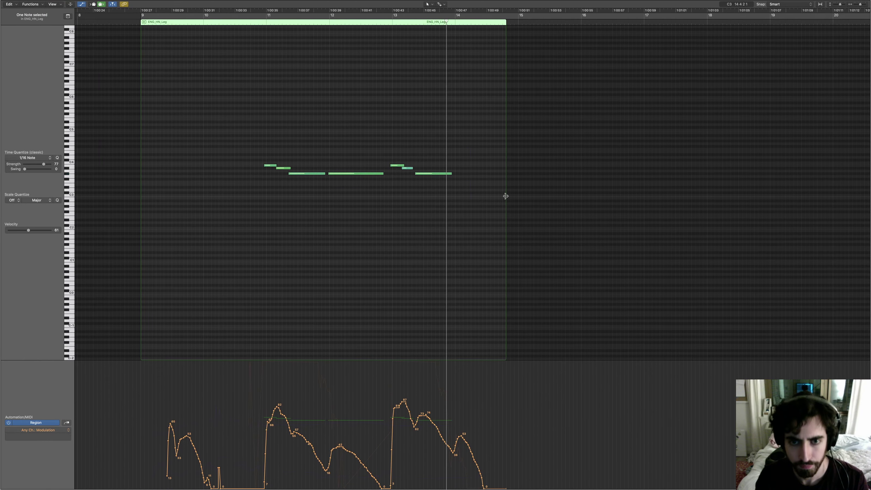
pyautogui.moveTo(506, 198); pyautogui.dragTo(455, 195)
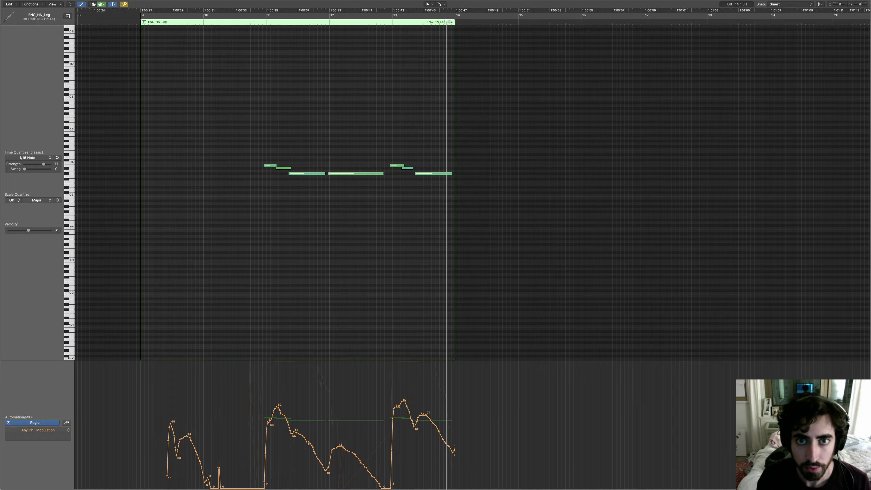
pyautogui.hotkey('ctrl', 'Right')
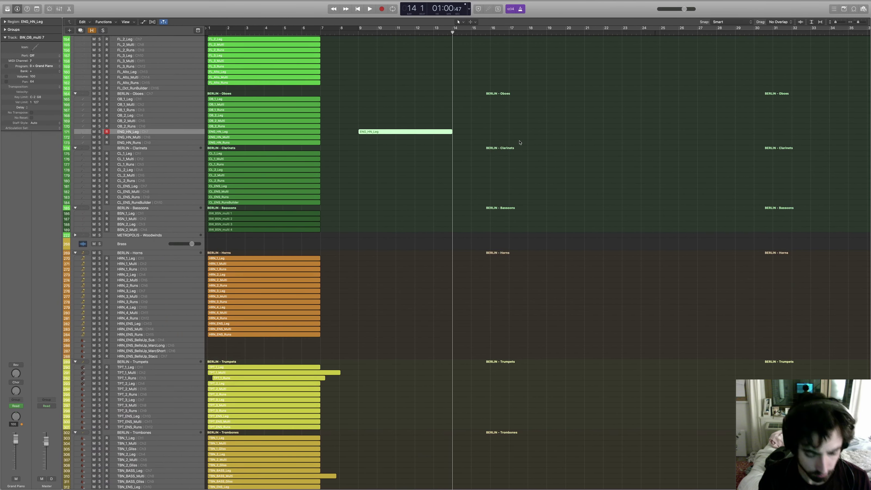
# Step: Record the English horn continuation on ENG_HN_Leg from bar 13 to about bar 18 and play the line back from bar 9
pyautogui.press('r')
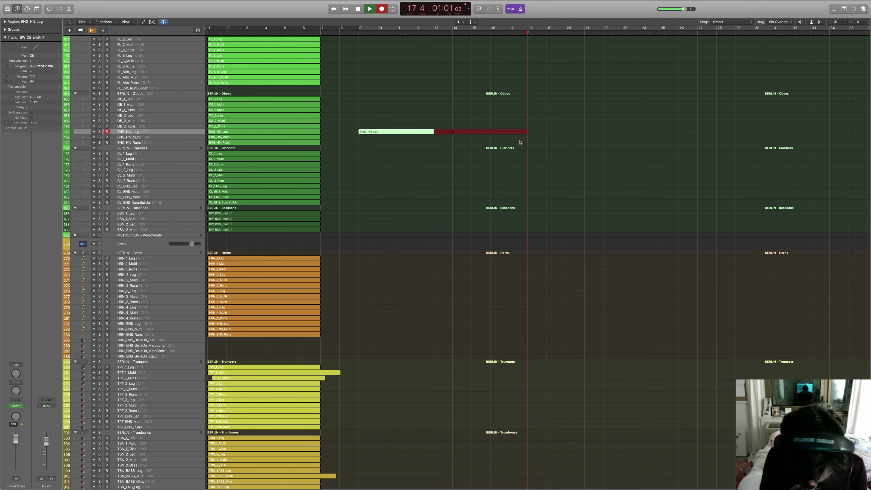
pyautogui.press('space')
pyautogui.click(365, 72)
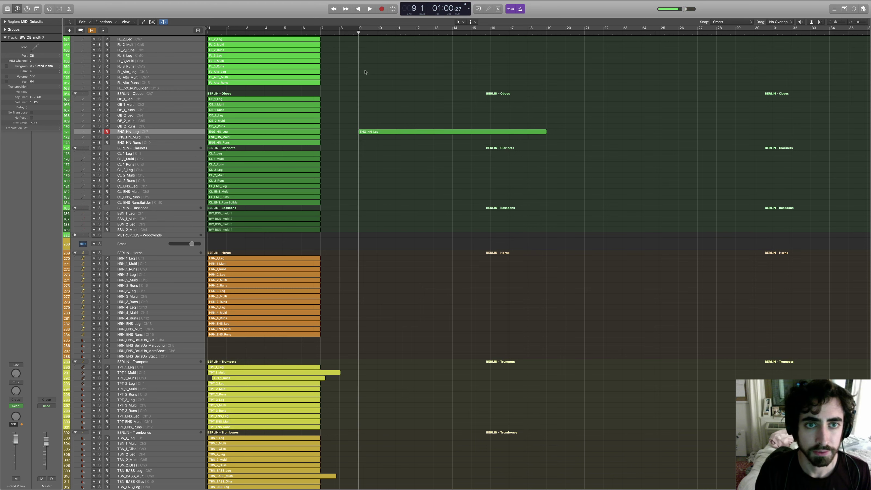
pyautogui.press('space')
# Step: Rehearse a clarinet part against the English horn and record it on the CL_1_Leg track from bar 13 to about bar 18
pyautogui.click(240, 153)
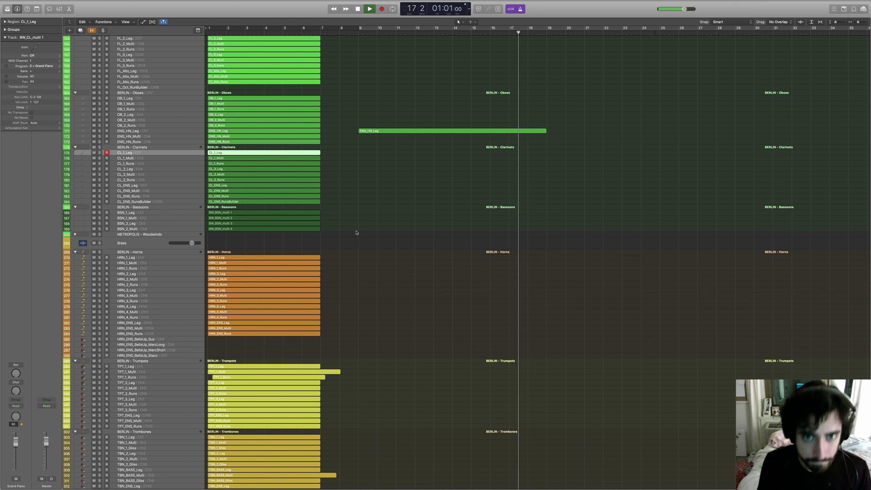
pyautogui.click(357, 30)
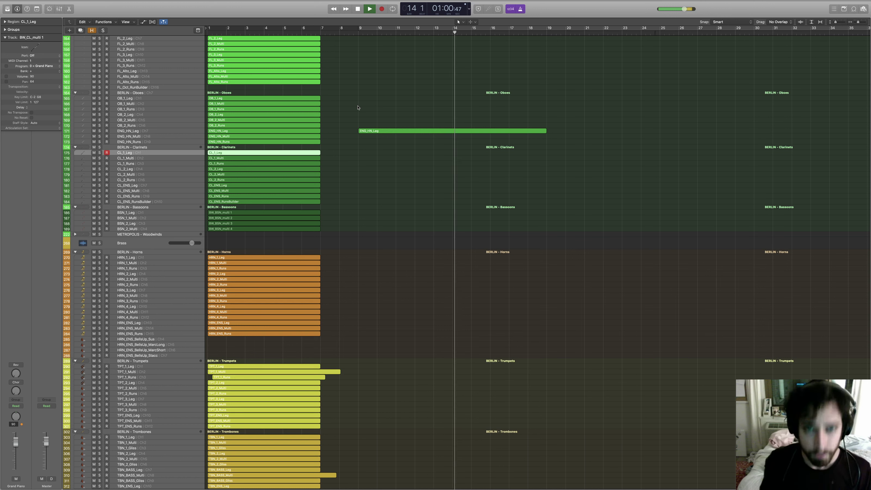
pyautogui.press('space')
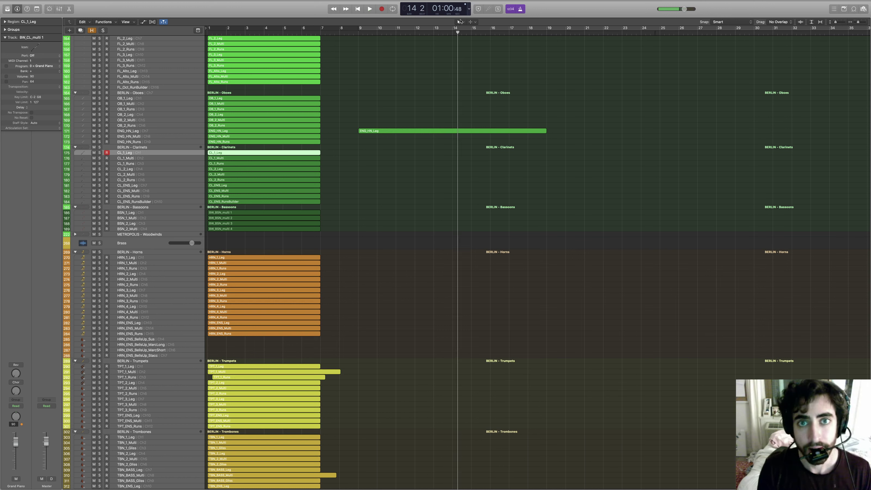
pyautogui.click(449, 40)
pyautogui.click(452, 34)
pyautogui.press('r')
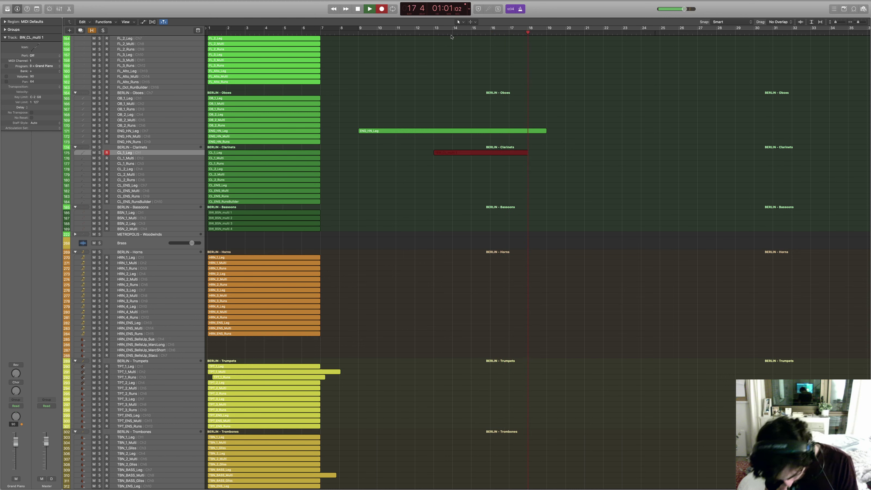
pyautogui.press('space')
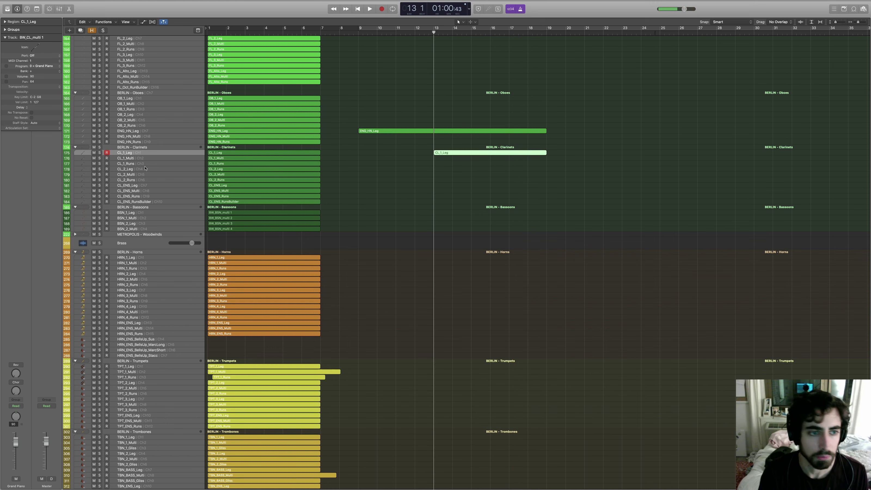
# Step: Audition the OB_1_Leg and FL_Alto_Leg tracks as candidates for another part
pyautogui.scroll(1, 138, 198)
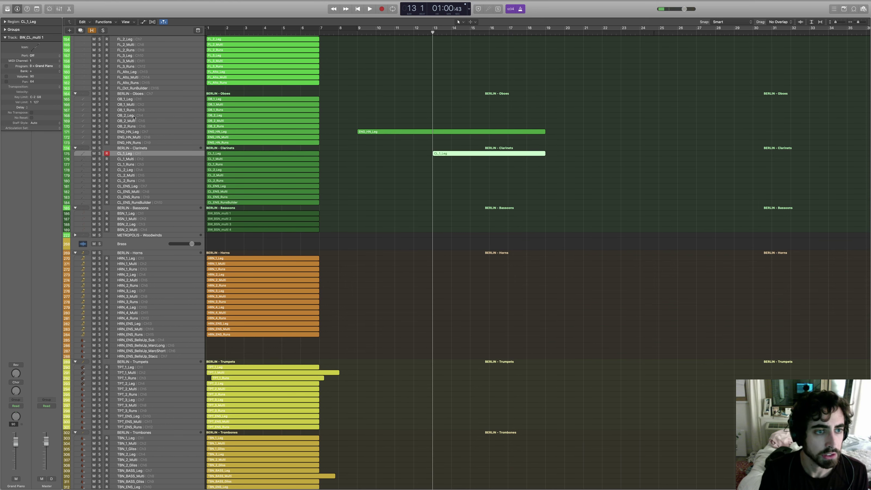
pyautogui.click(135, 99)
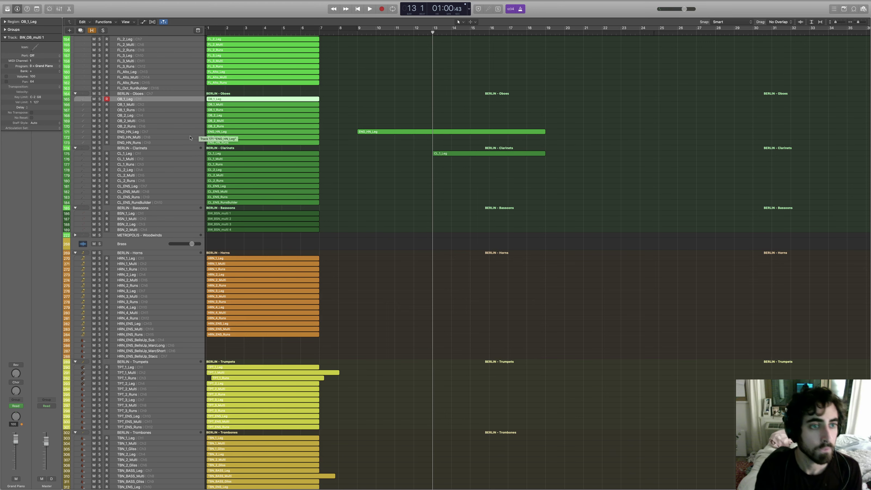
pyautogui.click(148, 73)
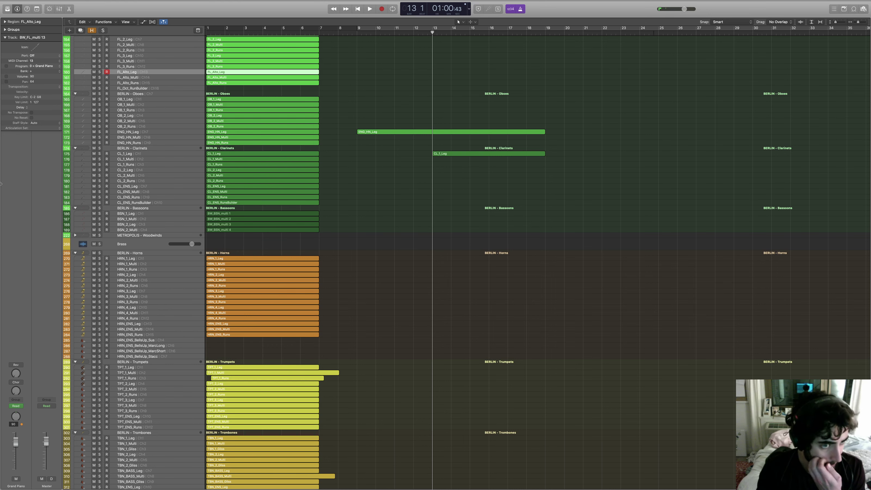
# Step: Record a horn part on the HRN_1_Leg track from bar 12 to about bar 23
pyautogui.click(165, 260)
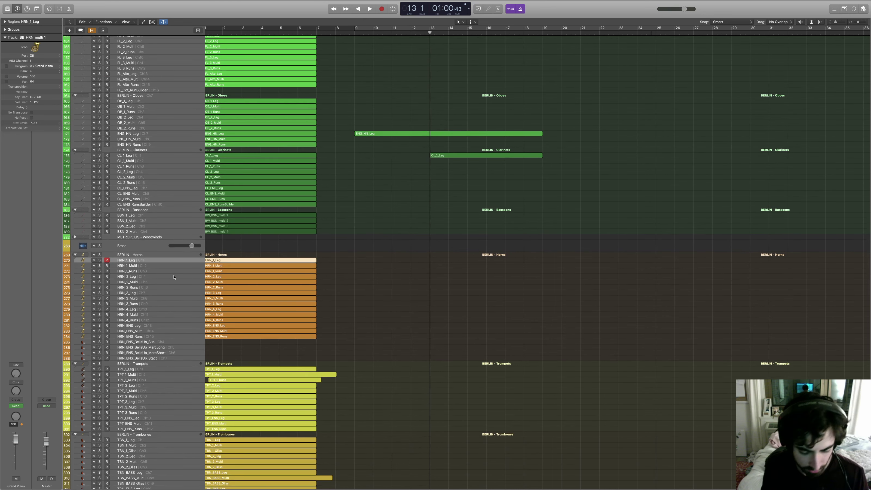
pyautogui.press('r')
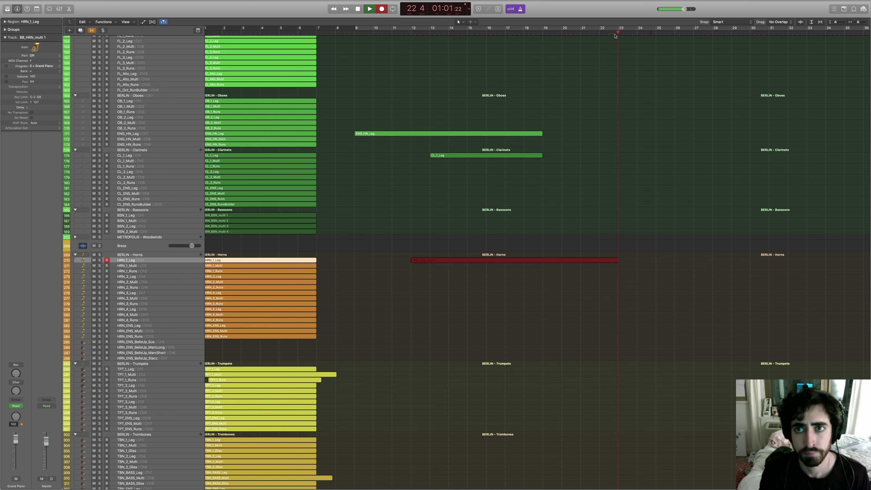
pyautogui.press('space')
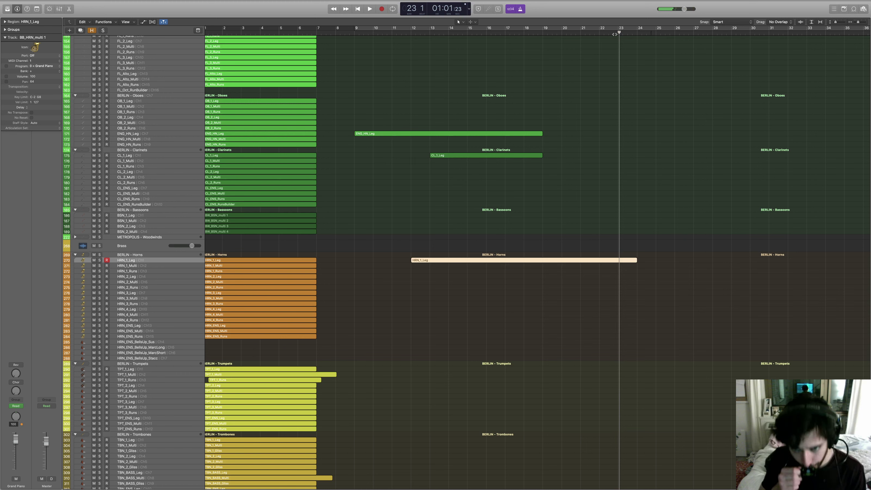
# Step: Record the continuation of the horn part on HRN_1_Leg from bar 23 to about bar 26
pyautogui.press('r')
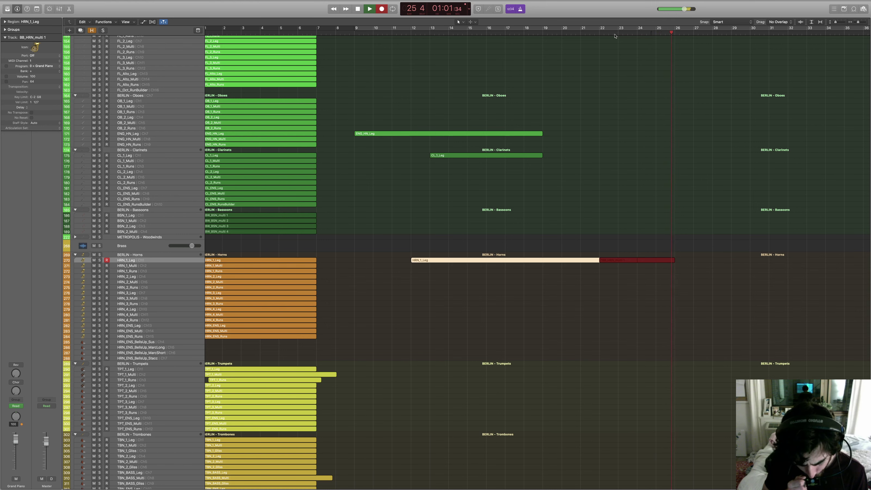
pyautogui.press('space')
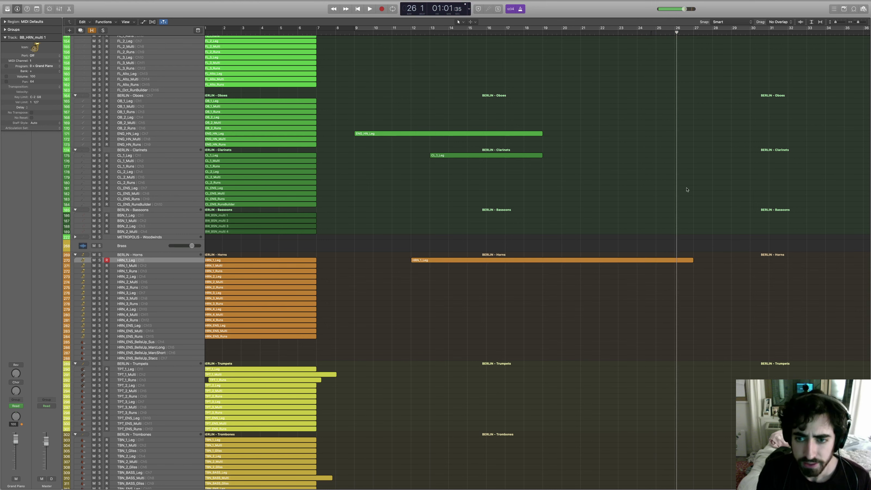
# Step: Play back from about bar 14 and rehearse a second horn part on the HRN_2_Leg track
pyautogui.scroll(-10, 687, 189)
pyautogui.scroll(-20, 644, 237)
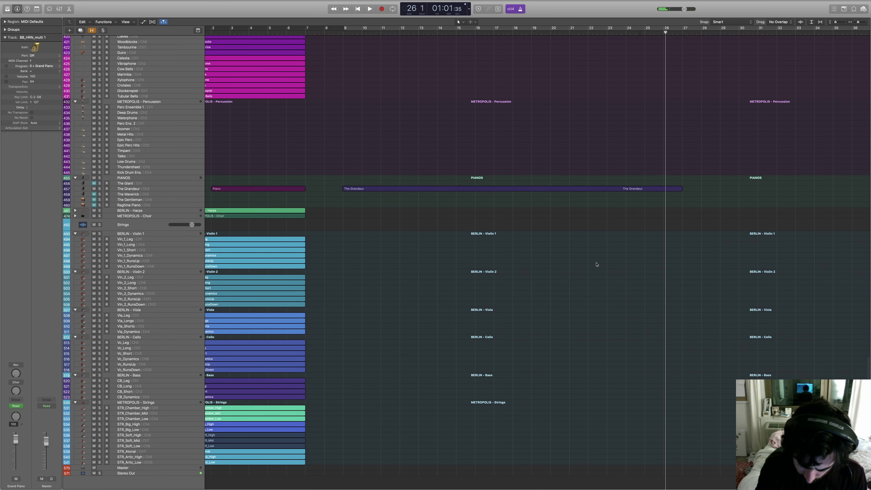
pyautogui.scroll(20, 549, 247)
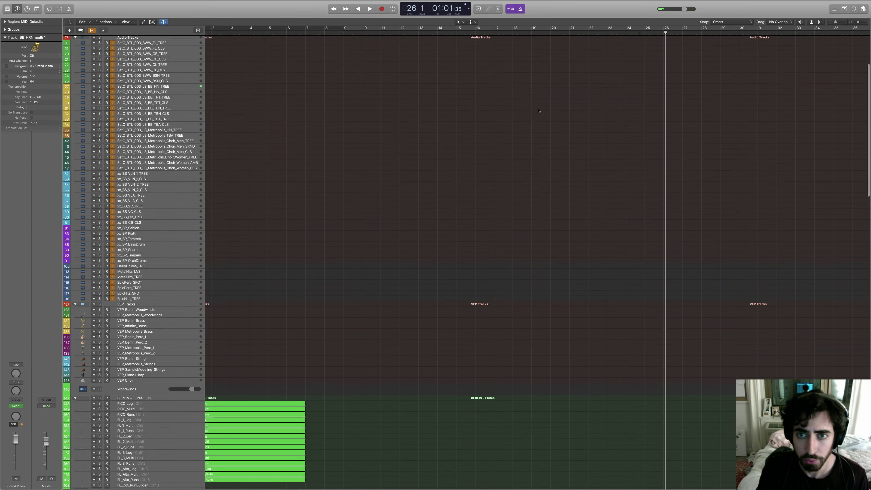
pyautogui.click(465, 33)
pyautogui.scroll(-20, 524, 113)
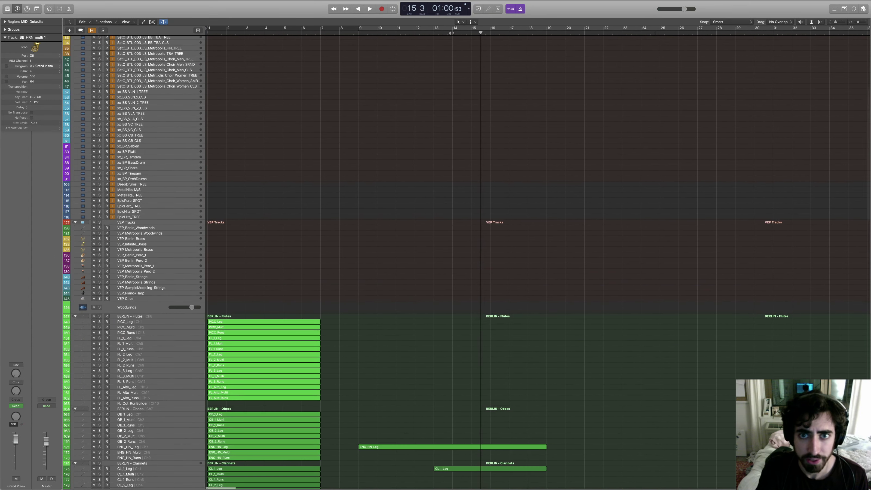
pyautogui.press('space')
pyautogui.scroll(-5, 524, 113)
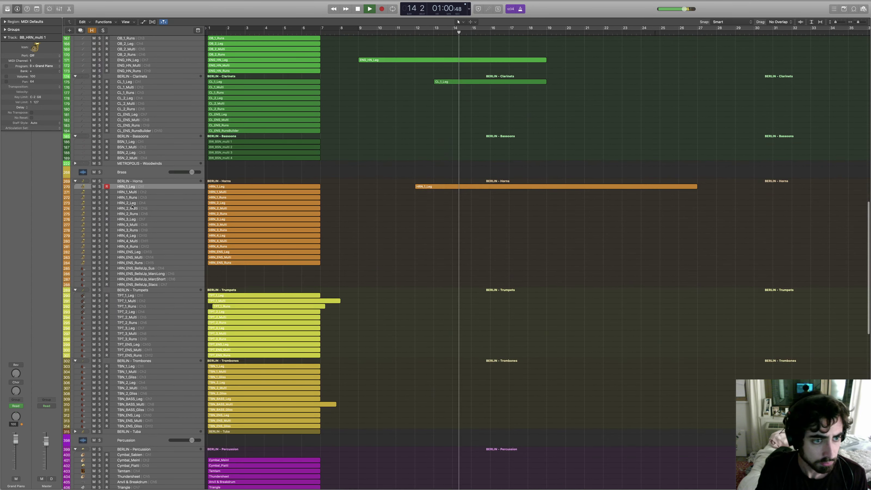
pyautogui.press('Down')
pyautogui.press('Down')
pyautogui.press('Down')
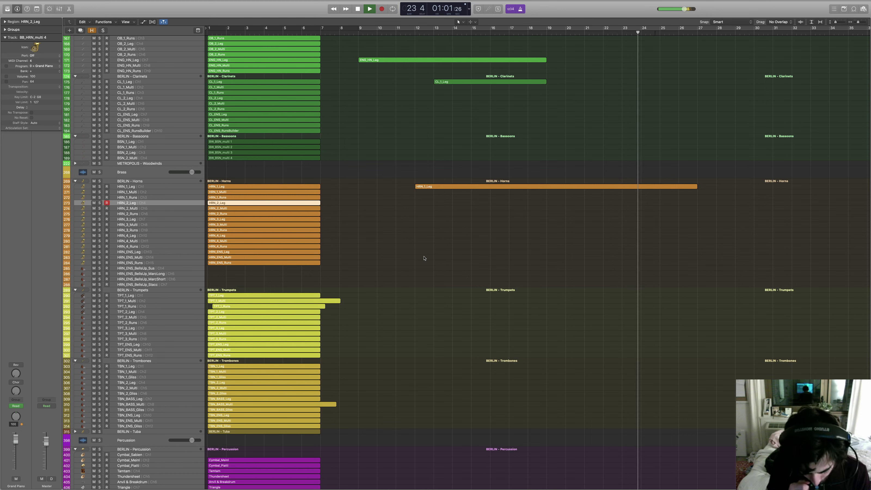
# Step: Record the second horn part on HRN_2_Leg from about bar 19 to about bar 26
pyautogui.click(558, 33)
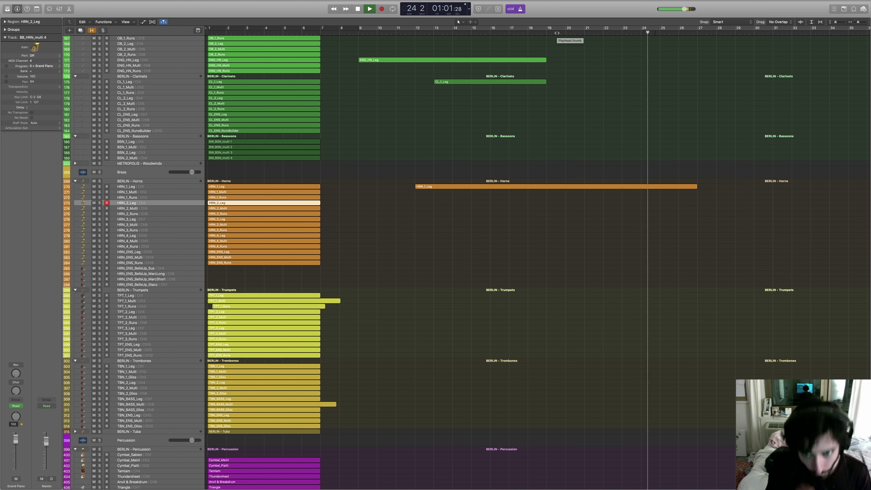
pyautogui.click(546, 40)
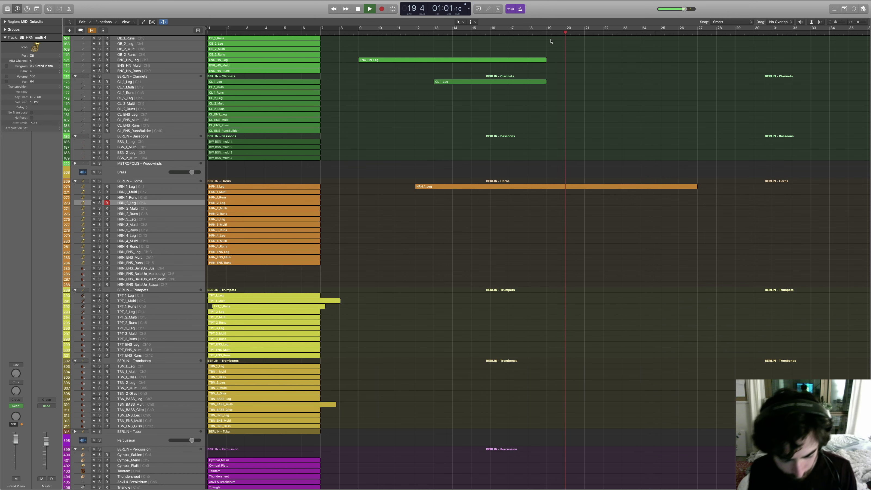
pyautogui.press('r')
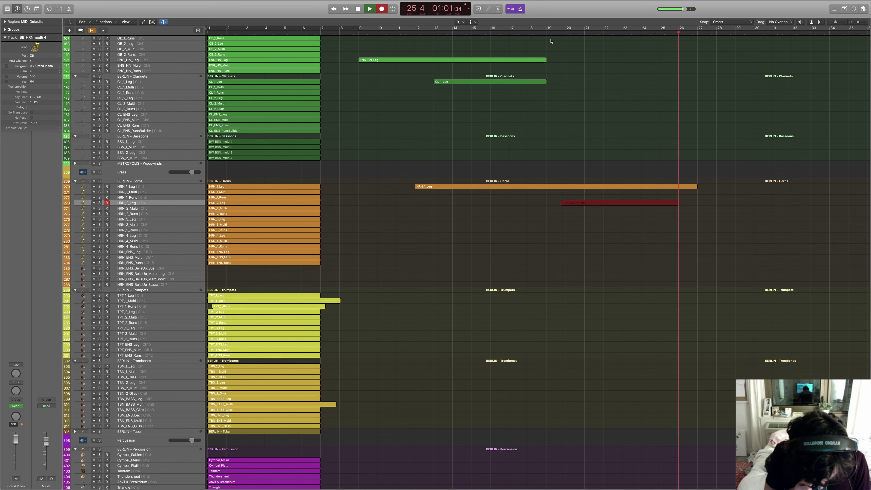
pyautogui.press('space')
# Step: Play the sketch back from bar 9 while looking through the template for the next instrument
pyautogui.click(546, 28)
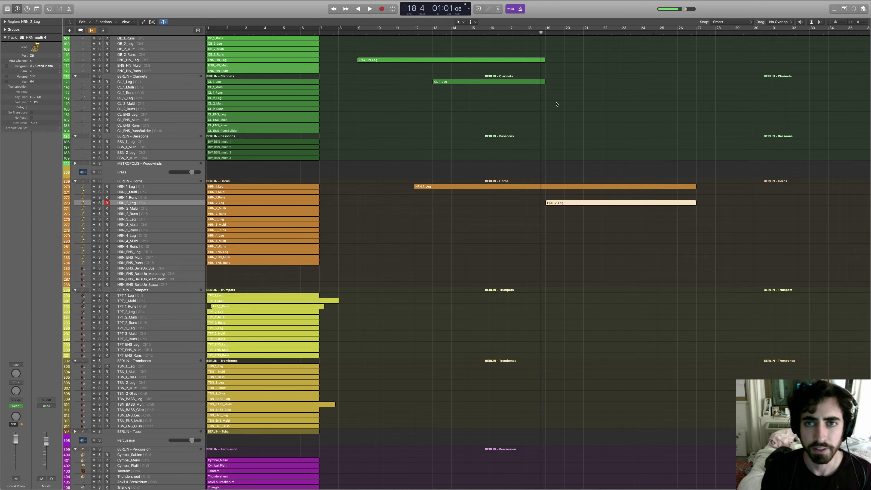
pyautogui.click(357, 33)
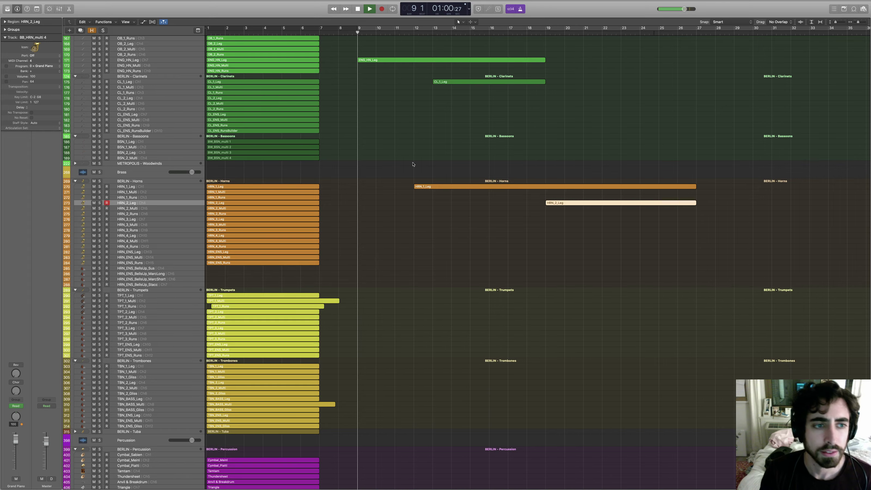
pyautogui.scroll(-15, 413, 164)
pyautogui.scroll(12, 410, 175)
pyautogui.scroll(-20, 418, 172)
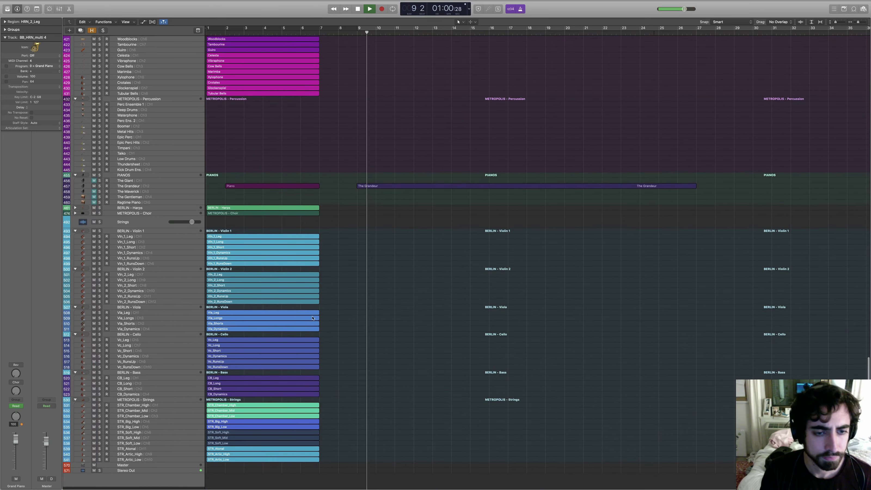
pyautogui.scroll(15, 292, 292)
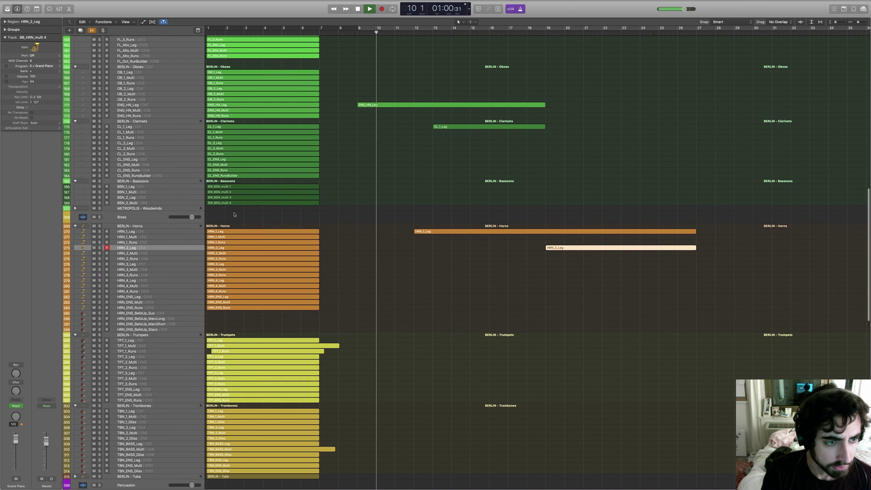
pyautogui.scroll(15, 234, 214)
pyautogui.hscroll(1, 172, 261)
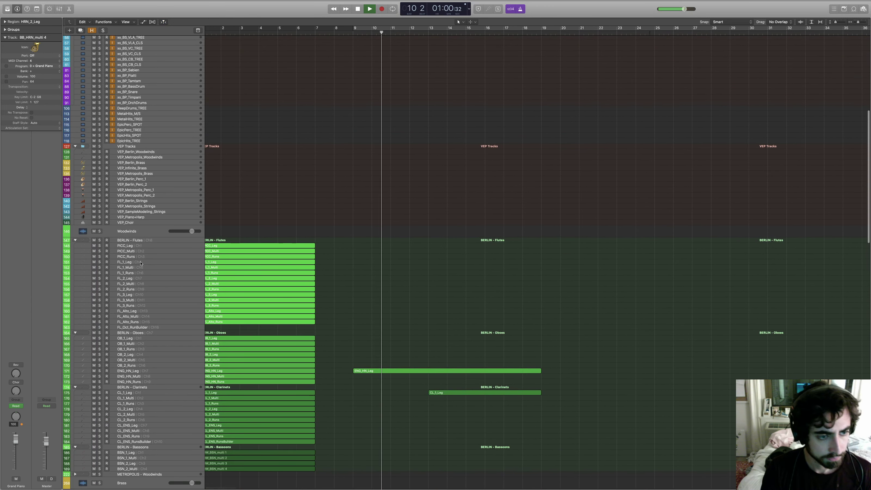
# Step: Audition the FL_1_Leg, FL_1_Runs, PICC_Leg and FL_1_Multi tracks against the playback
pyautogui.click(141, 263)
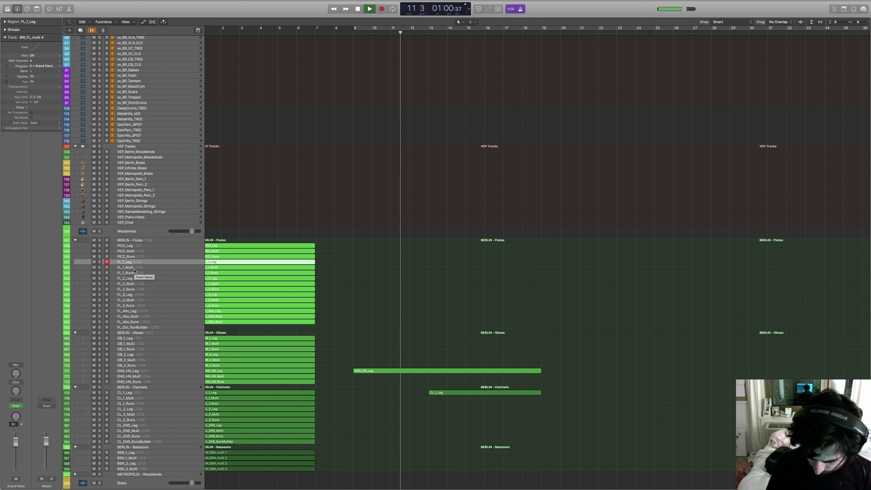
pyautogui.click(134, 273)
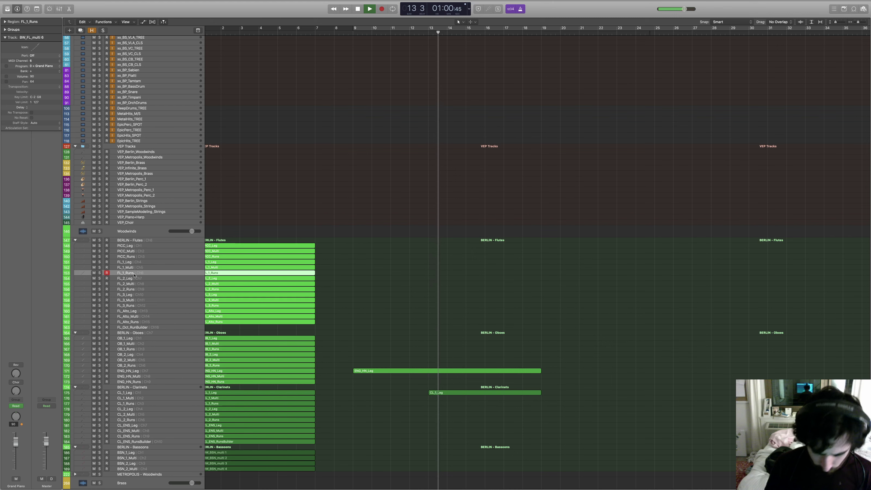
pyautogui.click(137, 263)
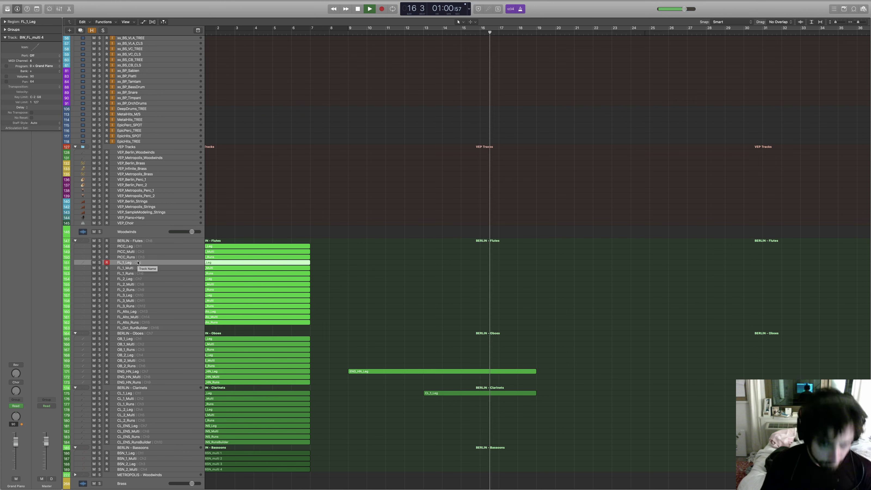
pyautogui.click(138, 246)
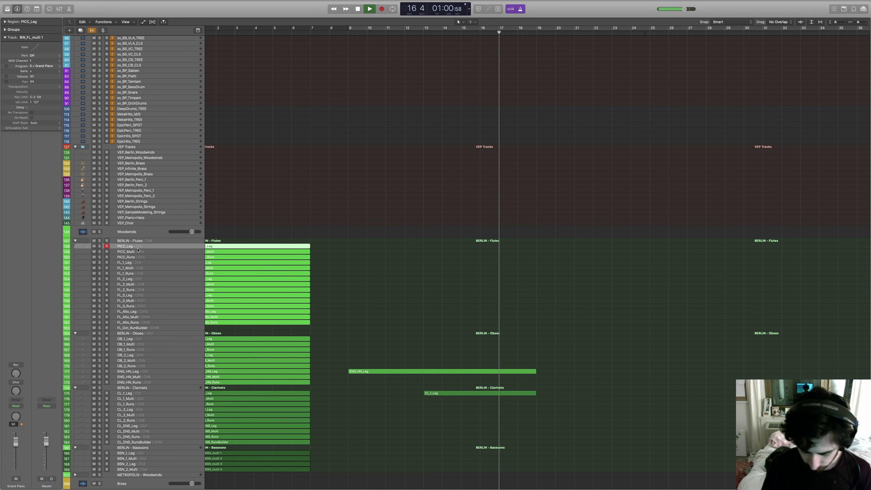
pyautogui.click(136, 269)
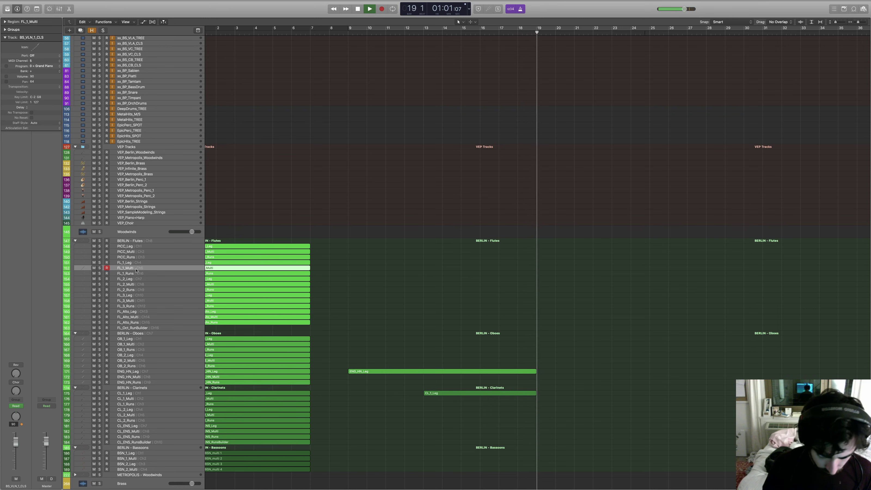
pyautogui.press('space')
# Step: Play back from bar 9 and rehearse a bassoon part on the BSN_1_Leg track
pyautogui.click(351, 32)
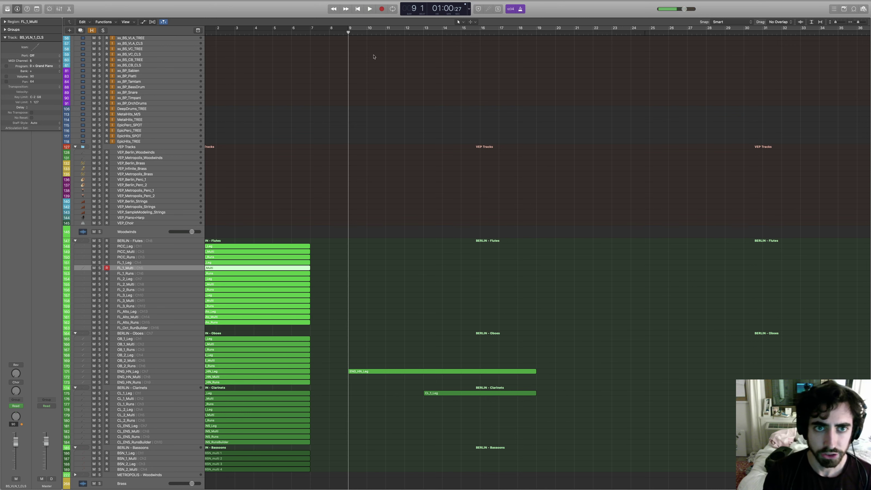
pyautogui.scroll(-15, 444, 116)
pyautogui.press('space')
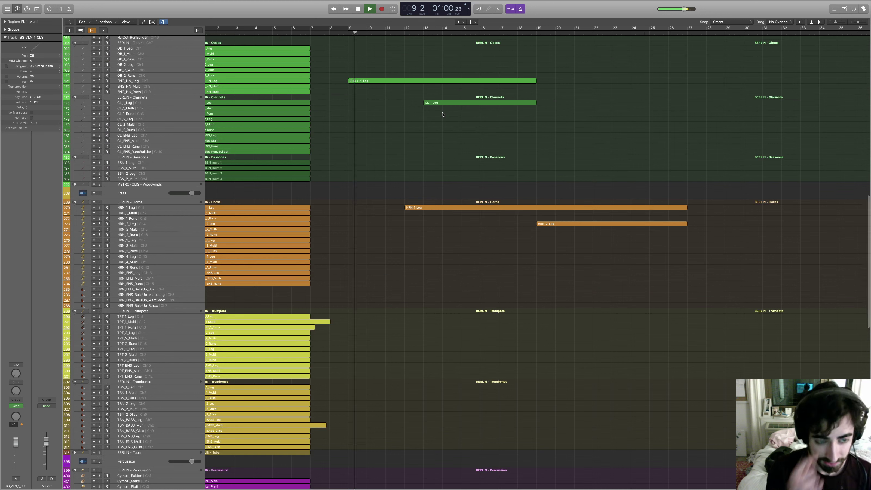
pyautogui.click(443, 114)
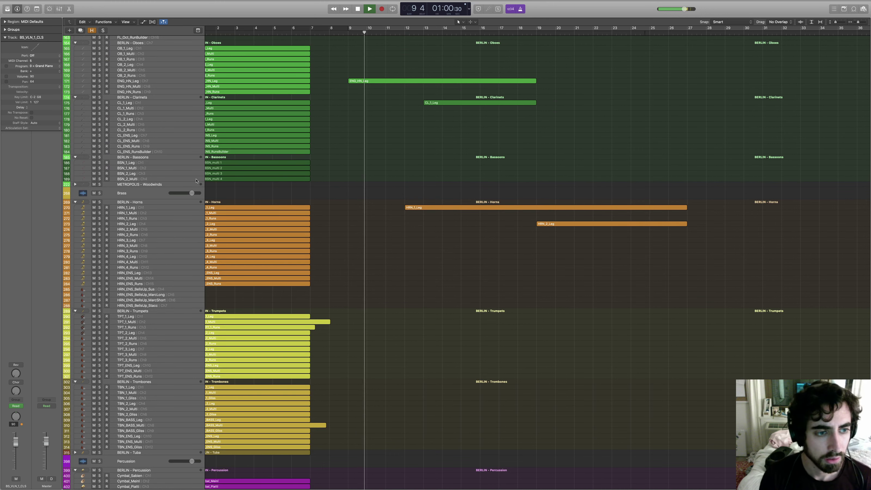
pyautogui.click(147, 163)
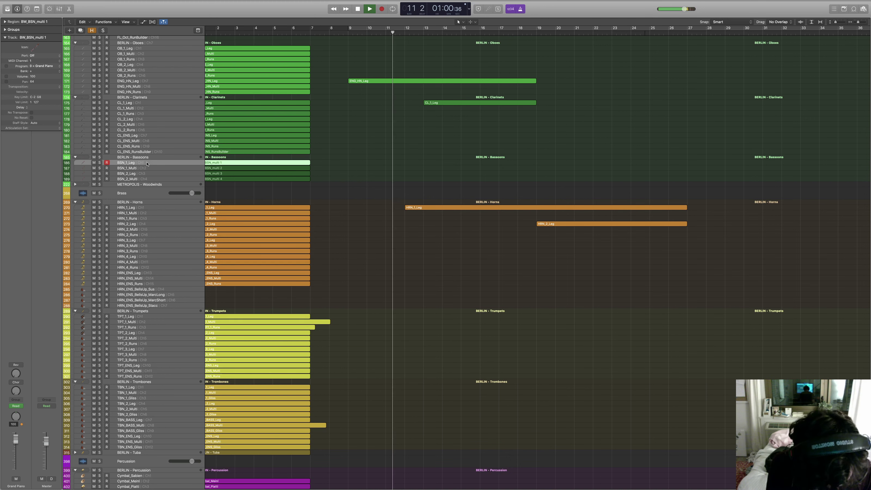
pyautogui.click(338, 32)
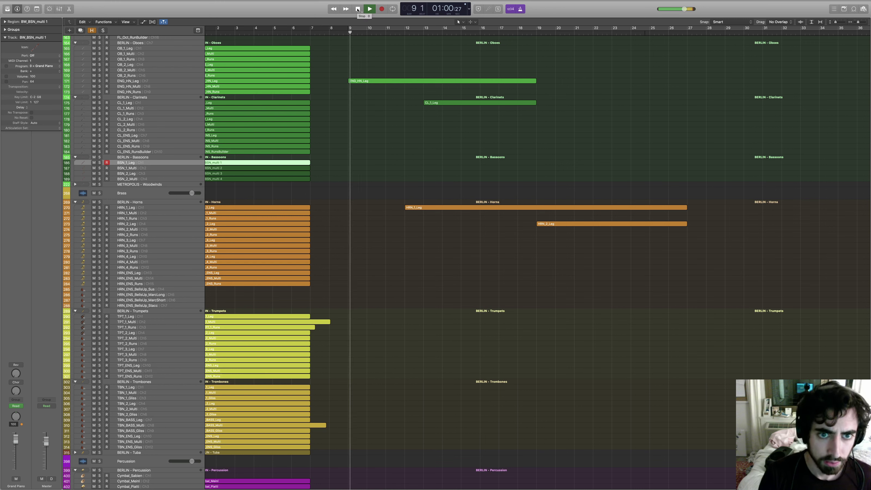
pyautogui.click(381, 9)
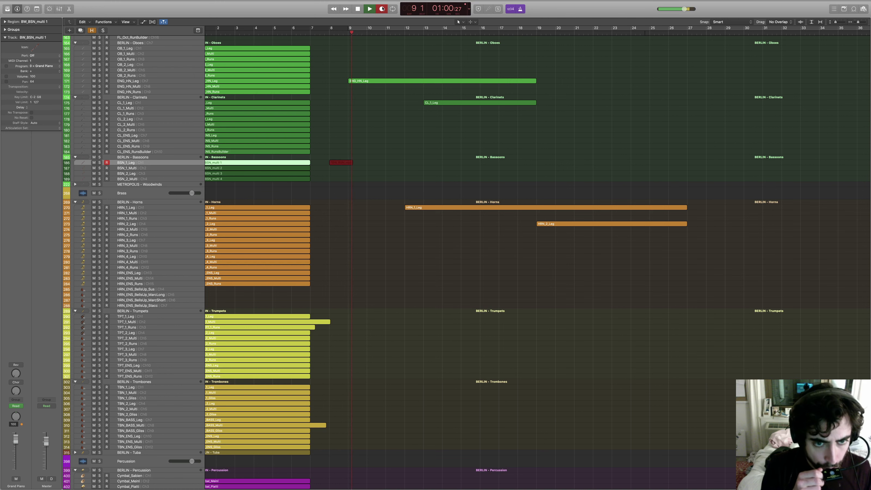
pyautogui.click(382, 9)
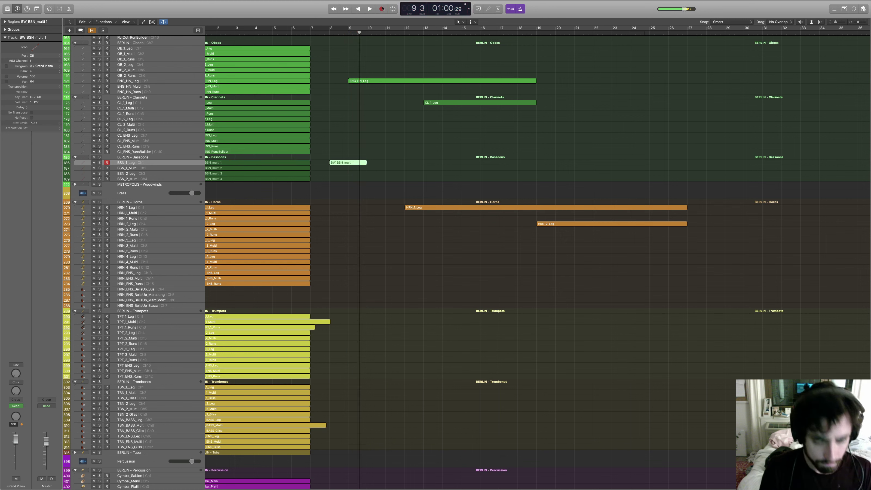
pyautogui.press('cmd+z')
# Step: Record the bassoon part on BSN_1_Leg from bar 8 to about bar 15
pyautogui.click(330, 30)
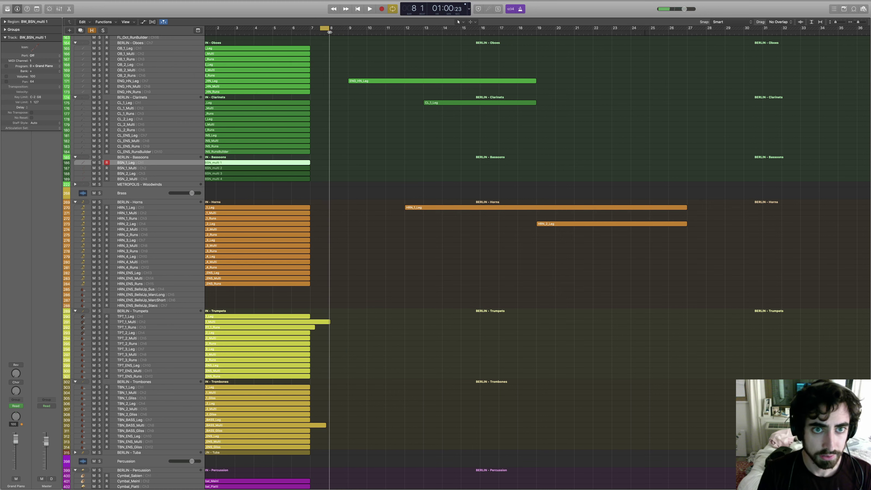
pyautogui.press('r')
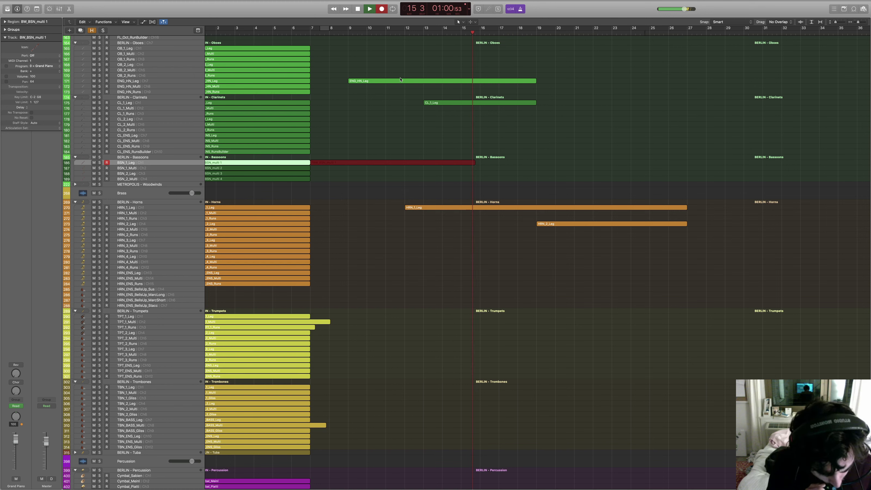
pyautogui.press('space')
# Step: Return the playhead to bar 9 and make BSN_2_Leg the track for a second bassoon part
pyautogui.click(348, 35)
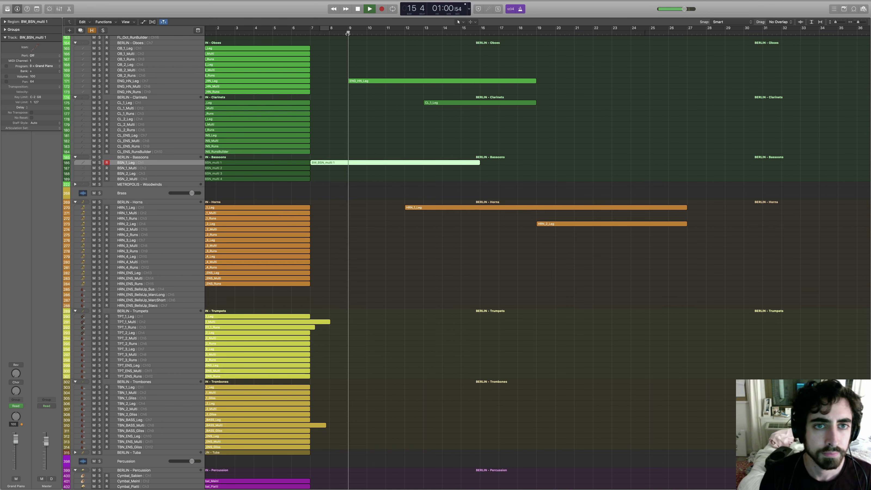
pyautogui.click(152, 173)
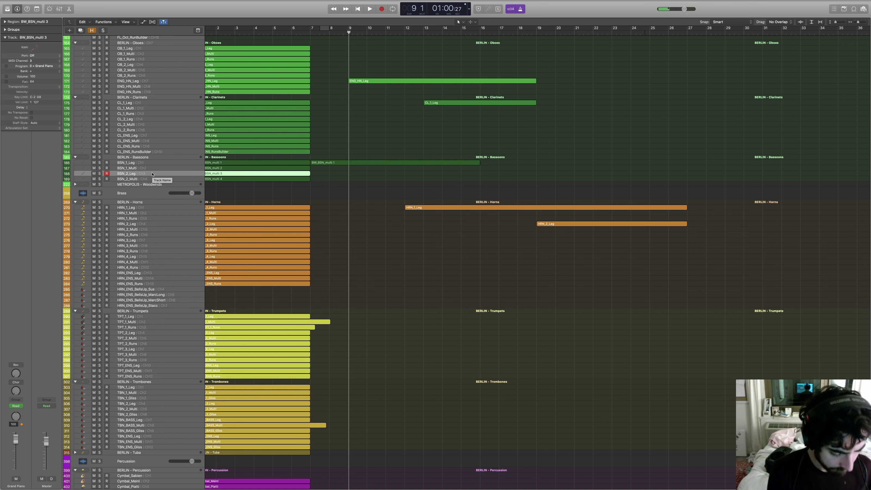
pyautogui.press('r')
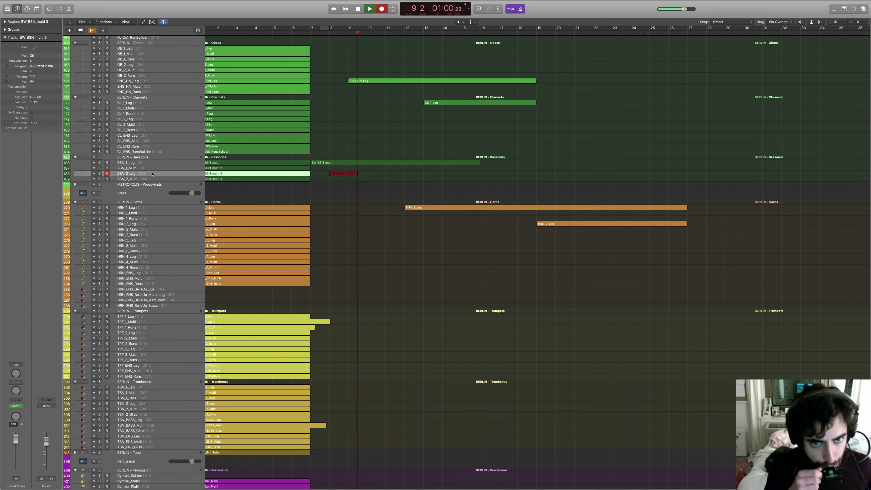
pyautogui.press('space')
pyautogui.press('super+z')
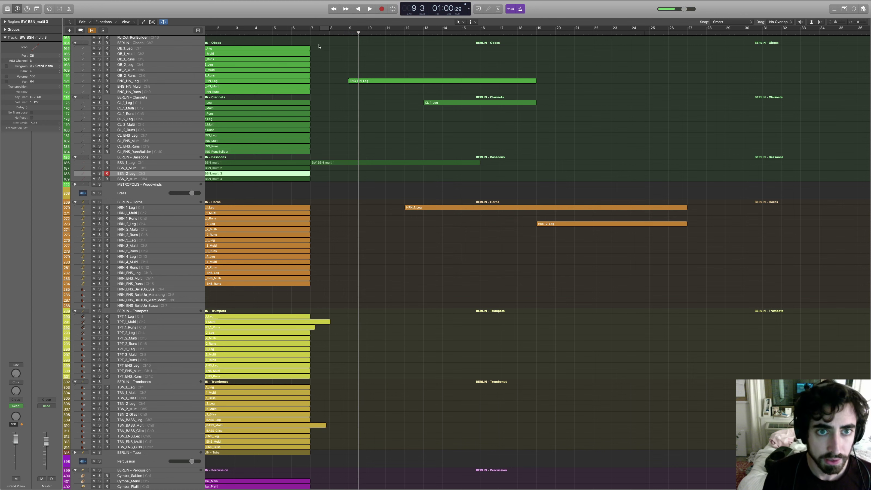
# Step: Record a second bassoon part on BSN_2_Leg from bar 8 to about bar 11
pyautogui.click(330, 32)
pyautogui.press('r')
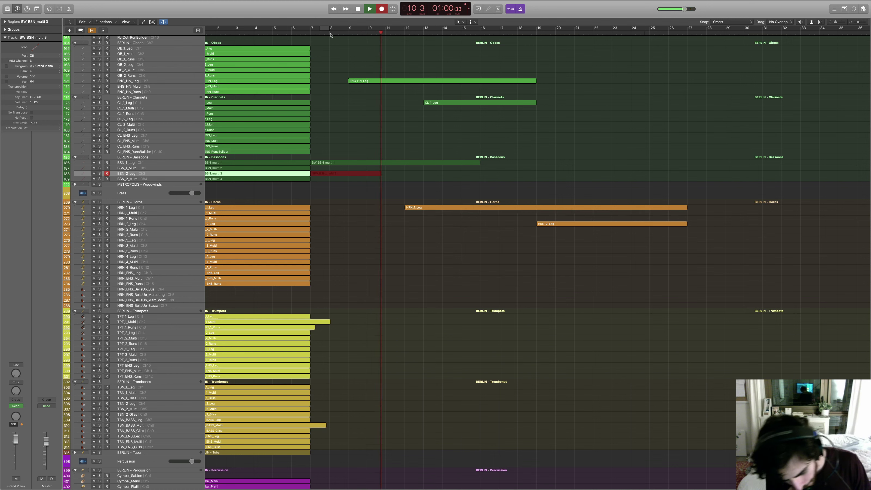
pyautogui.press('space')
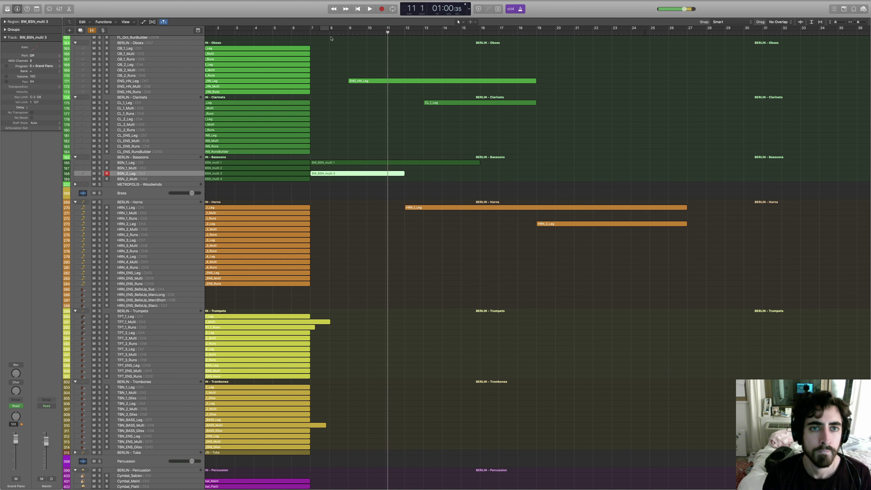
# Step: Try the Vln_1_Leg and Vln_1_Long patches and record a first violin part on Vln_1_Leg from bar 8 to about bar 14
pyautogui.scroll(-15, 345, 86)
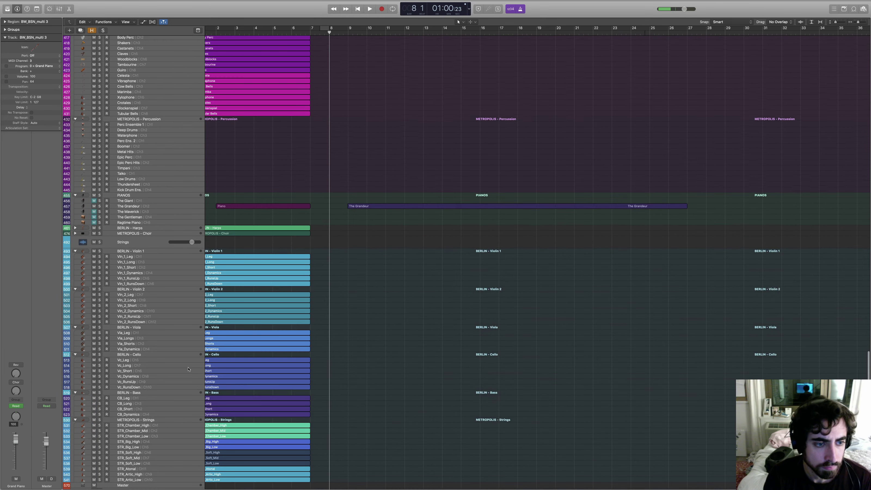
pyautogui.click(158, 257)
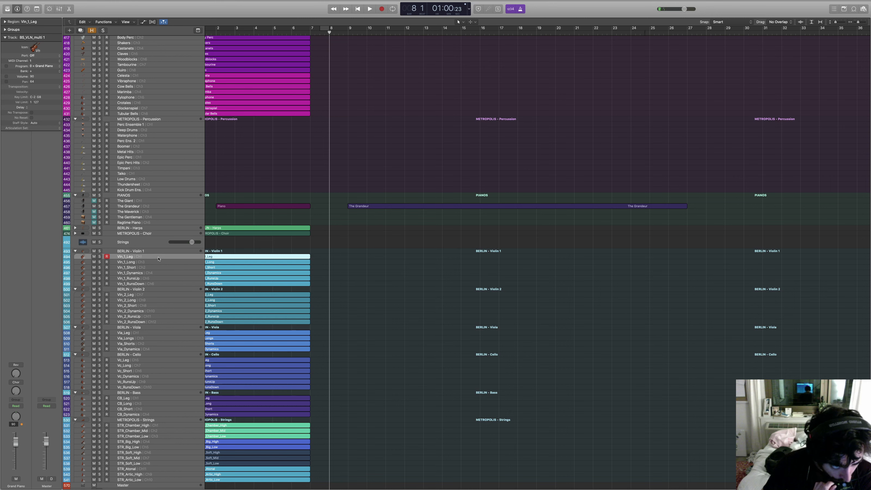
pyautogui.click(156, 262)
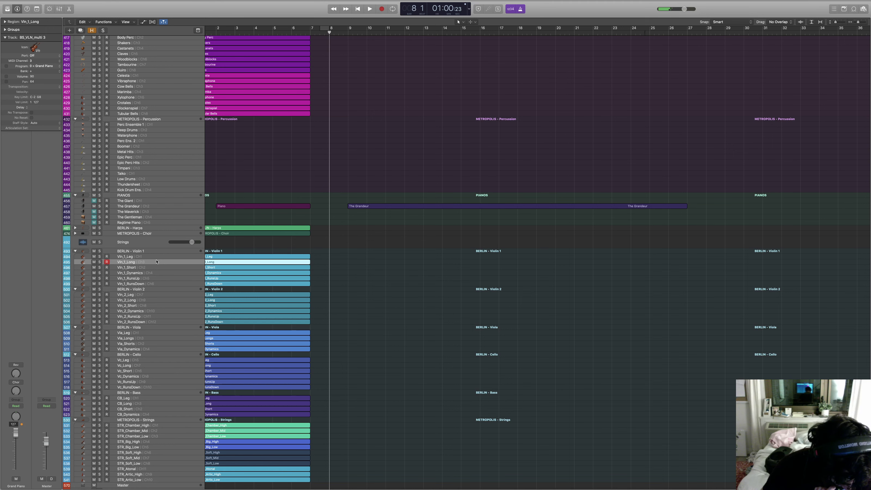
pyautogui.click(155, 259)
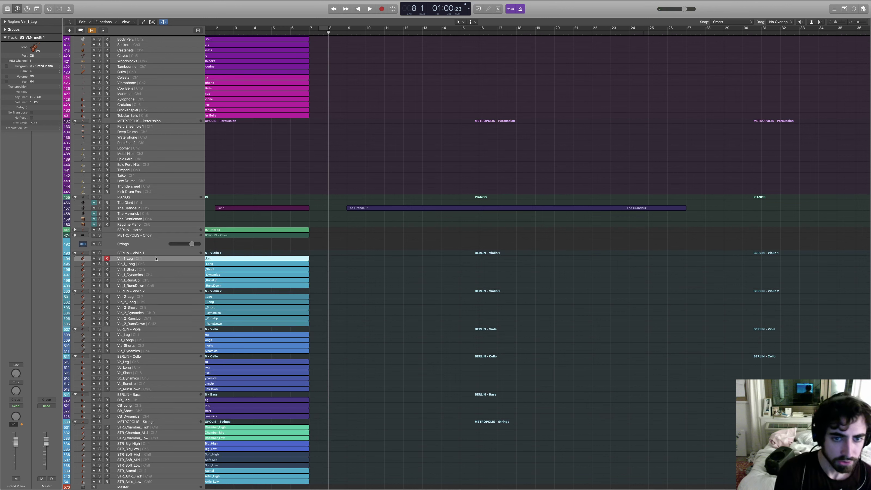
pyautogui.press('r')
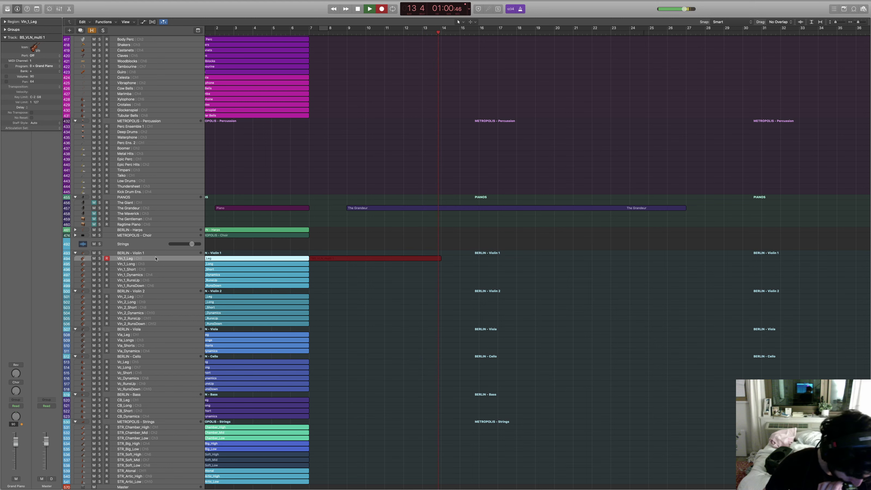
pyautogui.scroll(-2, 155, 258)
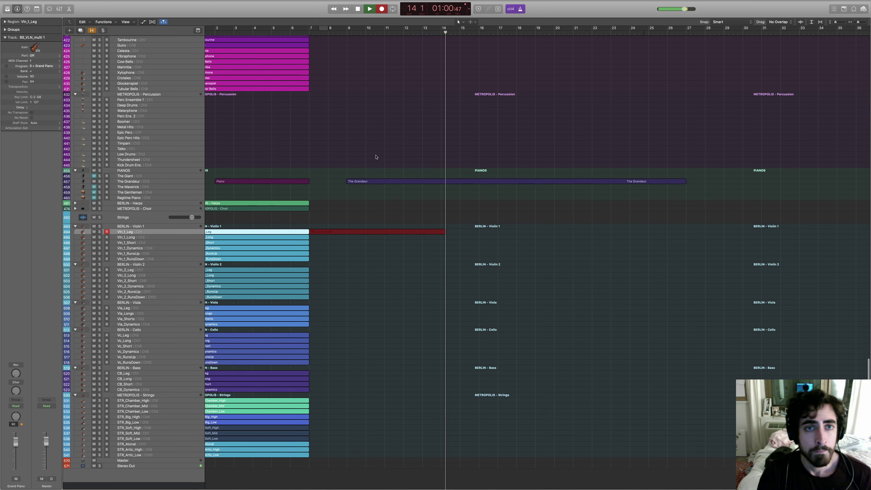
pyautogui.press('space')
# Step: Return the playhead to bar 8 and record a second violin part on Vln_2_Leg up to about bar 15
pyautogui.click(329, 30)
pyautogui.scroll(1, 206, 172)
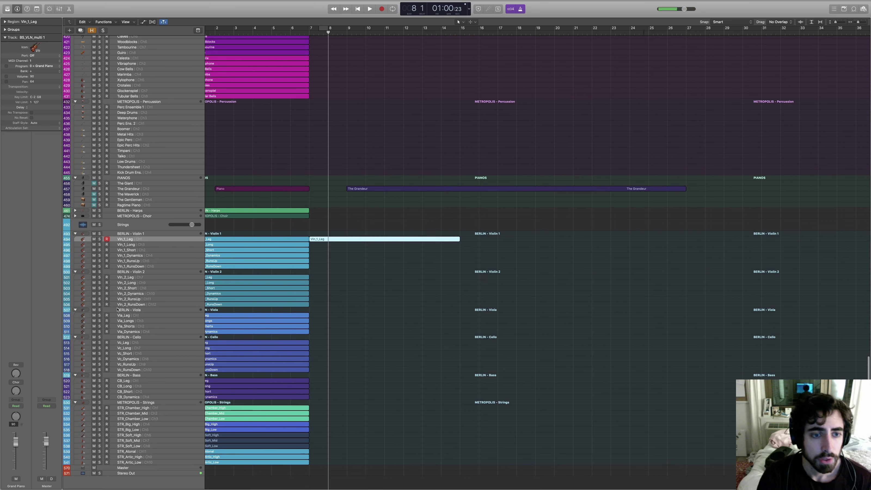
pyautogui.click(132, 277)
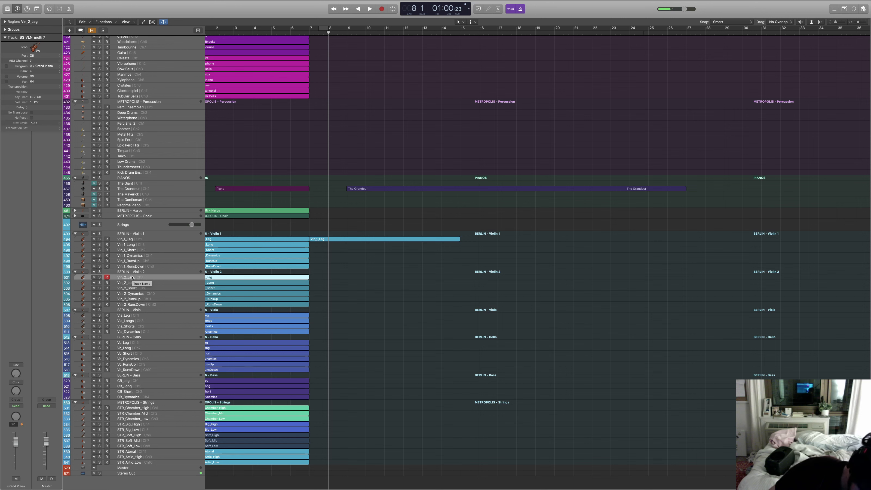
pyautogui.press('r')
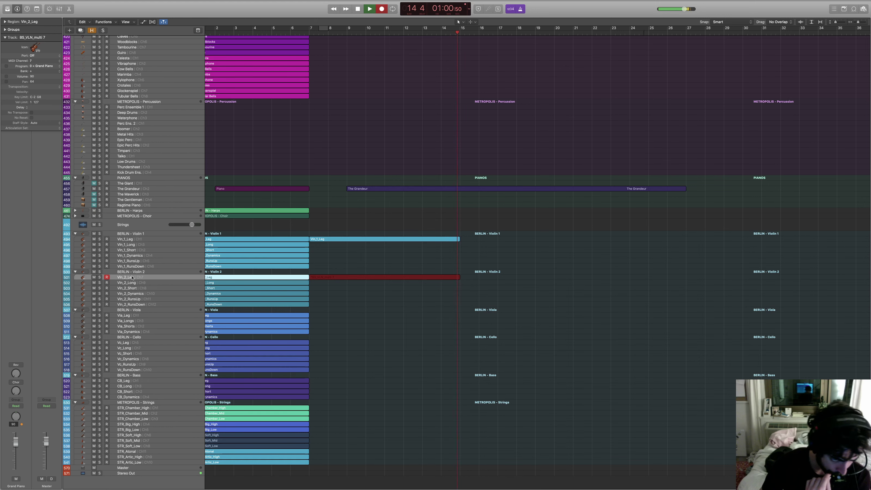
pyautogui.press('space')
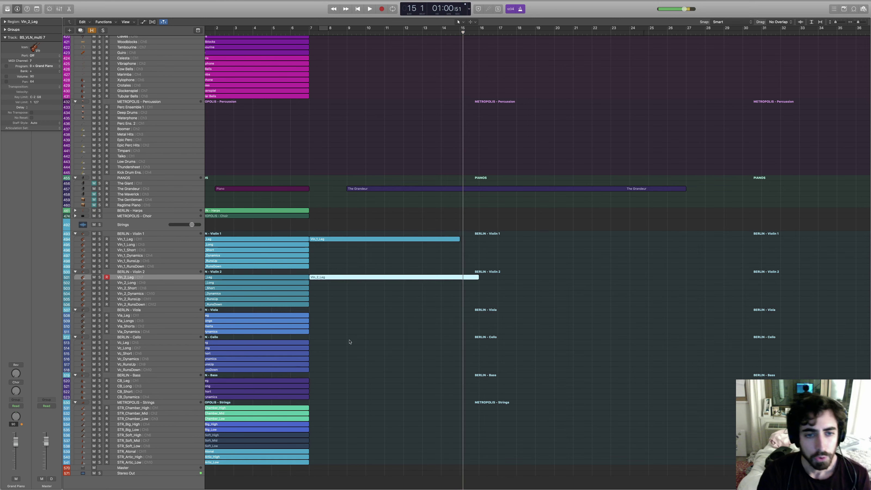
pyautogui.moveTo(360, 189)
pyautogui.mouseDown()
pyautogui.moveTo(399, 305)
pyautogui.moveTo(363, 206)
pyautogui.mouseUp()
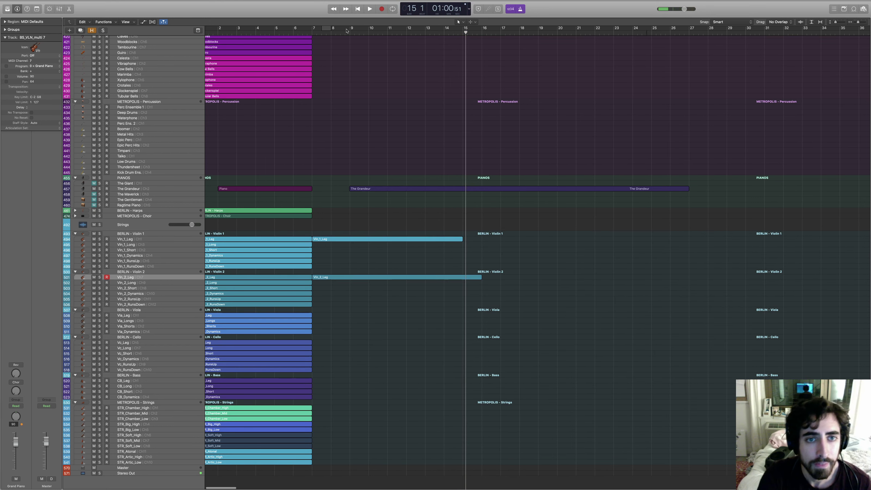
# Step: Return the playhead to bar 8, choose Vla_Leg for the viola line, and record the part during playback up to about bar 15
pyautogui.click(331, 31)
pyautogui.scroll(1, 140, 361)
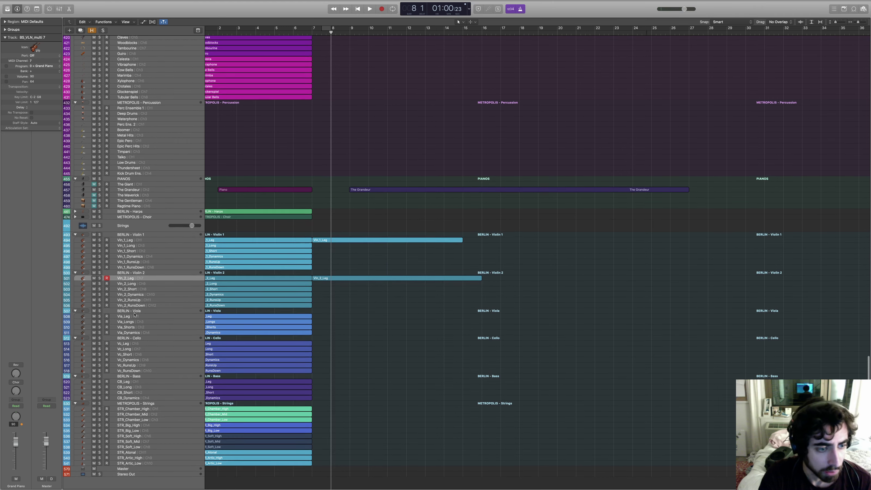
pyautogui.click(126, 316)
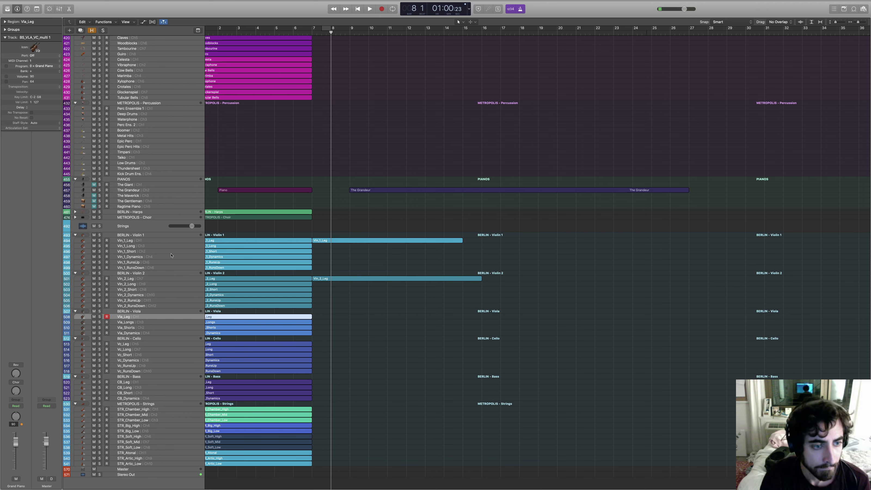
pyautogui.click(139, 258)
pyautogui.click(141, 247)
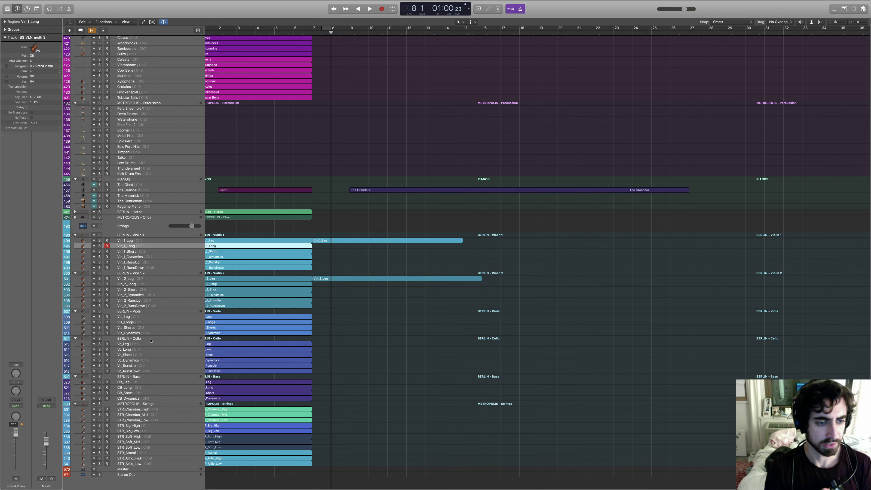
pyautogui.click(139, 317)
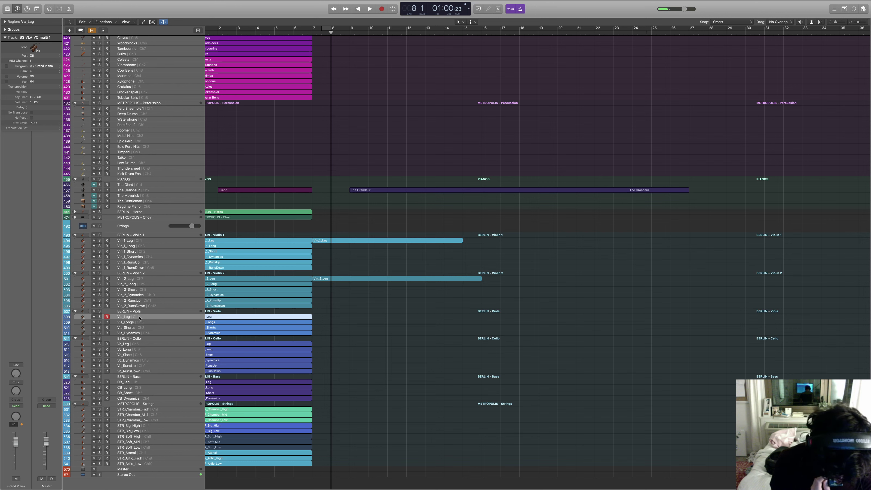
pyautogui.press('space')
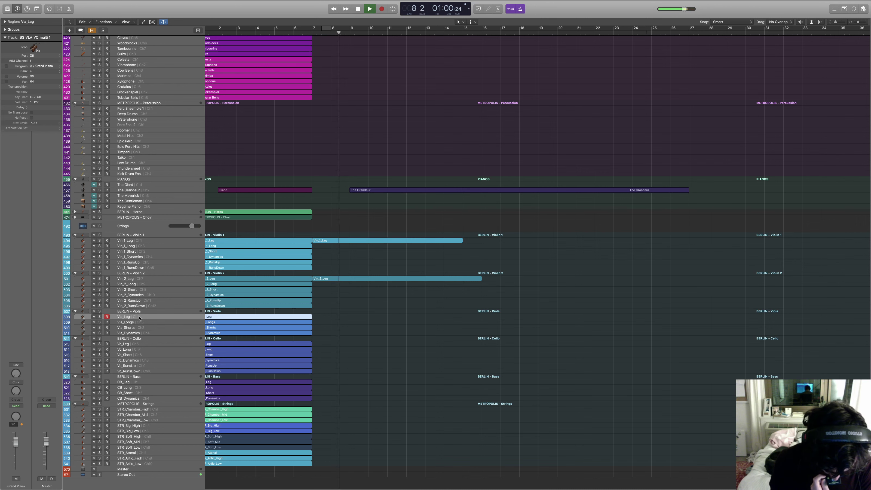
pyautogui.press('r')
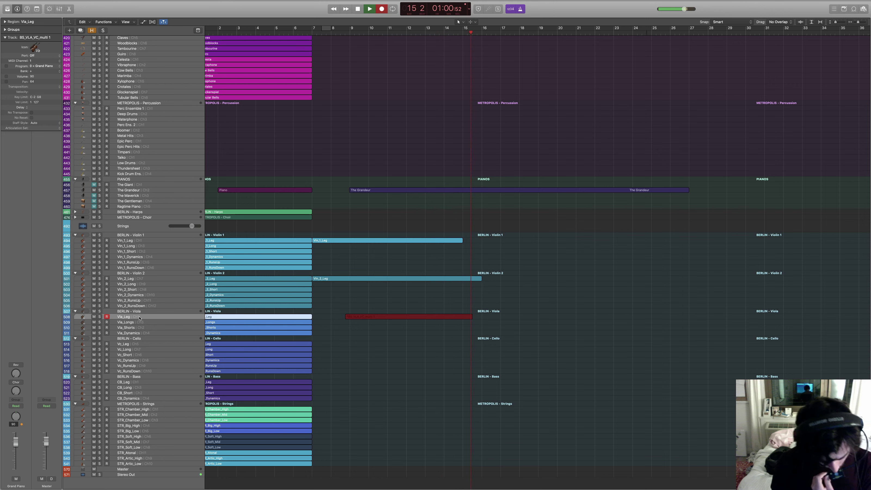
pyautogui.press('space')
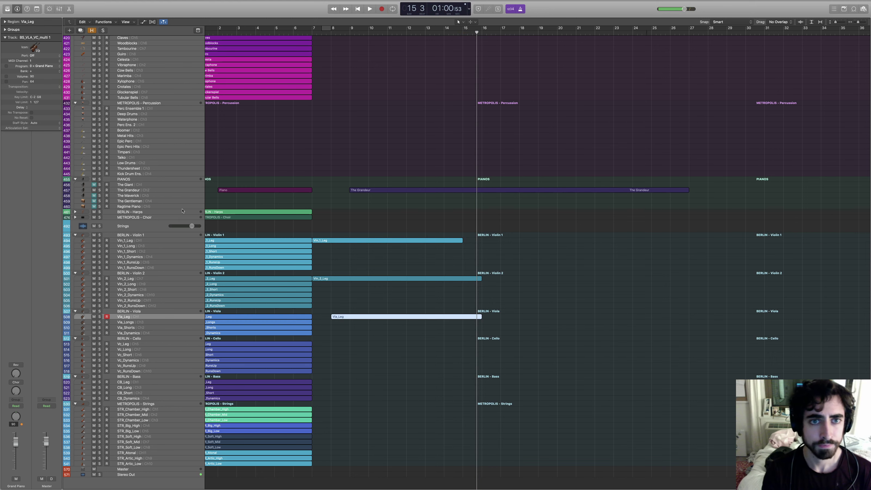
# Step: Play back from around bar 8 and rehearse a cello part on the Vc_Leg track
pyautogui.click(340, 32)
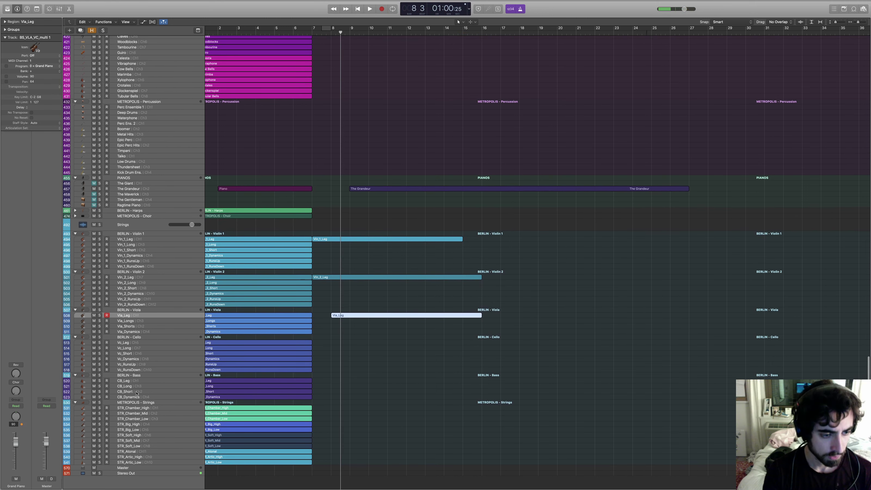
pyautogui.click(136, 344)
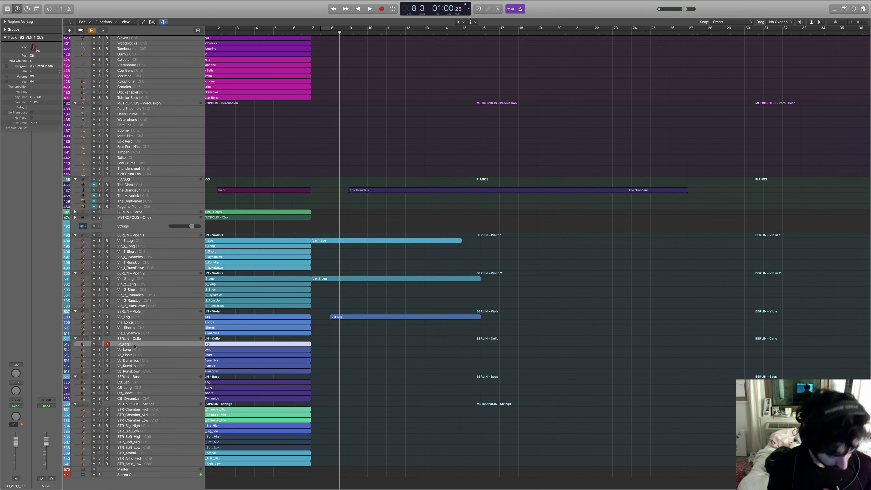
pyautogui.press('space')
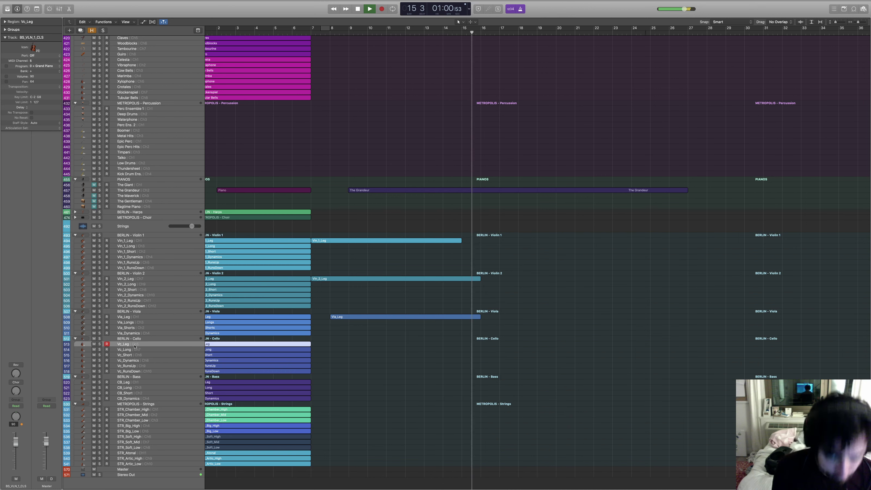
pyautogui.click(335, 30)
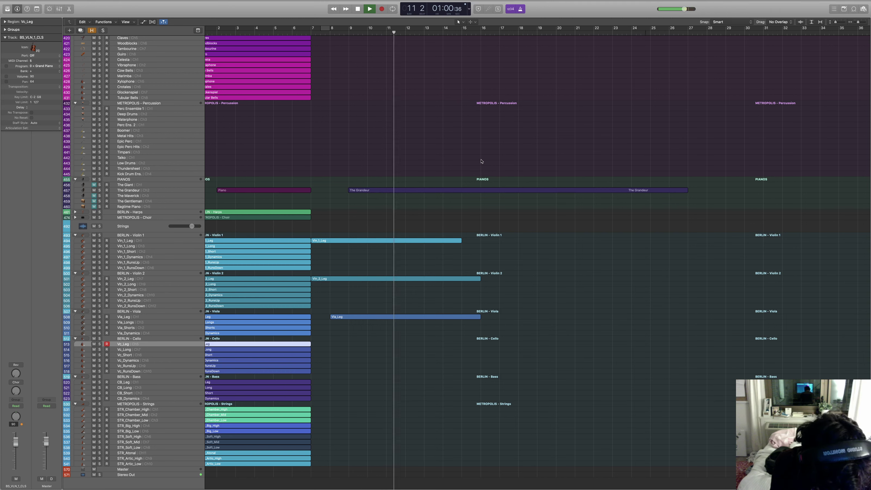
pyautogui.press('space')
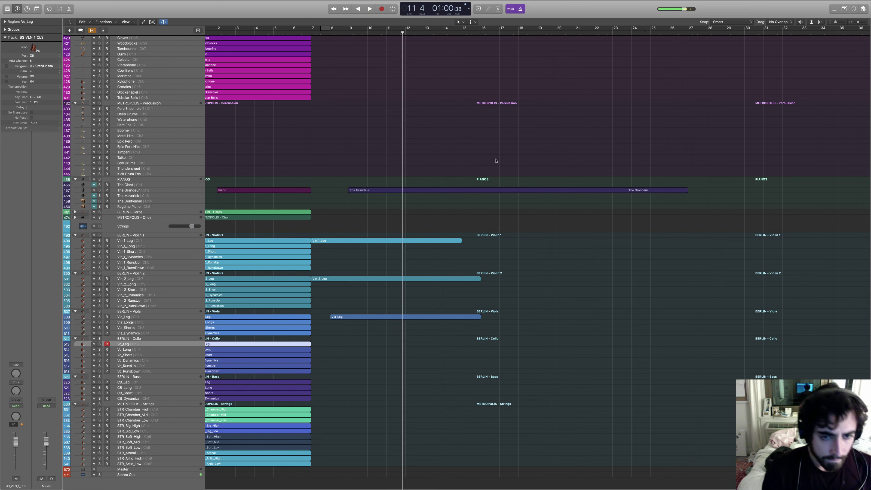
# Step: Set the playhead to bar 9 and record the cello part with its lead-in on Vc_Leg up to about bar 17
pyautogui.click(349, 32)
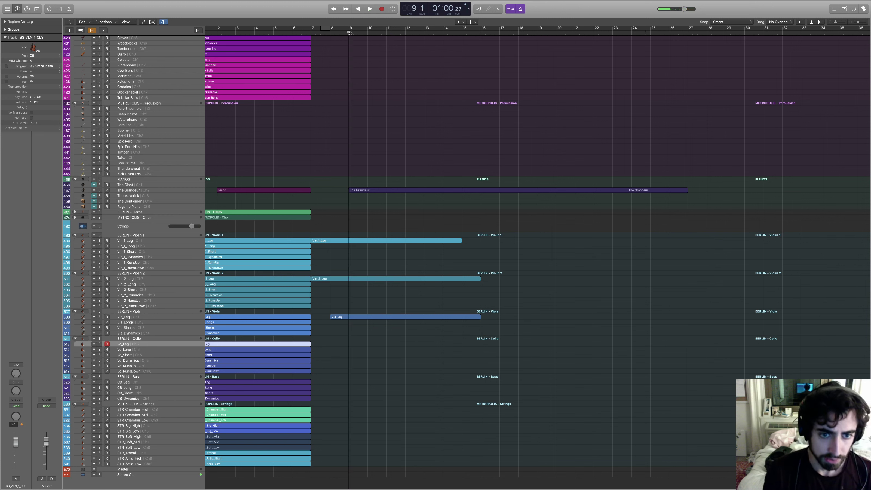
pyautogui.press('r')
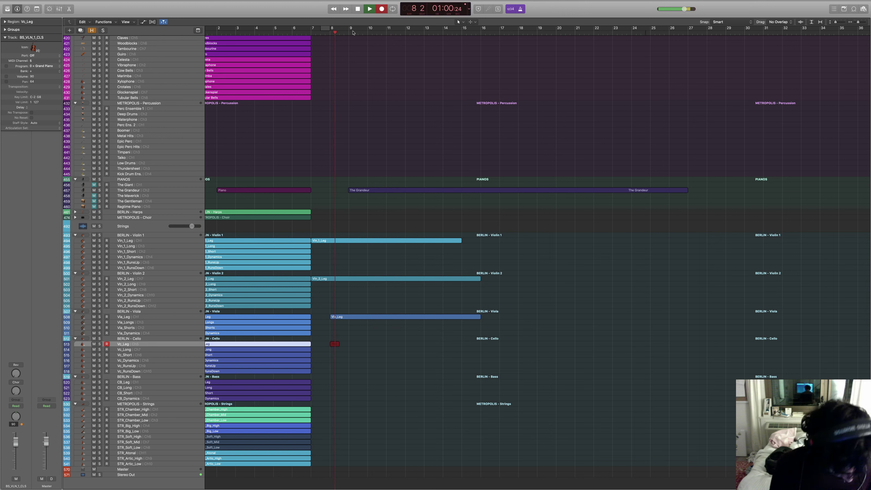
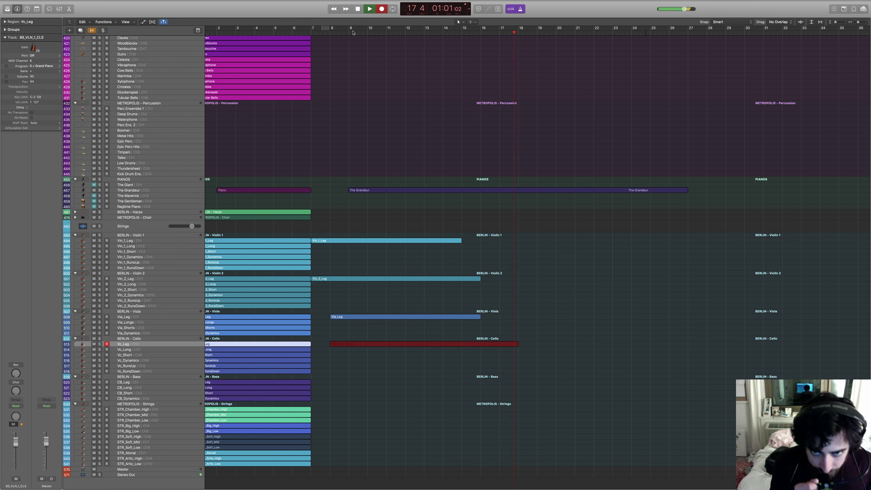
pyautogui.press('space')
# Step: Rehearse a double bass part on CB_Leg against playback and record it from bar 8 to about bar 17
pyautogui.press('space')
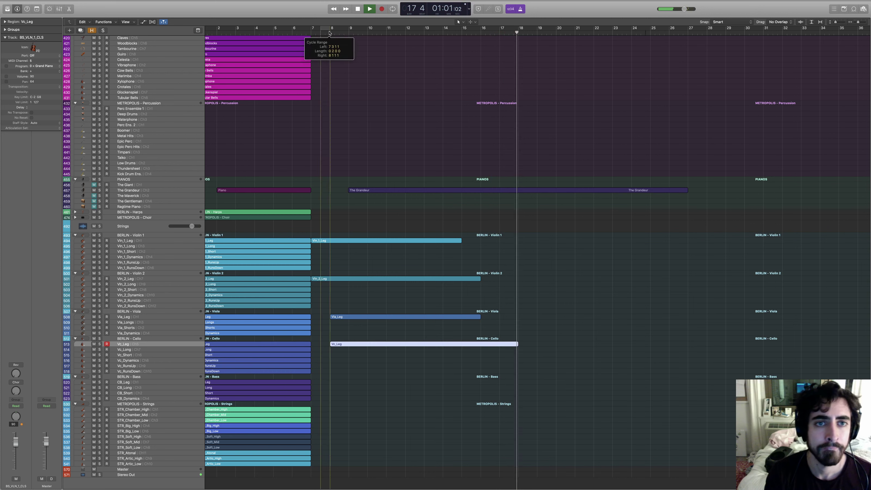
pyautogui.click(333, 55)
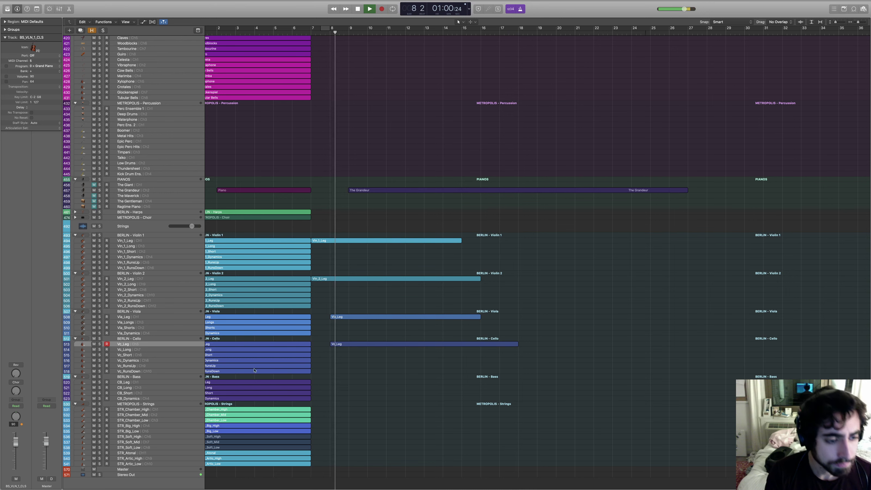
pyautogui.click(137, 387)
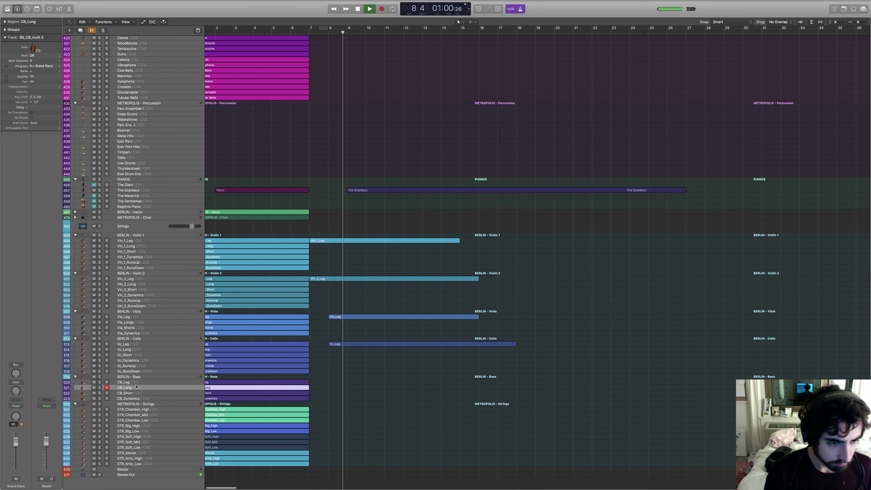
pyautogui.click(136, 384)
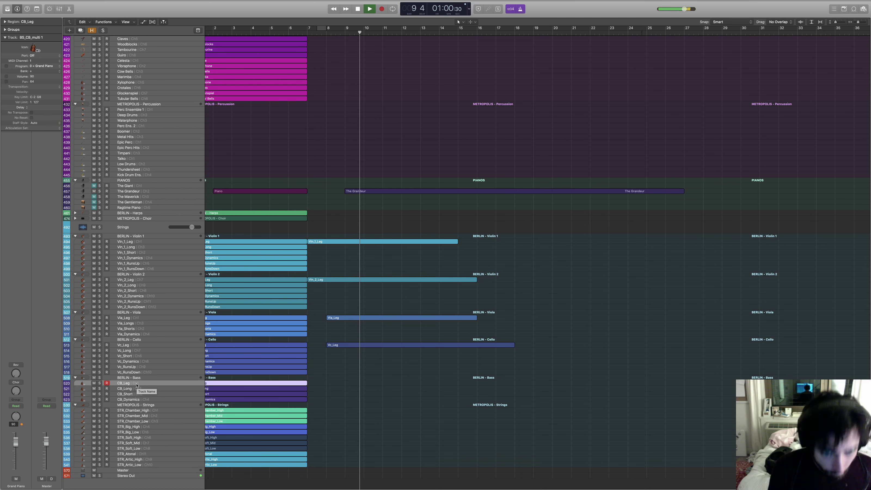
pyautogui.hscroll(-1, 136, 385)
pyautogui.click(382, 9)
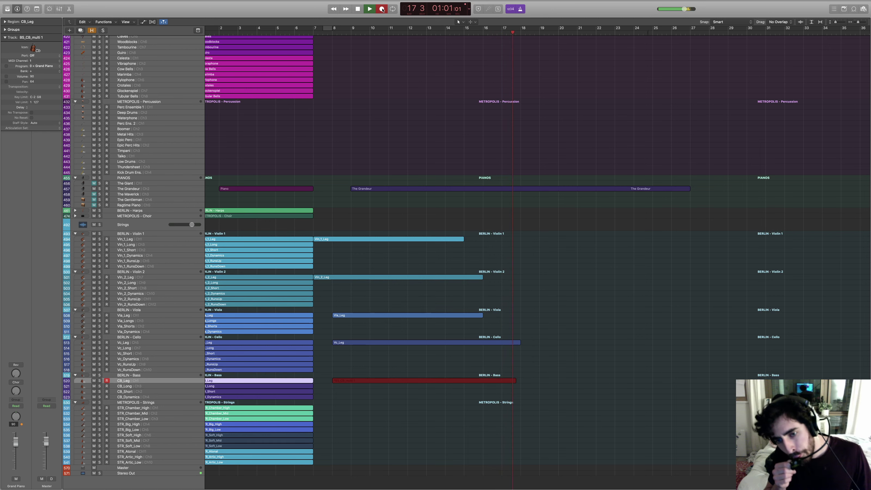
pyautogui.press('space')
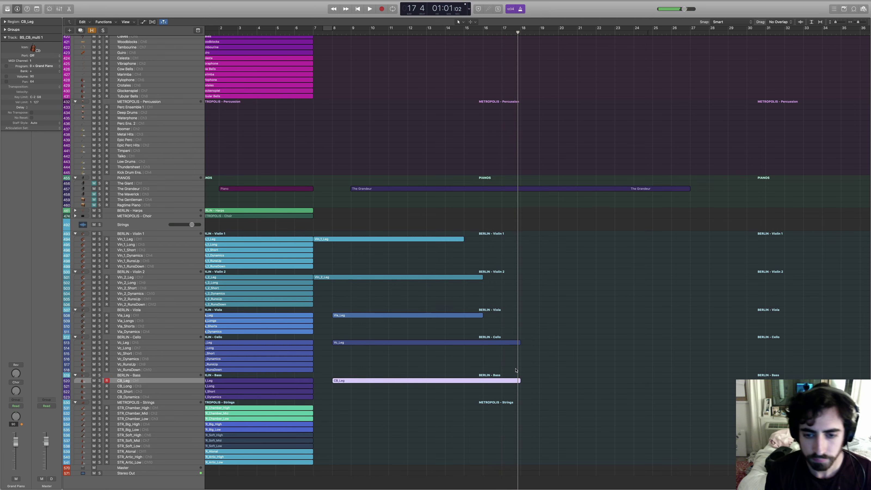
# Step: Check the last notes of the recorded Vc_Leg region in the Piano Roll and play back the layered string parts
pyautogui.moveTo(515, 370); pyautogui.dragTo(498, 333)
pyautogui.press('super+4')
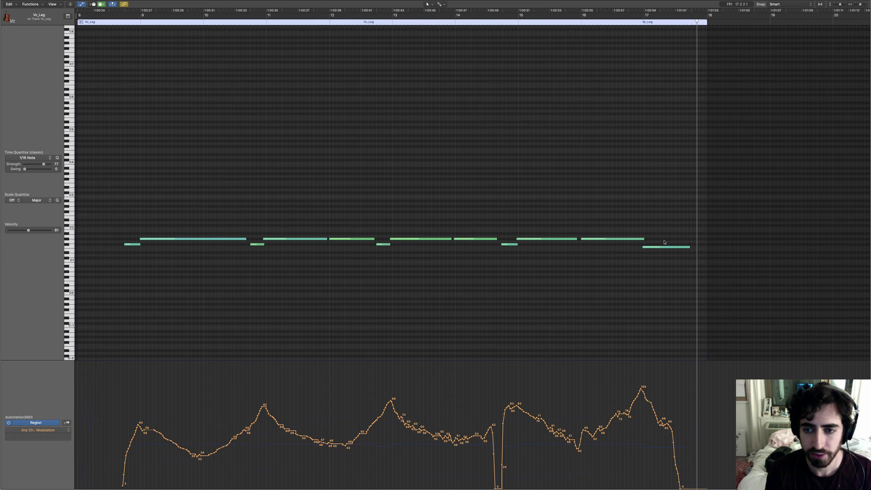
pyautogui.moveTo(643, 238); pyautogui.dragTo(666, 238)
pyautogui.press('super+w')
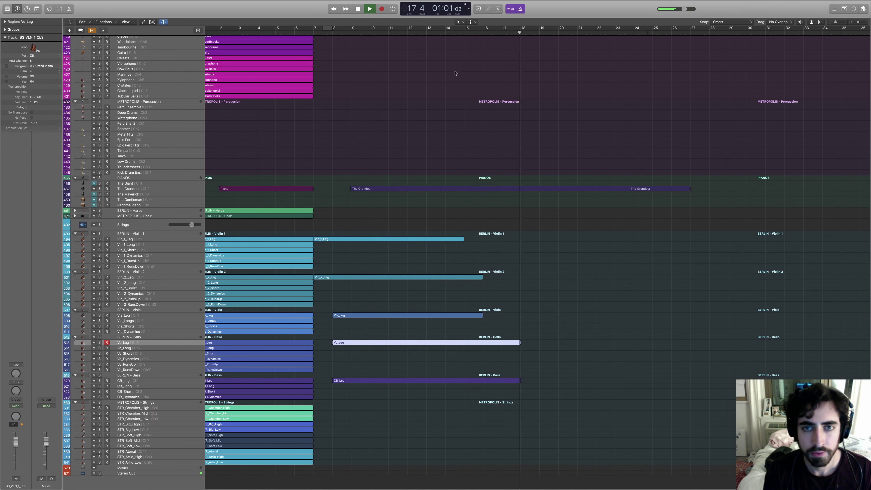
pyautogui.click(549, 322)
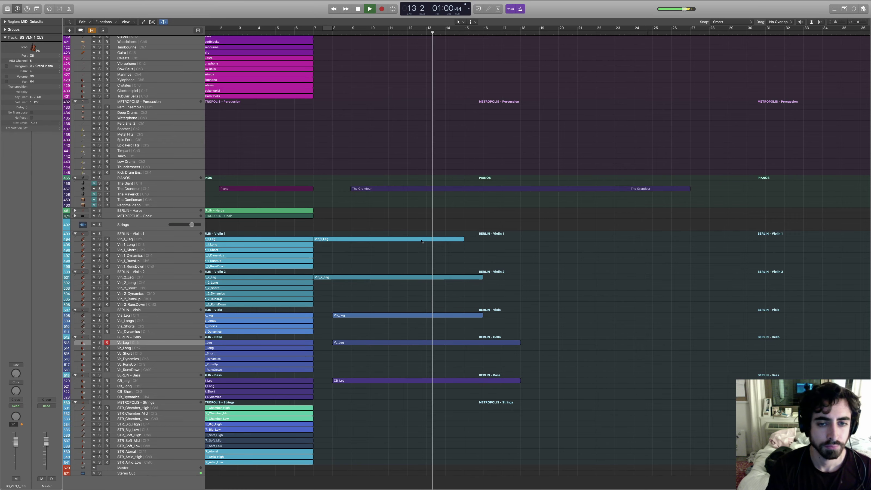
# Step: Switch to Vienna Ensemble Pro Server to look over the BERLIN_WW mixer, and return to Logic Pro to stop playback
pyautogui.press('super+Tab')
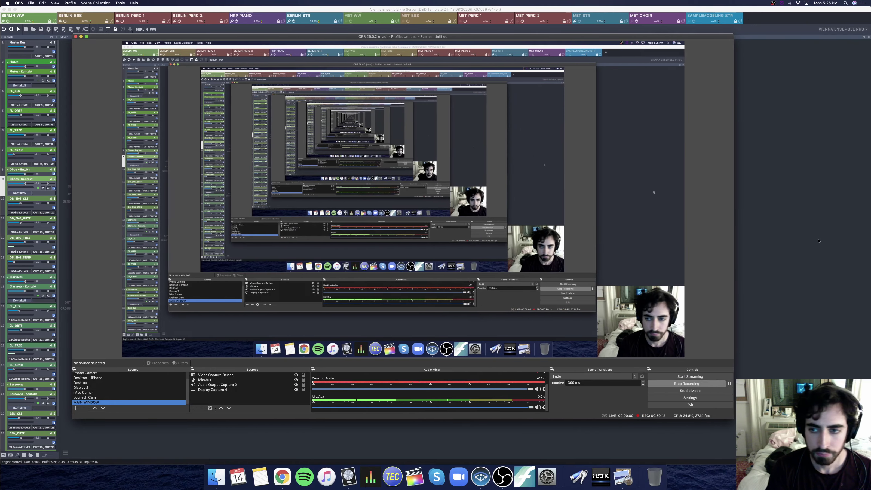
pyautogui.click(819, 241)
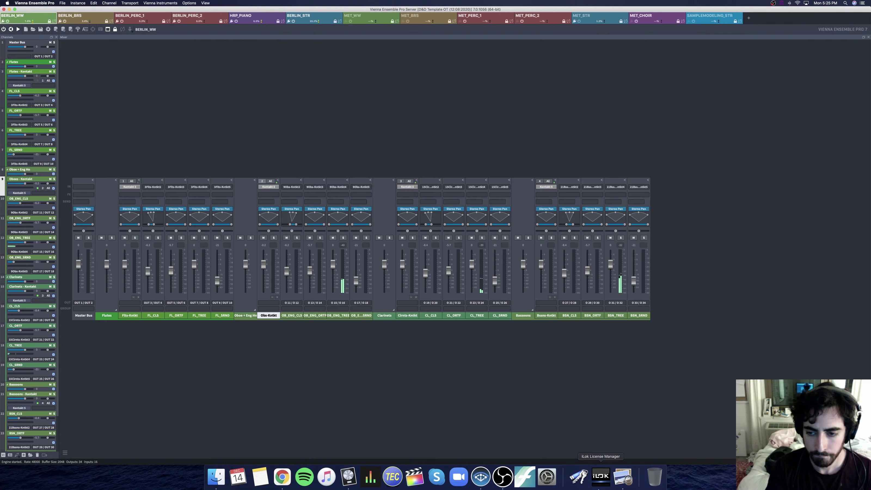
pyautogui.click(624, 478)
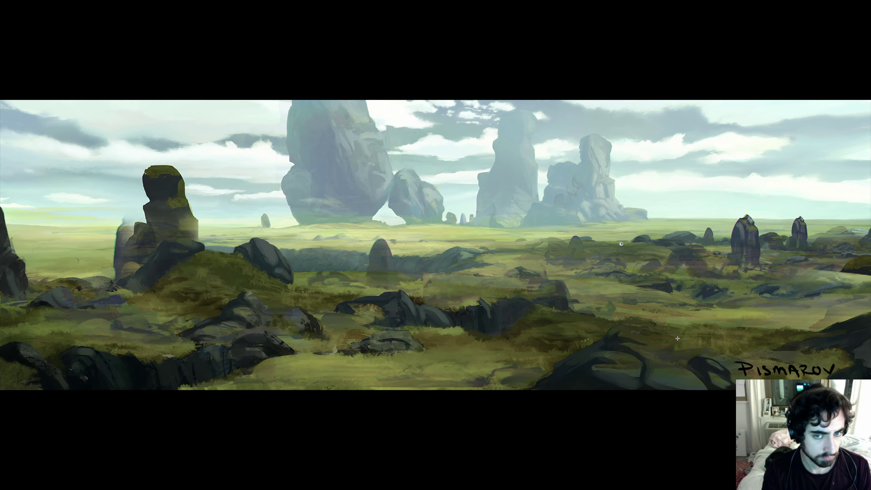
pyautogui.hotkey('ctrl', 'Right')
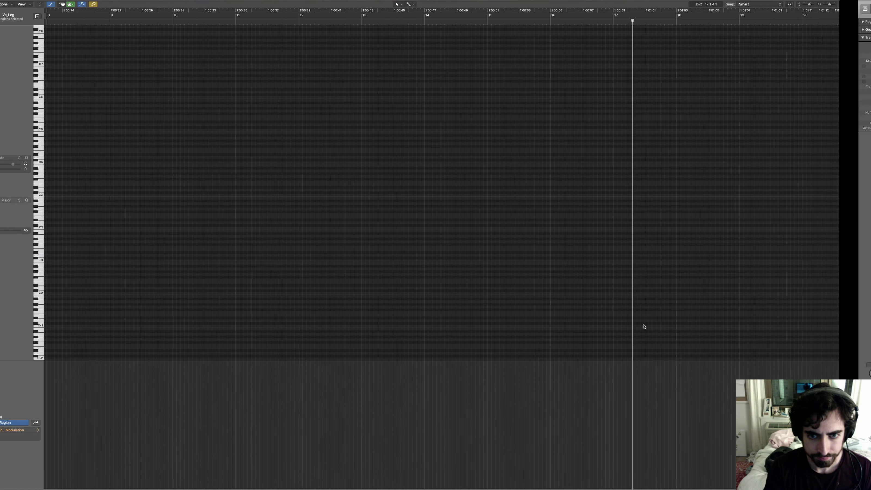
pyautogui.press('space')
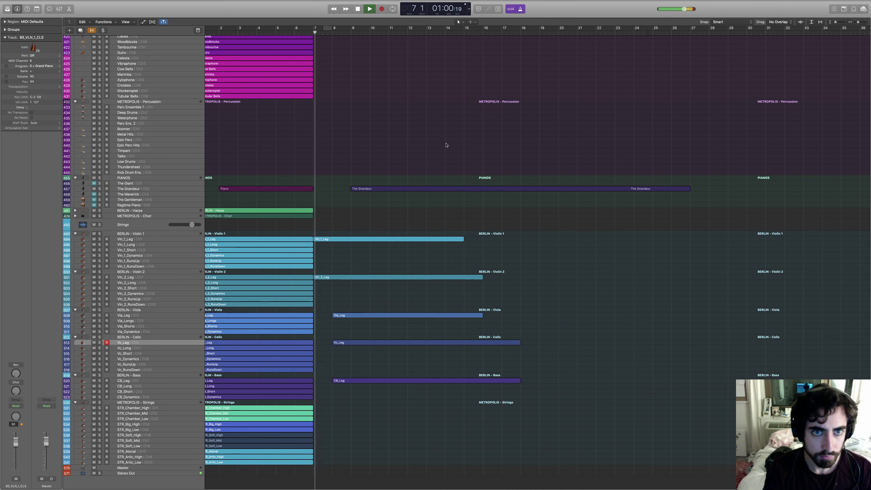
# Step: Select the TBN_2_Leg track in the BERLIN - Trombones group for recording
pyautogui.scroll(10, 445, 142)
pyautogui.scroll(3, 337, 203)
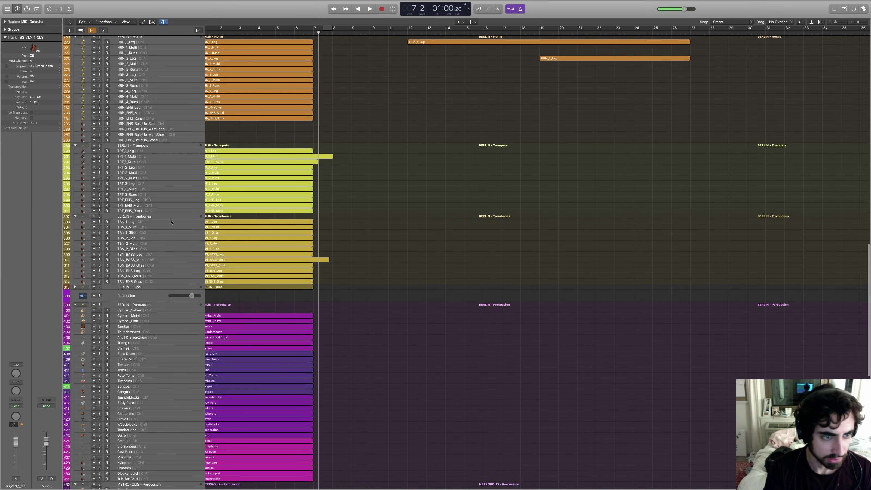
pyautogui.click(304, 221)
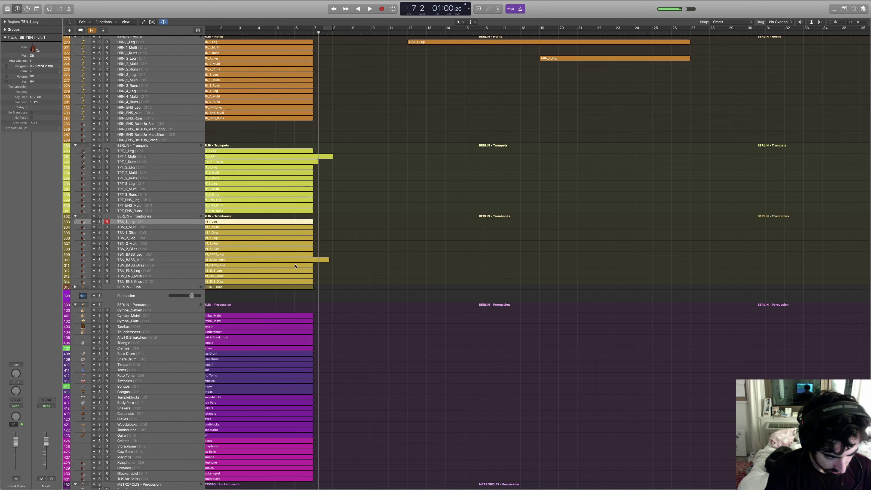
pyautogui.click(148, 238)
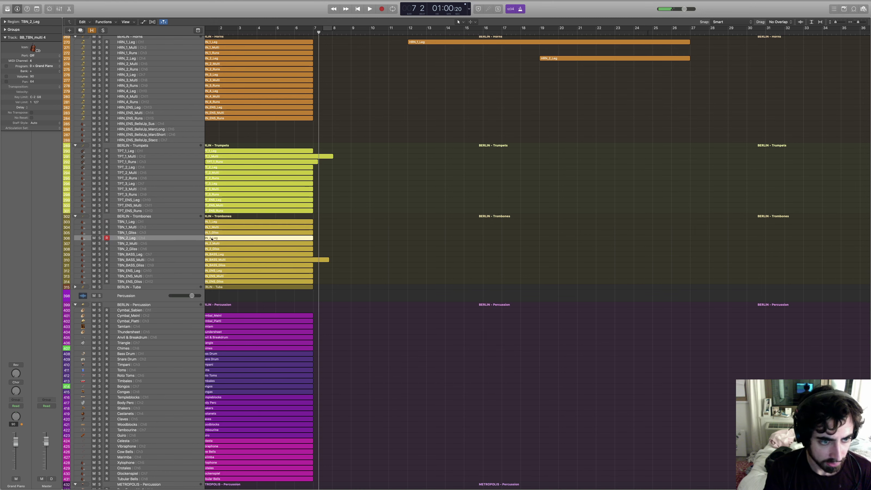
pyautogui.scroll(-3, 272, 283)
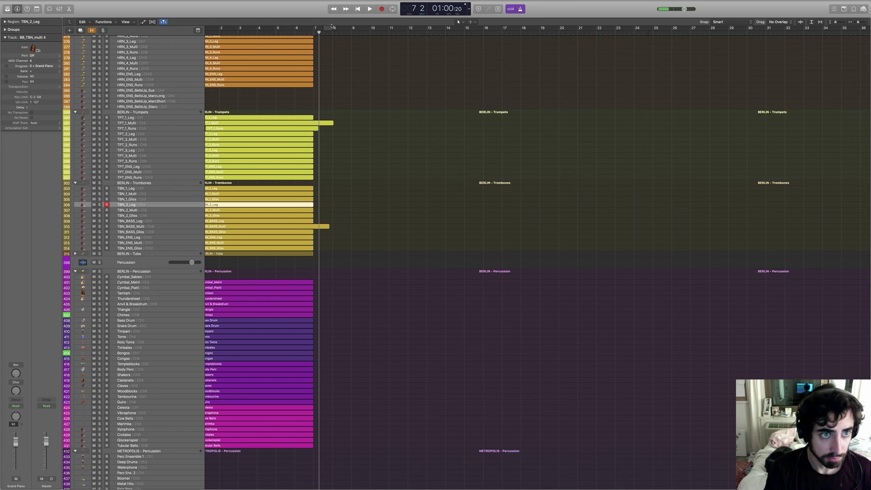
pyautogui.click(382, 10)
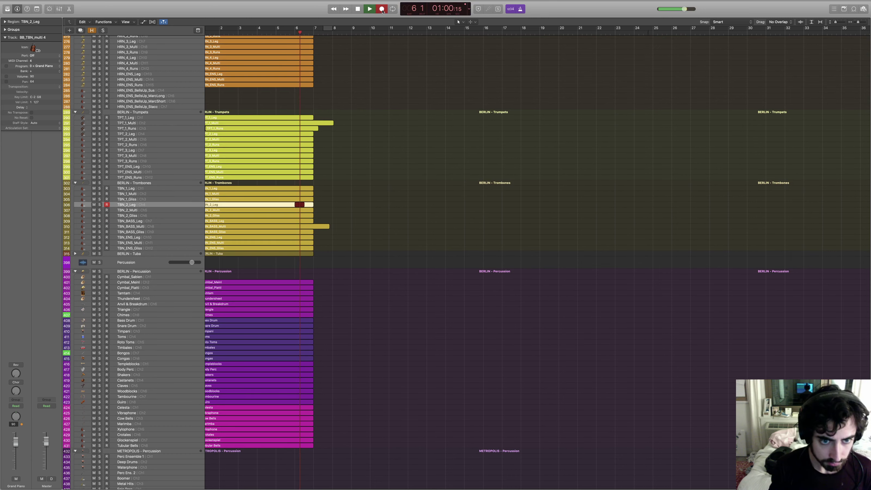
pyautogui.press('space')
pyautogui.scroll(-15, 395, 113)
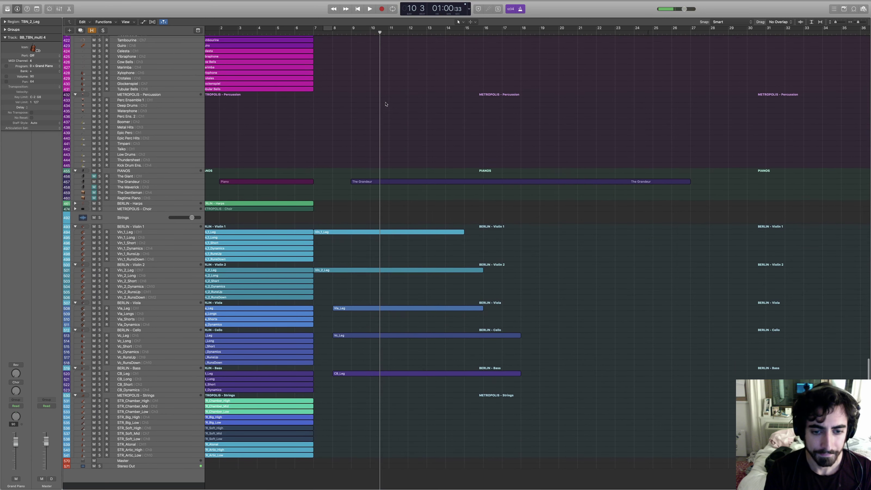
pyautogui.click(332, 34)
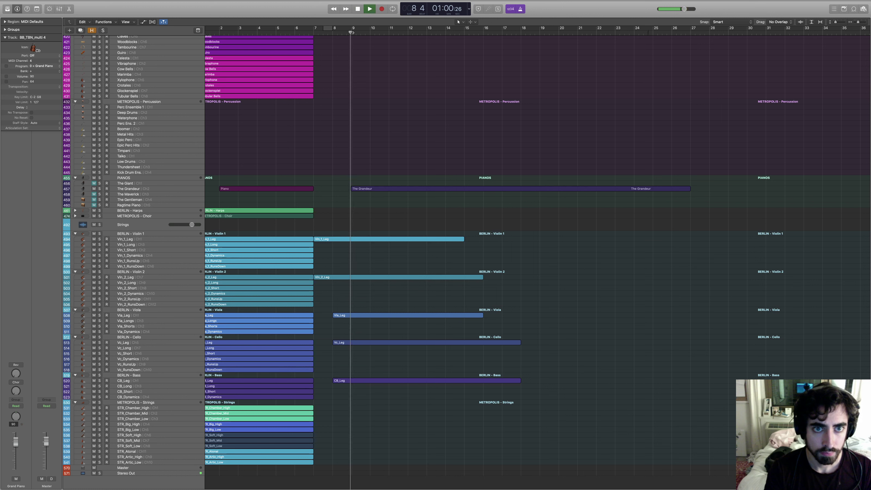
pyautogui.click(382, 10)
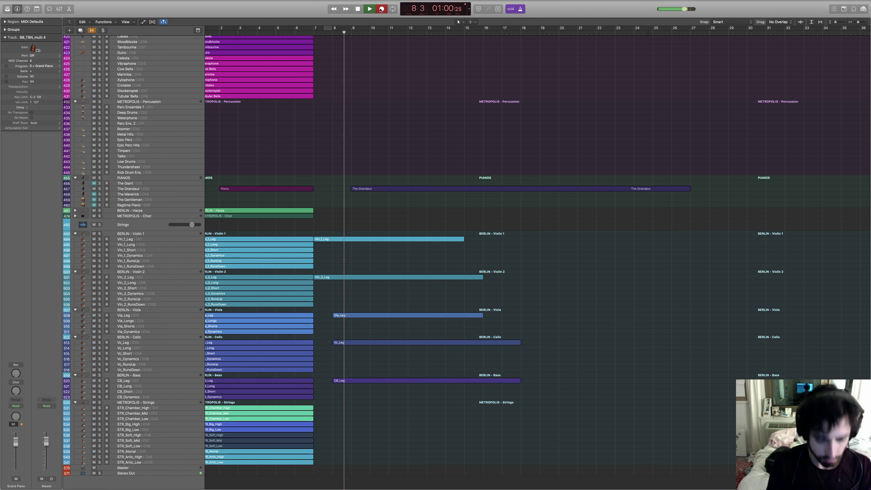
pyautogui.press('space')
# Step: Record a trombone part on TBN_2_Leg from bar 8, with its lead-in, to about bar 16
pyautogui.click(332, 32)
pyautogui.press('r')
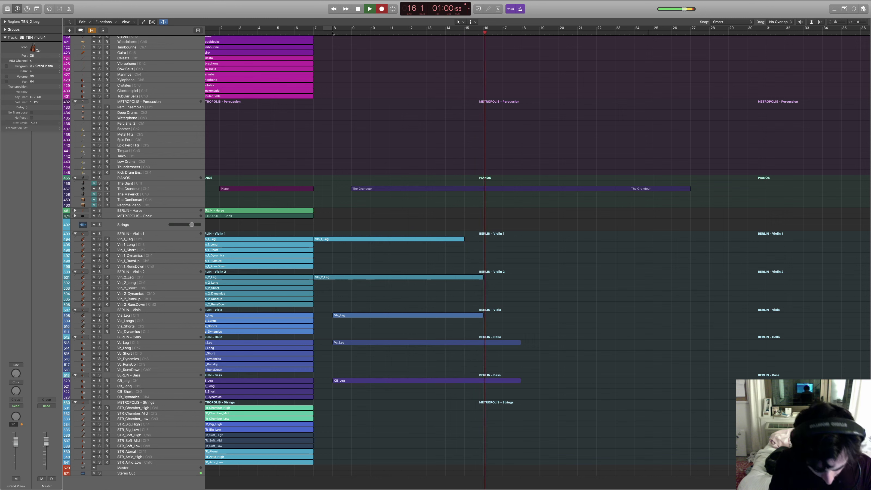
pyautogui.press('space')
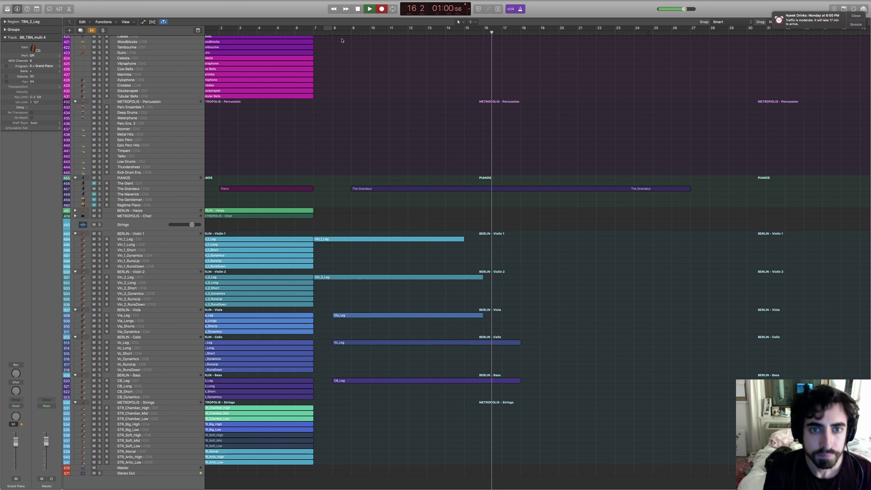
# Step: Open the recorded TBN_2_Leg region in the Piano Roll and play it back from bar 8
pyautogui.click(332, 33)
pyautogui.scroll(20, 208, 180)
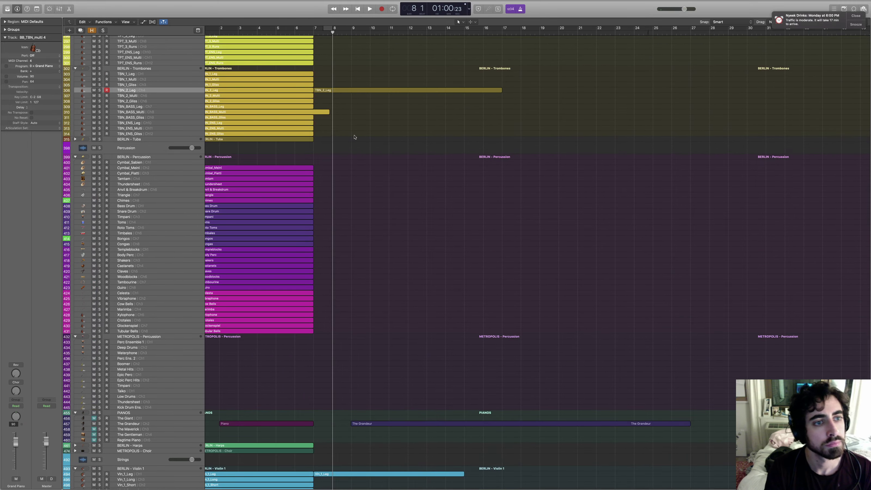
pyautogui.doubleClick(349, 90)
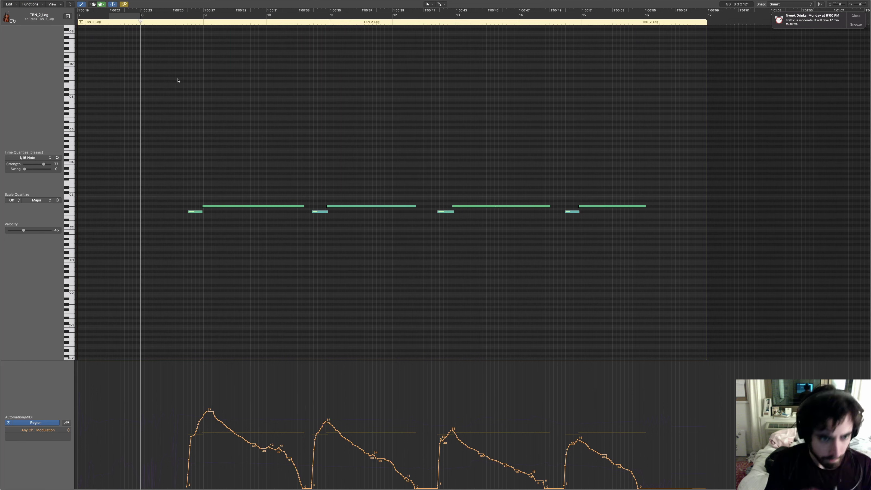
pyautogui.press('space')
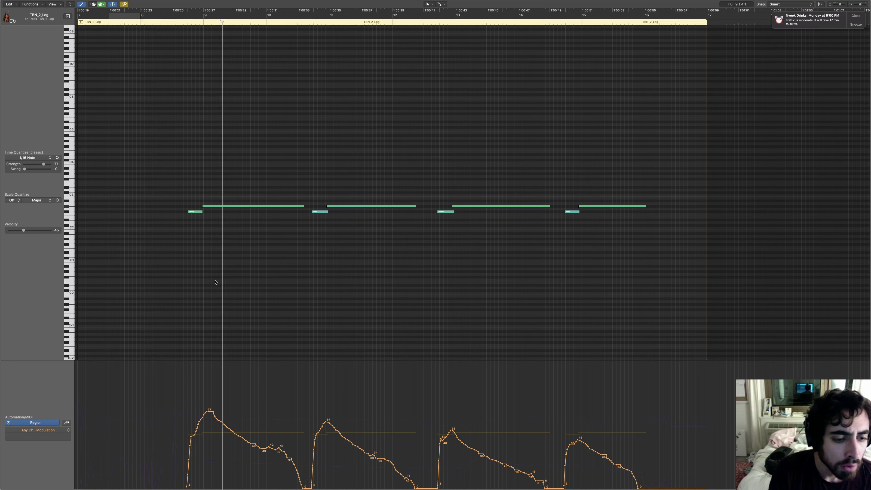
# Step: Reshape the TBN_2_Leg modulation curve so its four phrases start at about 64, 61, 57 and 53, and close the Piano Roll
pyautogui.moveTo(206, 412); pyautogui.dragTo(175, 425)
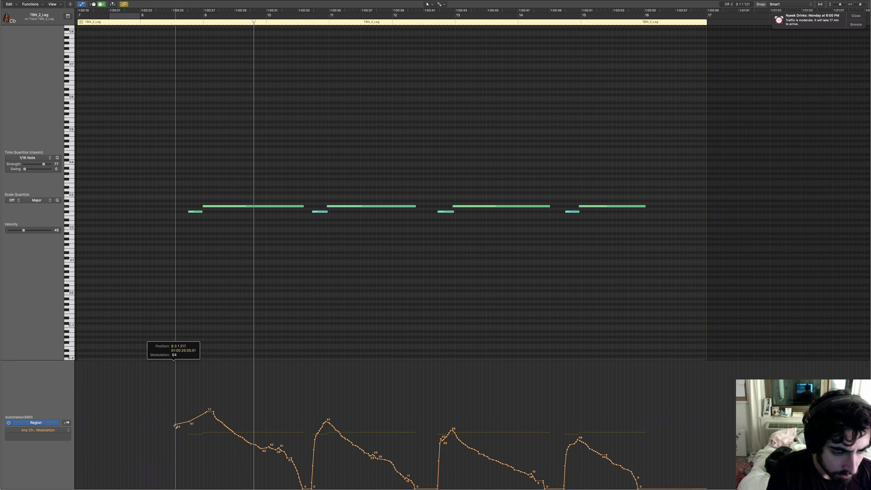
pyautogui.click(311, 427)
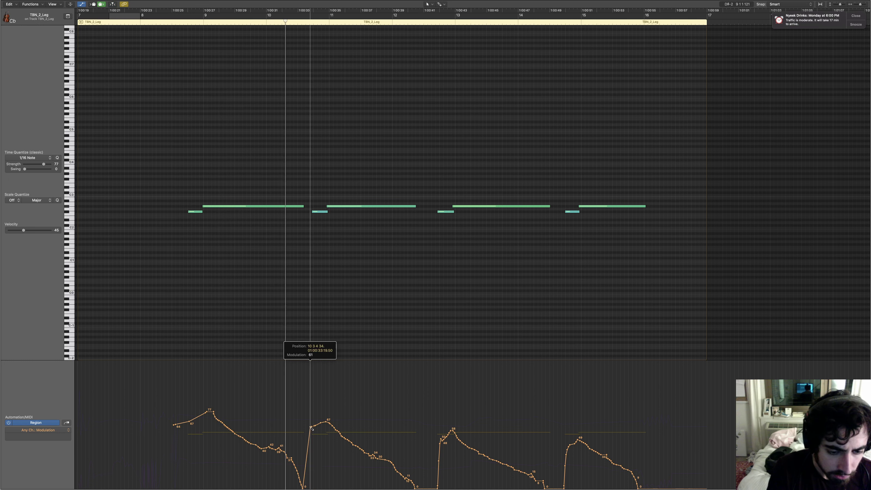
pyautogui.moveTo(436, 429); pyautogui.dragTo(434, 433)
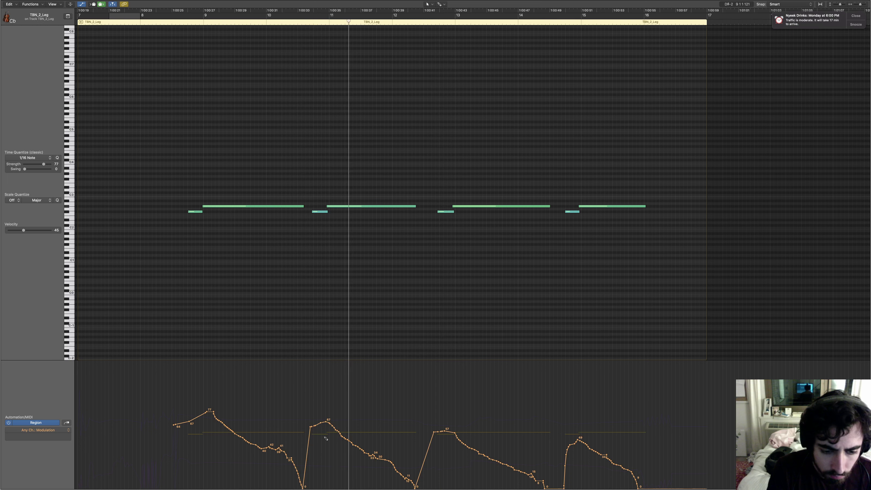
pyautogui.moveTo(310, 426); pyautogui.dragTo(378, 456)
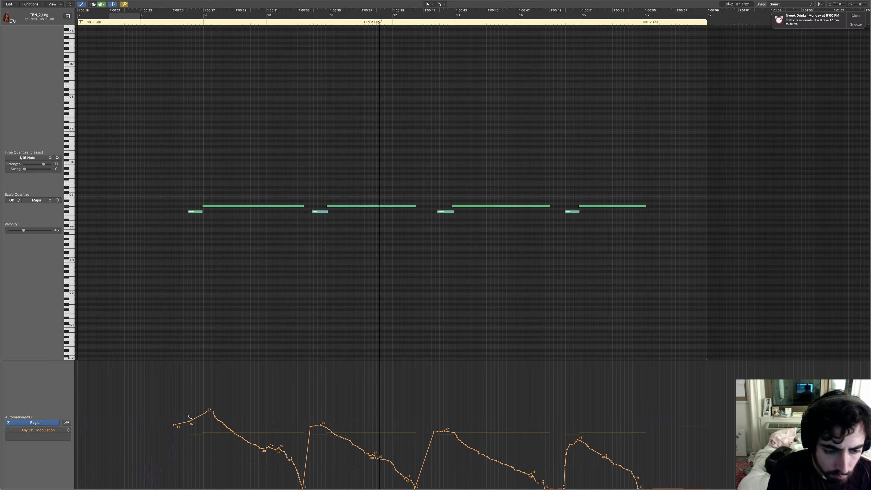
pyautogui.moveTo(189, 417); pyautogui.dragTo(246, 439)
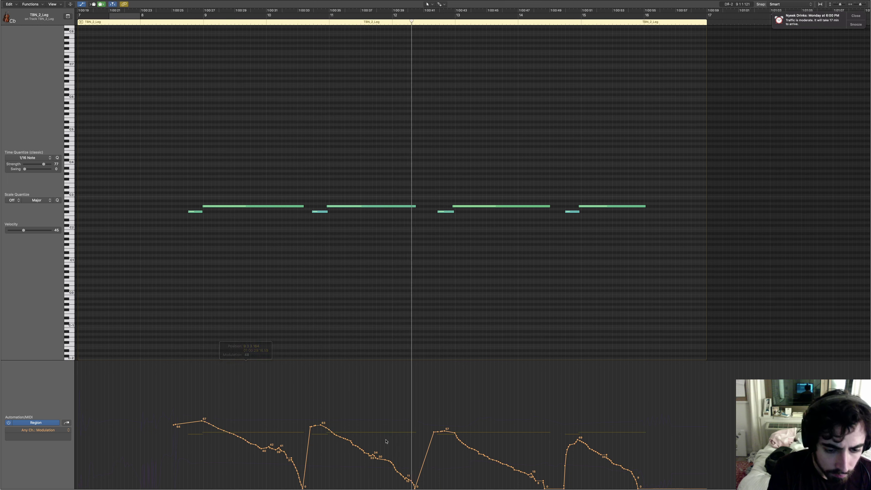
pyautogui.moveTo(581, 440); pyautogui.dragTo(565, 436)
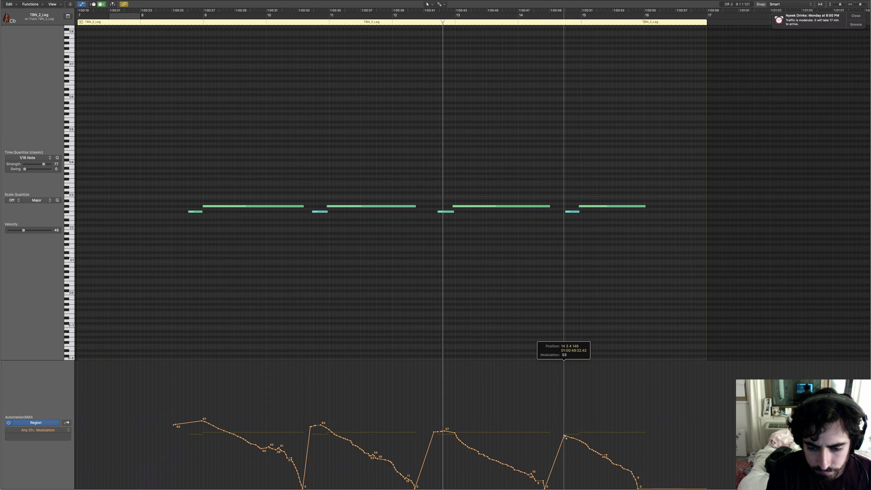
pyautogui.click(112, 4)
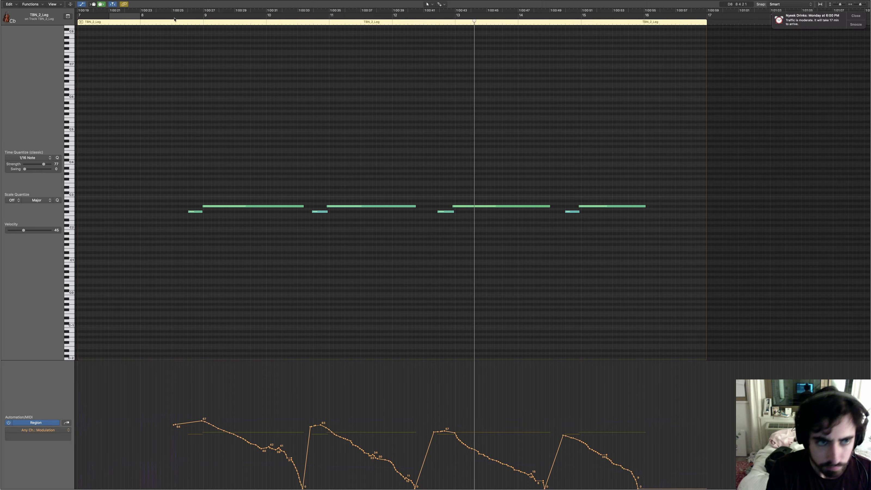
pyautogui.click(175, 19)
pyautogui.press('super+w')
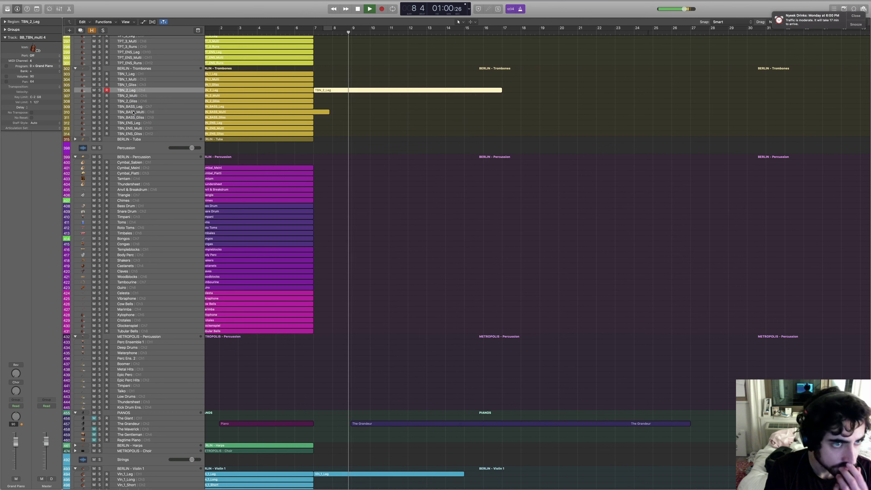
# Step: Rehearse a bass trombone part on TBN_BASS_Leg against playback and record it from bar 8 to about bar 16
pyautogui.click(133, 107)
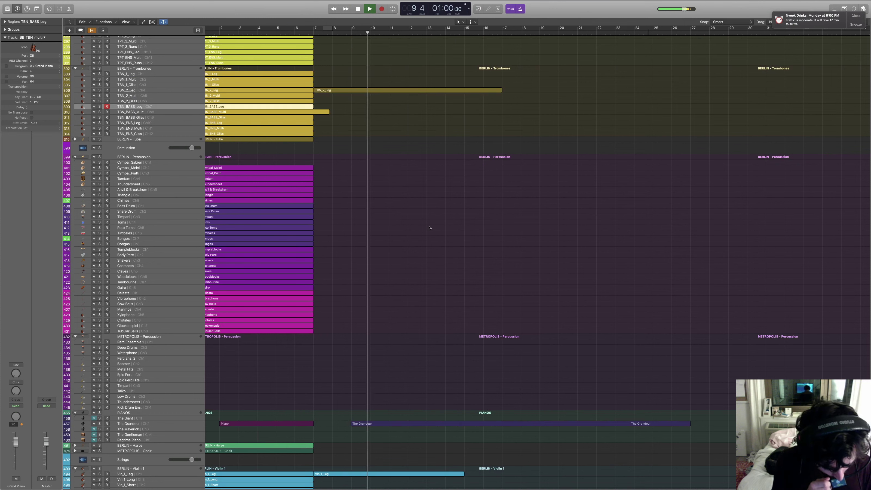
pyautogui.click(430, 150)
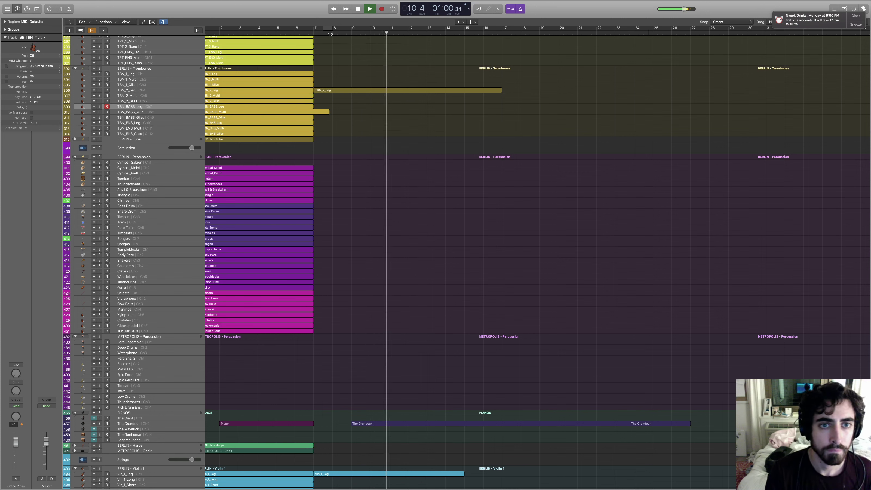
pyautogui.click(330, 34)
pyautogui.click(381, 9)
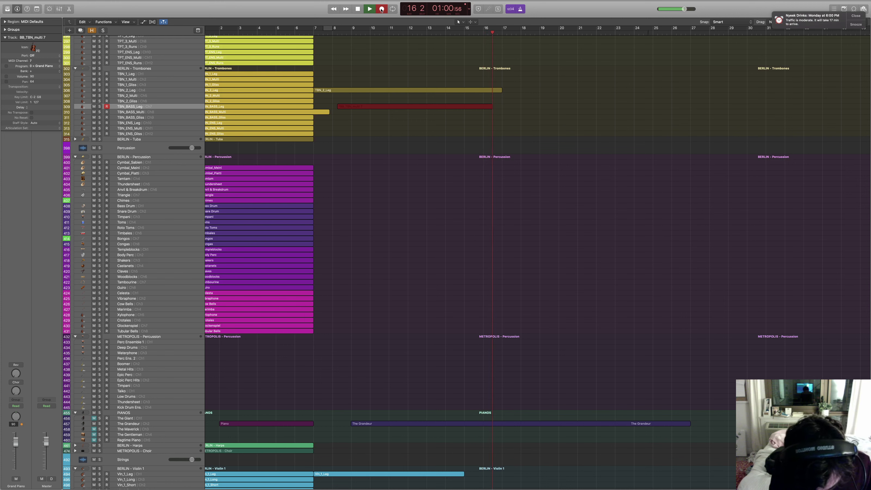
pyautogui.click(382, 9)
pyautogui.click(327, 32)
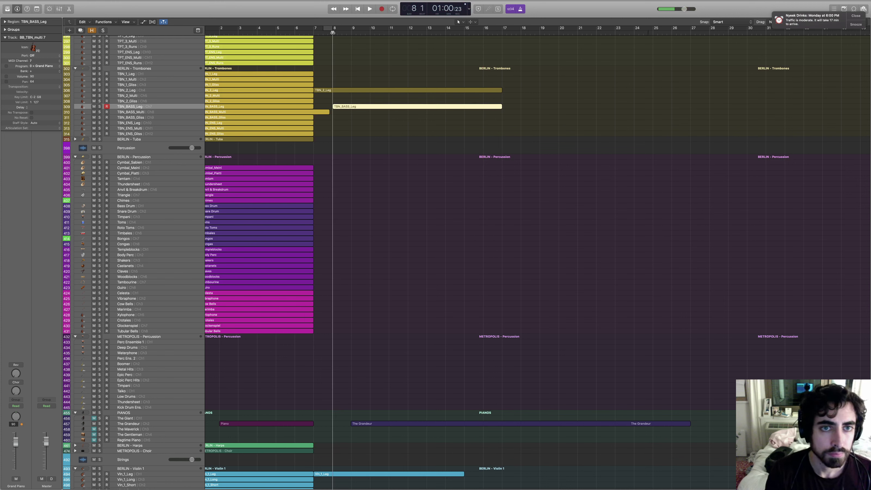
pyautogui.press('space')
pyautogui.press('space')
# Step: Record a tuba part on TBA_Leg from around bar 8 to bar 19 and return the playhead to just before bar 8
pyautogui.scroll(3, 145, 144)
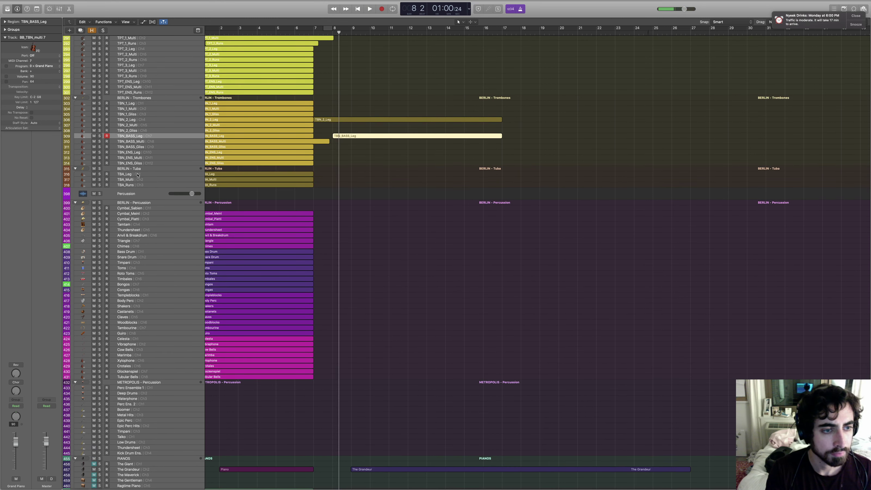
pyautogui.click(137, 175)
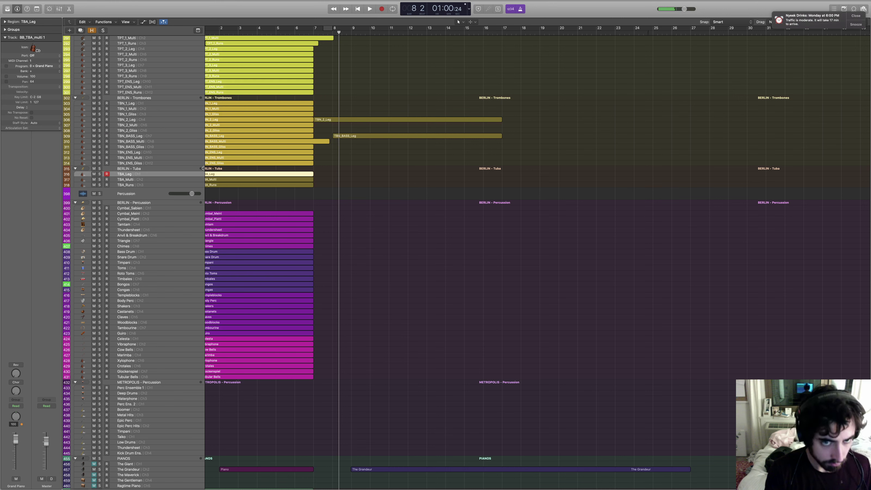
pyautogui.press('r')
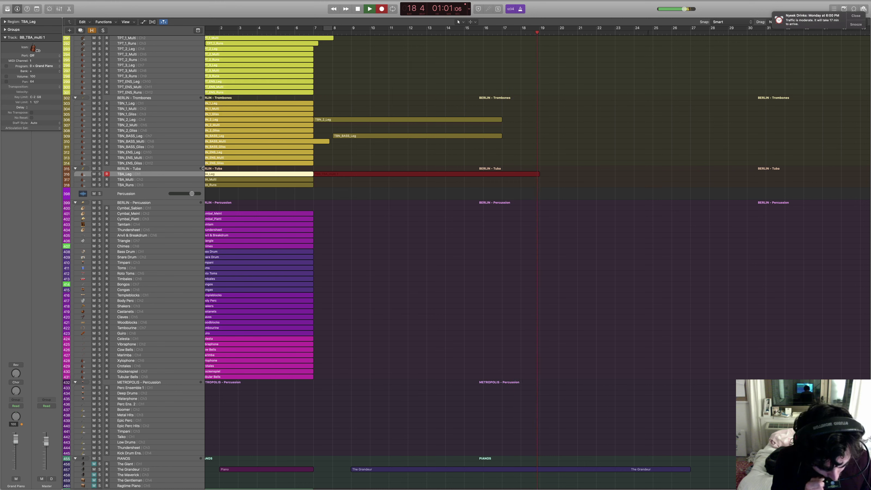
pyautogui.press('space')
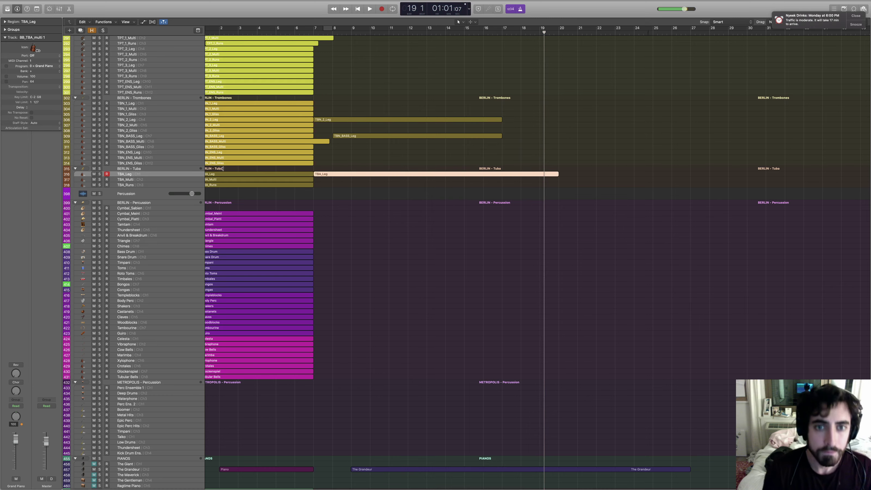
pyautogui.click(327, 36)
pyautogui.scroll(-5, 308, 142)
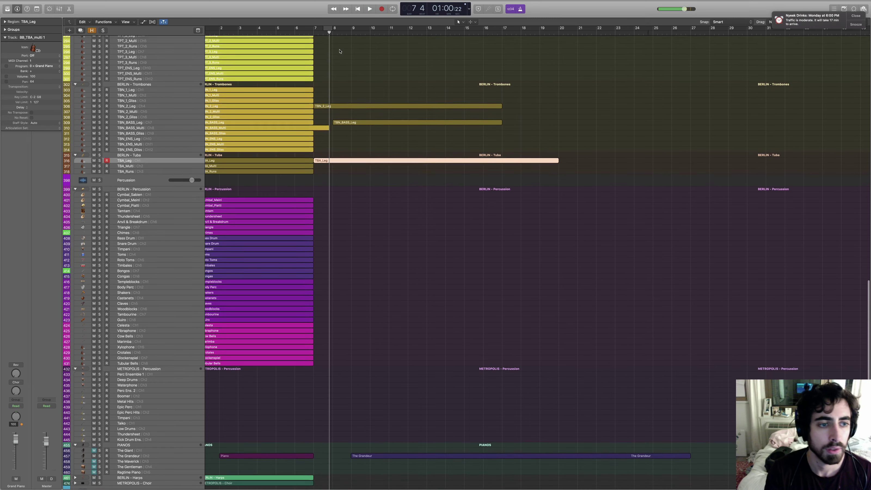
# Step: Start playback from just before bar 8 and select the Cymbal_Sabien track in the BERLIN Percussion folder
pyautogui.scroll(15, 389, 126)
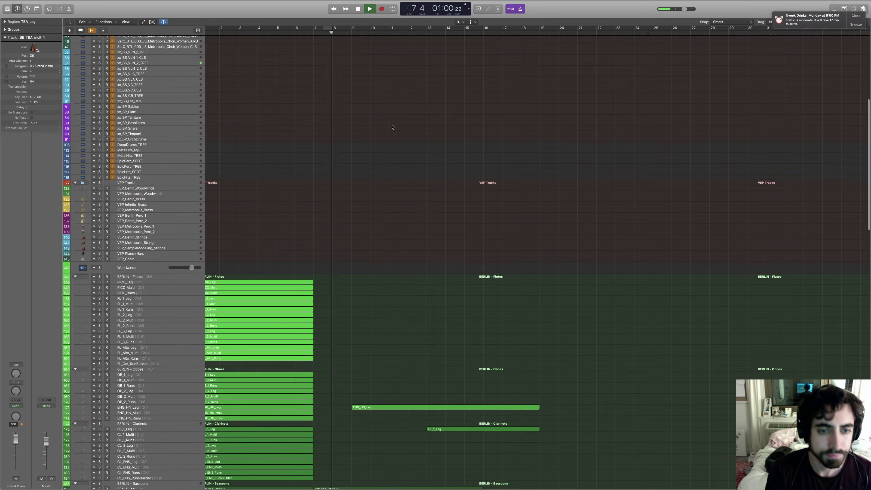
pyautogui.scroll(-8, 389, 126)
pyautogui.press('space')
pyautogui.scroll(-10, 194, 303)
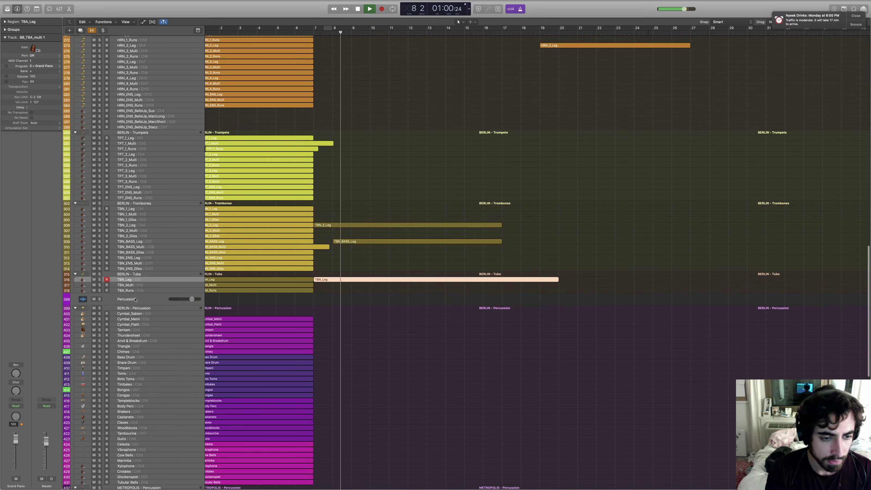
pyautogui.click(132, 317)
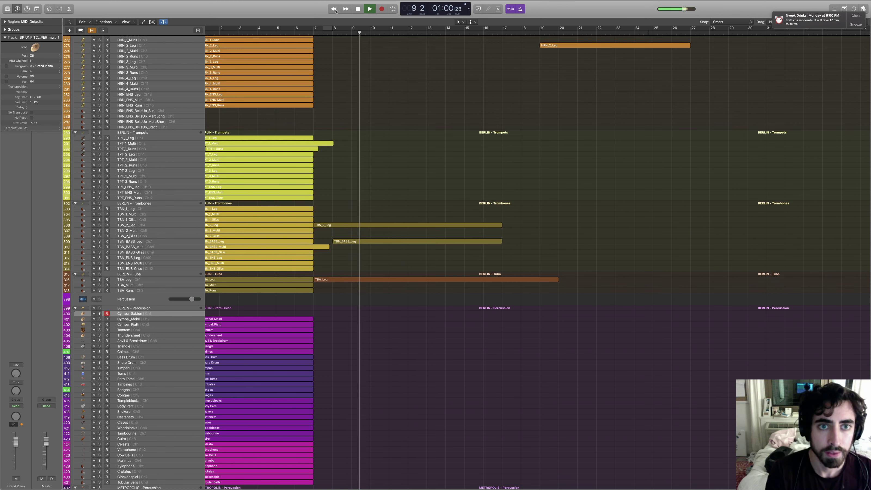
pyautogui.click(333, 33)
pyautogui.press('r')
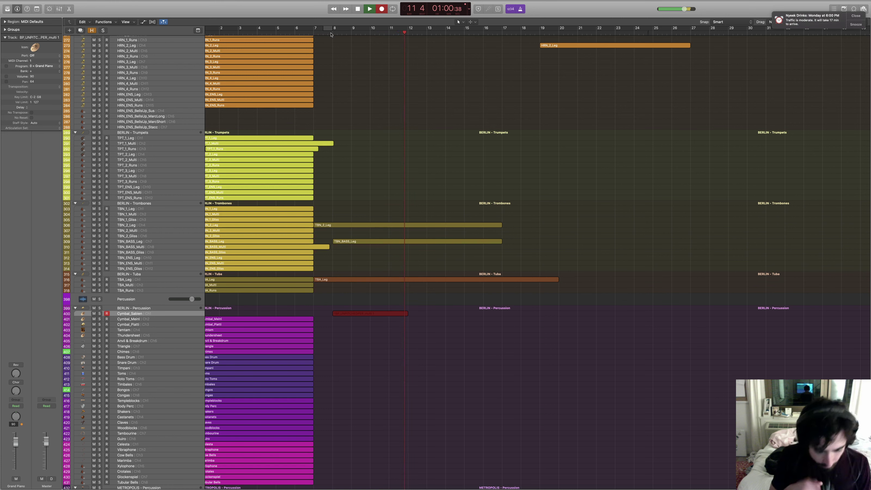
pyautogui.press('space')
pyautogui.press('super+z')
# Step: Record a cymbal part on Cymbal_Sabien from bar 8 to about bar 18 and return the playhead to bar 8
pyautogui.click(333, 32)
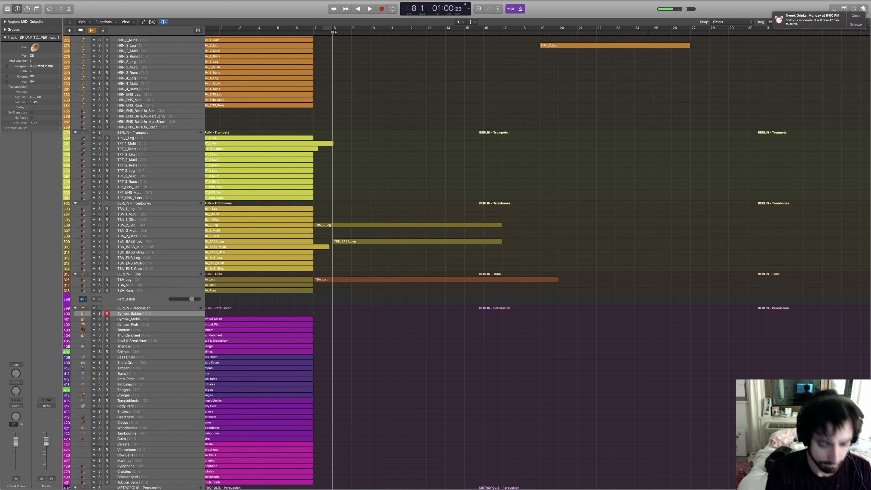
pyautogui.press('r')
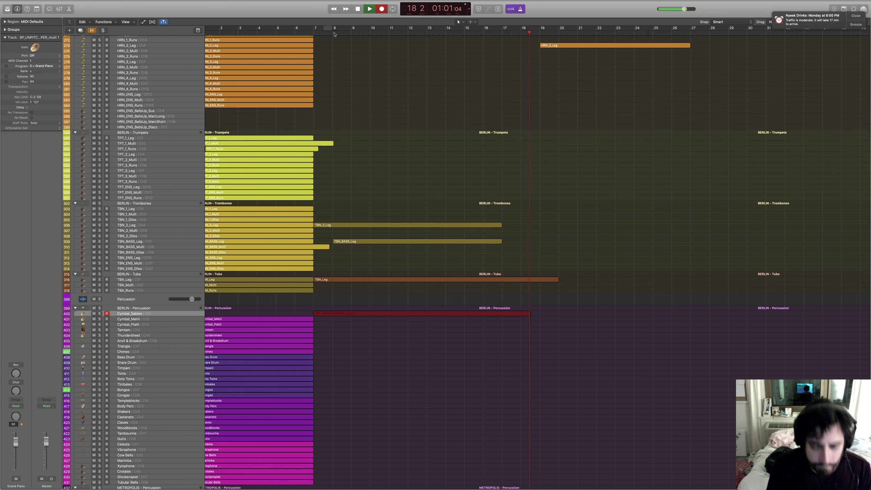
pyautogui.press('space')
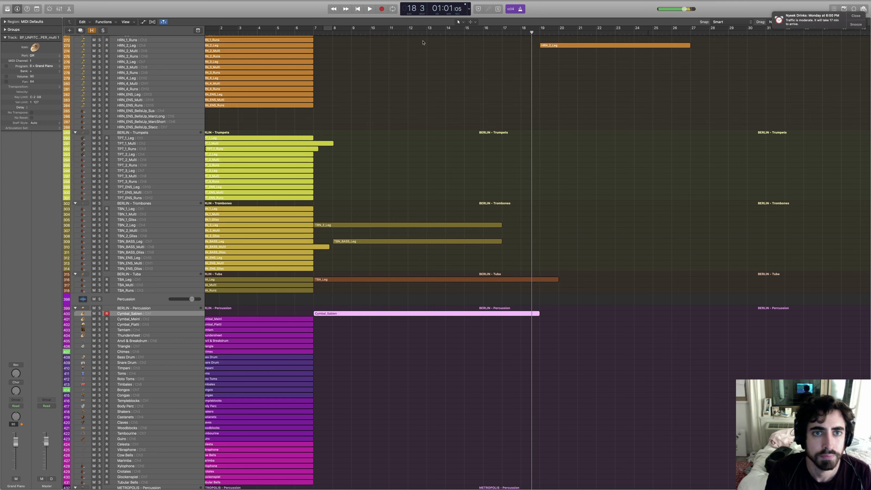
pyautogui.click(332, 37)
# Step: Select the Cymbal_Piatti track during playback and record a short part on it from just before bar 8 to about bar 9
pyautogui.scroll(-5, 391, 84)
pyautogui.scroll(10, 425, 61)
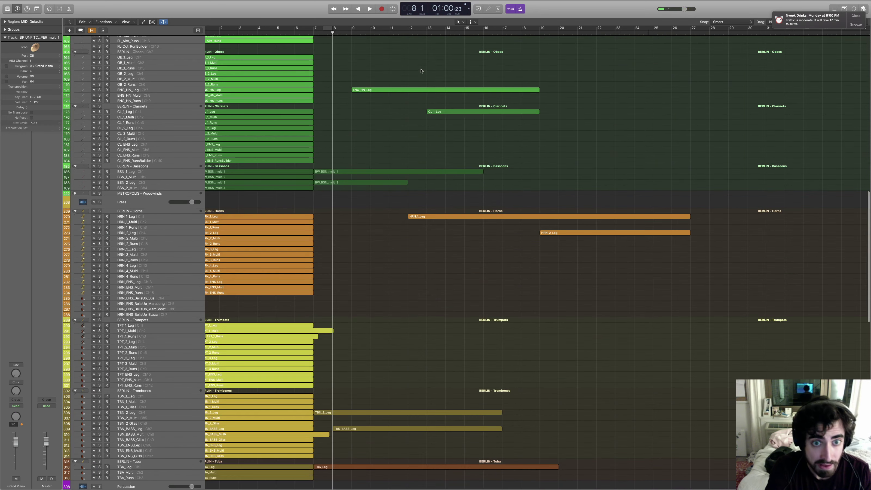
pyautogui.scroll(-12, 422, 72)
pyautogui.press('space')
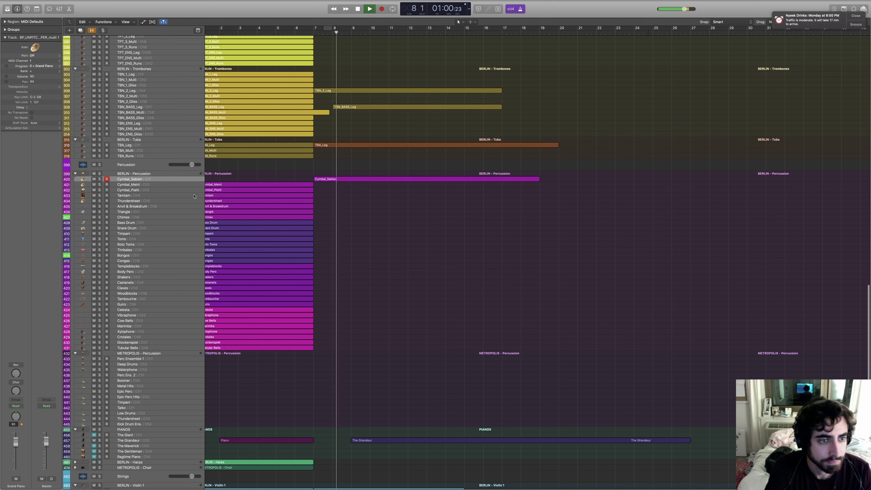
pyautogui.scroll(-1, 275, 172)
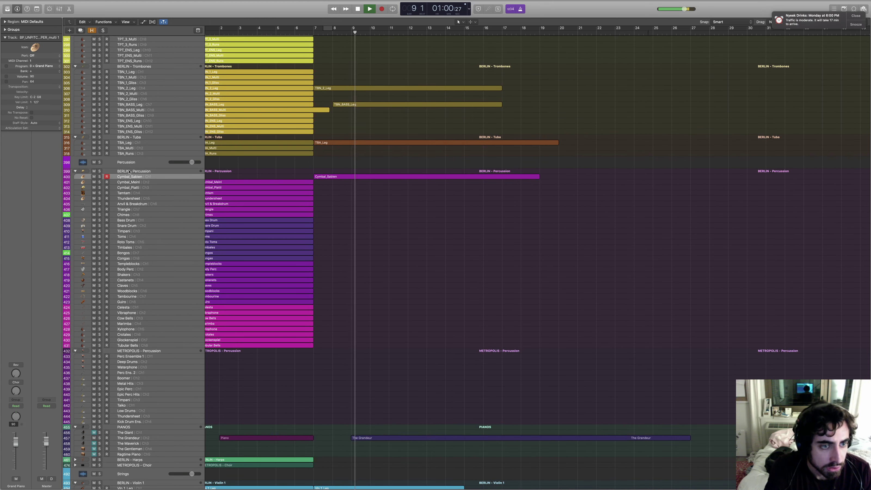
pyautogui.click(137, 187)
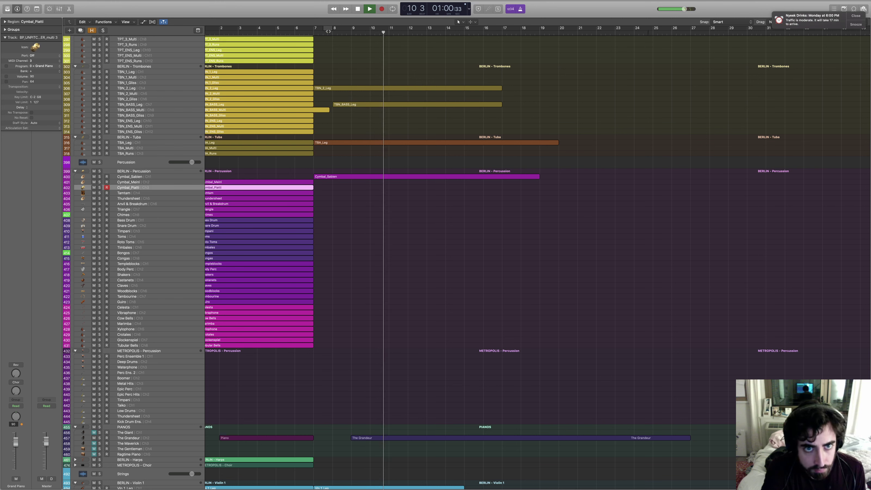
pyautogui.press('space')
pyautogui.press('r')
pyautogui.scroll(1, 392, 90)
pyautogui.scroll(3, 392, 89)
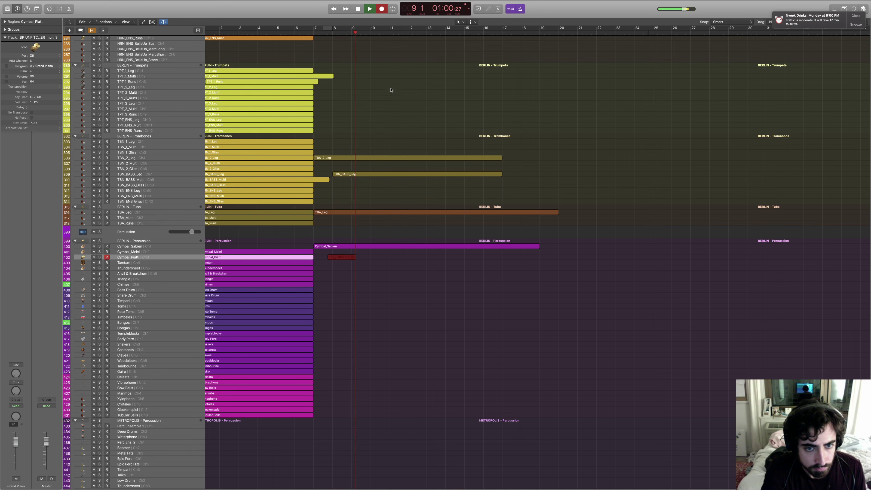
pyautogui.press('space')
# Step: Select the Tamtam track in the BERLIN Percussion folder and clear the region selection
pyautogui.scroll(-8, 370, 181)
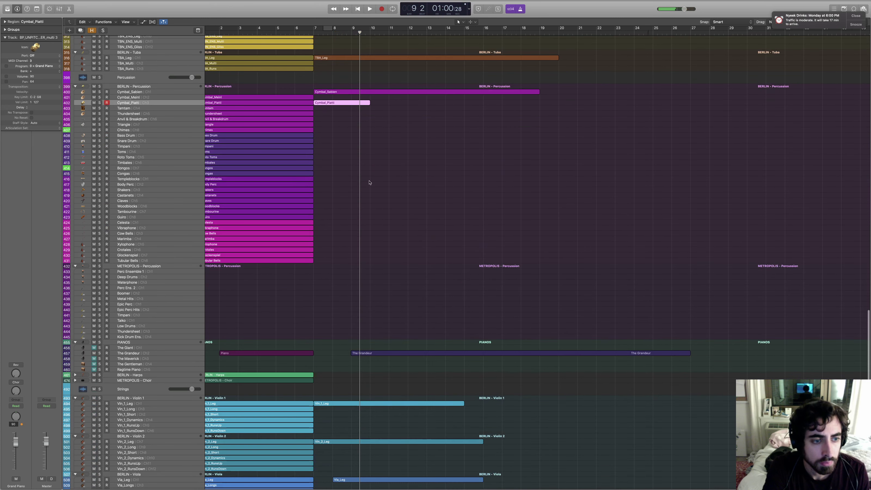
pyautogui.click(139, 113)
pyautogui.click(138, 109)
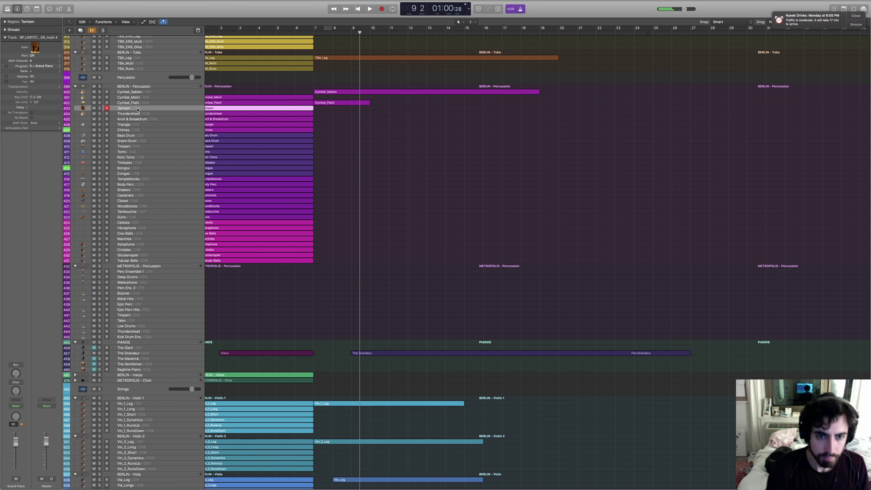
pyautogui.click(407, 136)
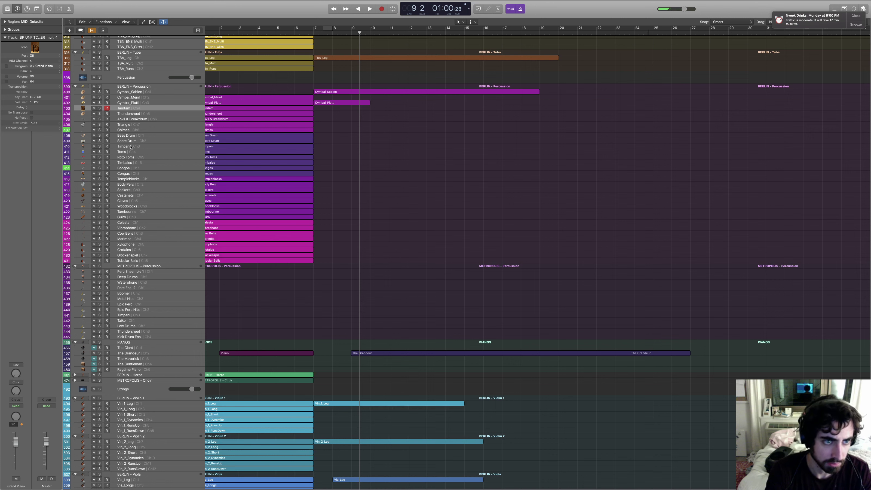
# Step: Record a timpani part on the BERLIN Timpani track from bar 8 to about bar 10
pyautogui.click(131, 147)
pyautogui.click(332, 32)
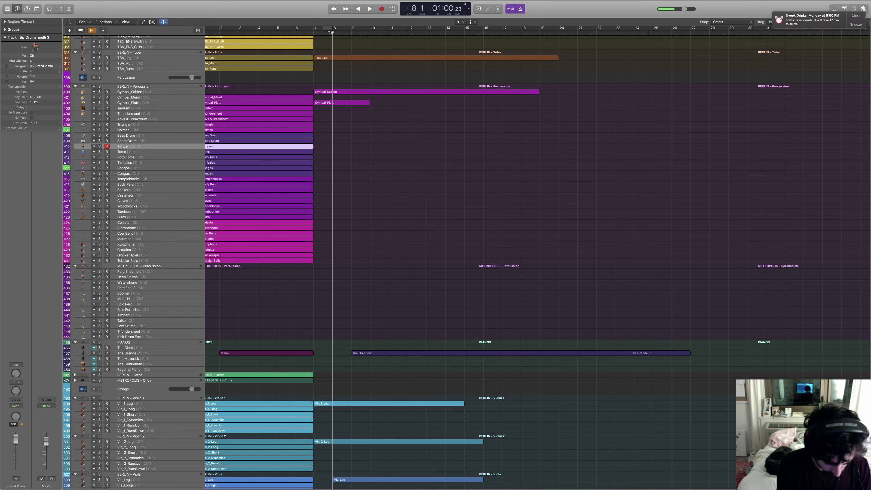
pyautogui.press('r')
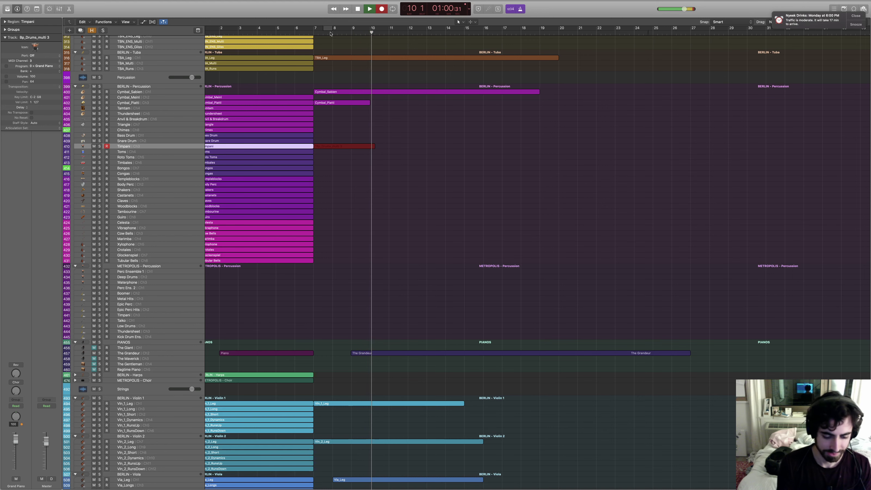
pyautogui.press('space')
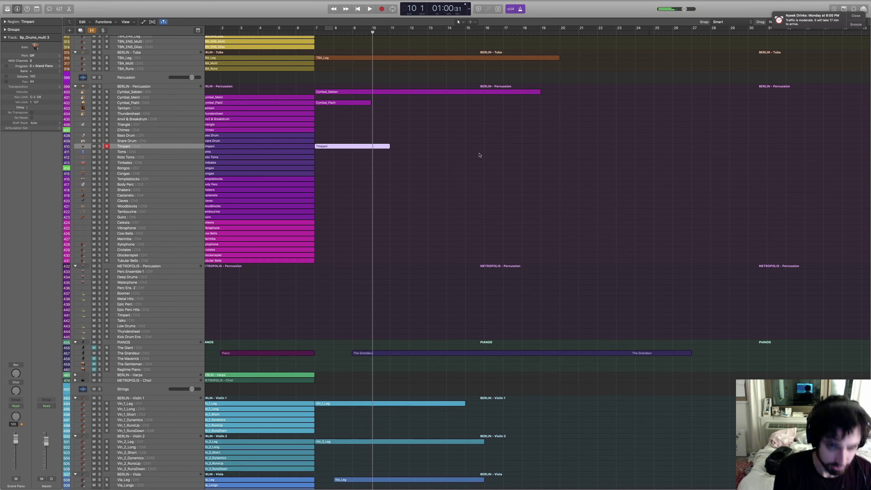
# Step: In the Timpani region, lower the note before bar 8 to the pitch of bar 9's low note and delete all notes from bar 9 on
pyautogui.doubleClick(348, 147)
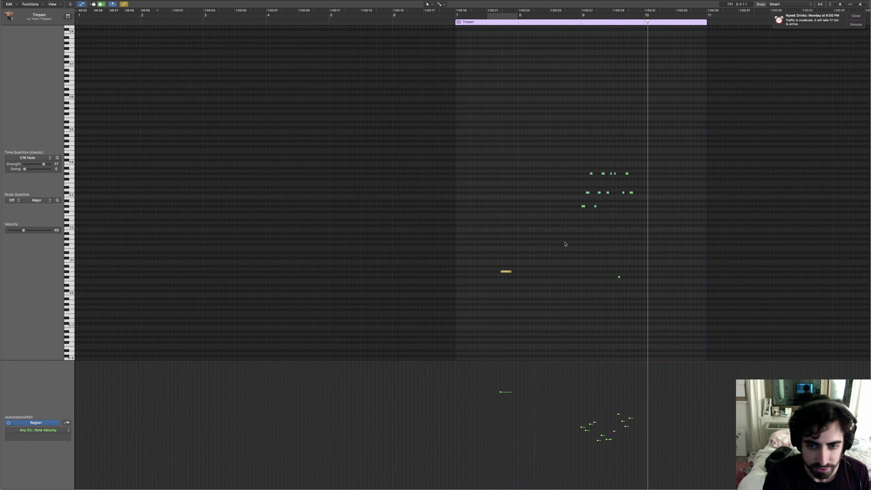
pyautogui.moveTo(507, 271); pyautogui.dragTo(506, 277)
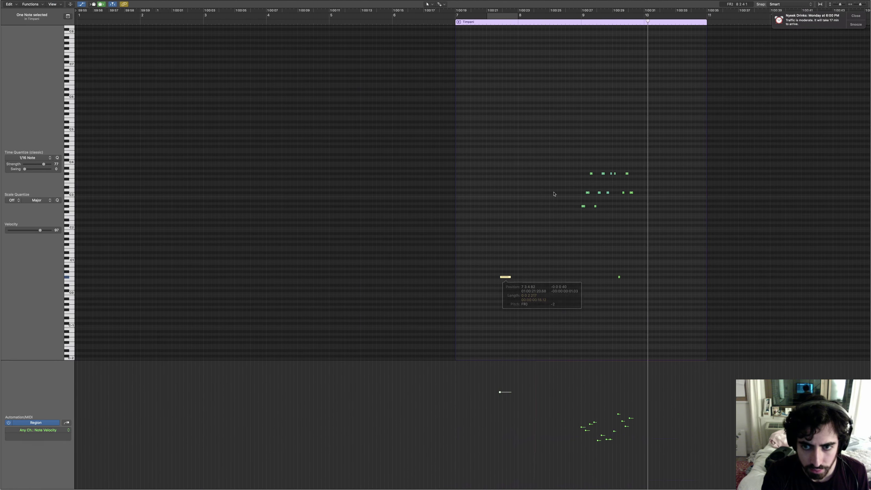
pyautogui.moveTo(573, 156); pyautogui.dragTo(658, 289)
pyautogui.press('Delete')
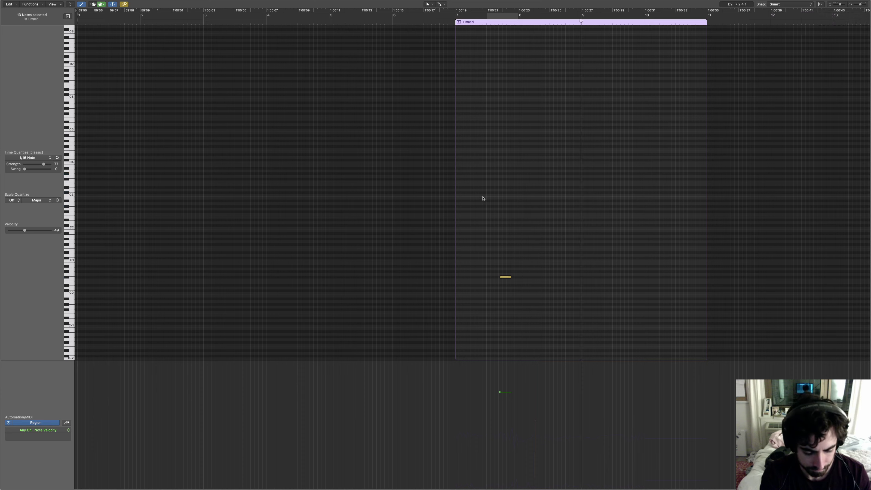
# Step: Record another timpani take from bar 9 to about bar 14 and delete its notes, keeping the low note before bar 8
pyautogui.press('space')
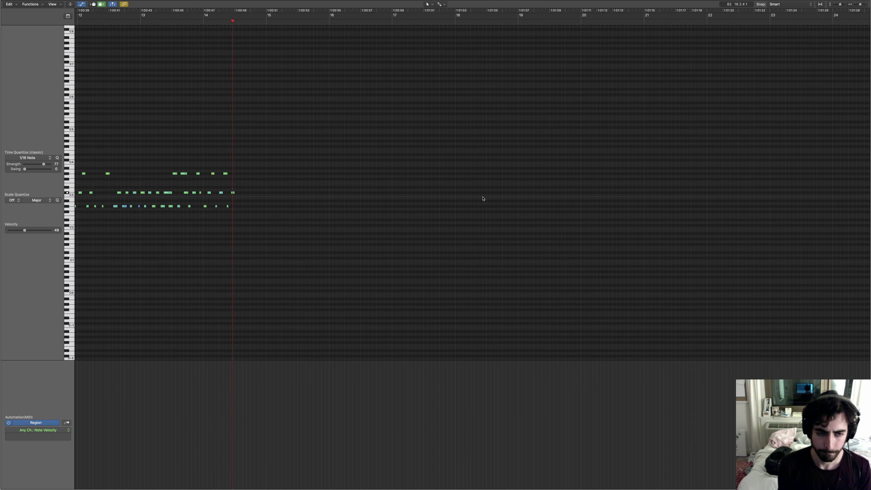
pyautogui.press('space')
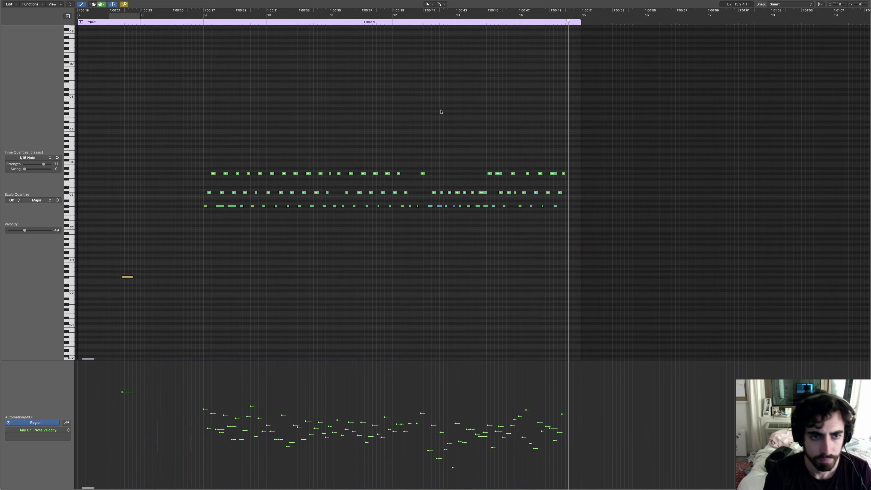
pyautogui.hscroll(-2, 422, 80)
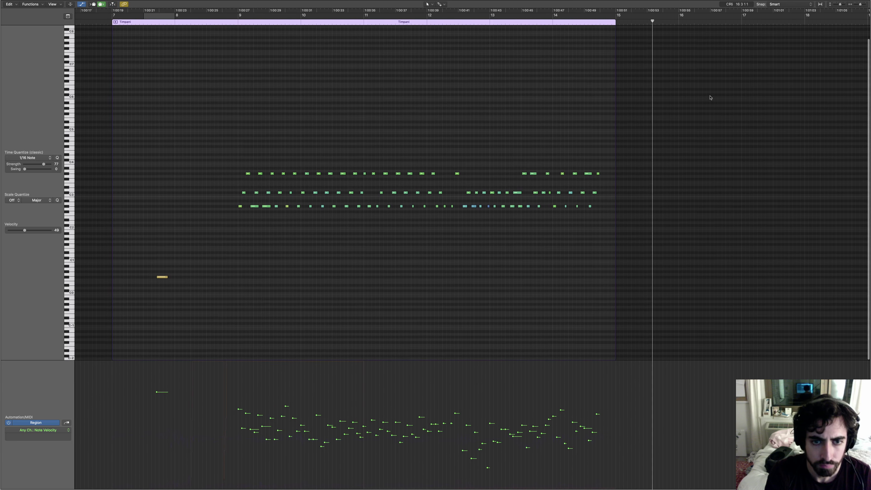
pyautogui.moveTo(709, 97); pyautogui.dragTo(193, 235)
pyautogui.press('Delete')
# Step: Record a repeating three-note timpani pattern into the Timpani region from around bar 9 to bar 13
pyautogui.click(227, 23)
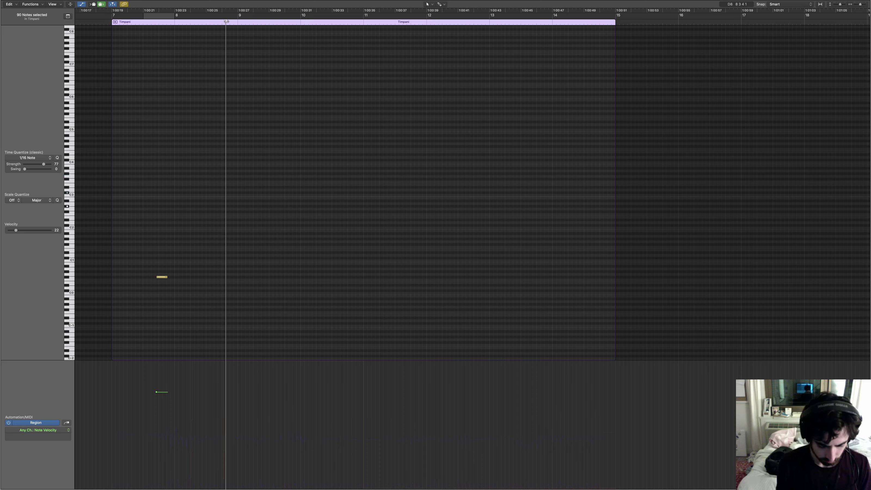
pyautogui.press('r')
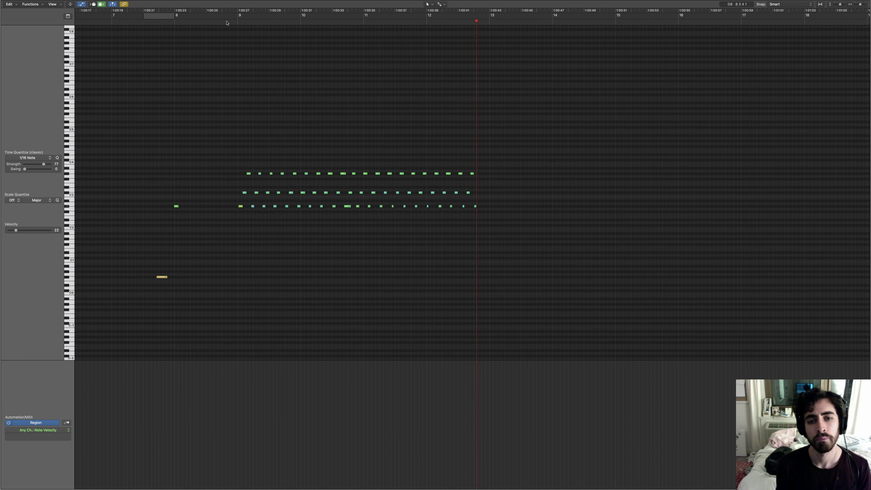
pyautogui.press('space')
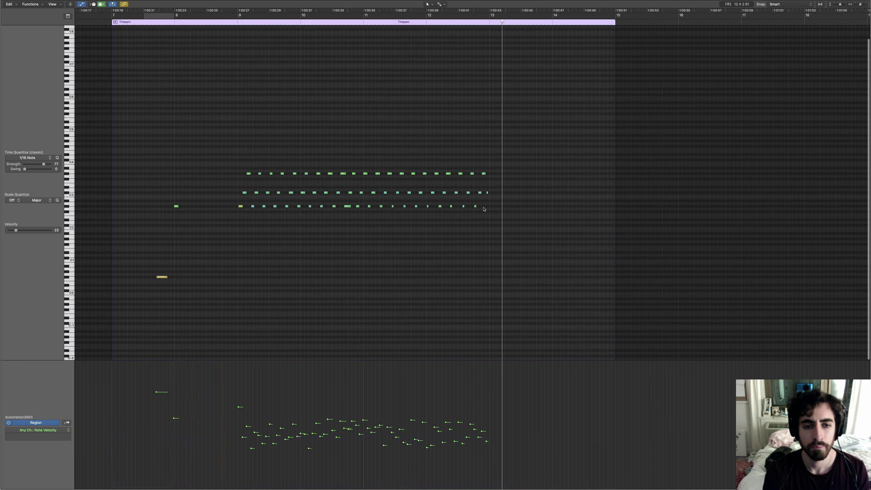
# Step: Copy the timpani pattern from bars 9–12 to bar 13 and quantize both passes to 1/16 notes
pyautogui.moveTo(550, 136); pyautogui.dragTo(199, 227)
pyautogui.moveTo(241, 206)
pyautogui.mouseDown()
pyautogui.moveTo(505, 208)
pyautogui.moveTo(492, 208)
pyautogui.mouseUp()
pyautogui.moveTo(768, 160)
pyautogui.mouseDown()
pyautogui.moveTo(352, 249)
pyautogui.moveTo(237, 240)
pyautogui.mouseUp()
pyautogui.click(57, 158)
pyautogui.click(304, 121)
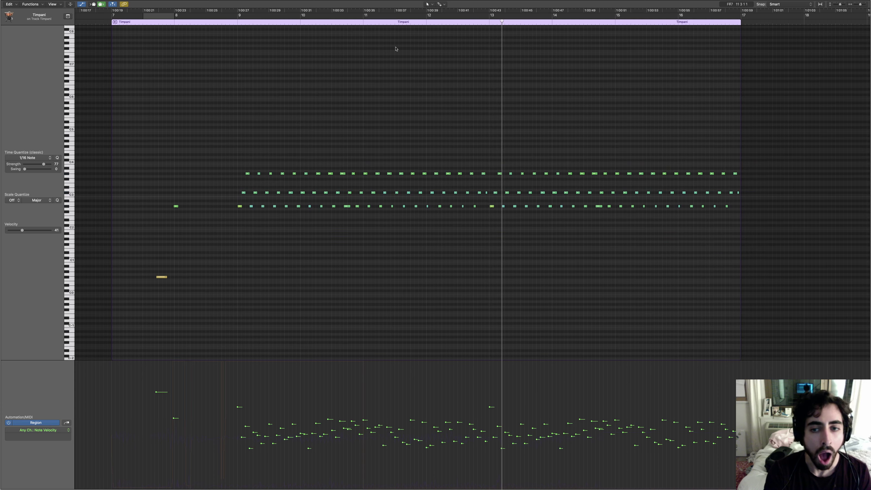
# Step: Play back the quantized timpani pattern, close the Piano Roll and deselect the Timpani region
pyautogui.press('space')
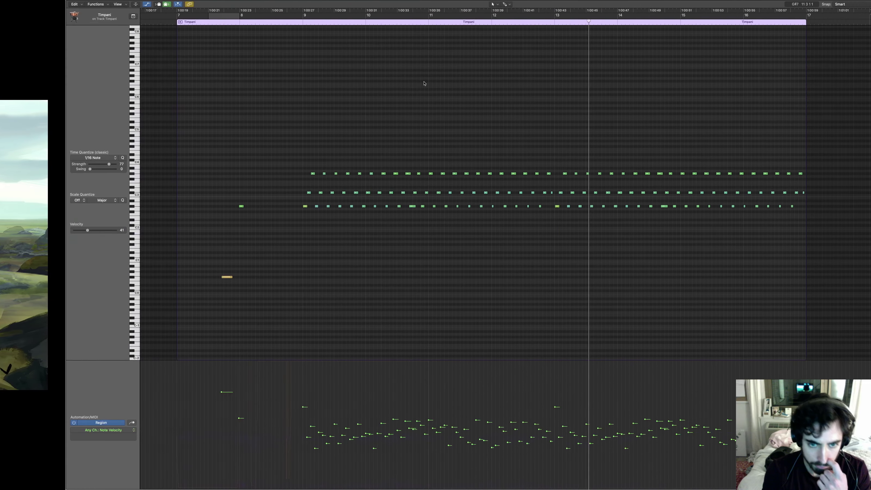
pyautogui.press('super+w')
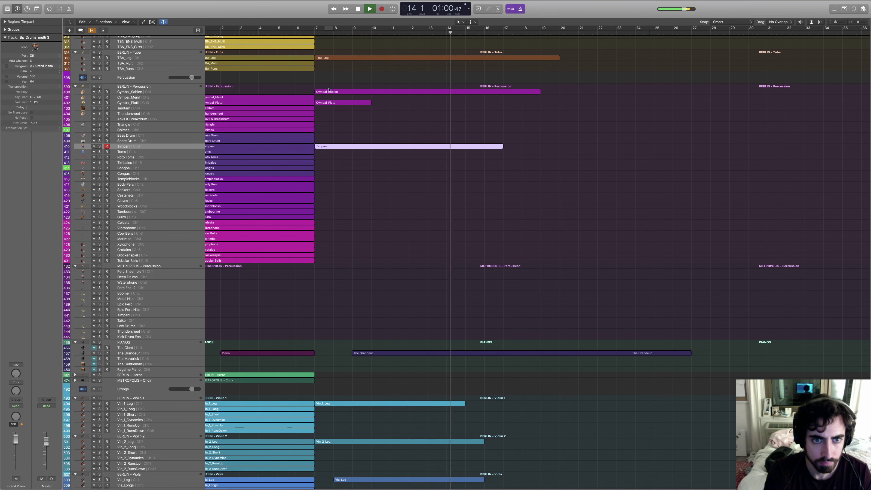
pyautogui.click(402, 166)
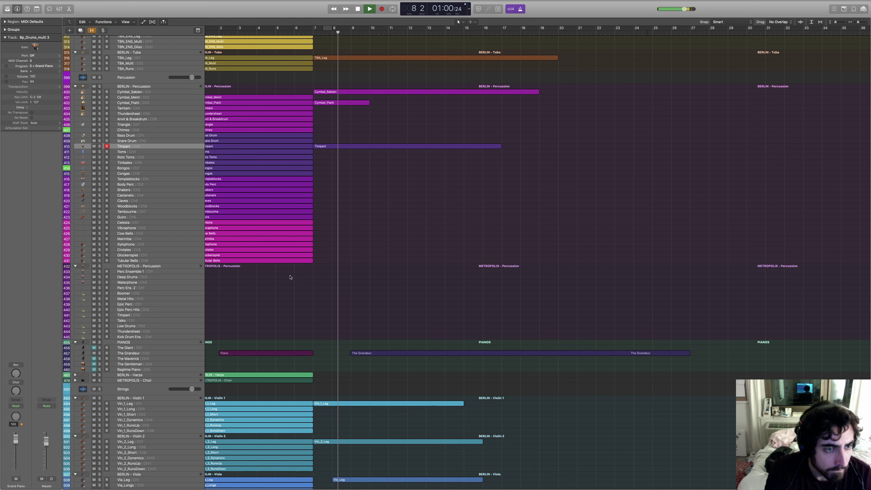
# Step: Expand the METROPOLIS Choir folder and select the Women Leg Power track during playback
pyautogui.scroll(1, 295, 274)
pyautogui.scroll(-10, 309, 269)
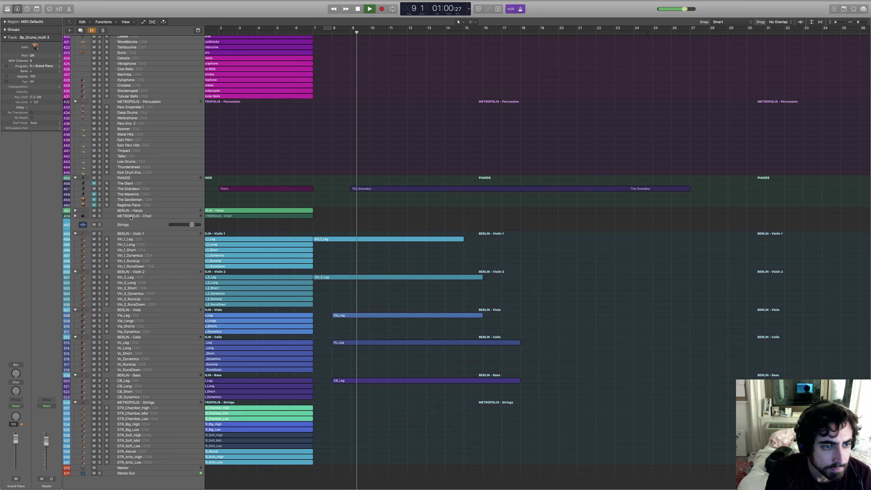
pyautogui.click(75, 216)
pyautogui.click(153, 221)
# Step: Unmute the METROPOLIS Choir tracks and select the Men Leg Soft track during playback
pyautogui.scroll(3, 153, 217)
pyautogui.scroll(15, 153, 218)
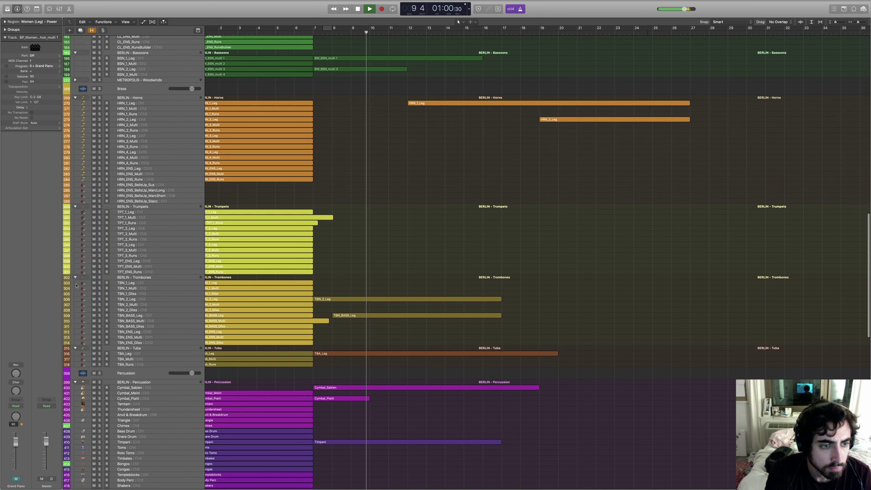
pyautogui.scroll(-12, 137, 275)
pyautogui.moveTo(95, 324); pyautogui.dragTo(94, 356)
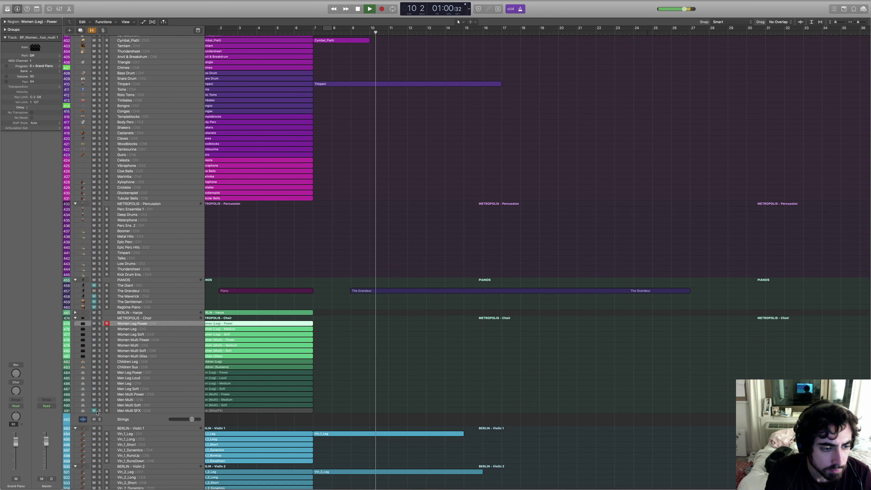
pyautogui.click(139, 389)
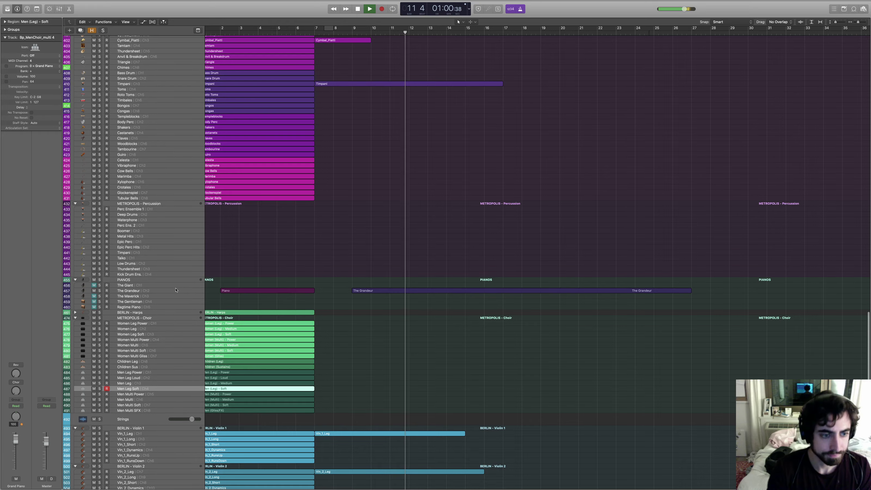
# Step: Stop playback and open the Vienna Ensemble plug-in on the VEP_Choir track
pyautogui.press('space')
pyautogui.scroll(15, 191, 236)
pyautogui.scroll(10, 192, 236)
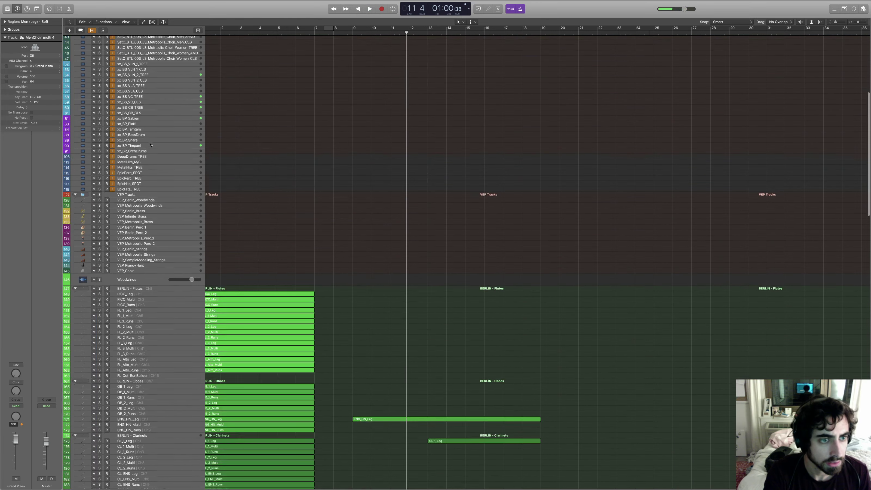
pyautogui.scroll(5, 141, 301)
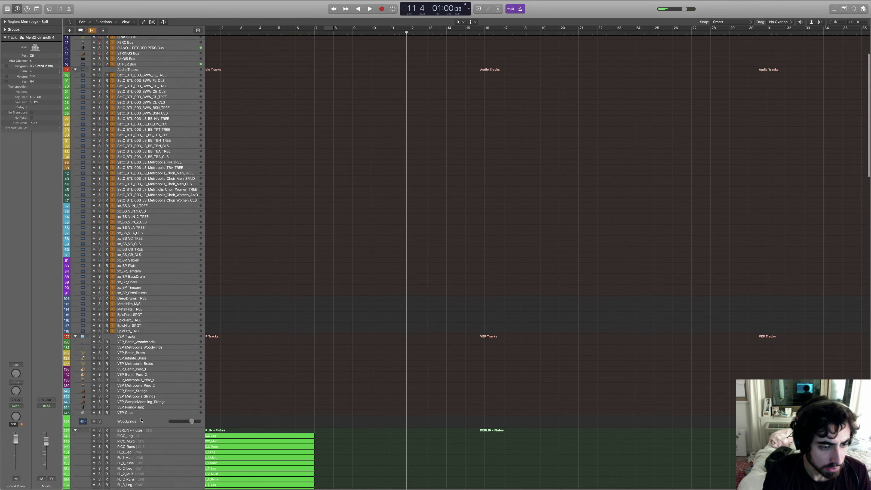
pyautogui.click(126, 412)
pyautogui.click(16, 372)
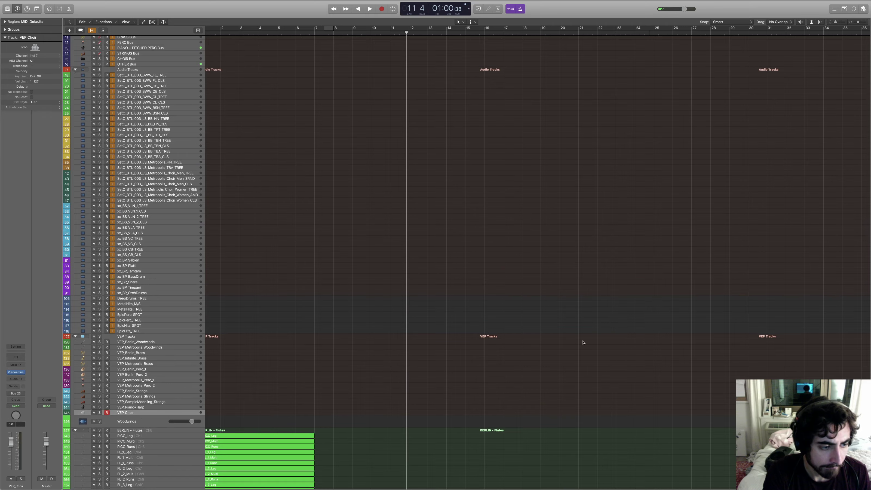
# Step: Return to the METROPOLIS Choir tracks in the arrangement and select the Men Leg Soft track
pyautogui.press('2')
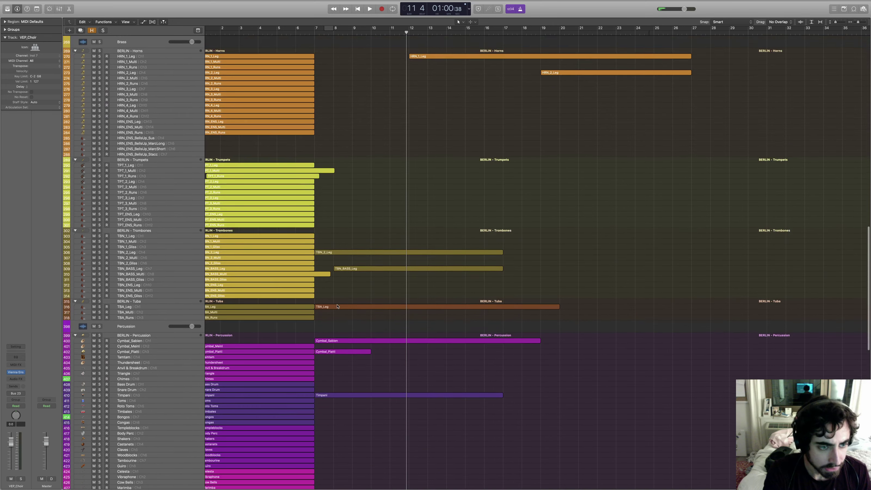
pyautogui.press('3')
pyautogui.press('4')
pyautogui.press('3')
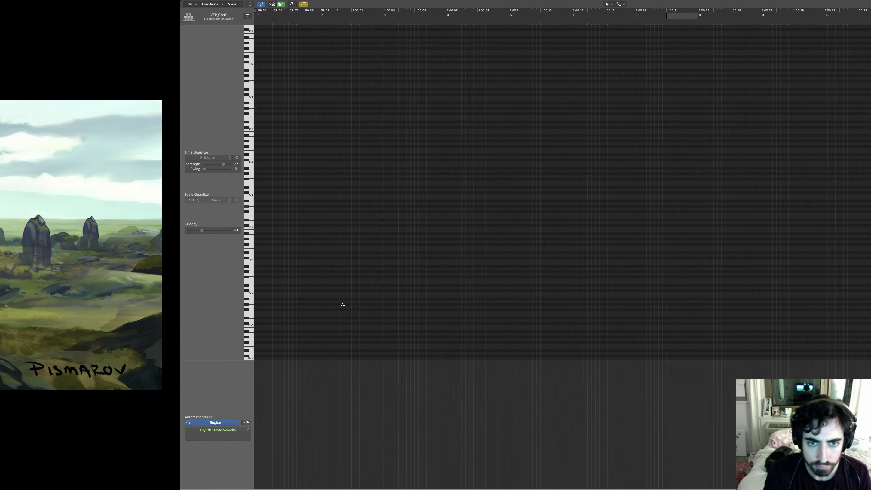
pyautogui.press('2')
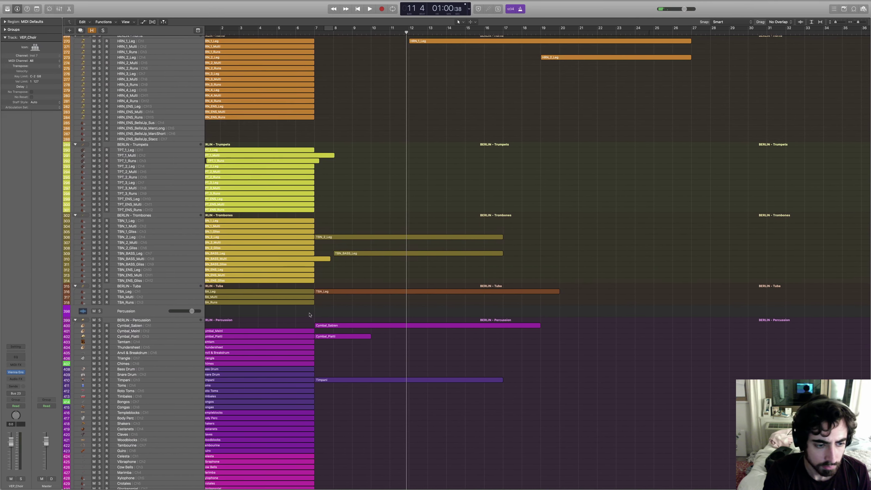
pyautogui.scroll(-20, 152, 257)
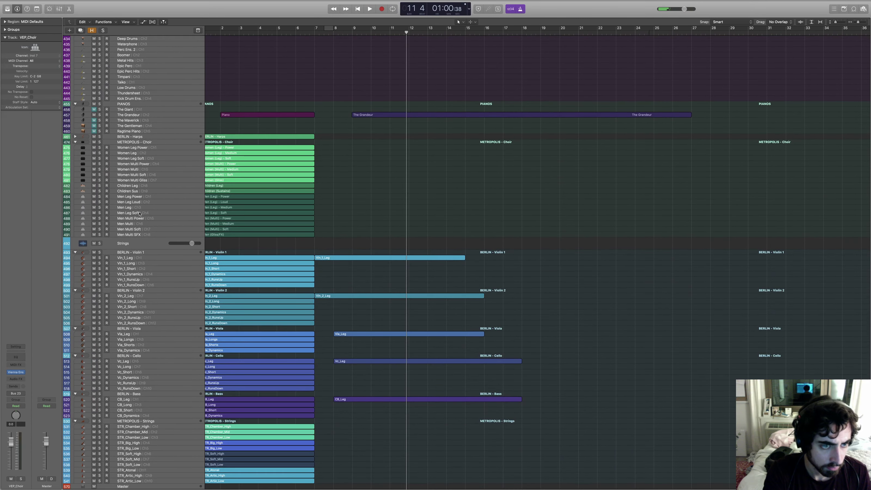
pyautogui.click(141, 213)
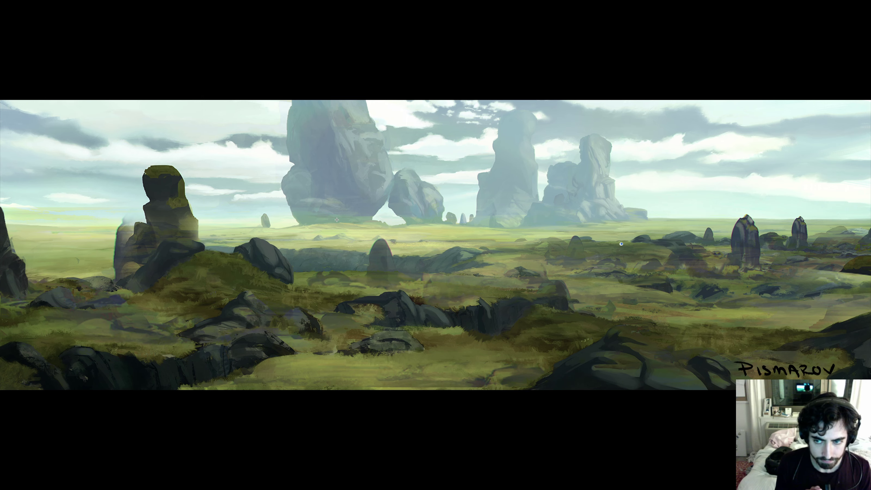
# Step: Play the arrangement from about bar 12 with the Men Leg Soft track armed
pyautogui.hotkey('ctrl', 'Right')
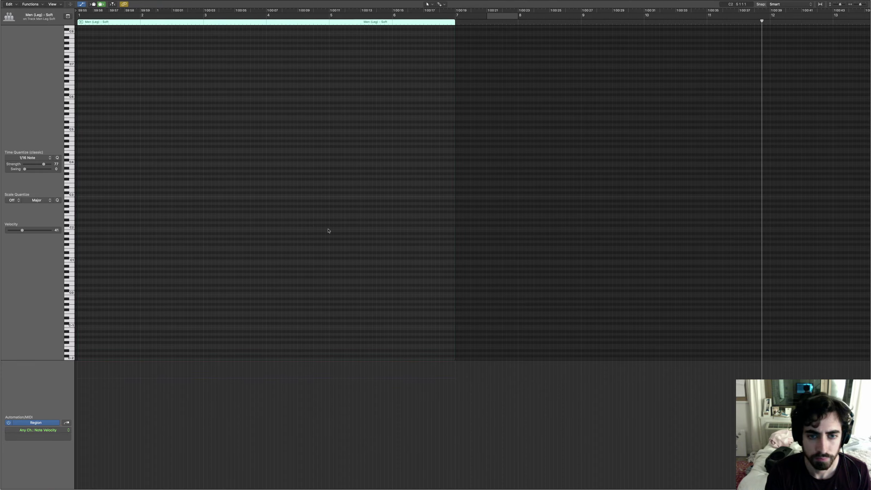
pyautogui.press('space')
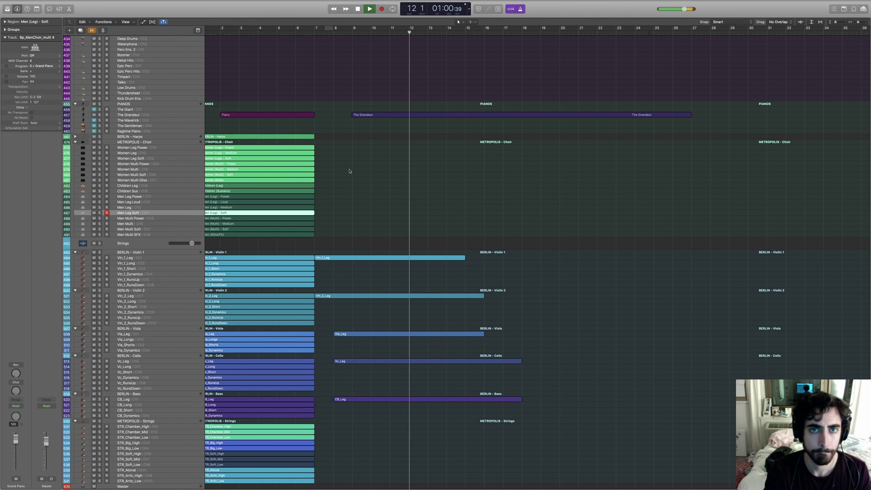
pyautogui.hotkey('ctrl', 'Left')
pyautogui.hotkey('ctrl', 'Left')
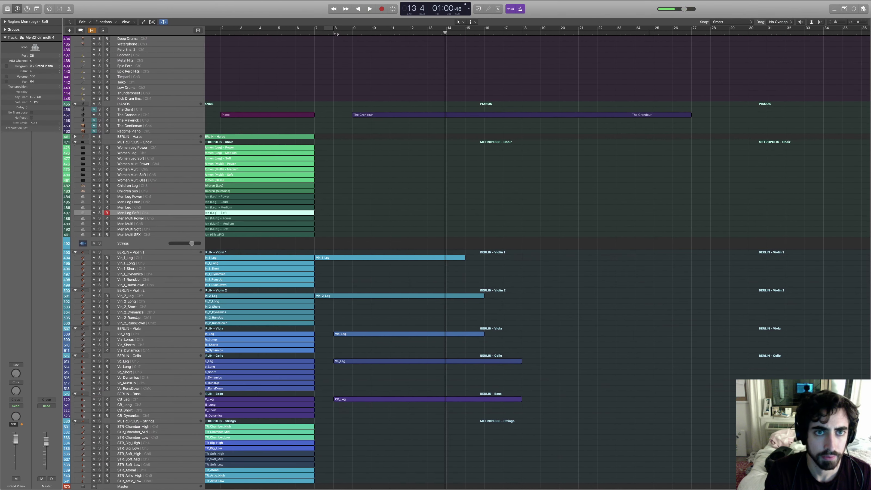
# Step: Record a Men Leg Soft choir part from bar 8 to bar 17
pyautogui.click(335, 33)
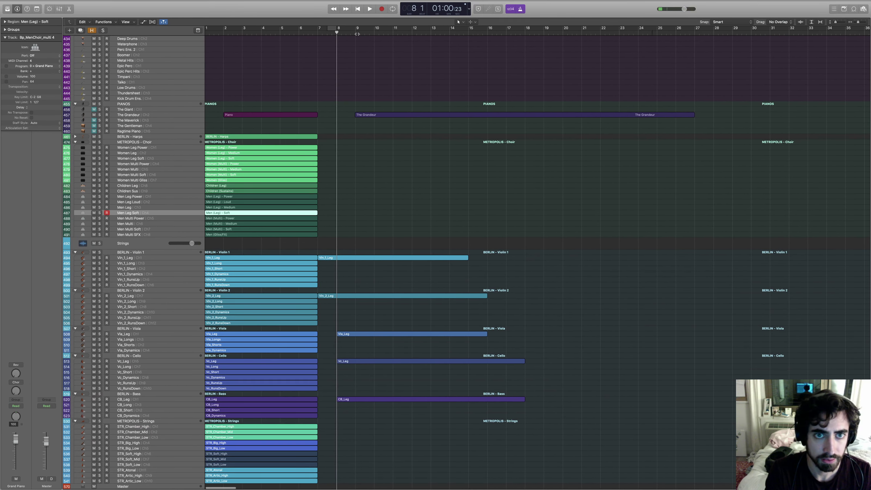
pyautogui.press('r')
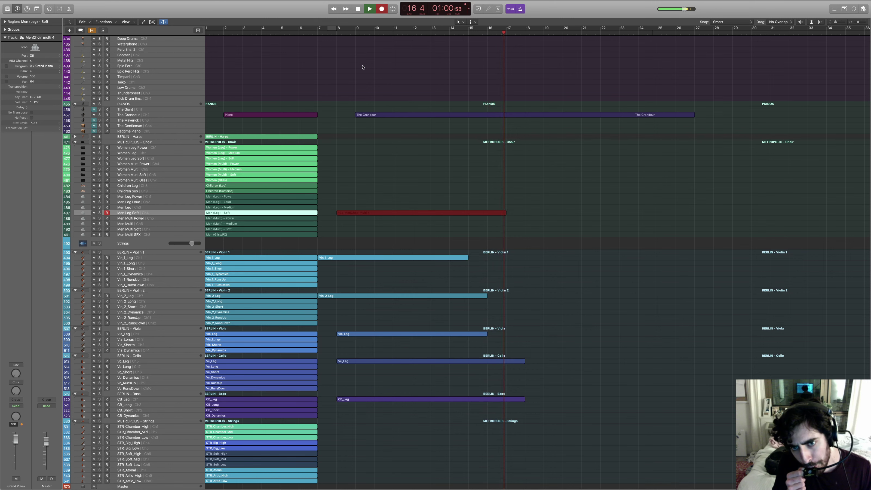
pyautogui.press('space')
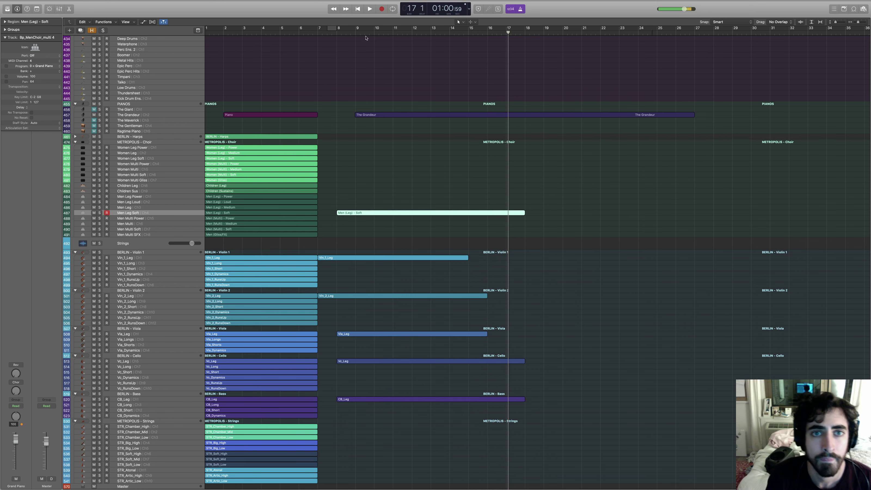
# Step: Play back the new Men Leg Soft part from about bar 9 and look over the brass and percussion tracks
pyautogui.click(364, 37)
pyautogui.press('space')
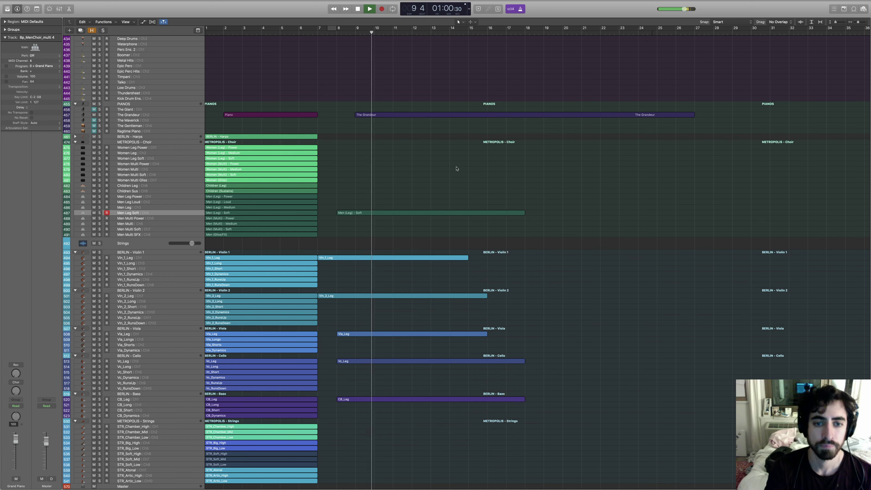
pyautogui.hscroll(5, 449, 158)
pyautogui.scroll(3, 446, 154)
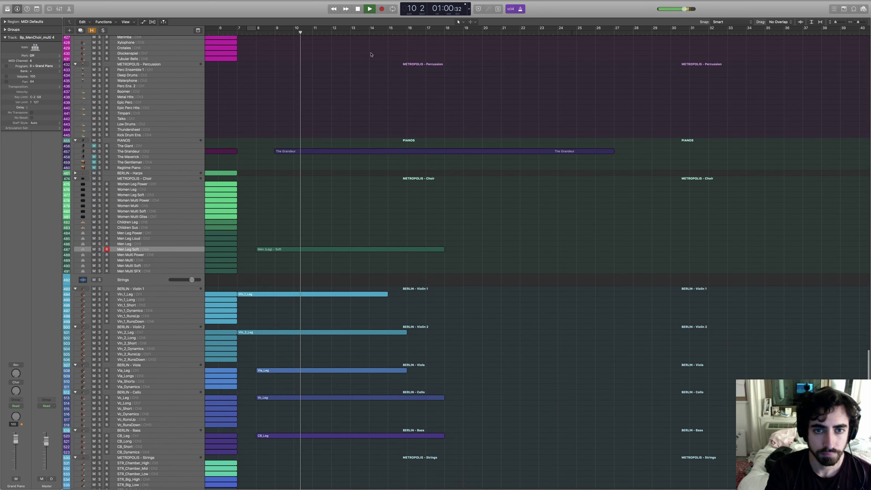
pyautogui.scroll(15, 388, 103)
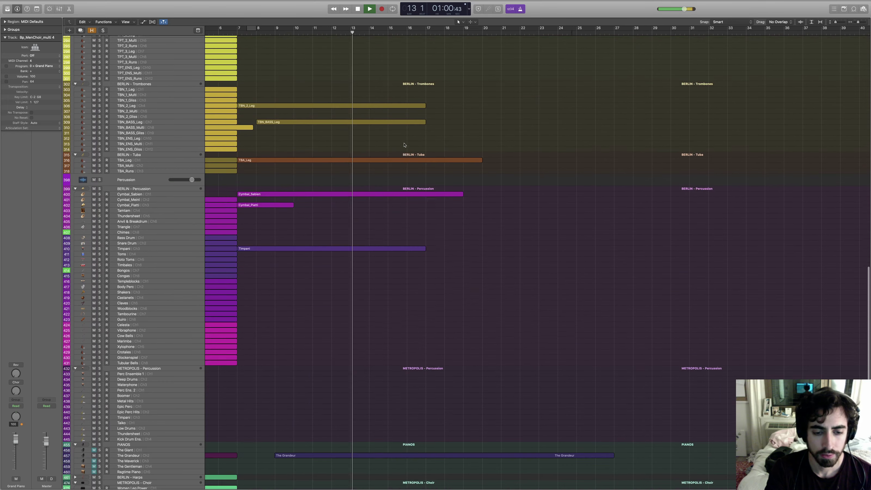
pyautogui.scroll(-13, 405, 145)
# Step: Stop playback and mute the two The Grandeur piano regions from bar 9 onward
pyautogui.press('space')
pyautogui.click(394, 262)
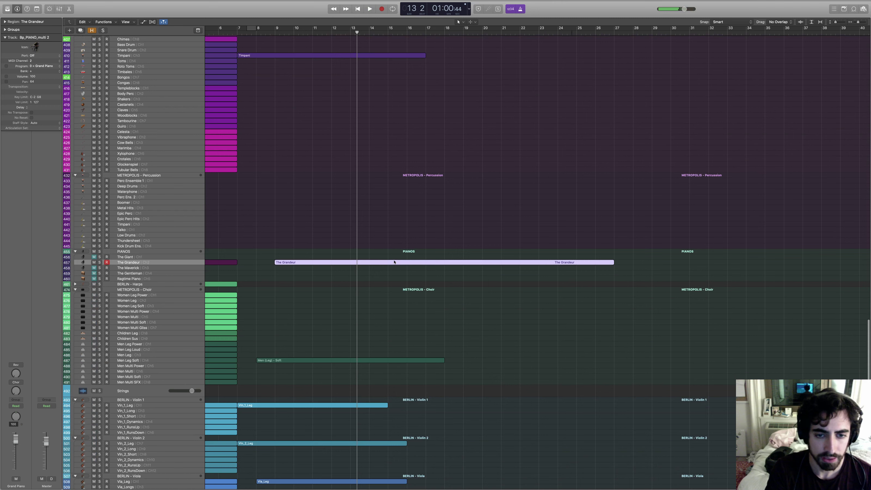
pyautogui.rightClick(393, 262)
pyautogui.click(408, 302)
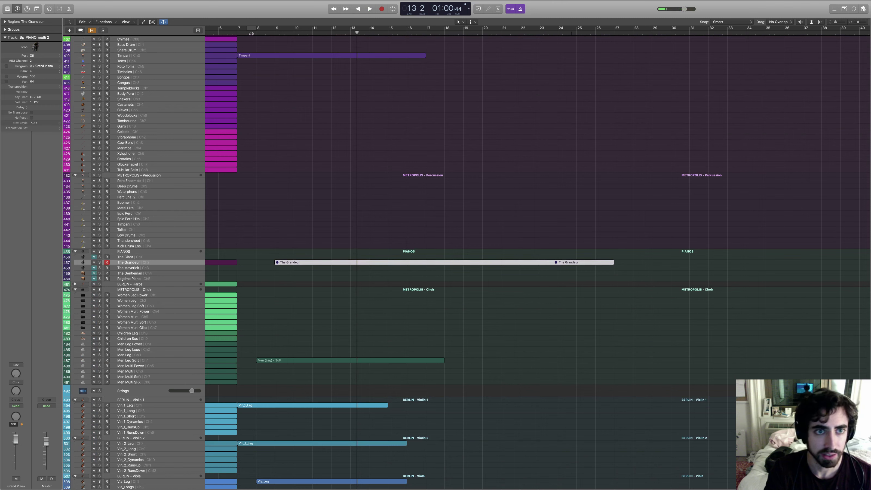
# Step: Play back the arrangement without the piano regions
pyautogui.press('space')
pyautogui.press('space')
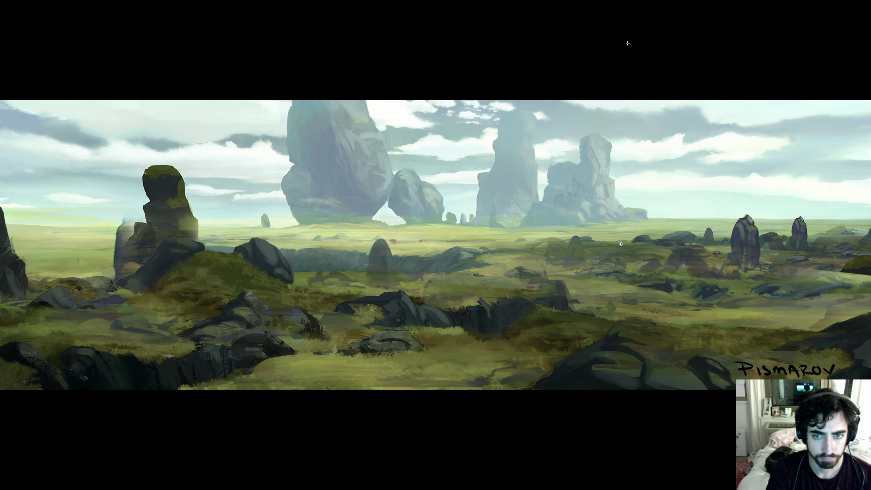
pyautogui.hotkey('ctrl', 'Right')
pyautogui.hotkey('ctrl', 'Right')
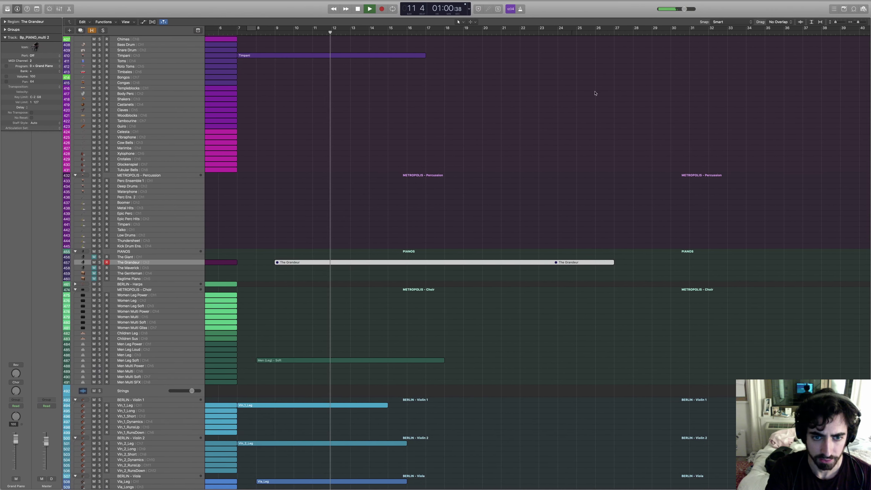
# Step: Open the Timpani region in the Piano Roll and delete the two upper rows of notes from bar 9 onward
pyautogui.click(363, 194)
pyautogui.scroll(10, 356, 191)
pyautogui.doubleClick(350, 249)
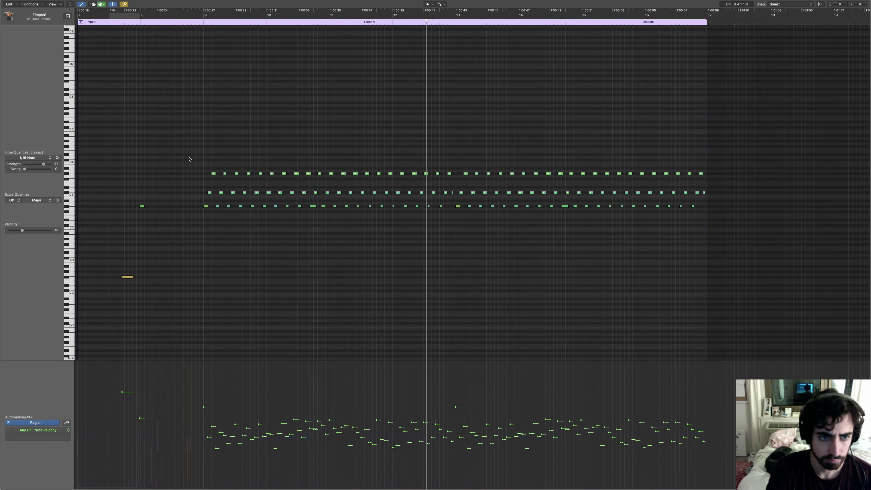
pyautogui.moveTo(189, 158); pyautogui.dragTo(779, 199)
pyautogui.press('Delete')
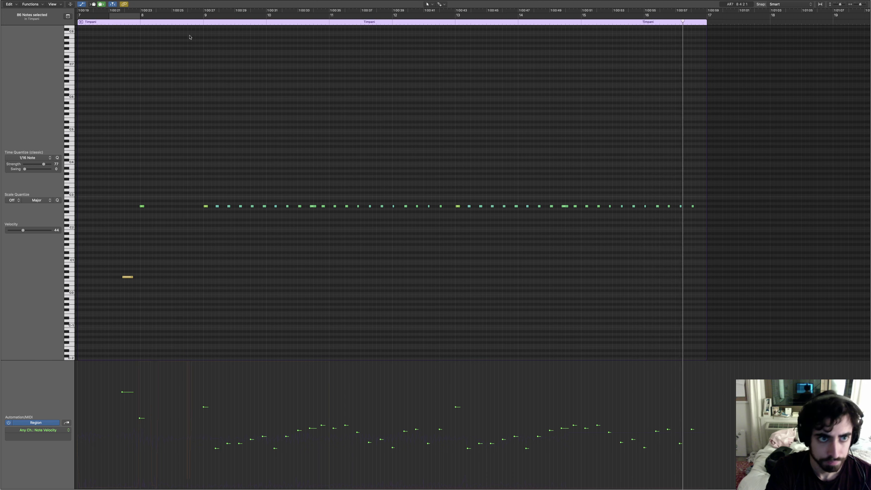
# Step: Clear the remaining timpani notes after the bar 9 downbeat and record a new alternating two-note pattern into bar 11
pyautogui.click(194, 24)
pyautogui.press('space')
pyautogui.moveTo(210, 198); pyautogui.dragTo(732, 221)
pyautogui.press('BackSpace')
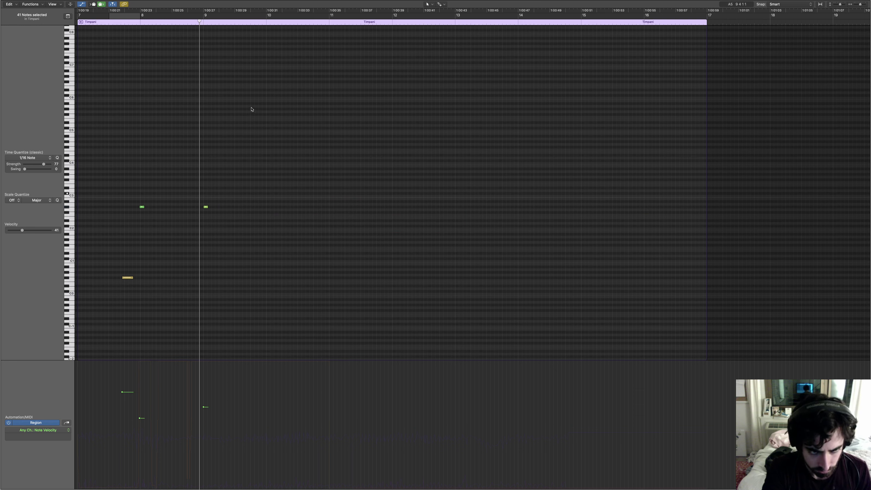
pyautogui.press('r')
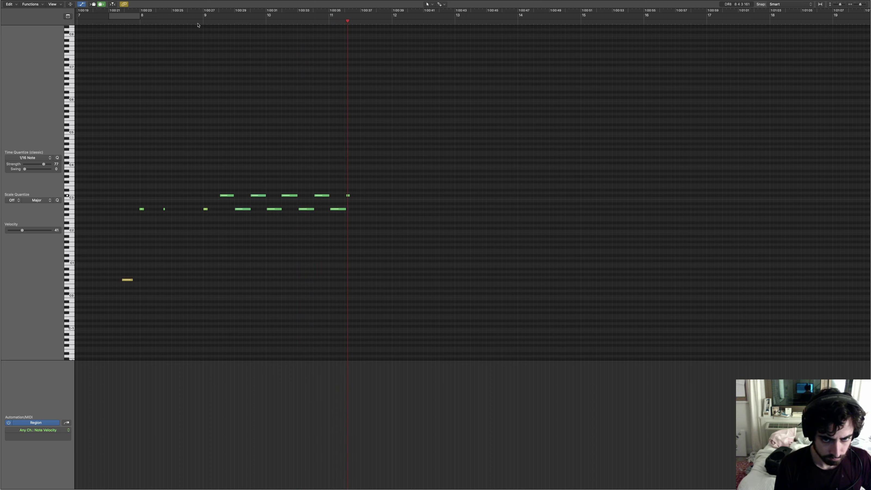
pyautogui.press('space')
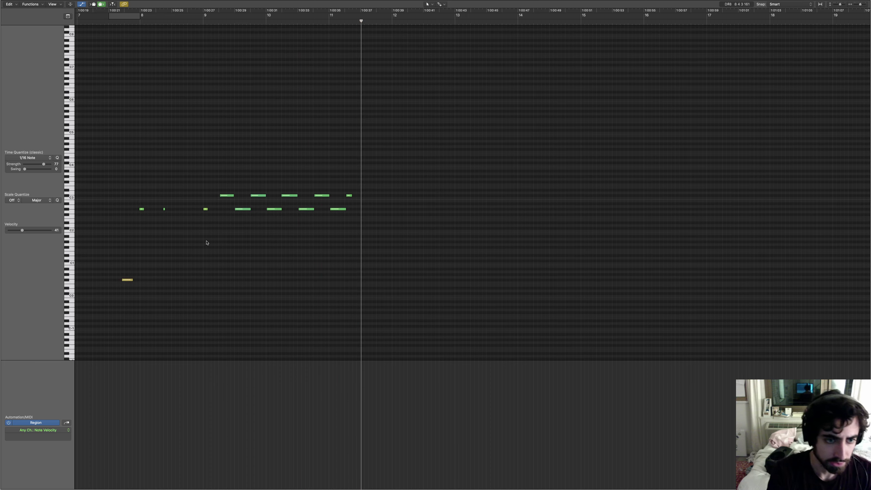
# Step: Quantize the new timpani notes to 1/8 notes and delete the notes from bar 11 onward
pyautogui.moveTo(419, 129); pyautogui.dragTo(197, 233)
pyautogui.click(50, 157)
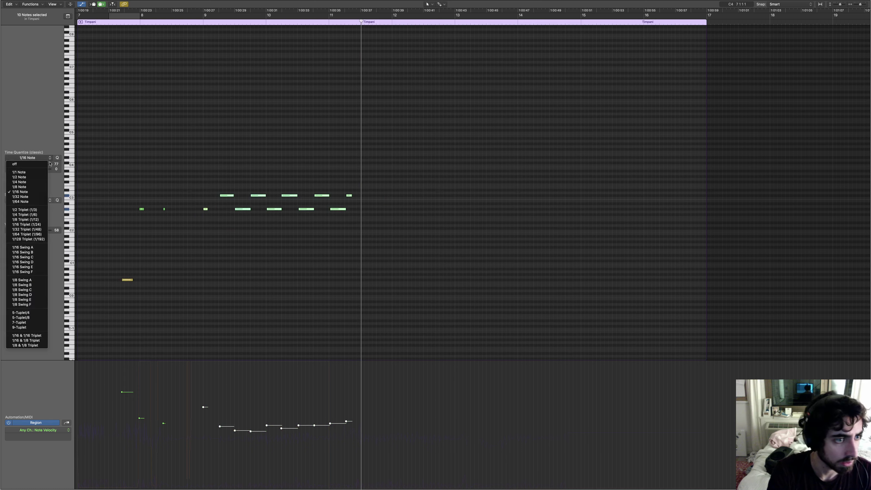
pyautogui.click(19, 187)
pyautogui.moveTo(406, 168); pyautogui.dragTo(331, 224)
pyautogui.press('Delete')
# Step: Copy the two-bar timpani pattern from bar 9 to bars 11 and 13, and align the bar 11 copy with the barline
pyautogui.moveTo(349, 169); pyautogui.dragTo(202, 214)
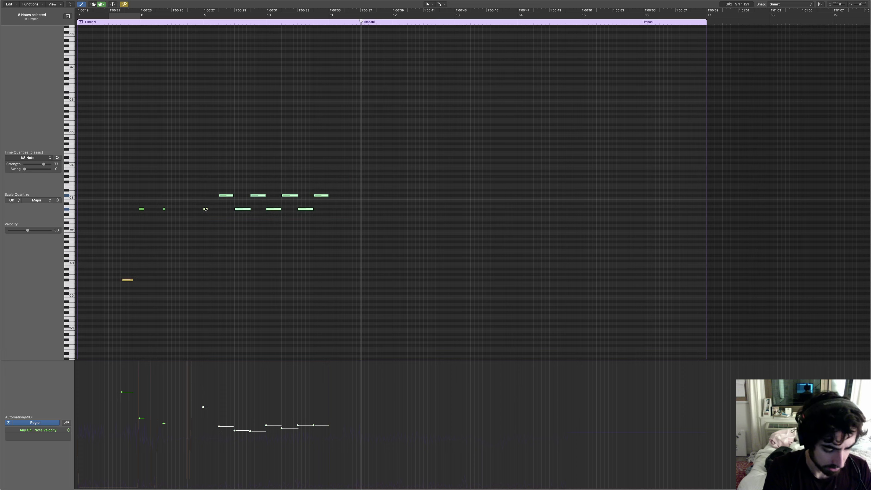
pyautogui.moveTo(206, 209); pyautogui.dragTo(334, 210)
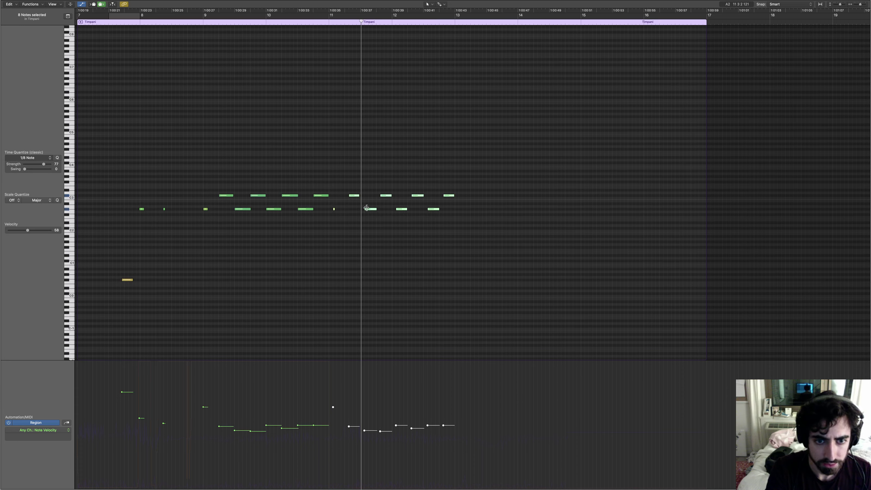
pyautogui.moveTo(368, 209); pyautogui.dragTo(490, 213)
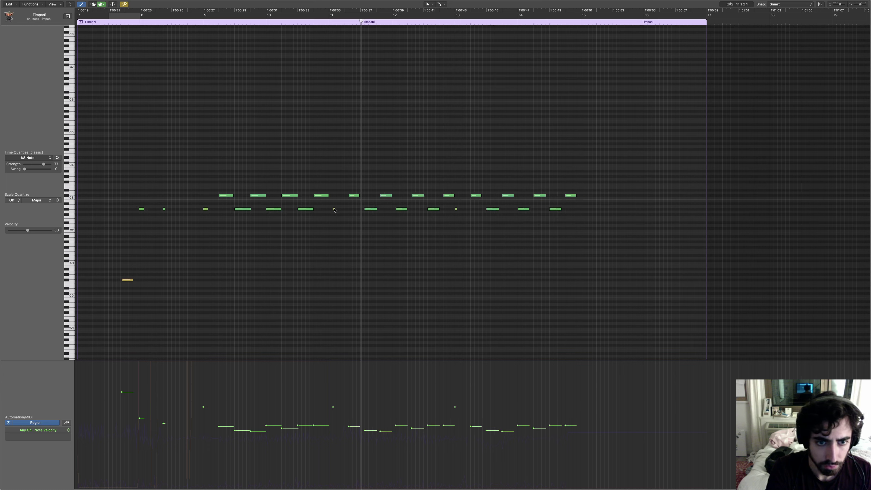
pyautogui.moveTo(332, 189); pyautogui.dragTo(441, 199)
pyautogui.click(437, 216)
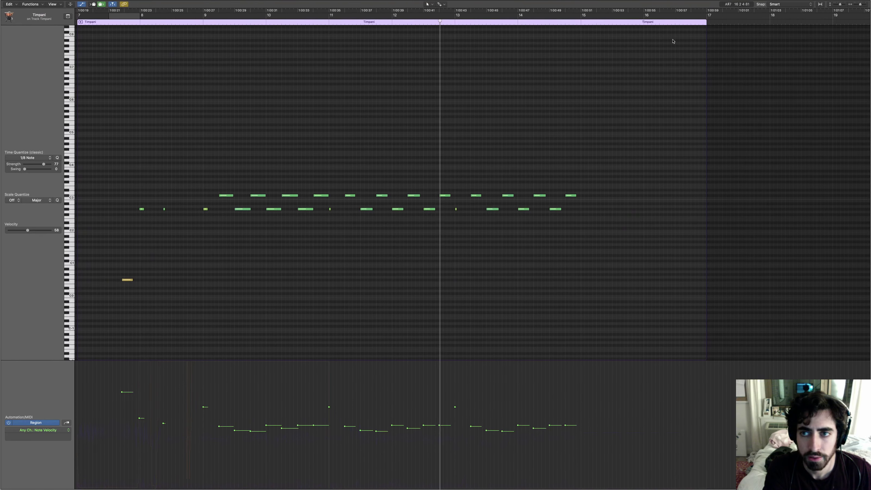
# Step: Listen to the new timpani pattern in the arrangement and deselect the Timpani region
pyautogui.hotkey('ctrl', 'Right')
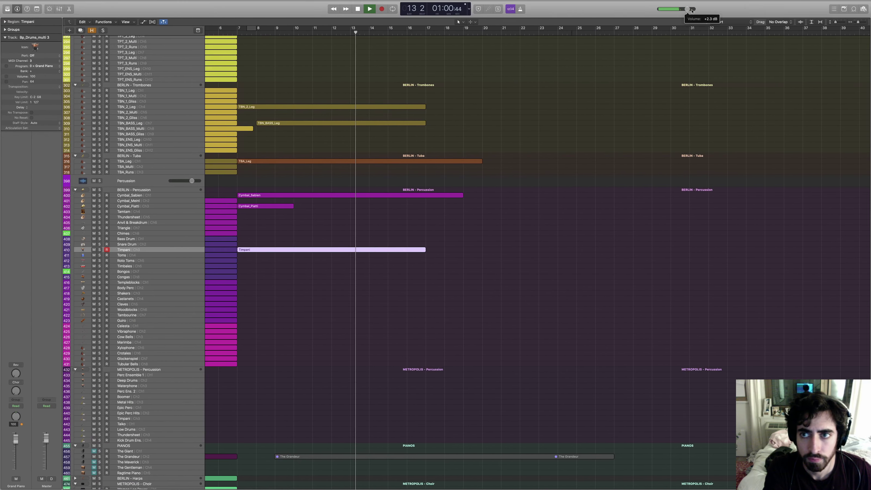
pyautogui.hotkey('ctrl', 'Left')
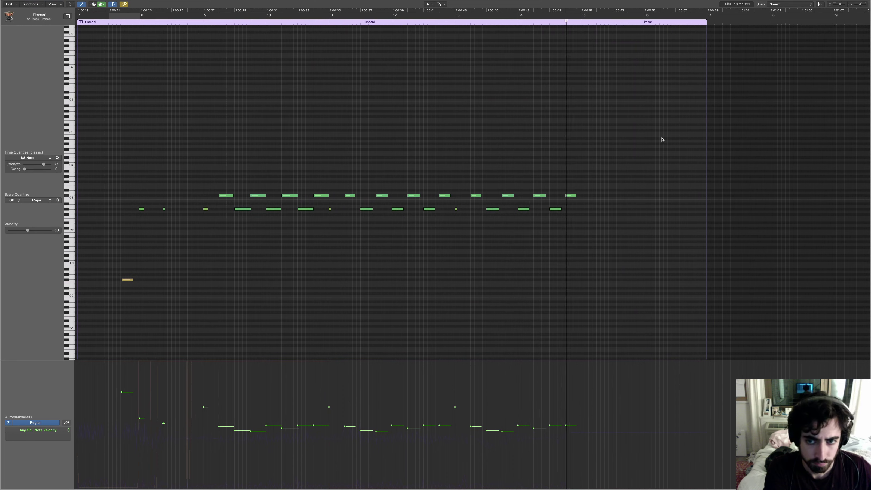
pyautogui.hotkey('ctrl', 'Right')
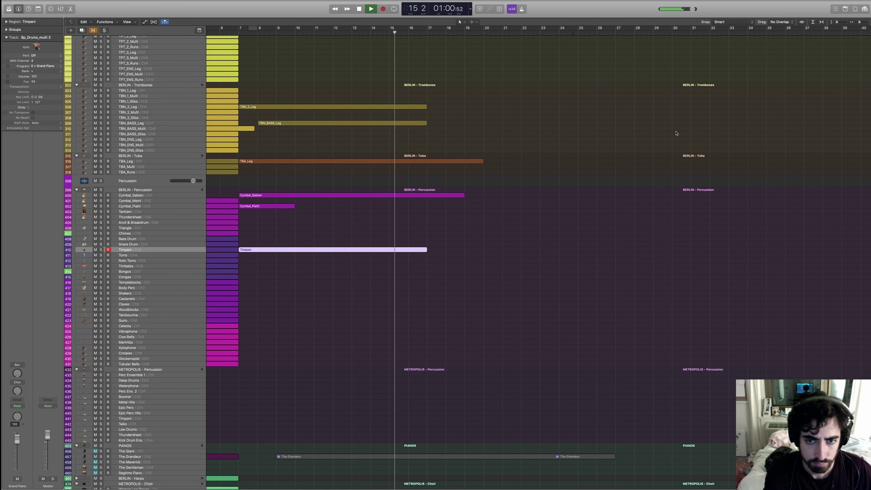
pyautogui.click(616, 167)
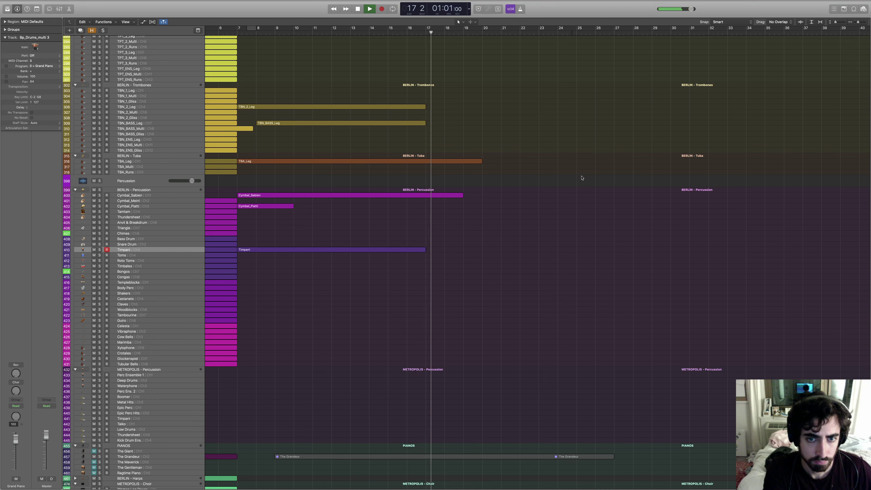
# Step: Replay the passage, open the bassoon, brass and percussion regions together, and delete the stray short notes around bar 8
pyautogui.scroll(15, 582, 178)
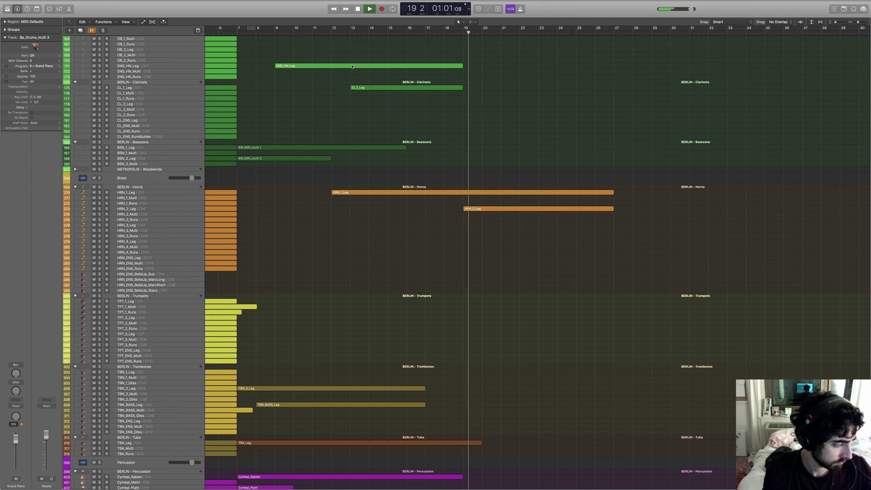
pyautogui.click(390, 32)
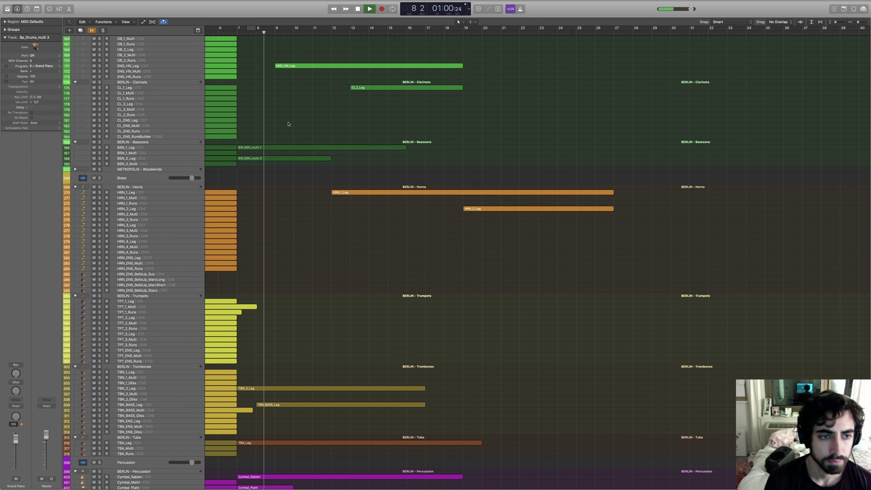
pyautogui.scroll(-6, 281, 141)
pyautogui.scroll(3, 285, 57)
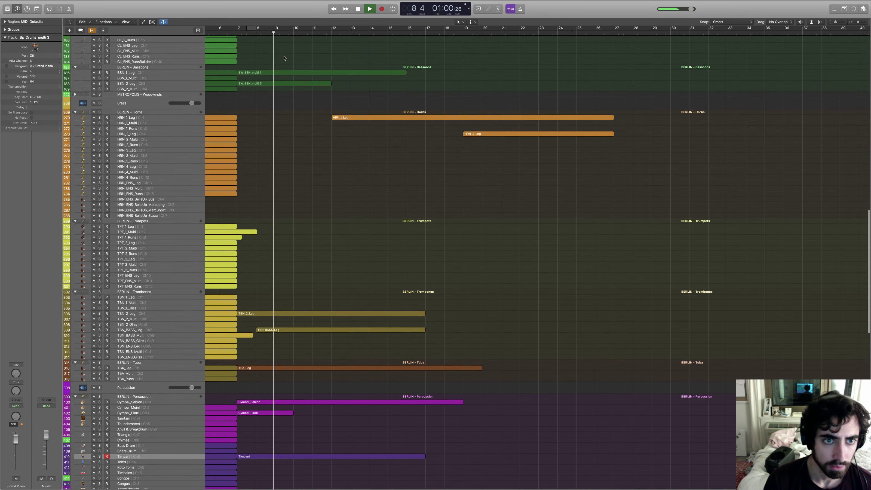
pyautogui.moveTo(285, 56); pyautogui.dragTo(258, 427)
pyautogui.press('super+4')
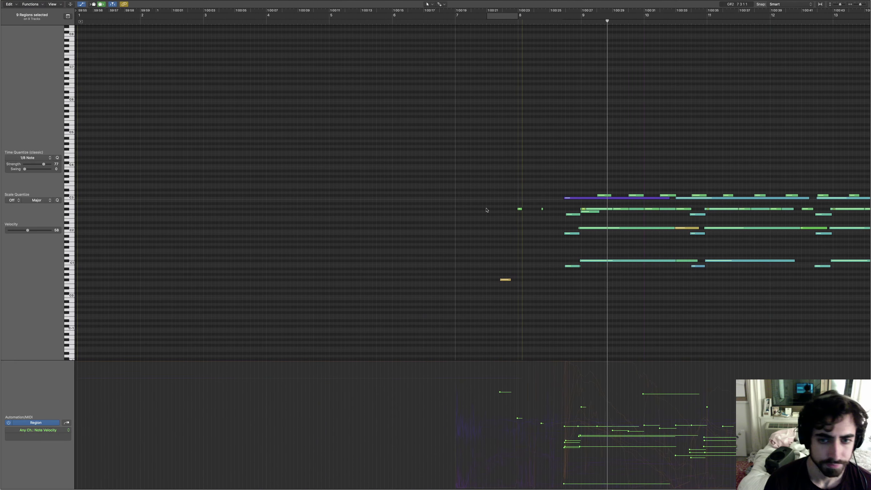
pyautogui.moveTo(546, 177); pyautogui.dragTo(495, 246)
pyautogui.moveTo(520, 187); pyautogui.dragTo(499, 219)
pyautogui.hotkey('ctrl', 'Right')
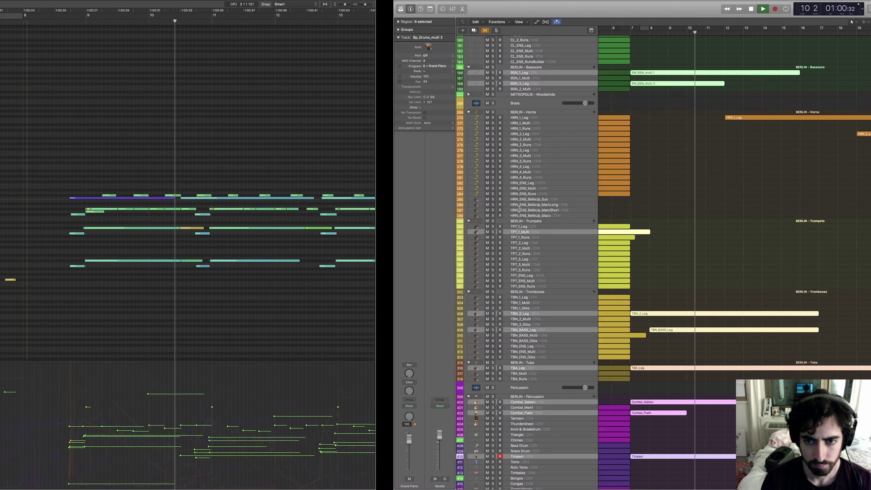
# Step: Show the modulation curve of the Vln_1_Leg region and lower the whole curve
pyautogui.scroll(-10, 430, 214)
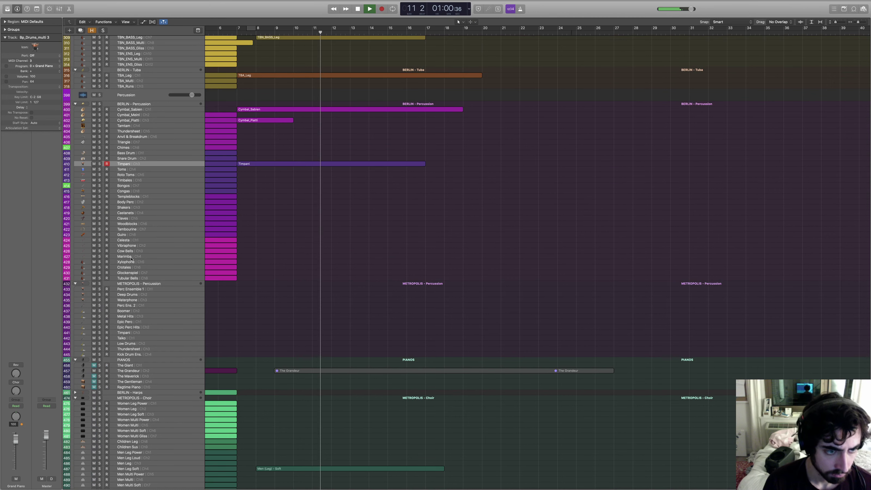
pyautogui.hscroll(-5, 444, 264)
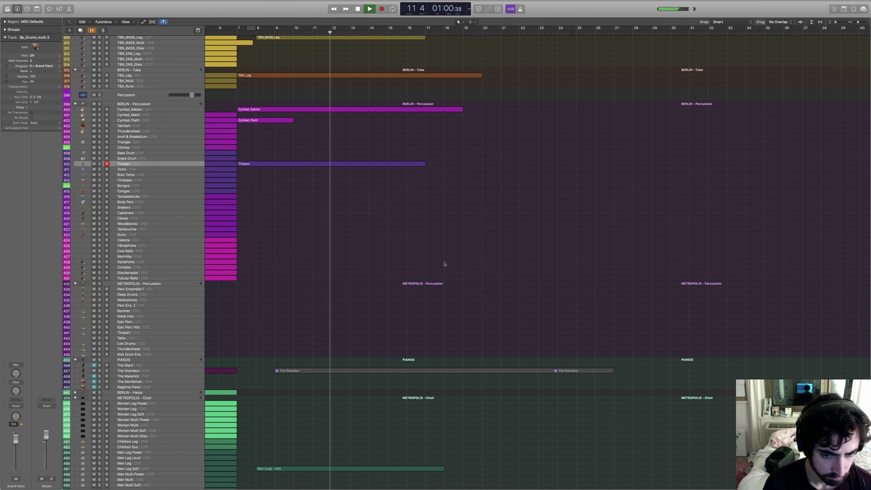
pyautogui.scroll(-10, 432, 268)
pyautogui.scroll(-5, 433, 274)
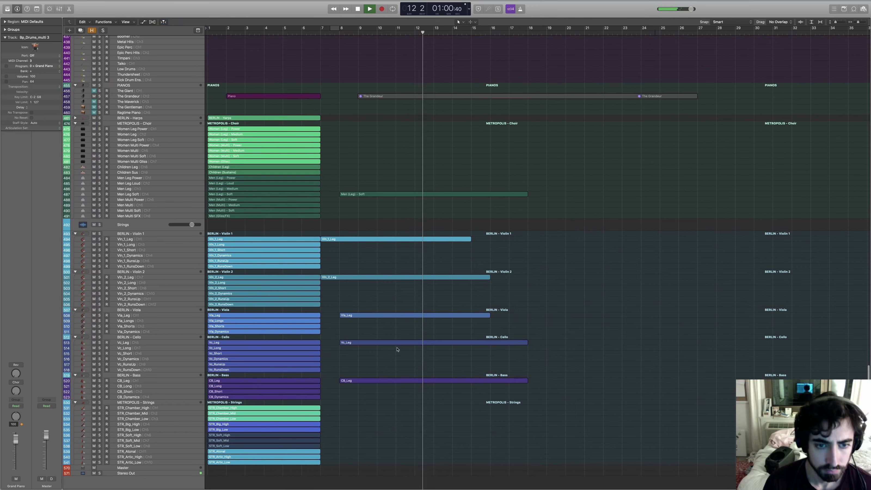
pyautogui.doubleClick(384, 240)
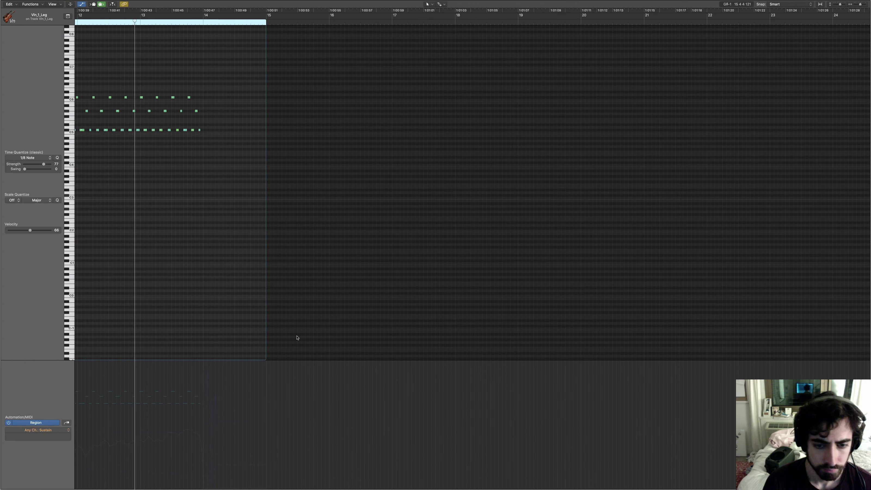
pyautogui.click(38, 430)
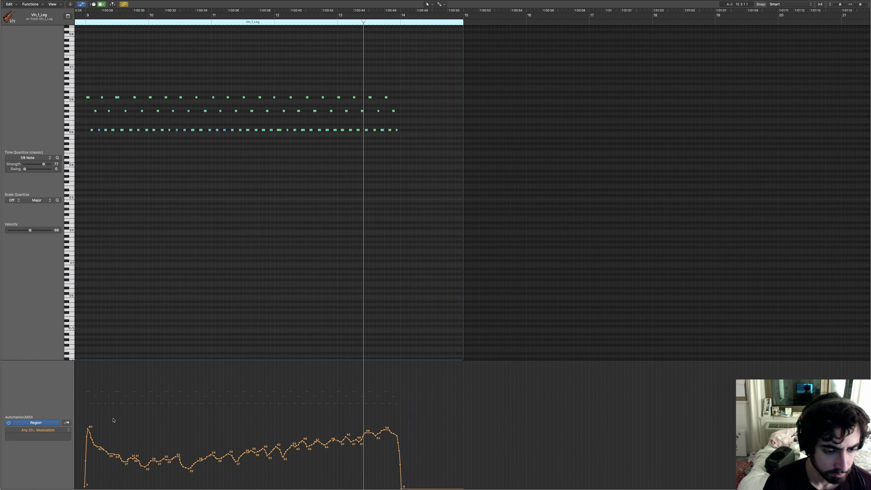
pyautogui.hscroll(-3, 262, 419)
pyautogui.click(587, 473)
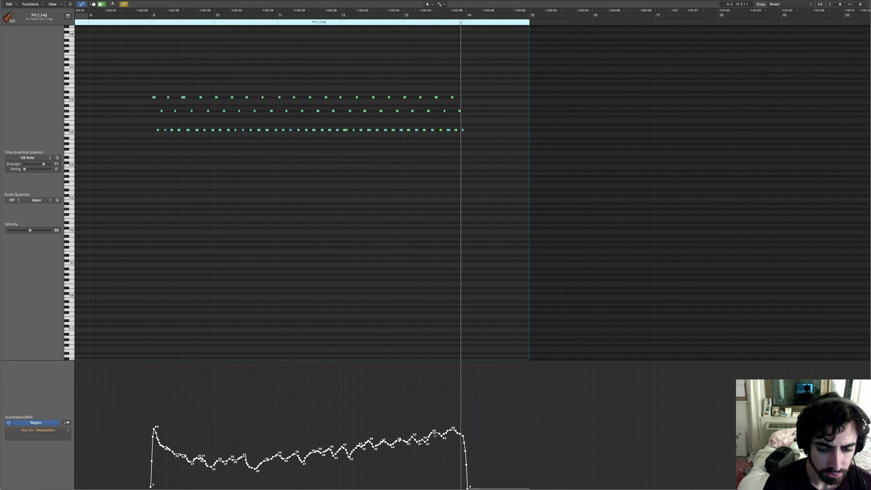
pyautogui.moveTo(435, 436); pyautogui.dragTo(434, 462)
pyautogui.hotkey('ctrl', 'Left')
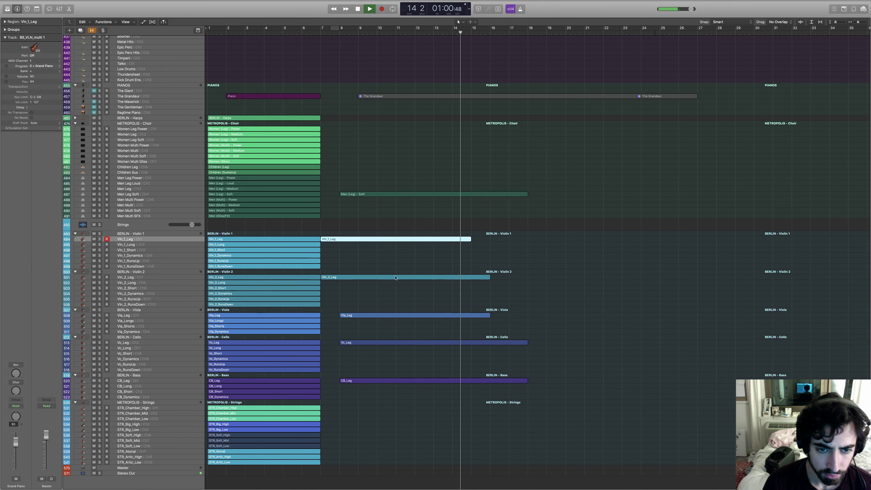
# Step: Lower the modulation curve of the Vln_2_Leg region from bar 9 onward
pyautogui.doubleClick(384, 277)
pyautogui.moveTo(136, 362); pyautogui.dragTo(731, 487)
pyautogui.hotkey('ctrl', 'Left')
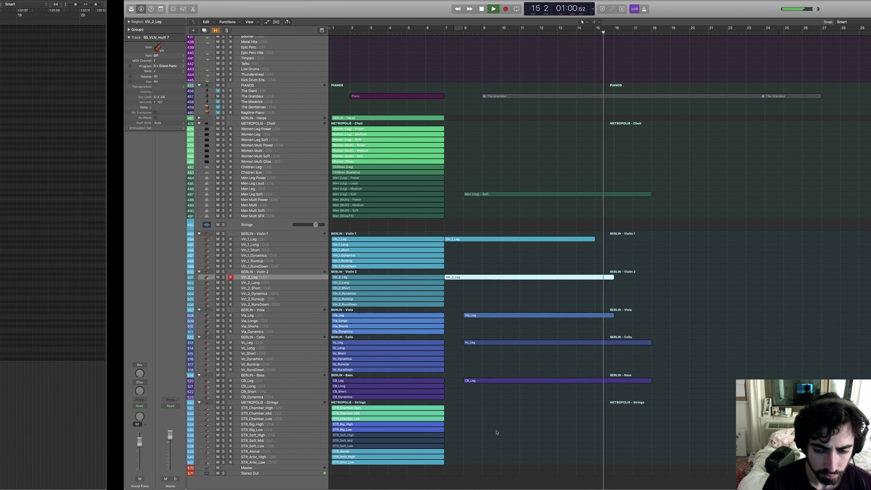
# Step: Open the Vla_Leg region and lower its entire Effect MSB controller curve
pyautogui.moveTo(391, 332); pyautogui.dragTo(388, 305)
pyautogui.hotkey('ctrl', 'Right')
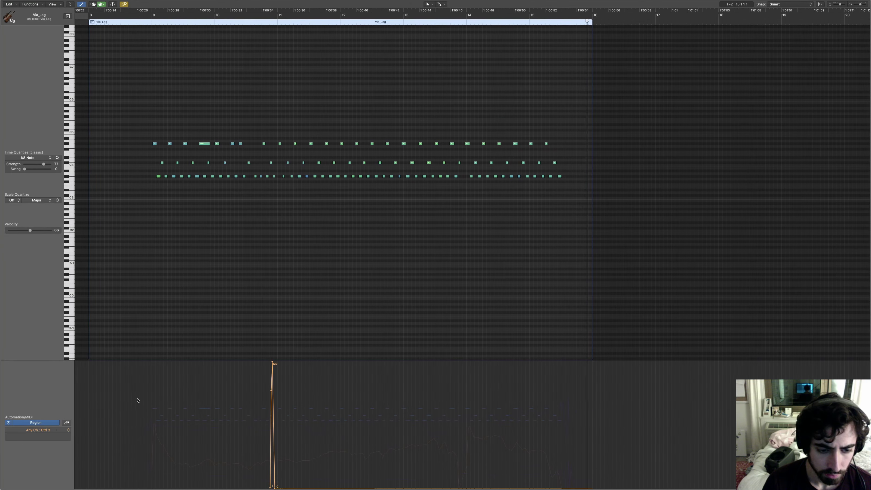
pyautogui.click(67, 424)
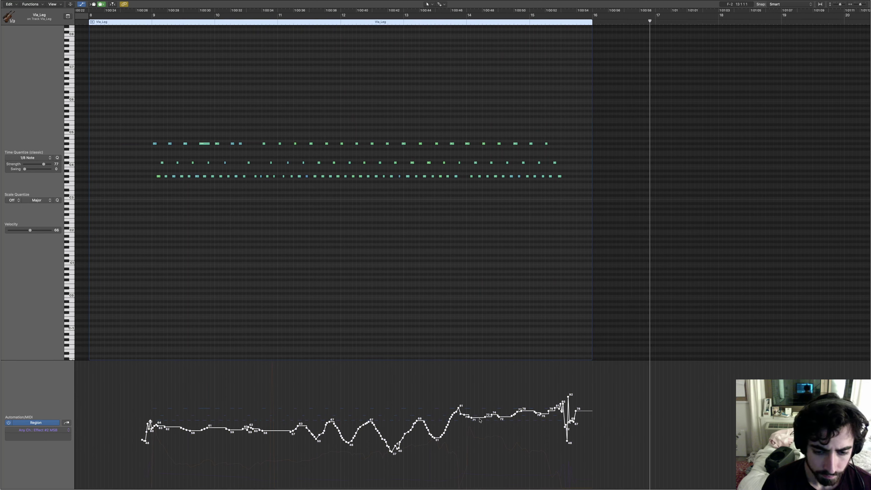
pyautogui.moveTo(480, 421); pyautogui.dragTo(480, 442)
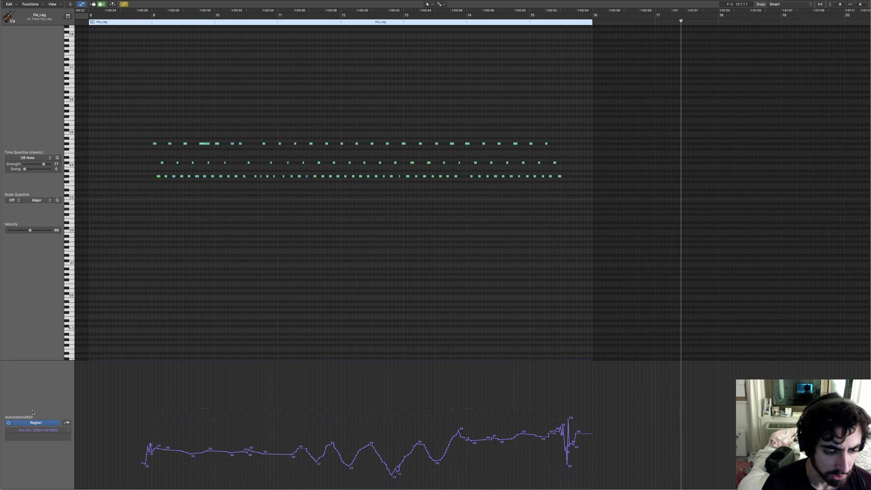
# Step: Flatten the Ctrl 3 spike near bar 11 in the Vla_Leg region and start the curve at 0 just before bar 9
pyautogui.click(55, 430)
pyautogui.click(63, 425)
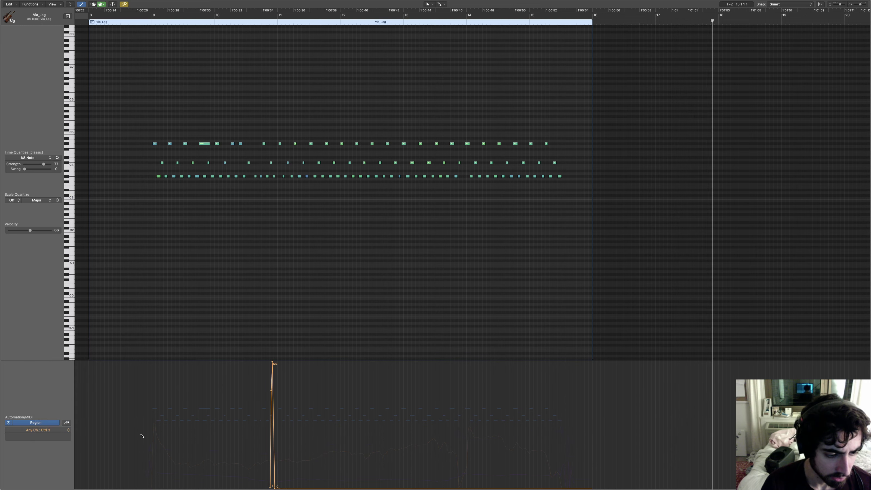
pyautogui.click(140, 461)
pyautogui.moveTo(140, 461); pyautogui.dragTo(168, 487)
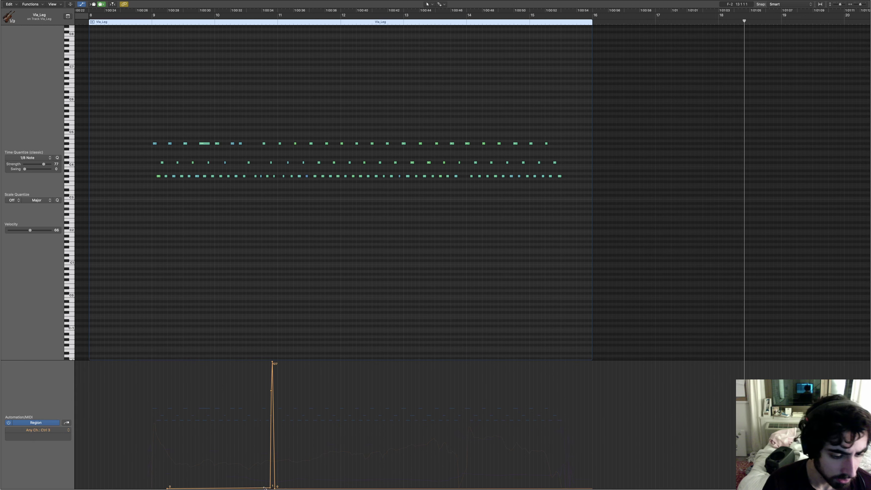
pyautogui.moveTo(264, 486); pyautogui.dragTo(323, 486)
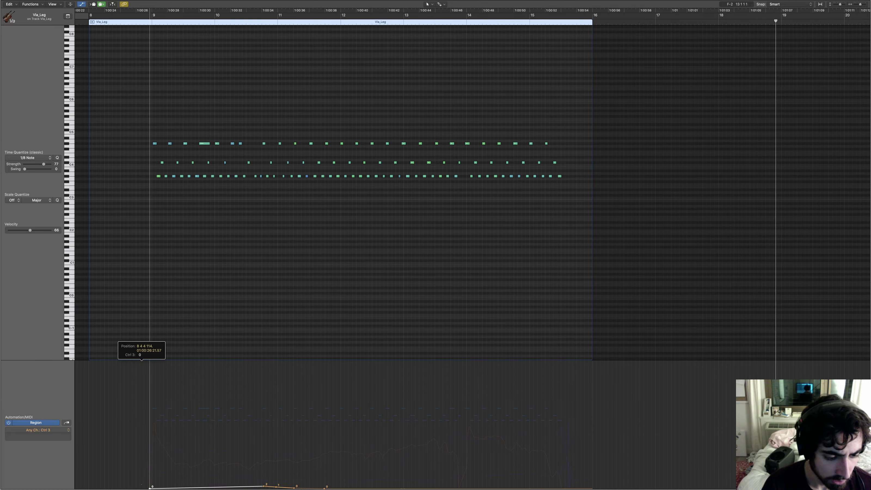
pyautogui.hotkey('ctrl', 'Right')
# Step: Open the Vc_Leg region and switch its controller lane to Ctrl 3
pyautogui.click(402, 342)
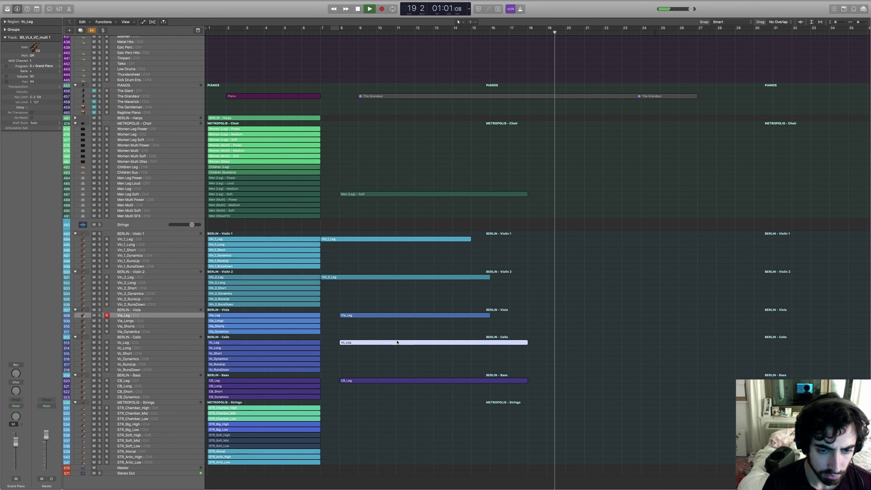
pyautogui.hotkey('ctrl', 'Left')
pyautogui.click(40, 435)
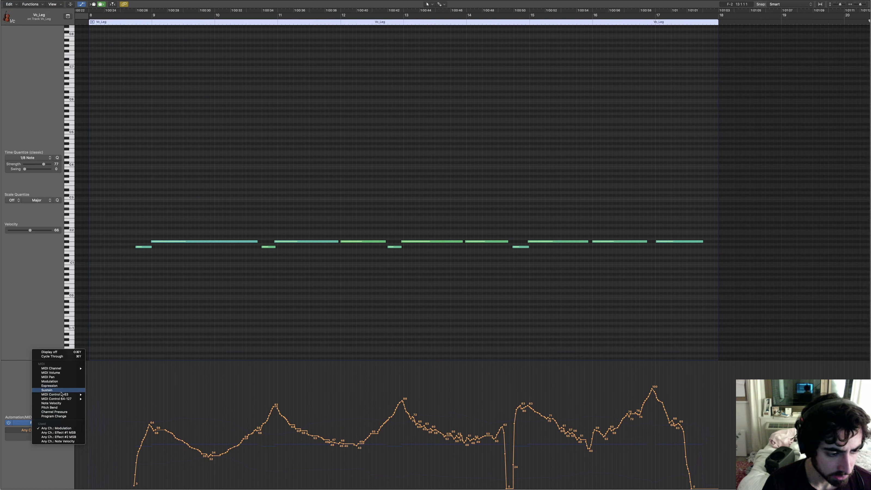
pyautogui.moveTo(62, 395)
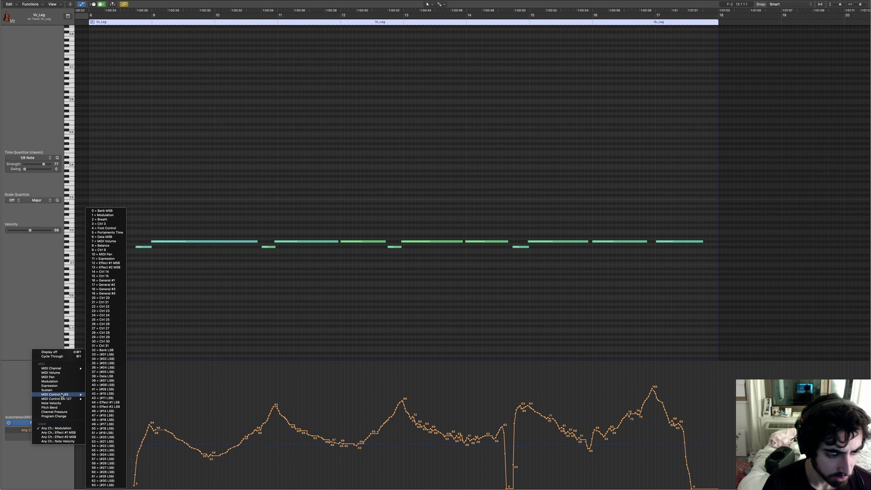
pyautogui.click(98, 220)
pyautogui.click(67, 432)
pyautogui.moveTo(83, 440)
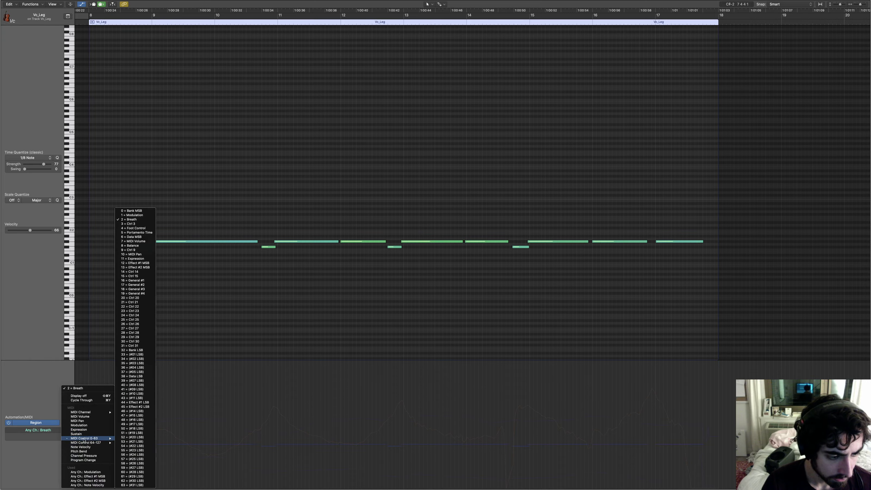
pyautogui.click(127, 224)
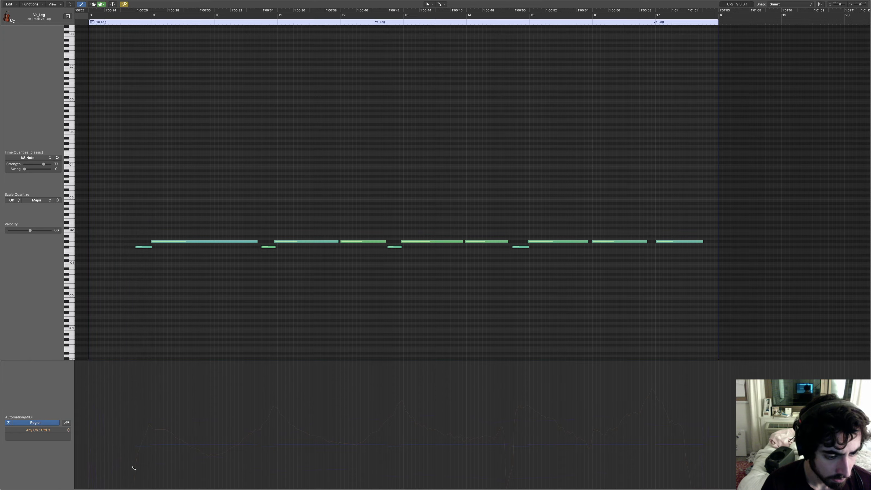
pyautogui.hotkey('ctrl', 'Right')
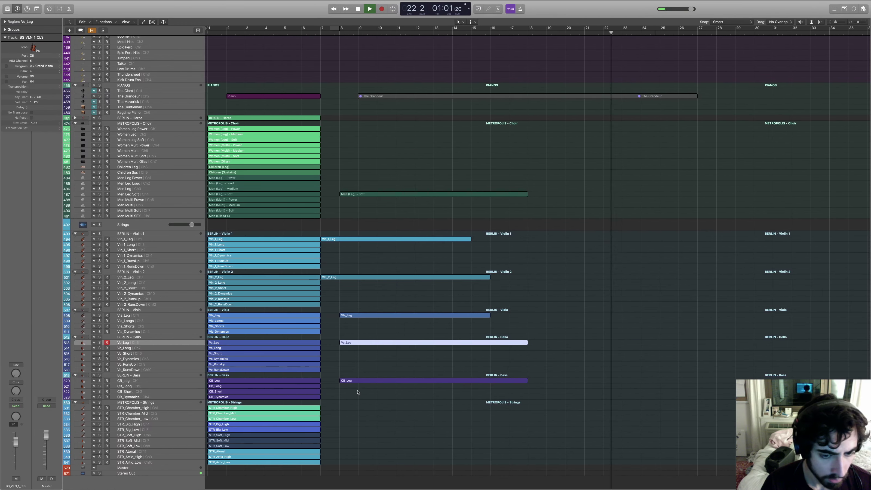
# Step: Show Ctrl 3 for the Vln_1_Leg region and add a point with value 1 in bar 8
pyautogui.click(372, 241)
pyautogui.hotkey('ctrl', 'Left')
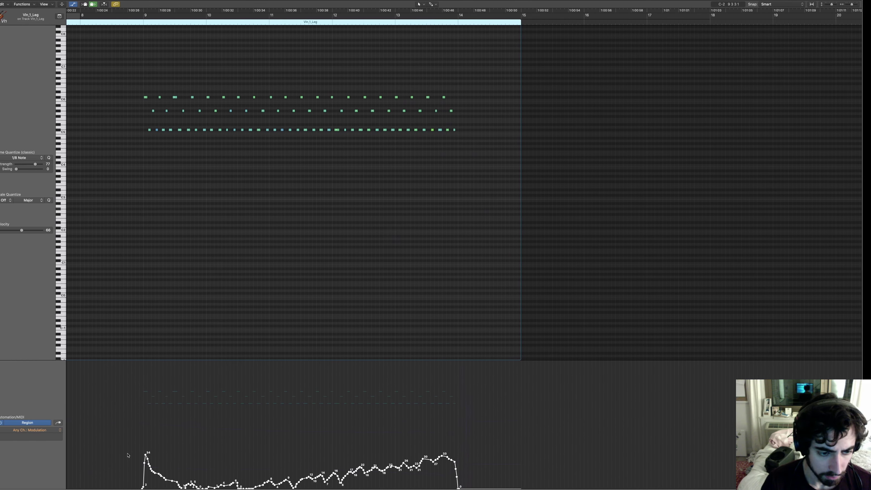
pyautogui.click(63, 432)
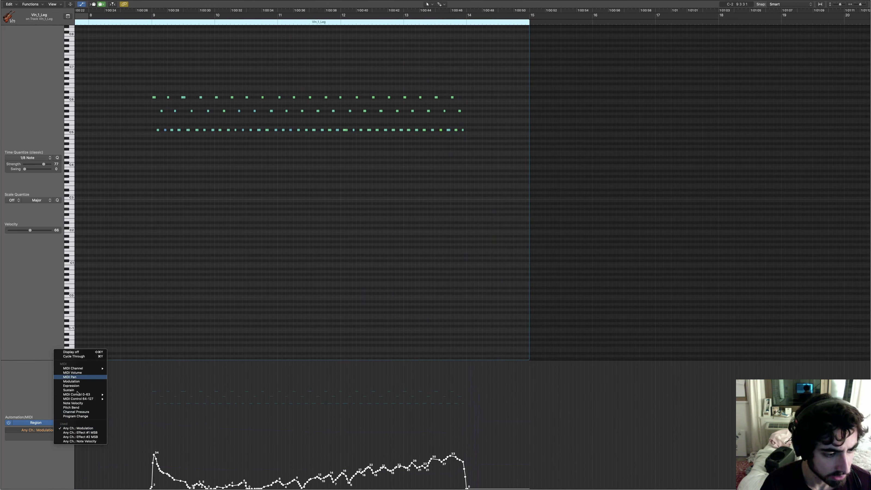
pyautogui.moveTo(95, 395)
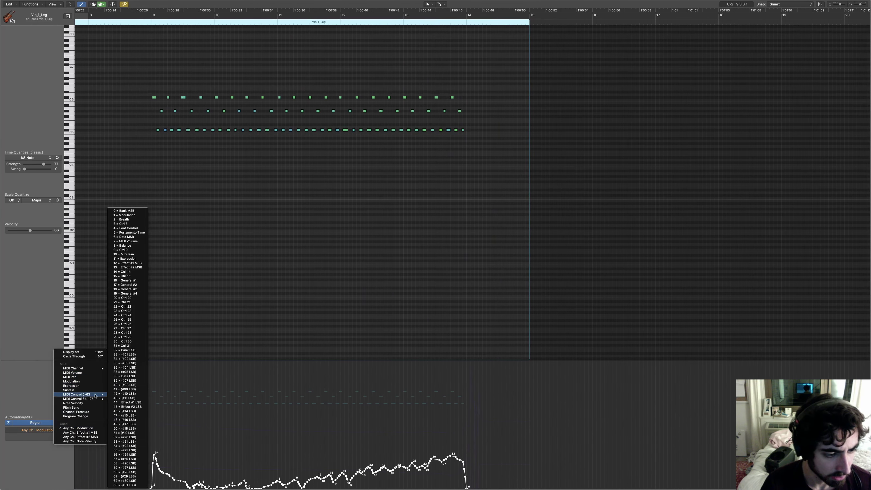
pyautogui.click(123, 224)
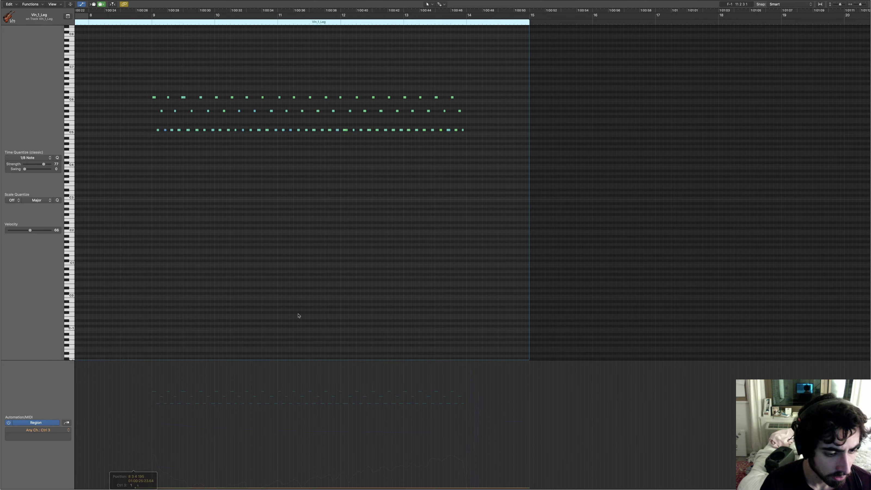
pyautogui.hotkey('ctrl', 'Left')
# Step: Show Ctrl 3 for the Vln_2_Leg region and add a minimal-value point just before bar 9
pyautogui.doubleClick(353, 277)
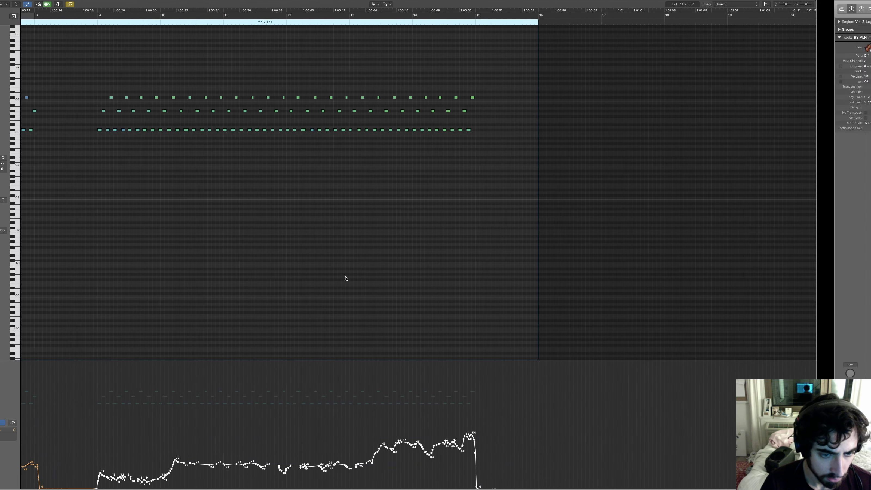
pyautogui.click(55, 431)
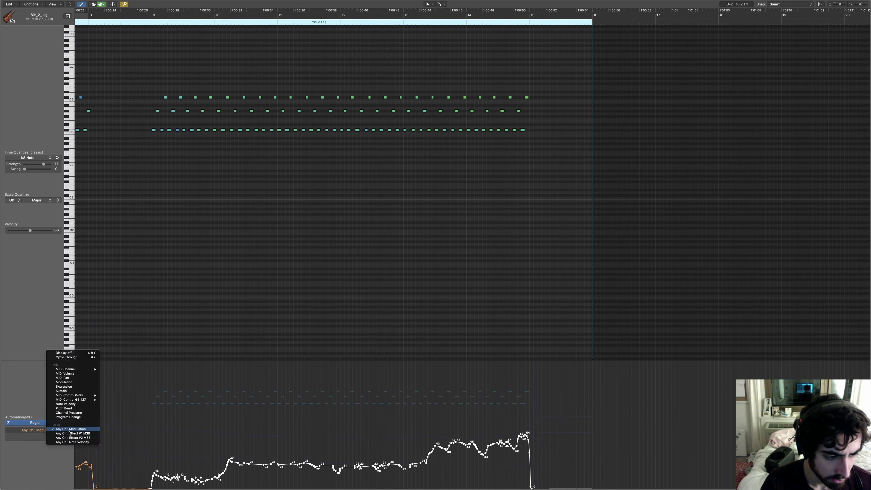
pyautogui.moveTo(70, 396)
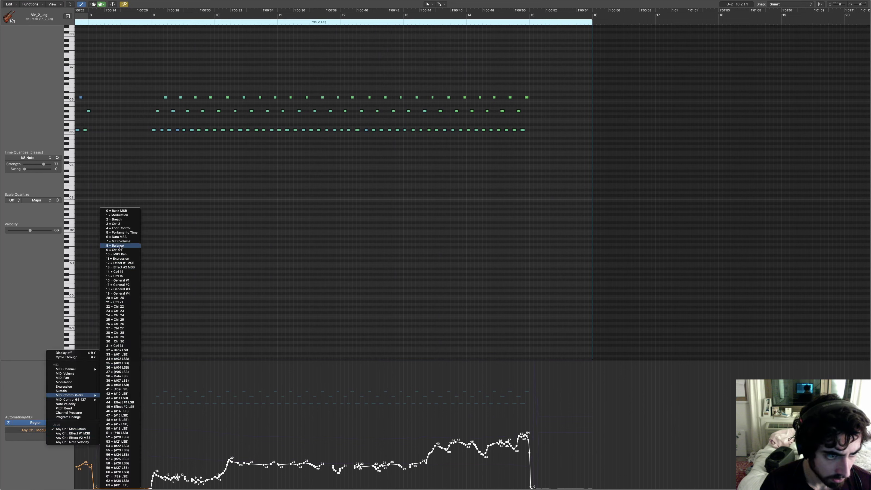
pyautogui.click(114, 224)
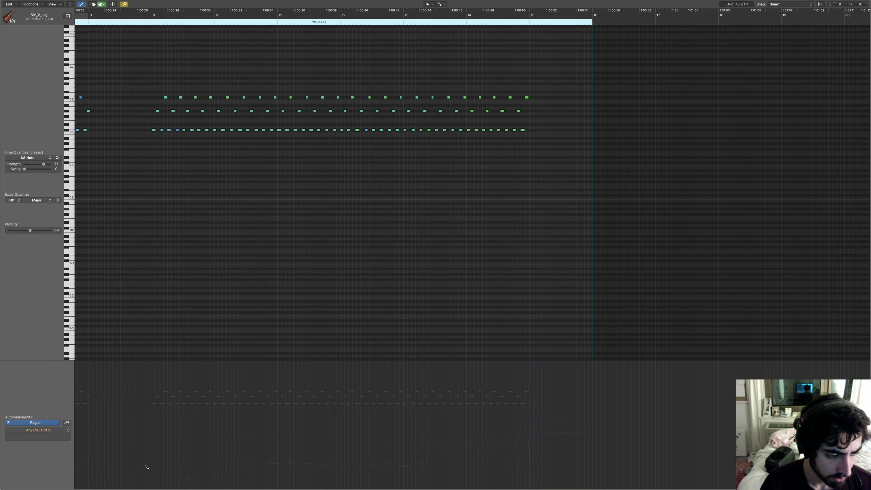
pyautogui.hscroll(-1, 162, 61)
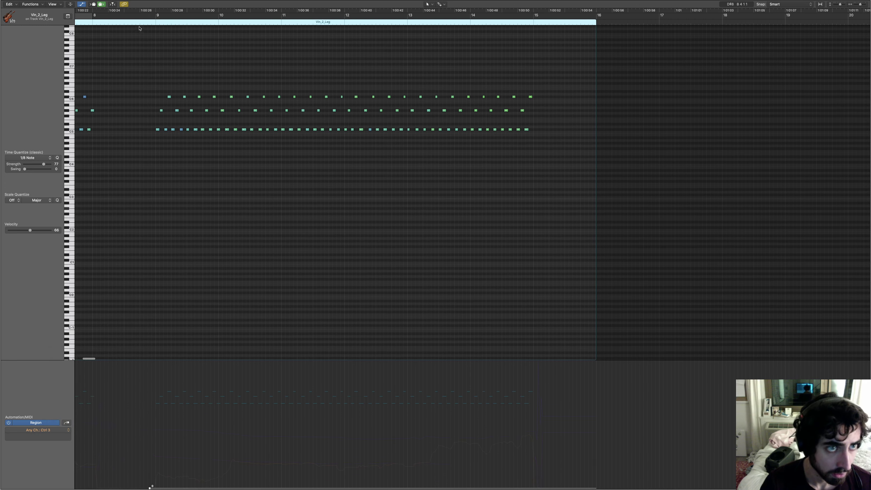
# Step: Start playback and delete the stray notes before bar 9 in the Vln_2_Leg region
pyautogui.hscroll(-5, 148, 51)
pyautogui.press('space')
pyautogui.moveTo(328, 78); pyautogui.dragTo(219, 156)
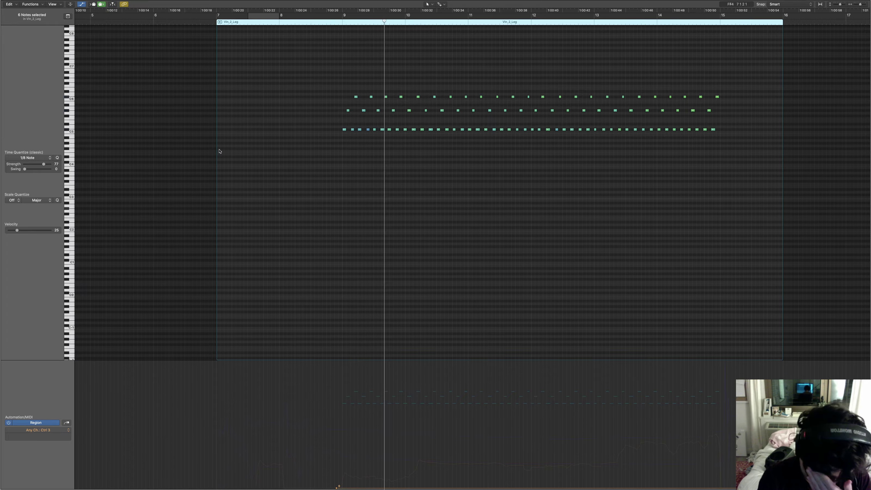
# Step: Reshape the Vla_Leg region's Modulation curve, starting it at about 35 in bar 8 and replacing the deep mid-phrase dip with a gentle rise
pyautogui.hotkey('ctrl', 'Right')
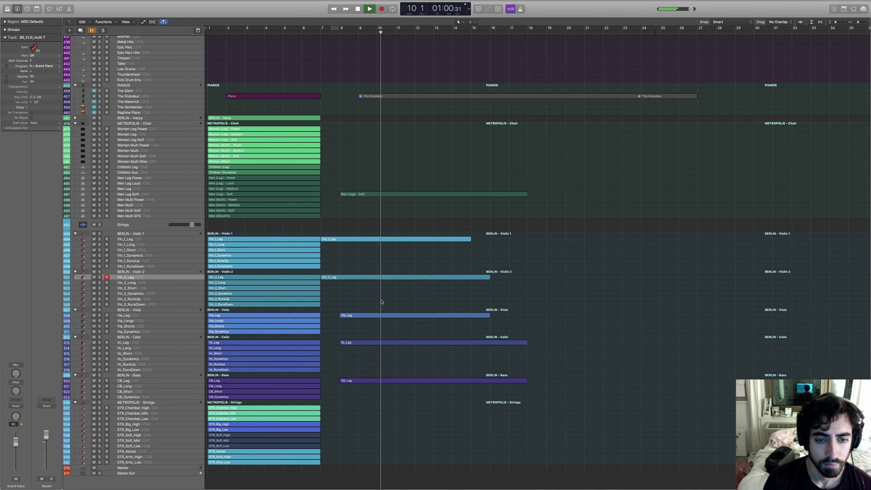
pyautogui.click(401, 315)
pyautogui.hotkey('ctrl', 'Left')
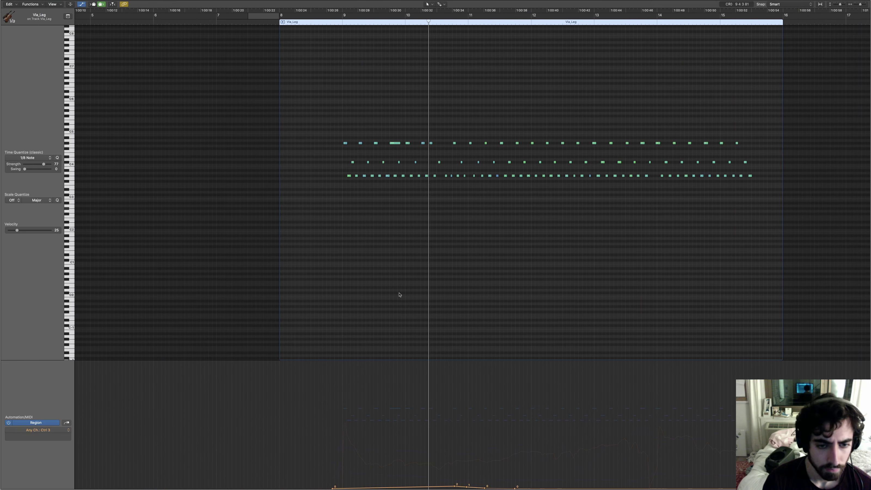
pyautogui.scroll(-1, 399, 295)
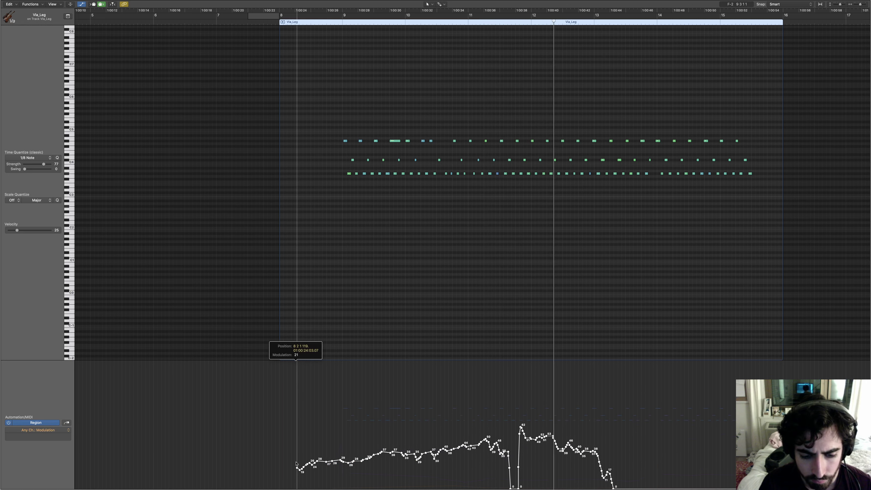
pyautogui.click(337, 469)
pyautogui.moveTo(406, 468); pyautogui.dragTo(302, 453)
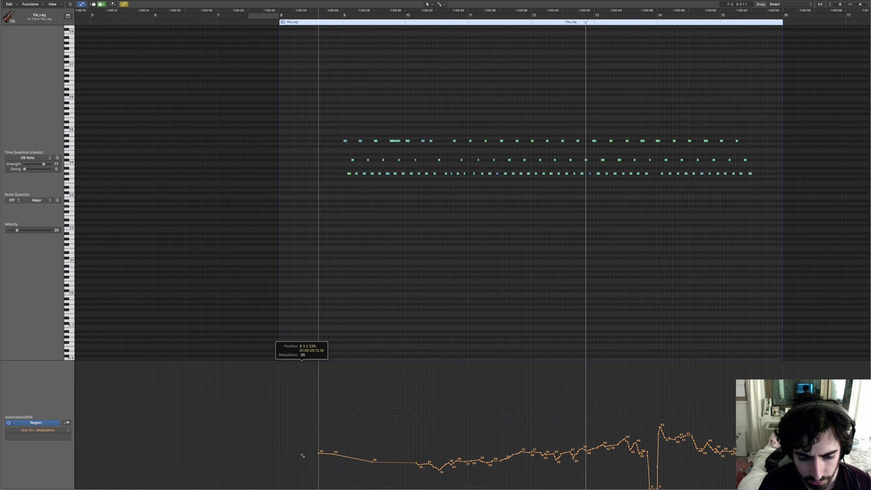
pyautogui.moveTo(559, 459); pyautogui.dragTo(614, 454)
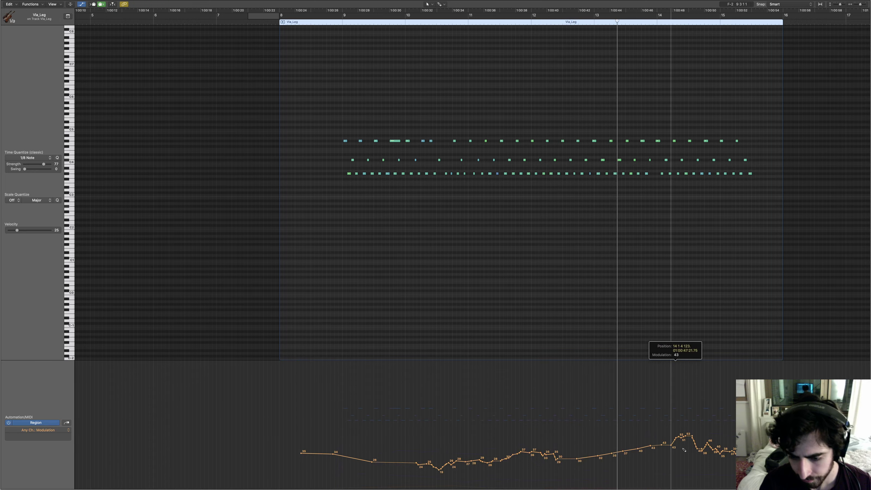
pyautogui.hotkey('ctrl', 'Right')
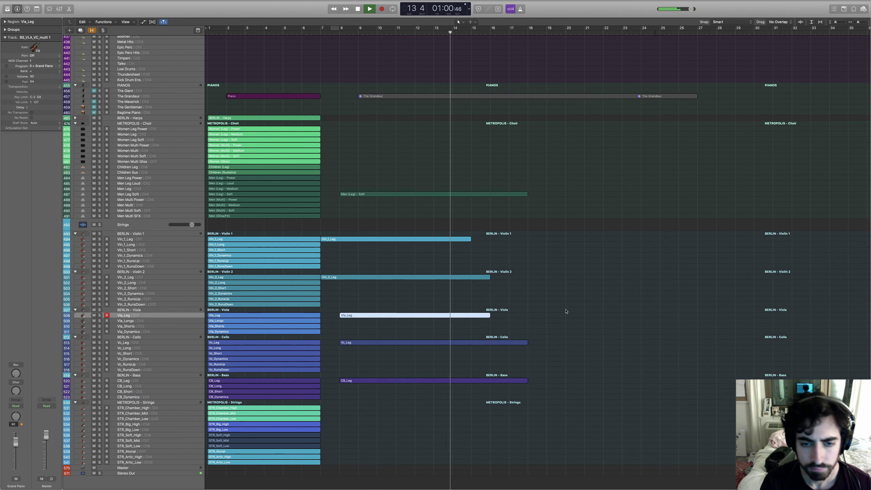
# Step: Review the Vln_1_Leg region's notes and Ctrl 3 lane, listen on through the arrangement and stop playback at bar 17
pyautogui.click(606, 311)
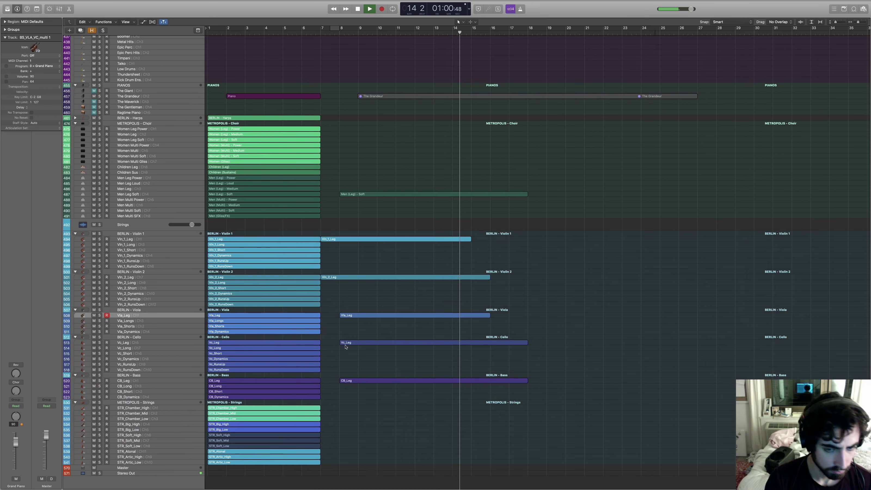
pyautogui.doubleClick(330, 239)
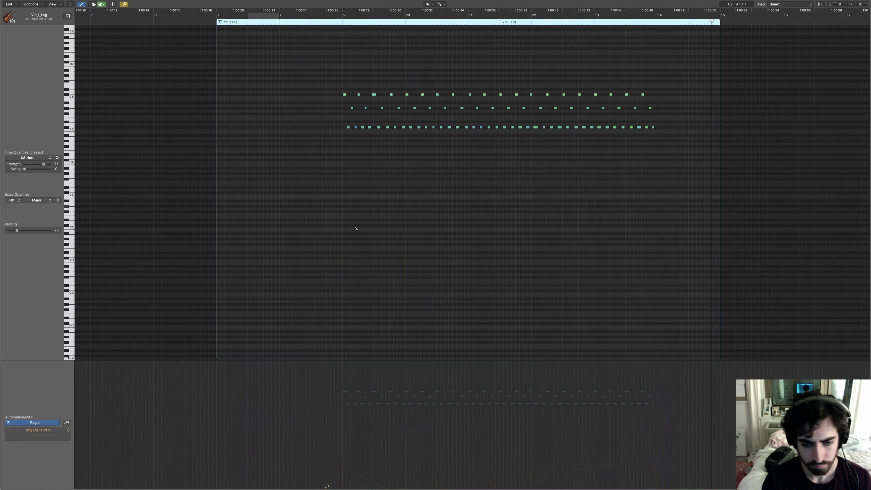
pyautogui.hotkey('ctrl', 'Right')
pyautogui.click(334, 258)
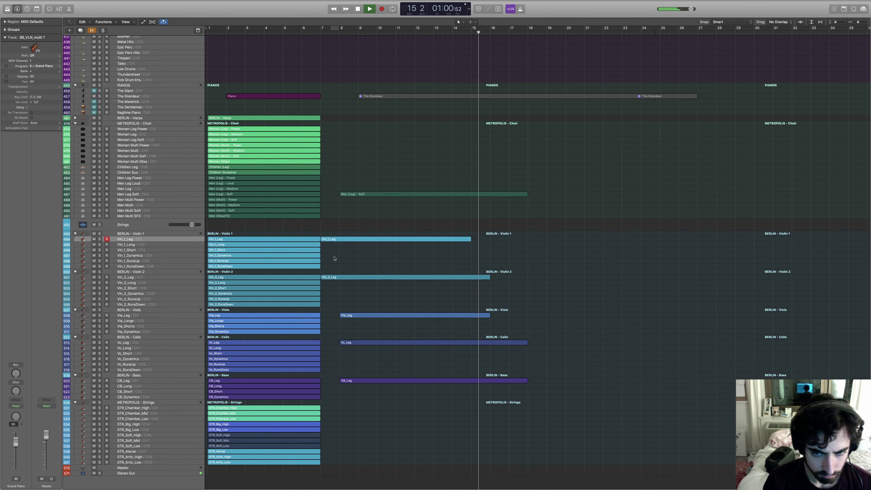
pyautogui.hscroll(5, 333, 258)
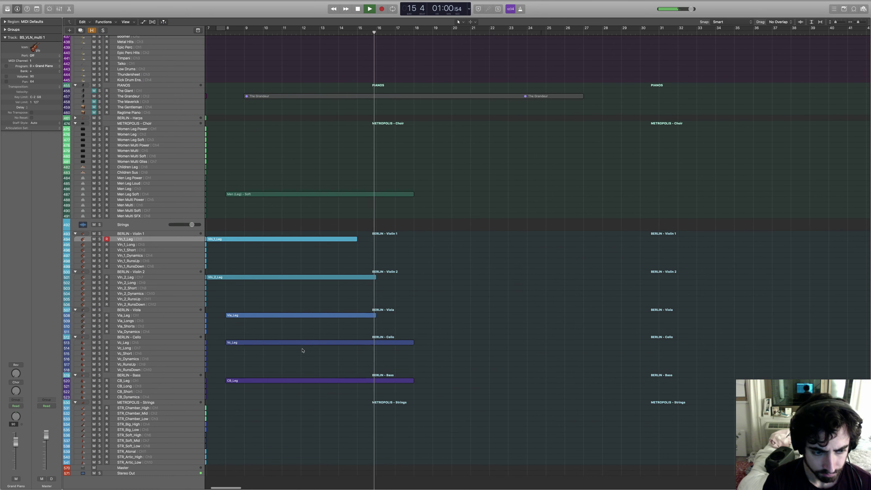
pyautogui.scroll(15, 303, 351)
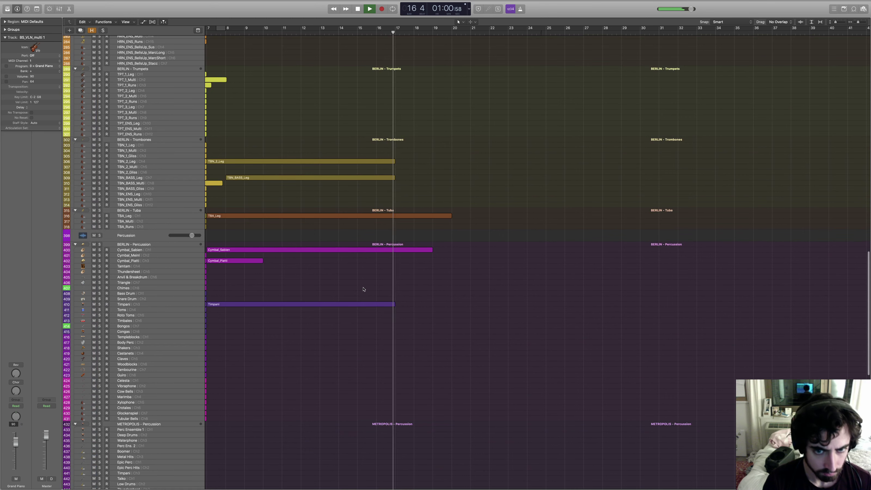
pyautogui.press('space')
pyautogui.scroll(-3, 377, 267)
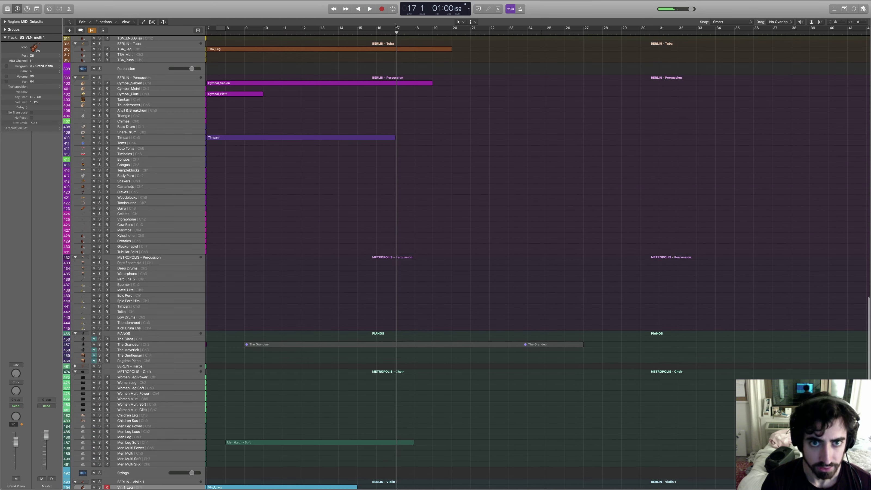
pyautogui.scroll(-12, 408, 240)
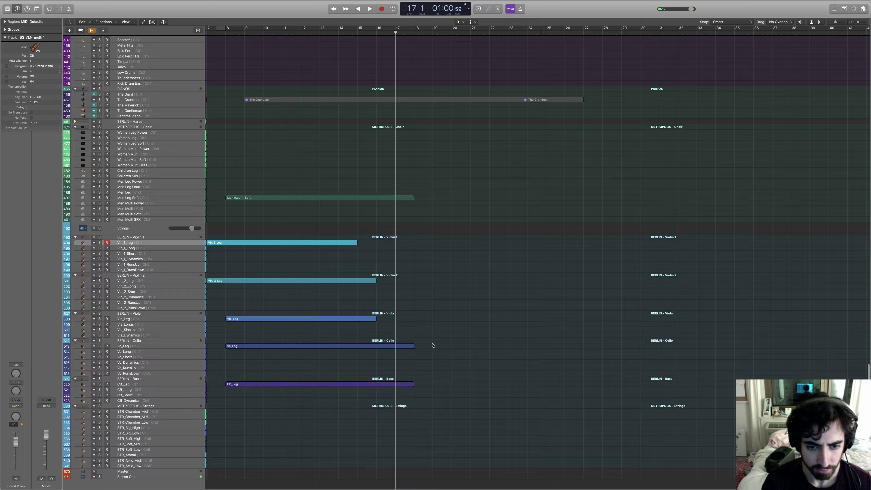
pyautogui.scroll(5, 433, 346)
pyautogui.moveTo(438, 376); pyautogui.dragTo(395, 191)
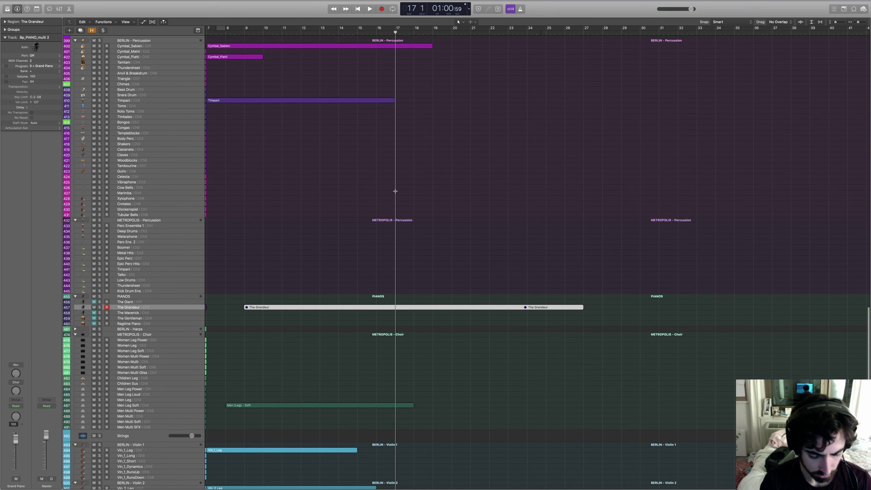
pyautogui.press('super+t')
pyautogui.click(456, 155)
# Step: Split the HRN_1_Leg, TBA_Leg and The Grandeur regions at the end of bar 16, splitting the notes that cross the point
pyautogui.scroll(8, 395, 229)
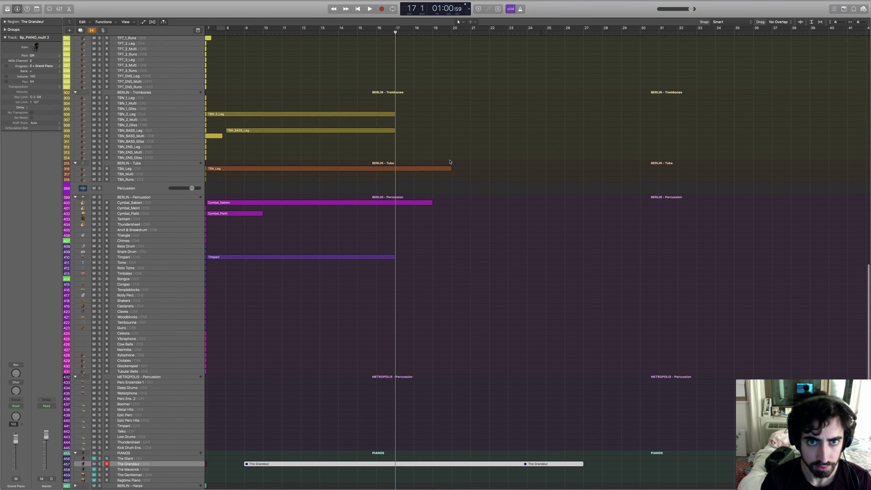
pyautogui.scroll(10, 416, 205)
pyautogui.press('space')
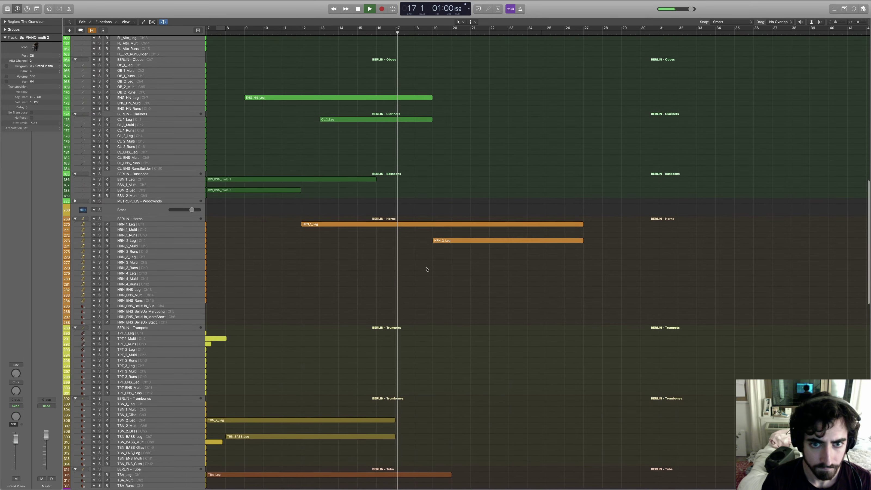
pyautogui.moveTo(484, 286); pyautogui.dragTo(413, 155)
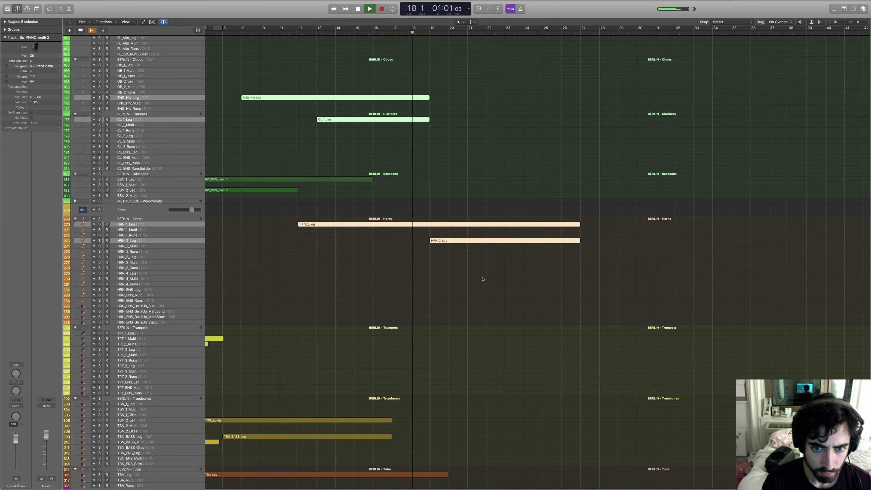
pyautogui.moveTo(485, 280); pyautogui.dragTo(422, 229)
pyautogui.scroll(-10, 443, 326)
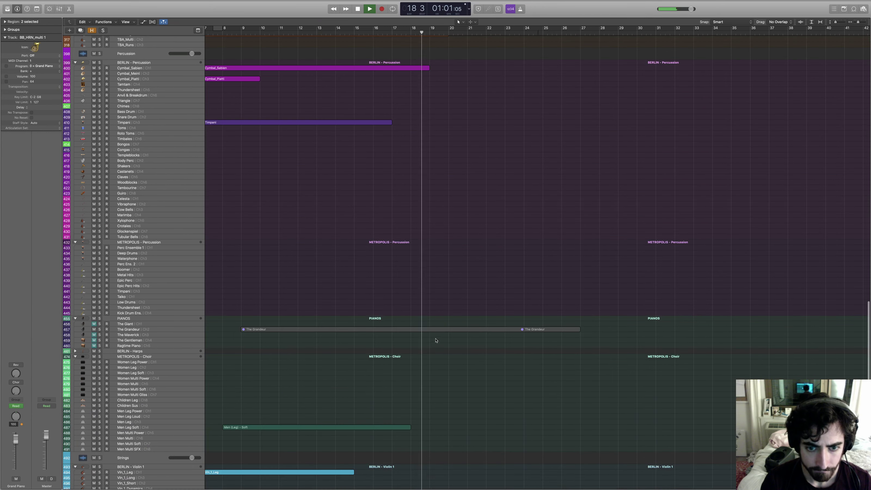
pyautogui.scroll(8, 436, 339)
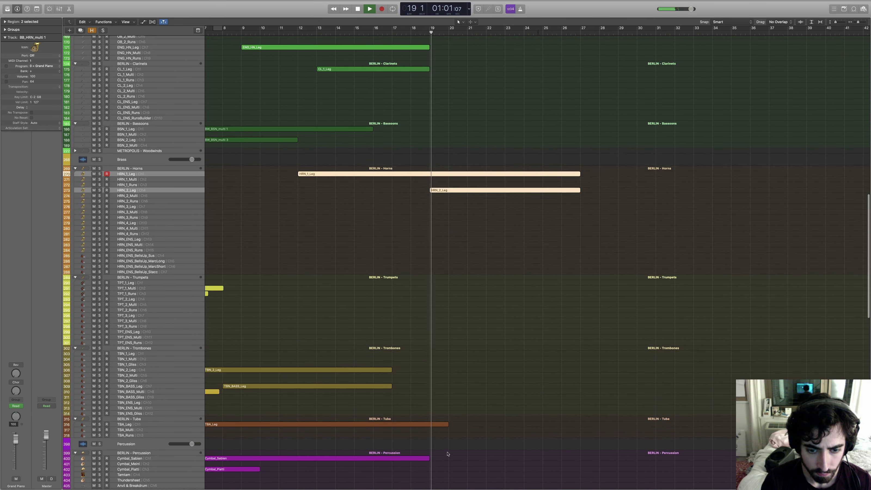
pyautogui.keyDown('shift'); pyautogui.click(443, 424); pyautogui.keyUp('shift')
pyautogui.scroll(-15, 432, 395)
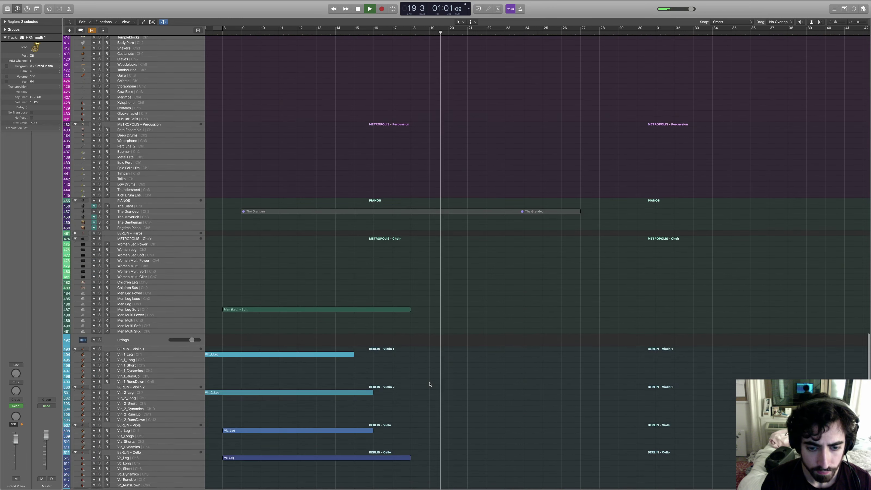
pyautogui.scroll(15, 446, 401)
pyautogui.keyDown('shift'); pyautogui.click(459, 442); pyautogui.keyUp('shift')
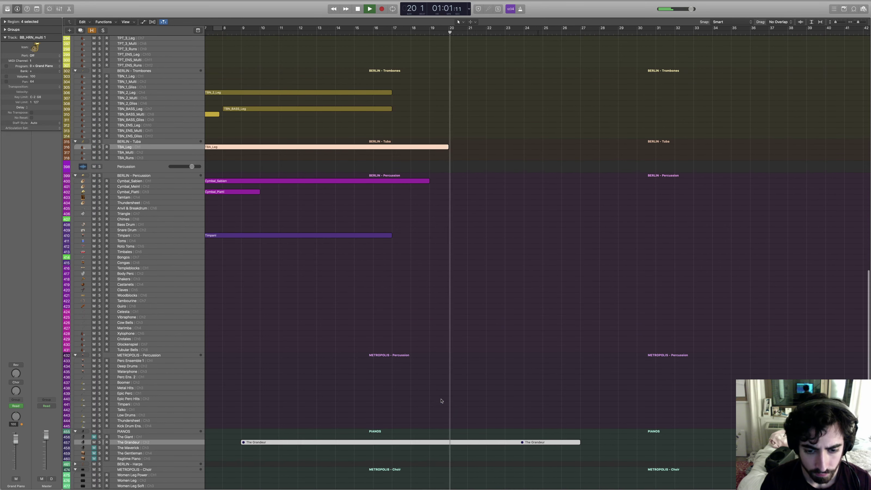
pyautogui.doubleClick(366, 33)
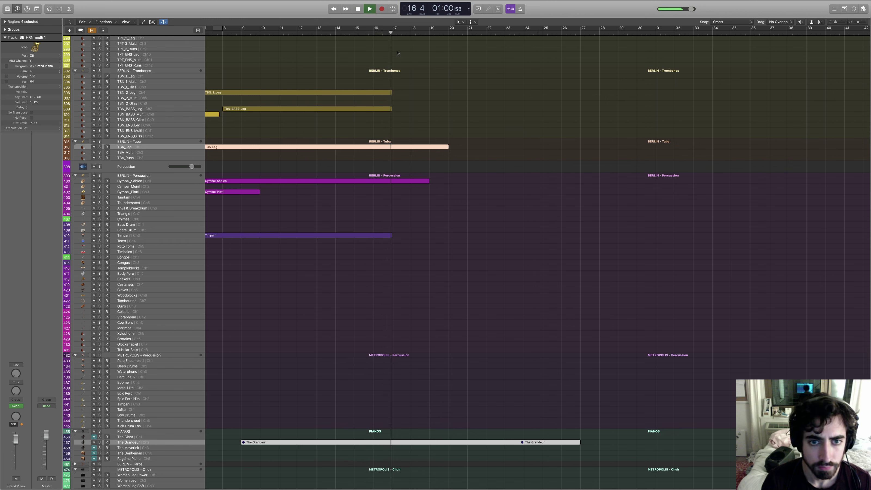
pyautogui.scroll(10, 412, 108)
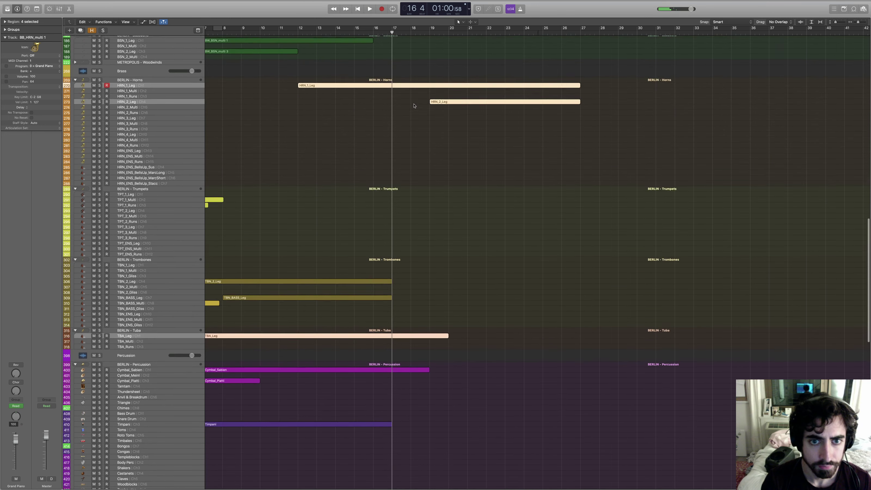
pyautogui.press('super+t')
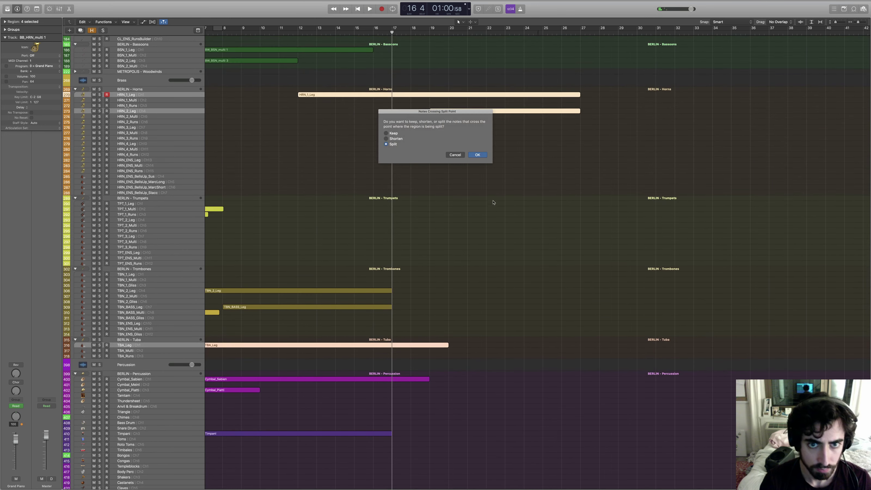
pyautogui.click(477, 155)
# Step: Split the same horn, tuba and piano regions at bar 18 with crossing notes split, and delete their one-bar pieces in bar 17
pyautogui.moveTo(391, 32); pyautogui.dragTo(410, 33)
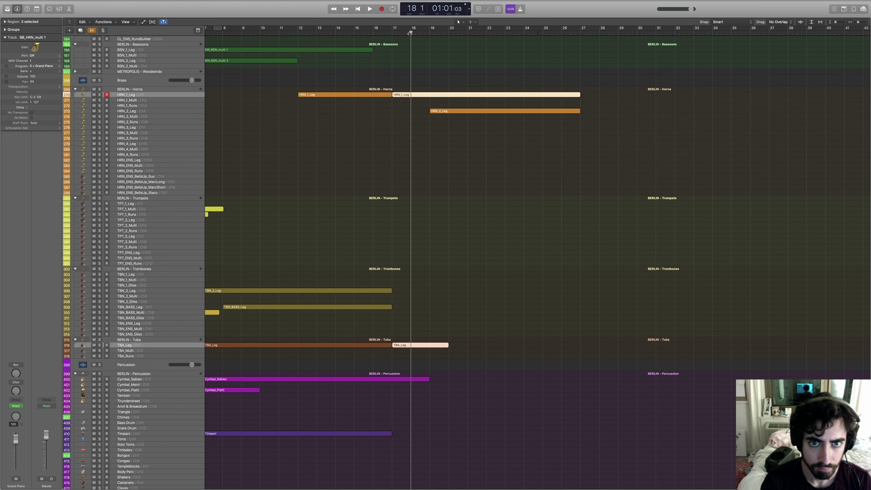
pyautogui.press('super+t')
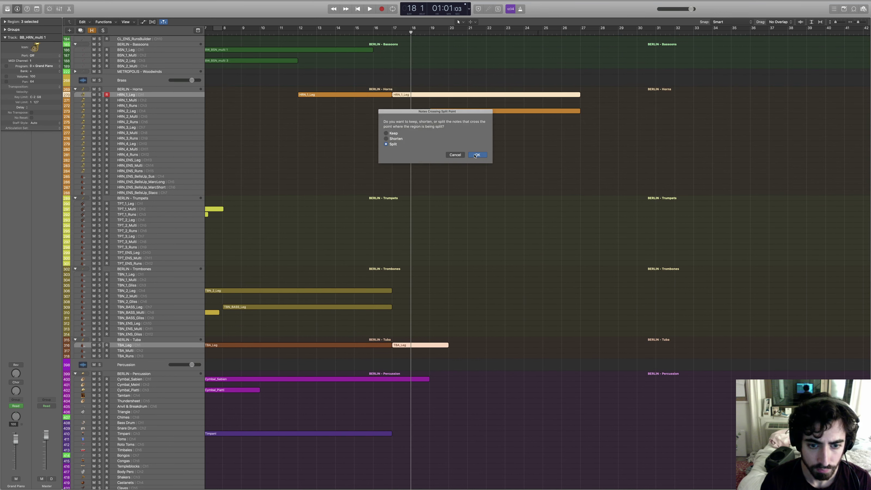
pyautogui.click(475, 155)
pyautogui.moveTo(407, 86); pyautogui.dragTo(402, 340)
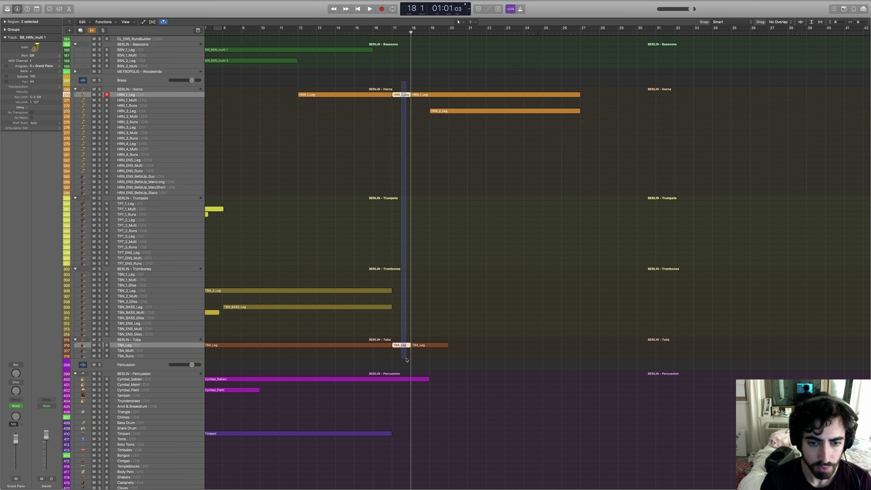
pyautogui.press('Delete')
# Step: Move the remaining HRN_1_Leg, HRN_2_Leg, TBA_Leg and The Grandeur regions one bar earlier to close the gap at bar 17
pyautogui.scroll(-15, 403, 387)
pyautogui.moveTo(465, 413); pyautogui.dragTo(441, 150)
pyautogui.scroll(10, 519, 208)
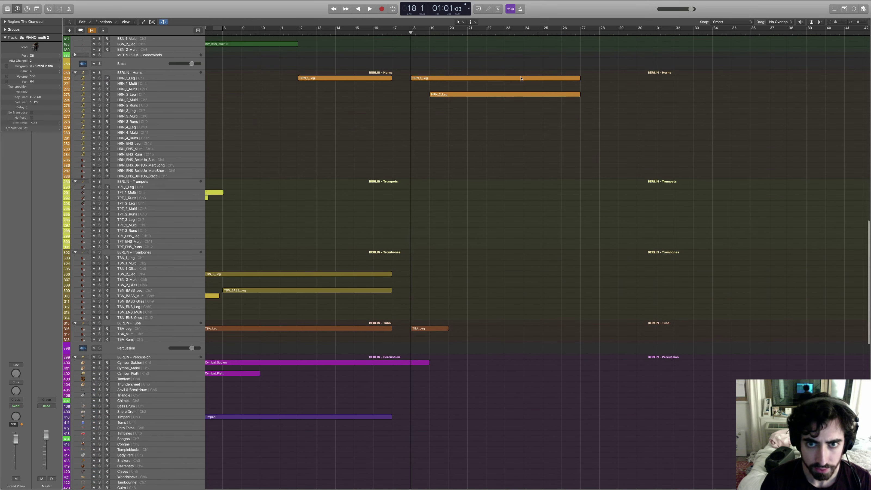
pyautogui.moveTo(521, 48); pyautogui.dragTo(506, 99)
pyautogui.moveTo(461, 284); pyautogui.dragTo(424, 353)
pyautogui.scroll(-10, 437, 325)
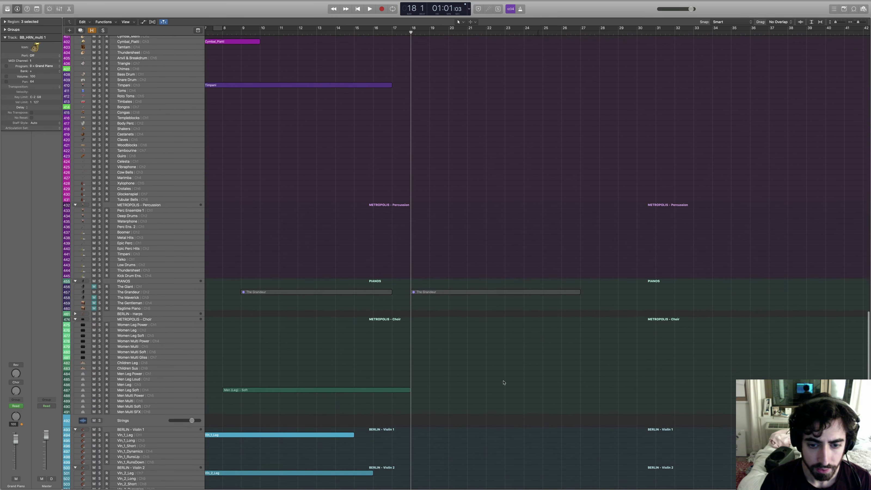
pyautogui.scroll(-1, 503, 382)
pyautogui.moveTo(477, 356); pyautogui.dragTo(438, 249)
pyautogui.moveTo(418, 285); pyautogui.dragTo(399, 285)
pyautogui.click(451, 132)
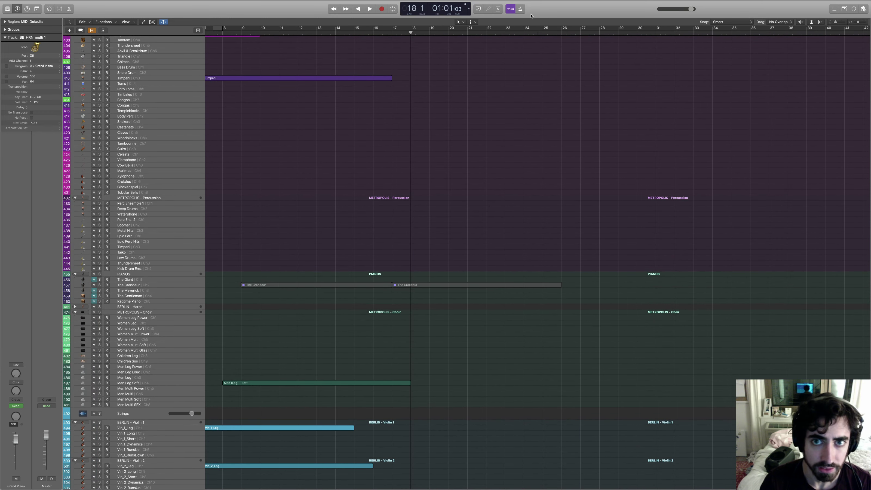
# Step: Play the arrangement from bar 16 and check the transition into bar 17 across the woodwind, brass and percussion tracks
pyautogui.click(383, 30)
pyautogui.press('space')
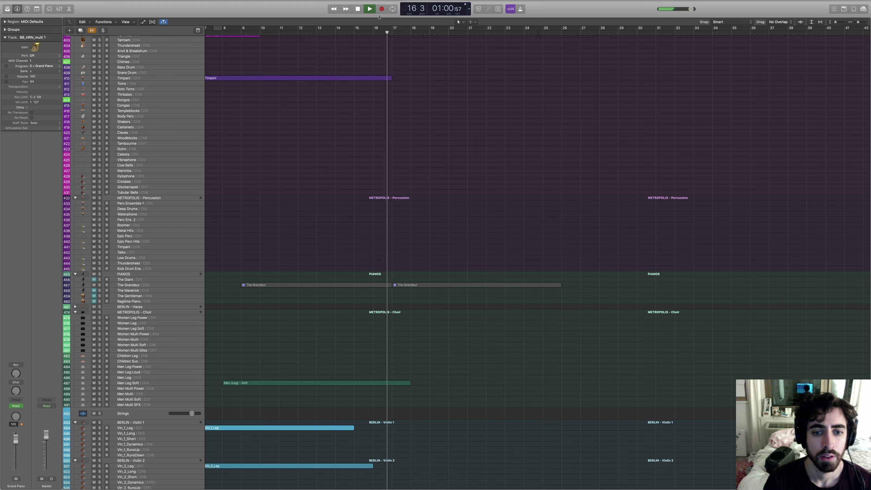
pyautogui.scroll(20, 385, 71)
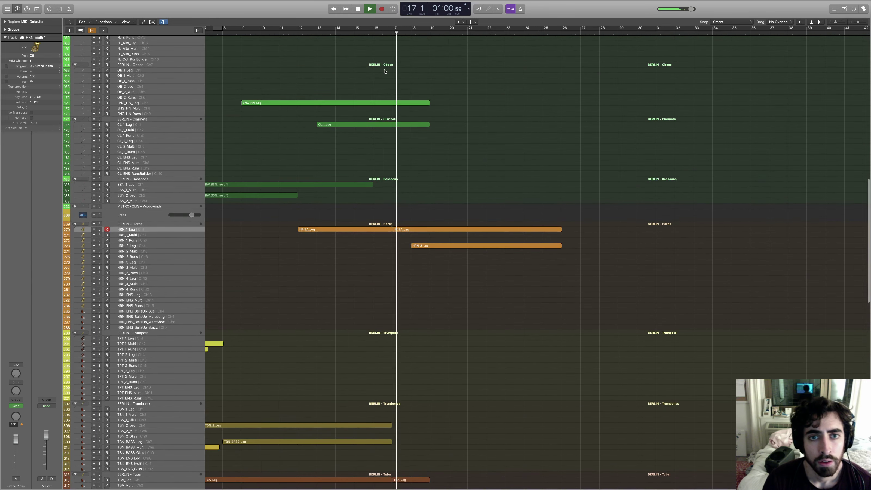
pyautogui.scroll(-10, 432, 136)
pyautogui.scroll(7, 431, 146)
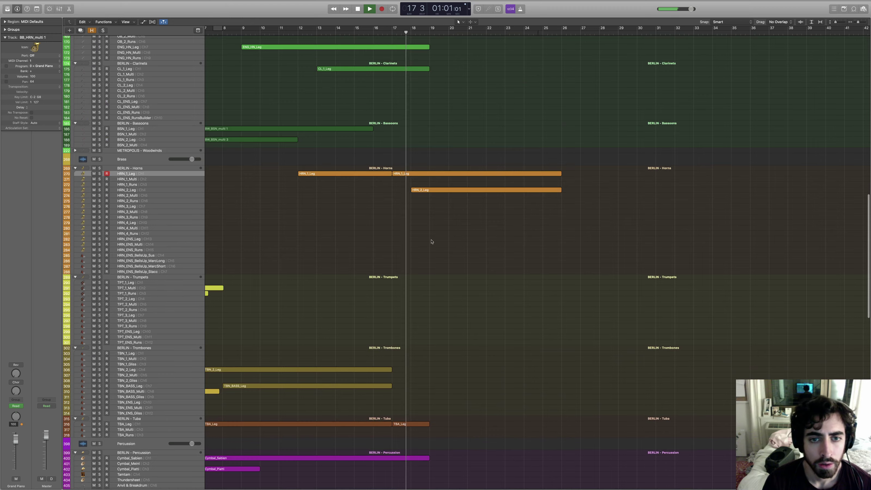
pyautogui.scroll(5, 376, 89)
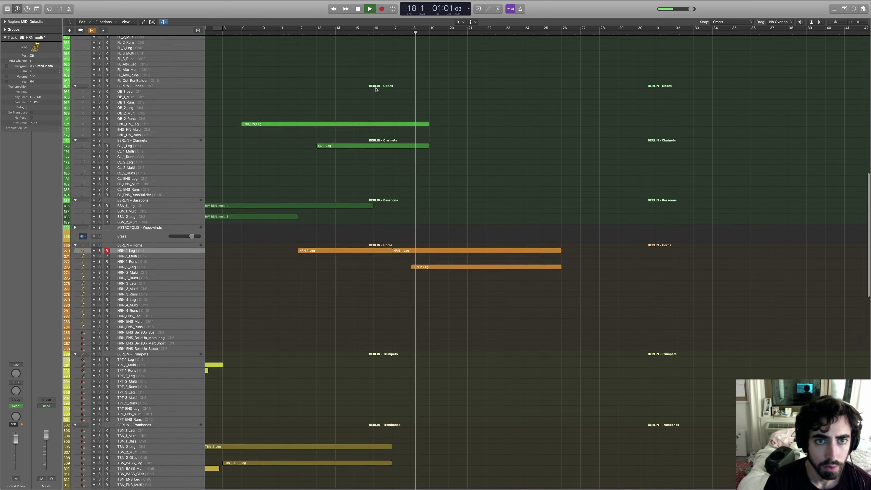
pyautogui.scroll(2, 376, 86)
pyautogui.scroll(-15, 382, 98)
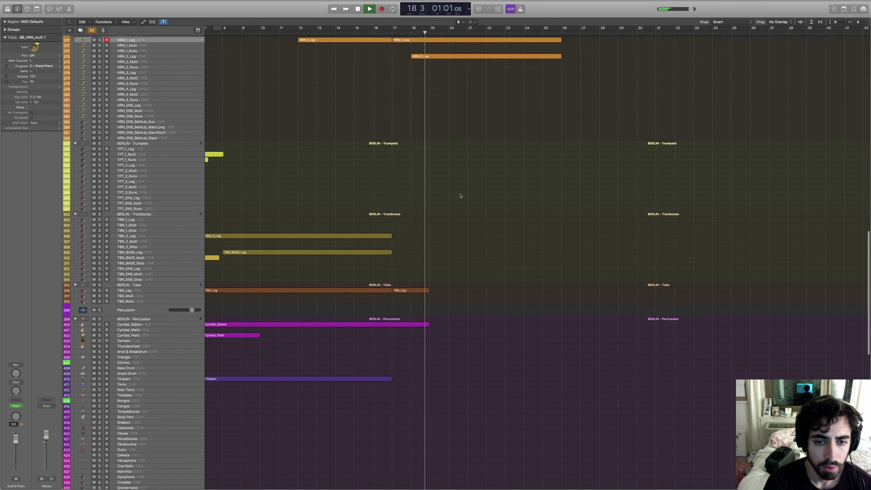
pyautogui.scroll(-20, 461, 196)
pyautogui.scroll(4, 446, 178)
pyautogui.rightClick(431, 164)
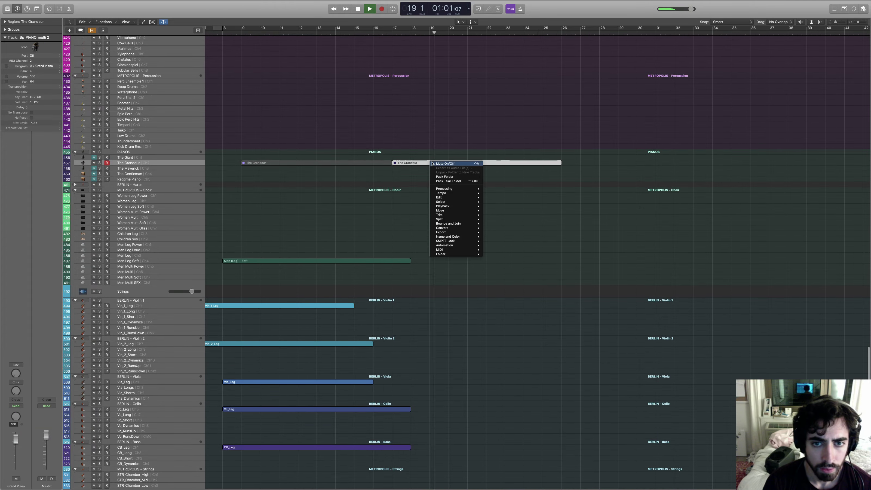
pyautogui.click(410, 130)
pyautogui.scroll(20, 410, 129)
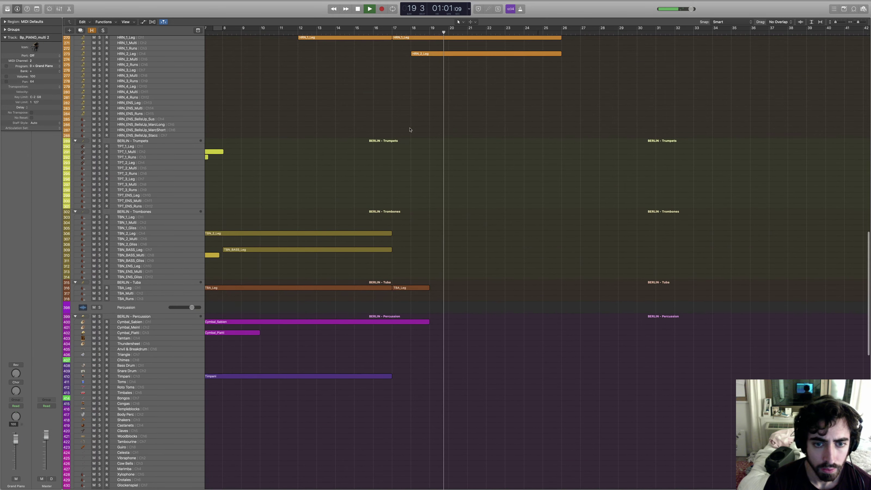
pyautogui.scroll(-3, 445, 117)
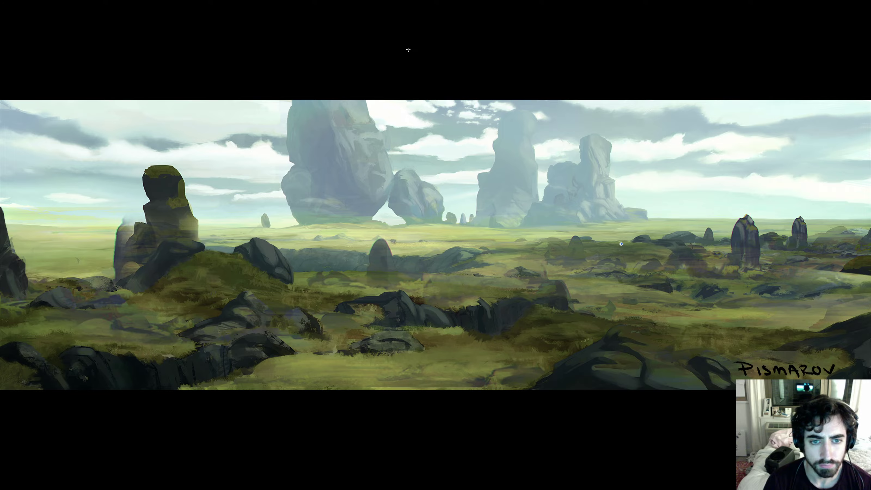
pyautogui.hotkey('ctrl', 'Right')
pyautogui.hotkey('ctrl', 'Right')
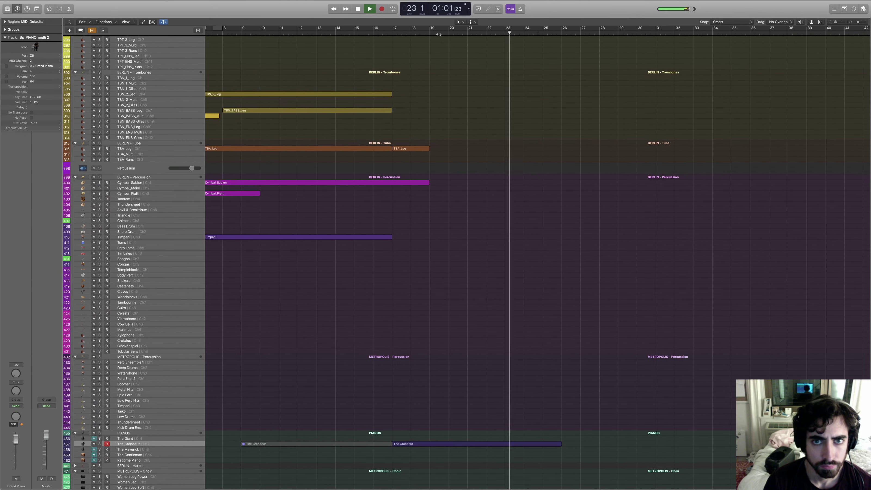
# Step: Select the Men Multi Soft choir track and audition it against playback from bar 19 and from bar 21
pyautogui.click(439, 34)
pyautogui.scroll(-10, 463, 178)
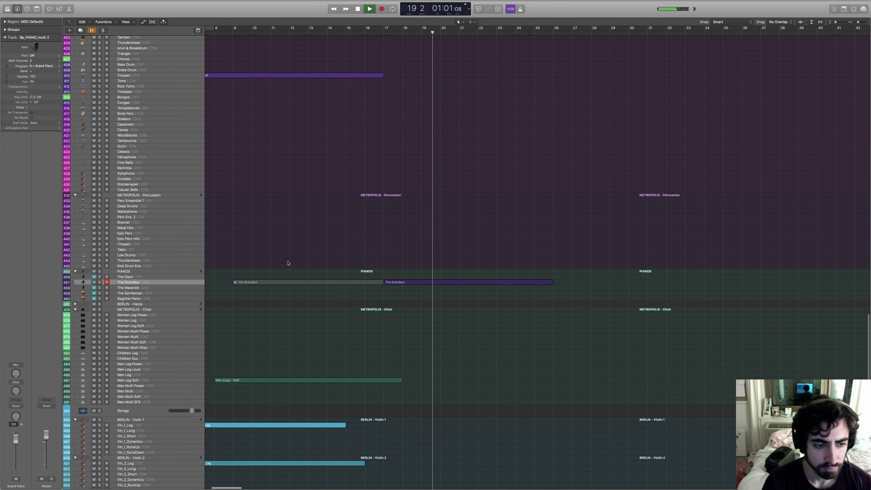
pyautogui.scroll(15, 290, 263)
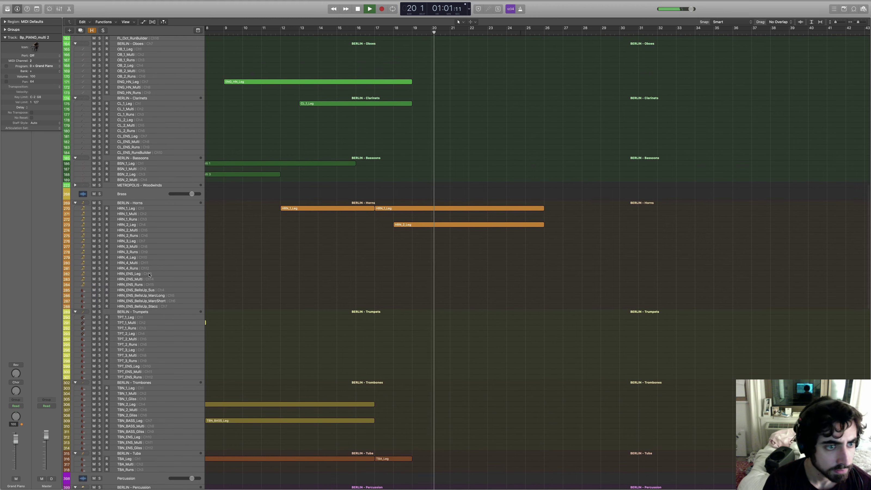
pyautogui.scroll(-10, 144, 291)
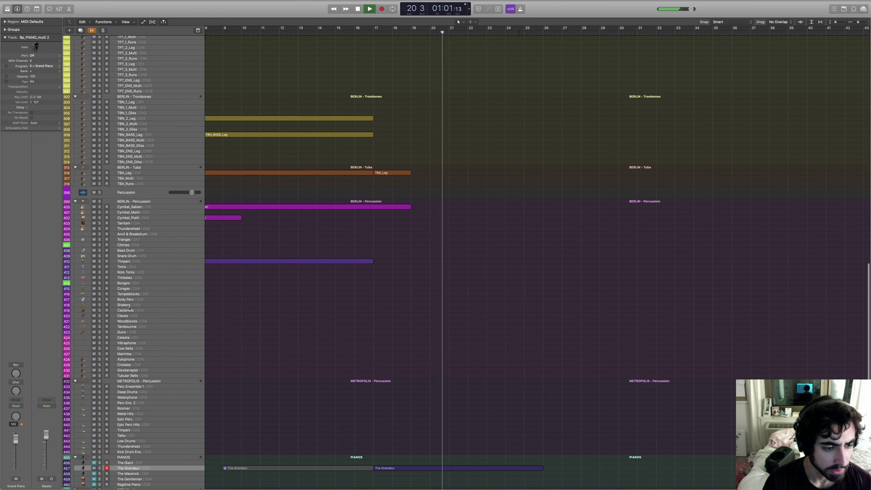
pyautogui.scroll(-10, 187, 299)
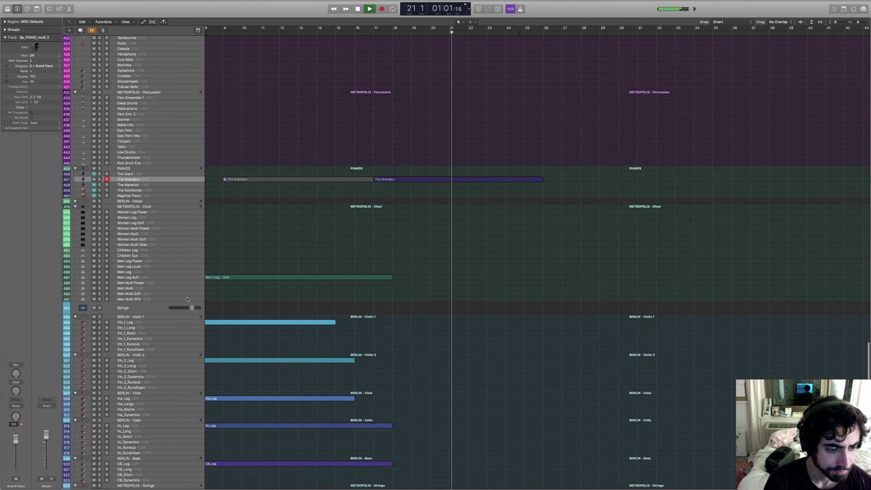
pyautogui.scroll(1, 165, 292)
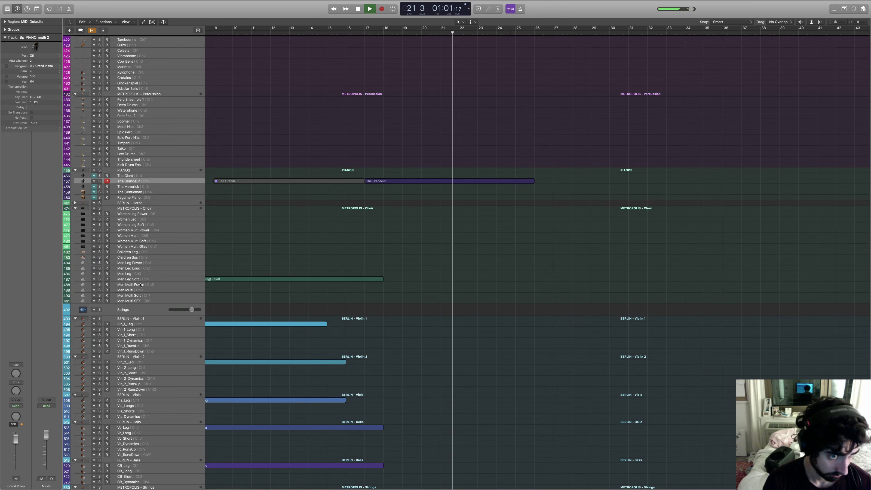
pyautogui.click(139, 297)
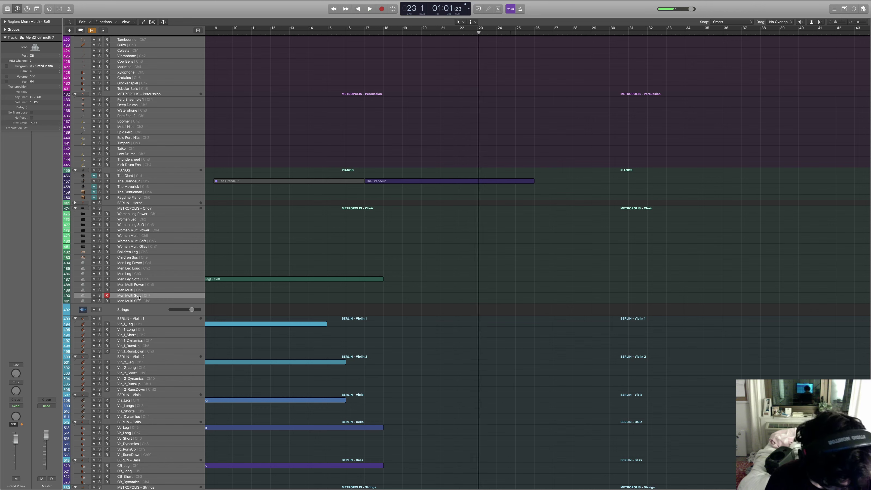
pyautogui.press('space')
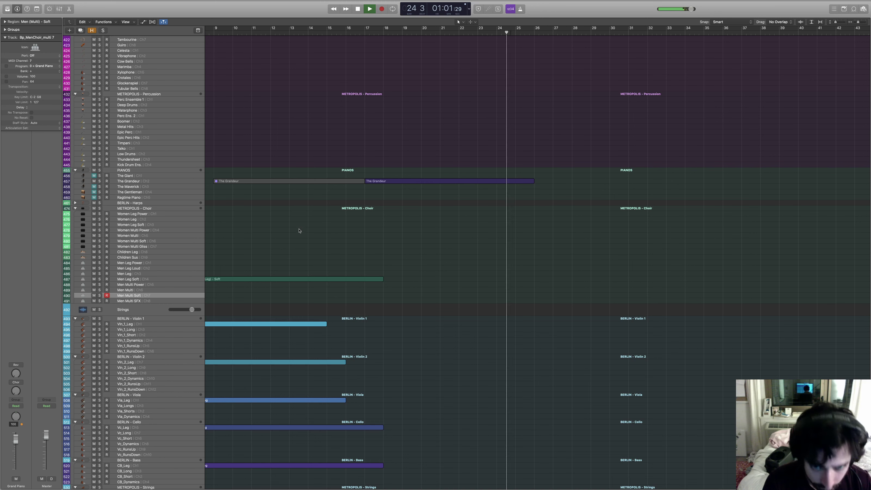
pyautogui.click(440, 33)
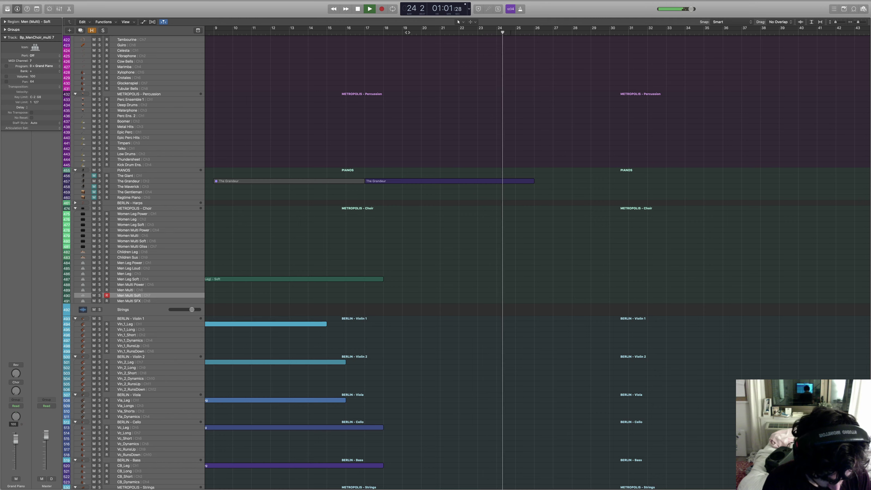
# Step: Select the FL_1_Multi flute track and audition it against playback from bar 17
pyautogui.click(376, 32)
pyautogui.scroll(10, 386, 46)
pyautogui.scroll(15, 264, 156)
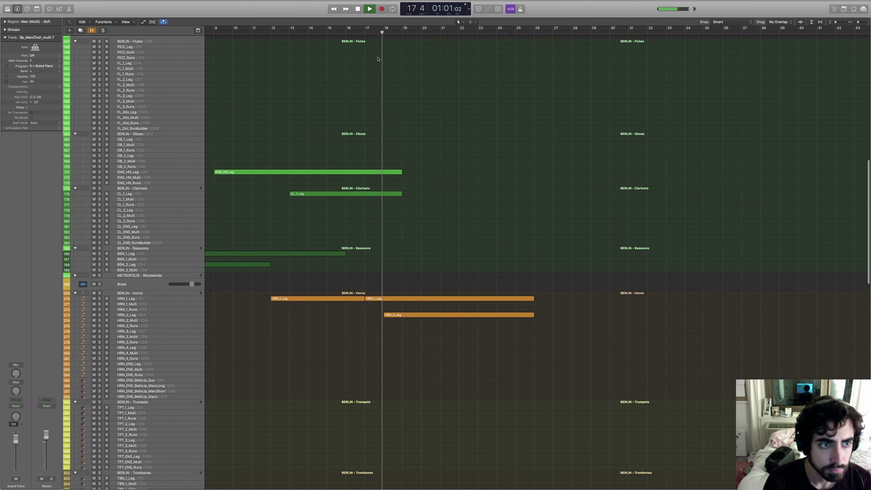
pyautogui.scroll(1, 103, 409)
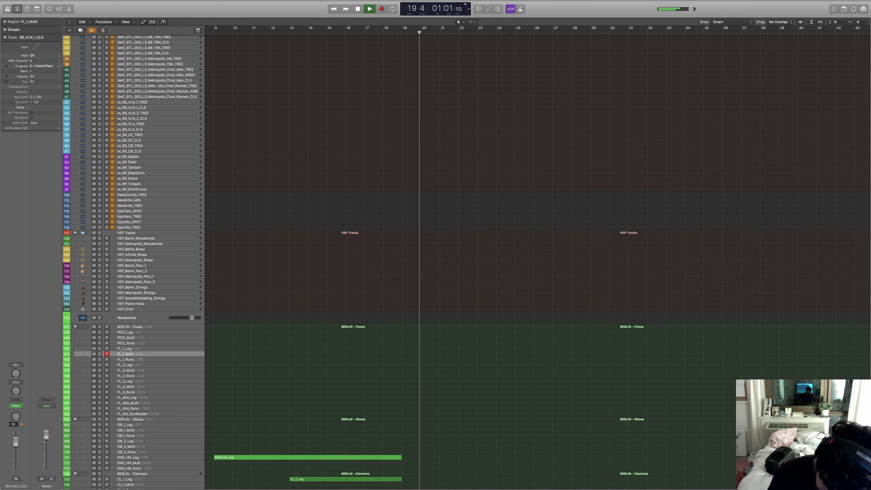
# Step: Select the Men Leg Soft track in the METROPOLIS - Choir group for recording
pyautogui.scroll(-15, 323, 272)
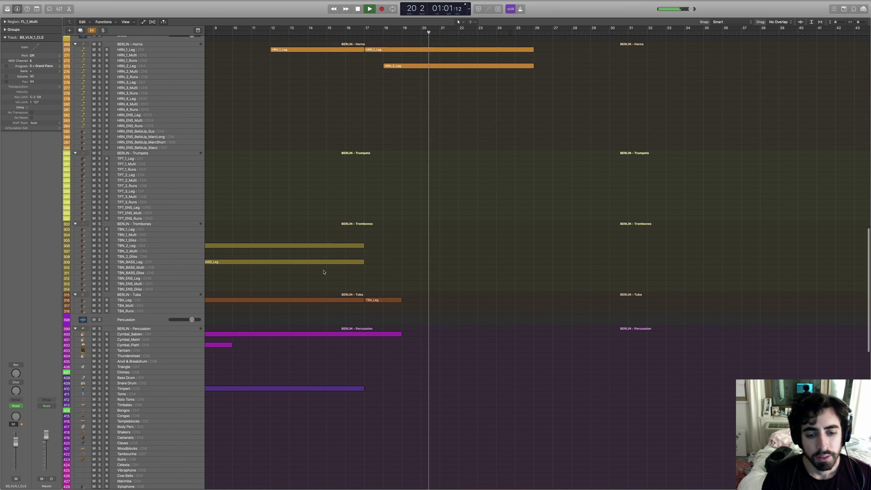
pyautogui.scroll(-10, 135, 311)
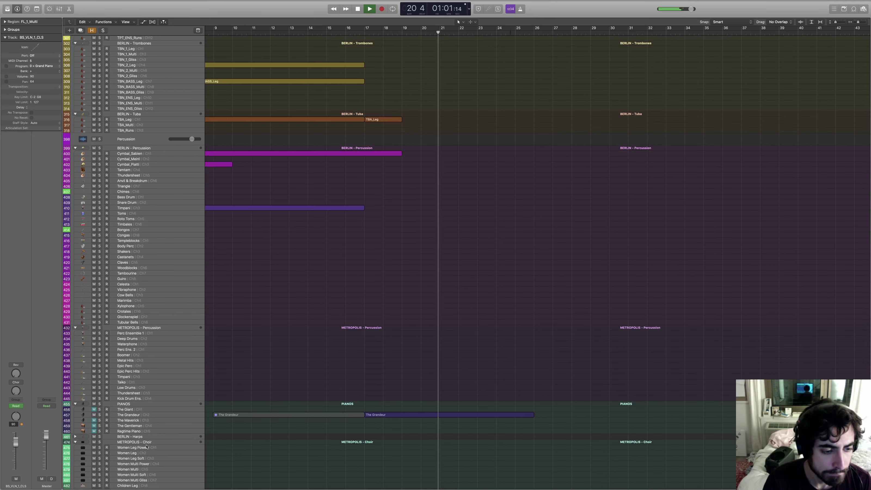
pyautogui.scroll(-4, 139, 432)
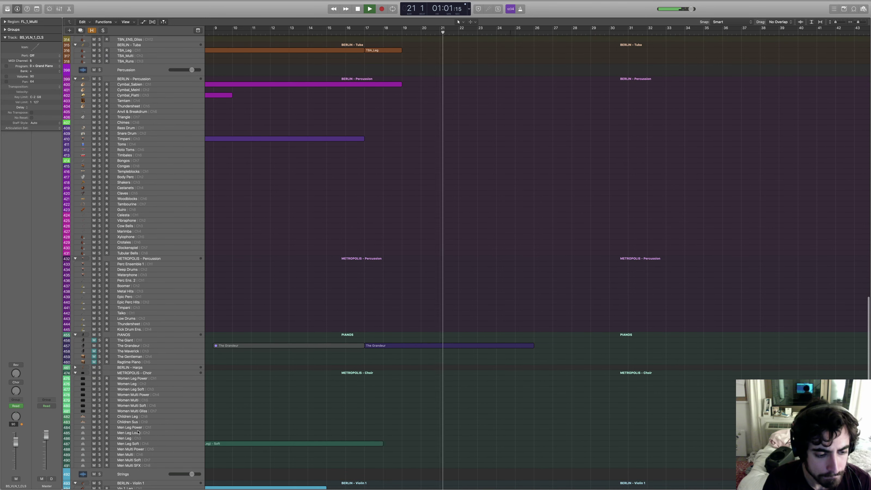
pyautogui.click(141, 444)
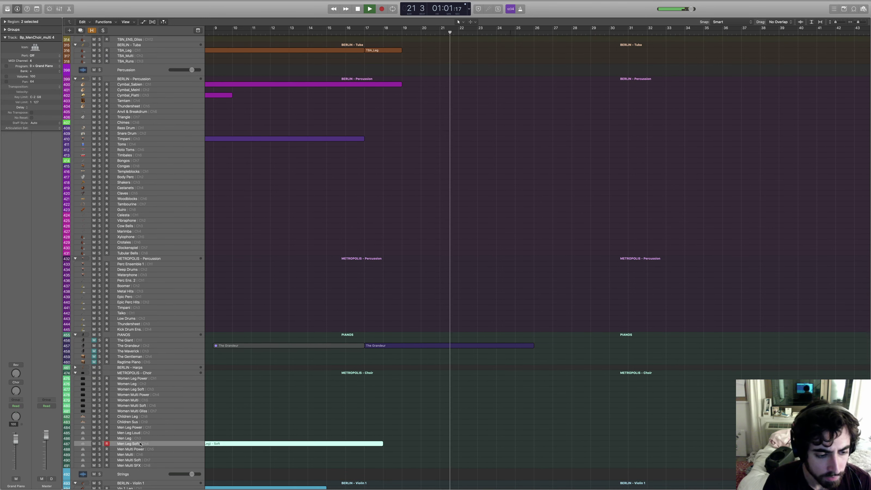
# Step: Try recording a Men Leg Soft choir take from about bar 20, and undo the take
pyautogui.click(404, 32)
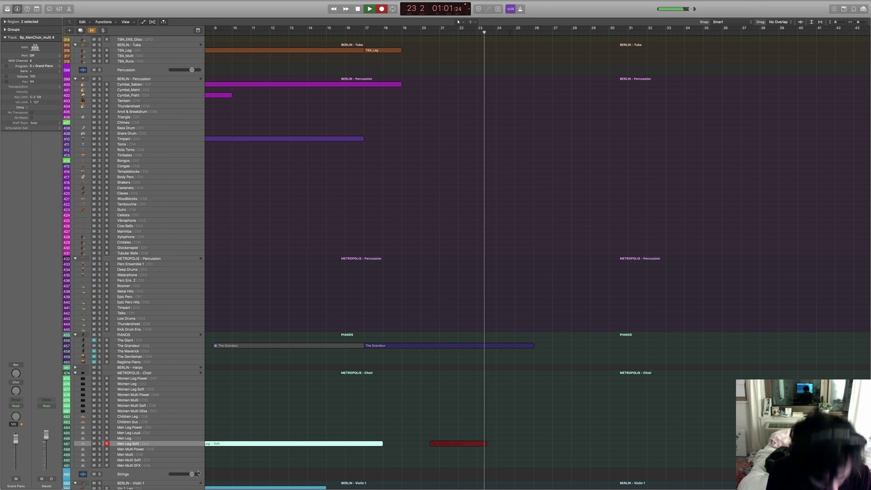
pyautogui.press('space')
pyautogui.press('super+z')
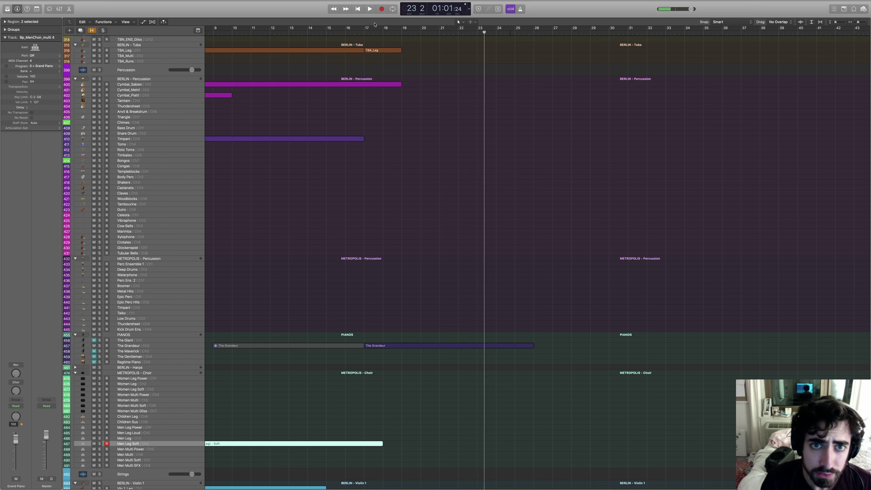
# Step: Record a Men Leg Soft choir part from bar 16 through bar 26 and play it back from bar 15
pyautogui.click(369, 31)
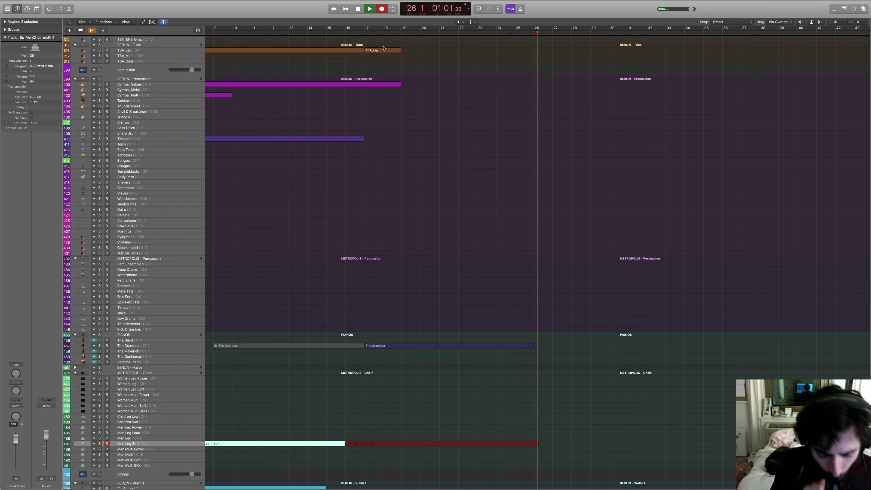
pyautogui.press('space')
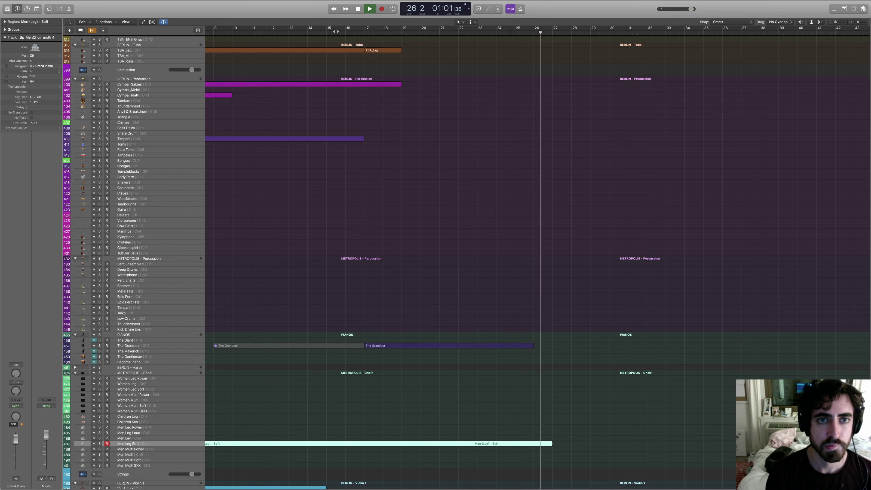
pyautogui.click(337, 33)
pyautogui.press('space')
pyautogui.scroll(-10, 315, 155)
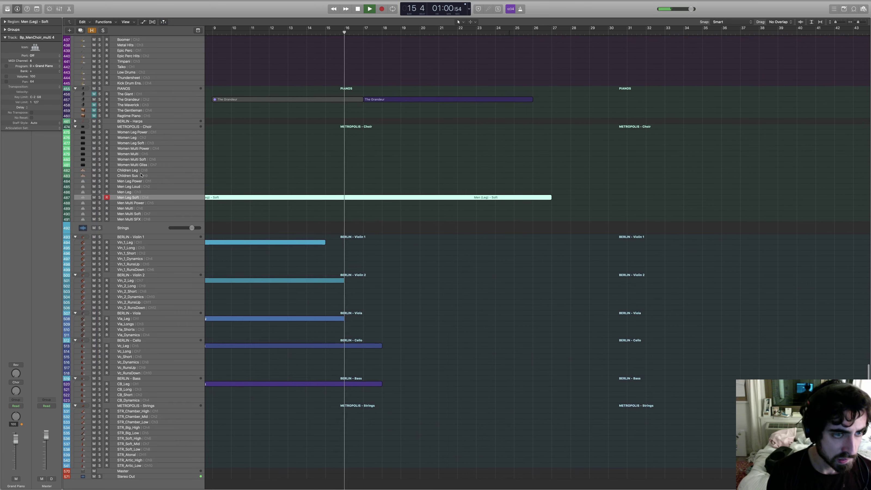
pyautogui.click(272, 164)
pyautogui.scroll(4, 166, 159)
pyautogui.scroll(3, 241, 175)
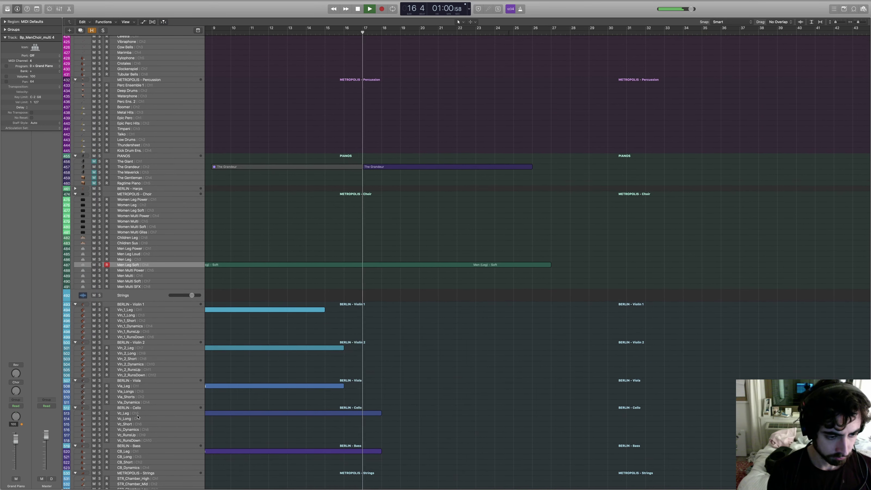
# Step: Select the Vc_Leg track in the BERLIN - Cello group and stop playback
pyautogui.click(138, 414)
pyautogui.click(359, 228)
pyautogui.scroll(10, 377, 292)
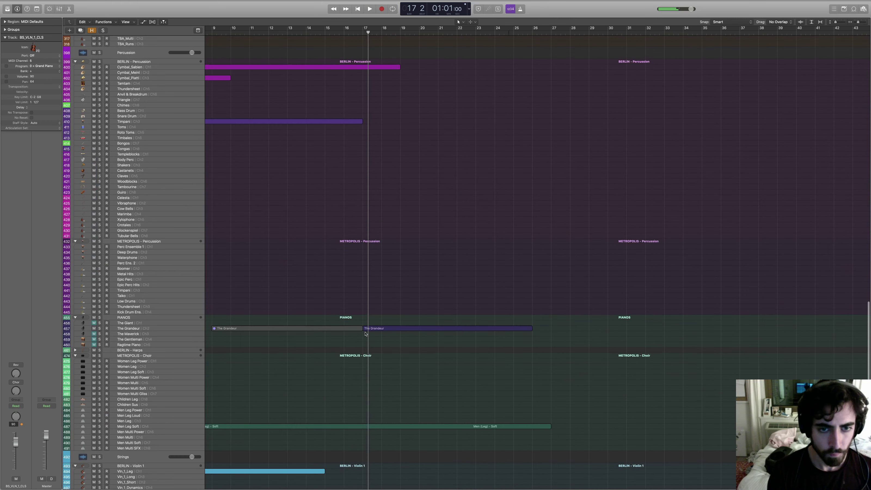
# Step: Compare the music around bar 16 with the music around bars 20 and 21 by playing short passages of each
pyautogui.click(359, 31)
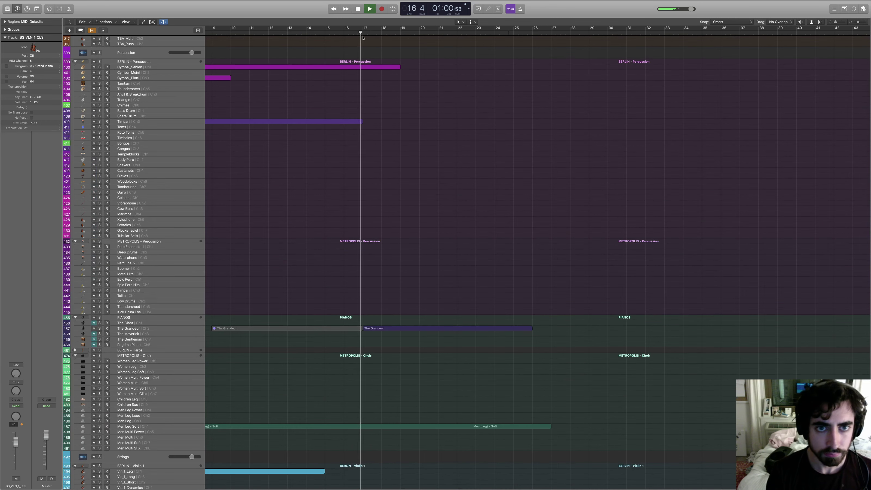
pyautogui.press('space')
pyautogui.click(400, 31)
pyautogui.click(433, 31)
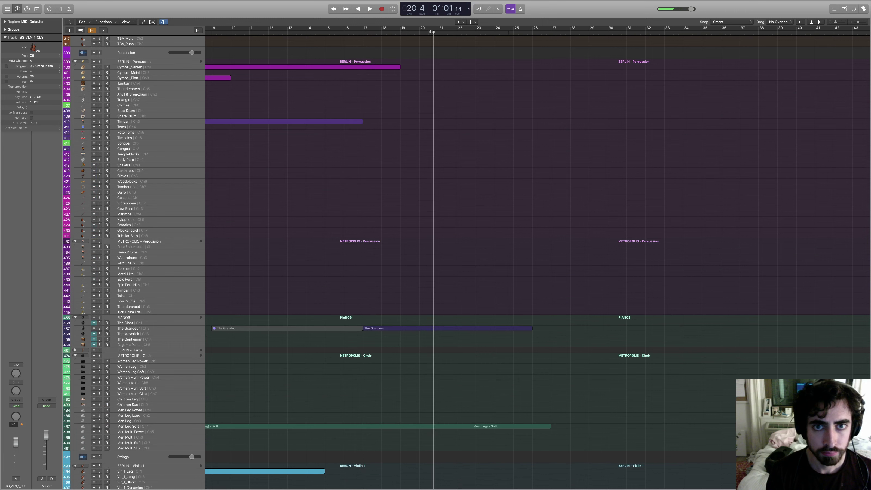
pyautogui.press('space')
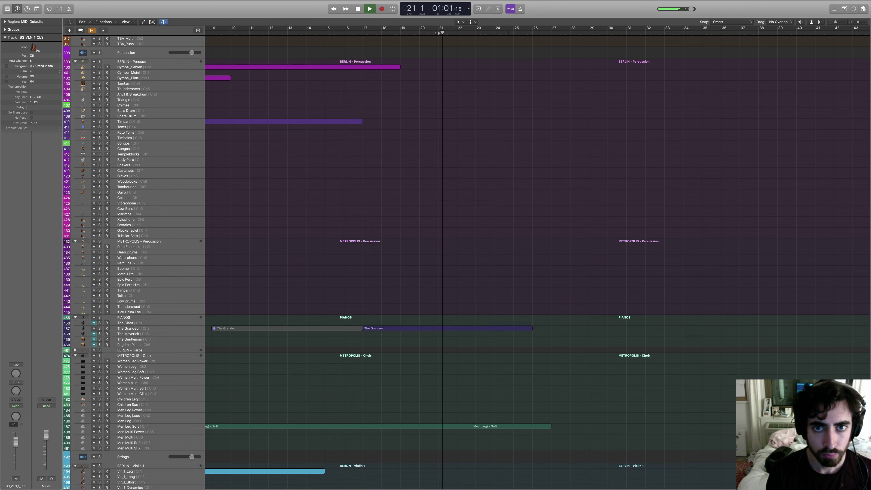
pyautogui.press('space')
pyautogui.click(354, 32)
pyautogui.press('space')
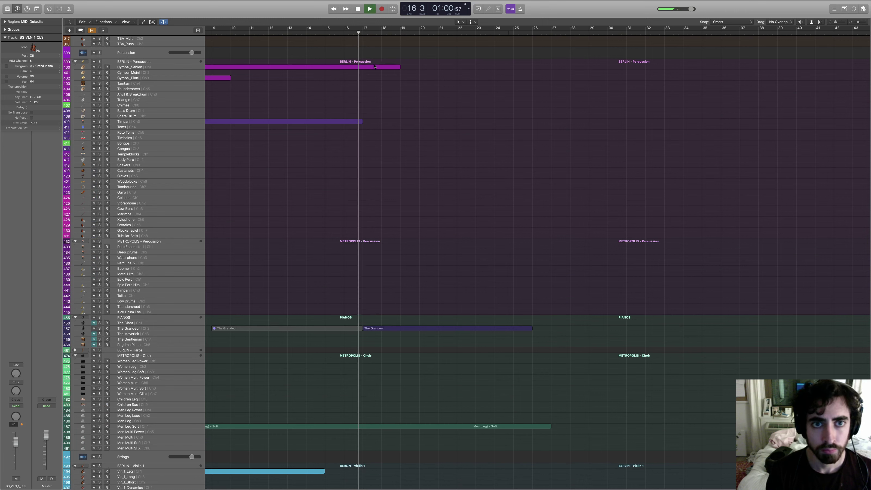
pyautogui.press('space')
# Step: Play the arrangement from bar 21 and look over the woodwind, brass, piano, choir and string tracks for missing parts
pyautogui.click(439, 32)
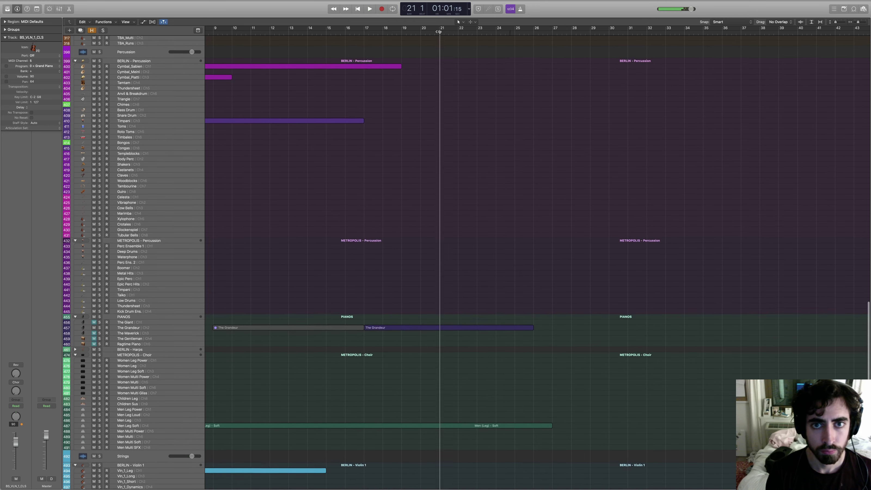
pyautogui.press('space')
pyautogui.scroll(-1, 442, 135)
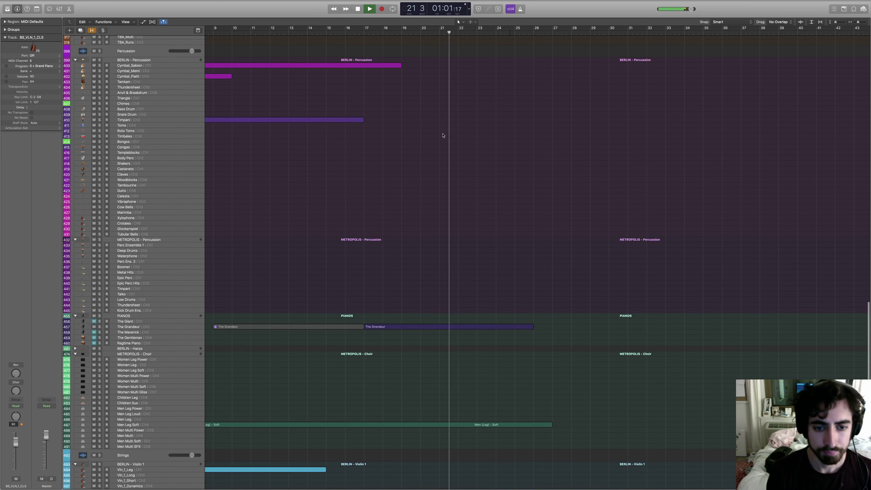
pyautogui.scroll(15, 443, 135)
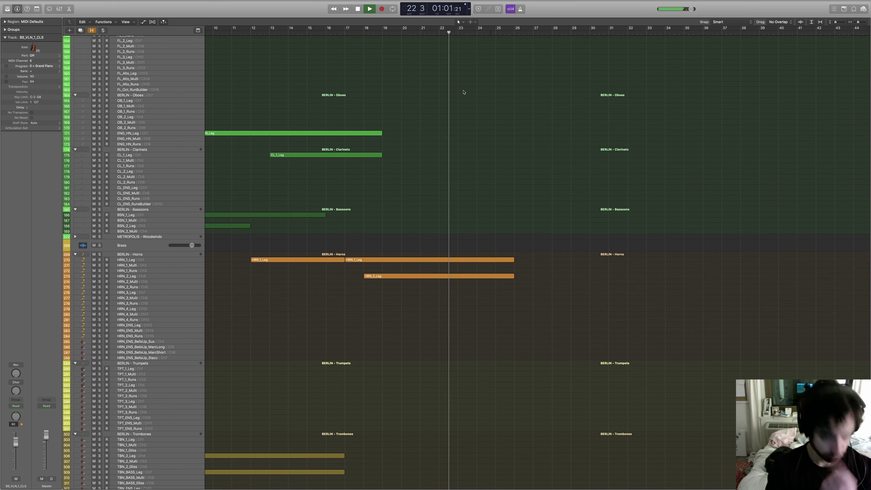
pyautogui.hscroll(1, 470, 88)
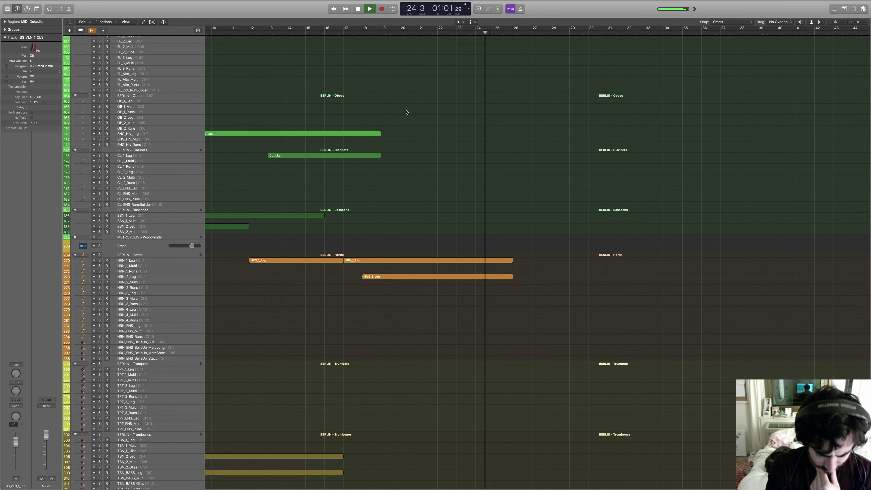
pyautogui.scroll(-5, 405, 117)
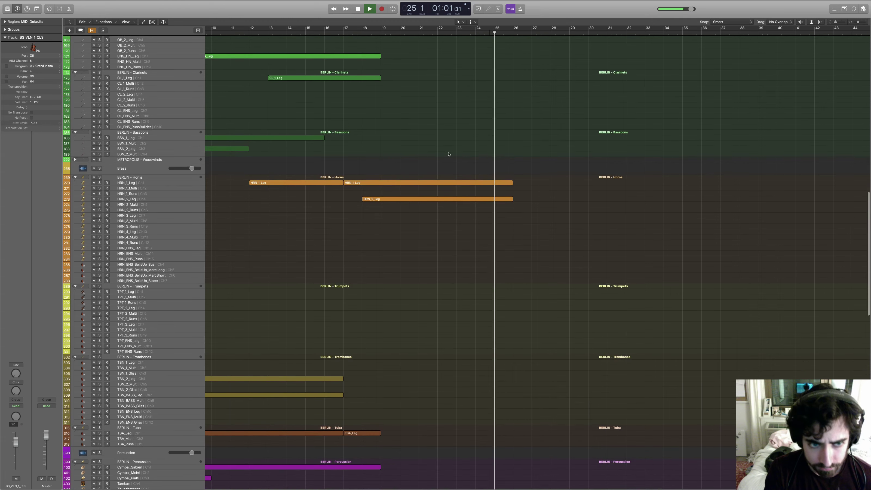
pyautogui.scroll(-15, 476, 119)
pyautogui.scroll(-5, 474, 119)
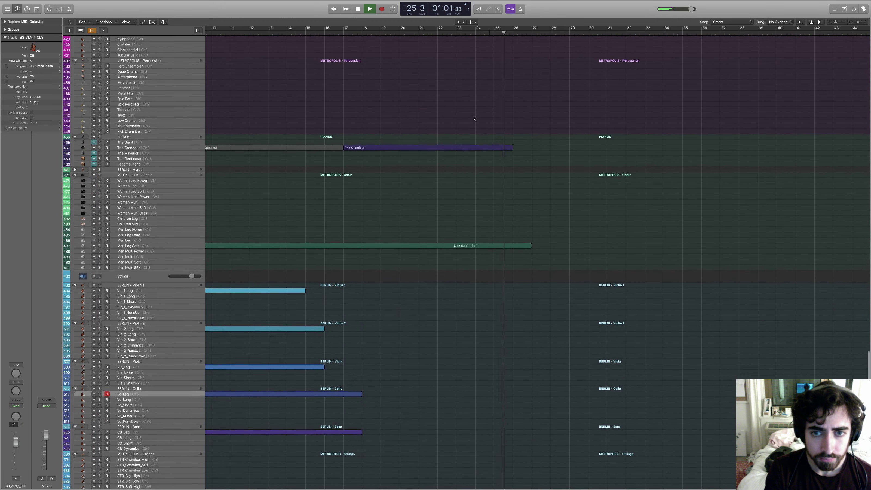
# Step: Reposition the playhead to bar 20 beat 4, stop playback and select The Grandeur track in the PIANOS group with its regions deselected
pyautogui.moveTo(391, 33); pyautogui.dragTo(415, 33)
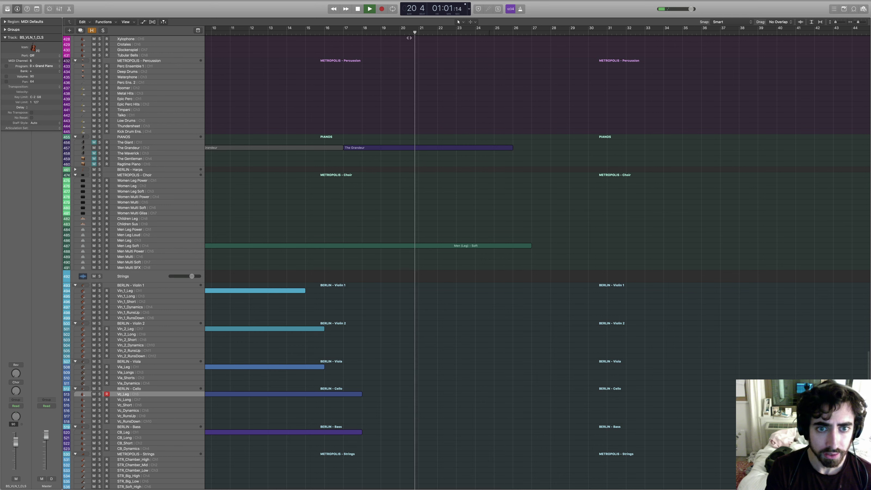
pyautogui.press('space')
pyautogui.scroll(6, 317, 86)
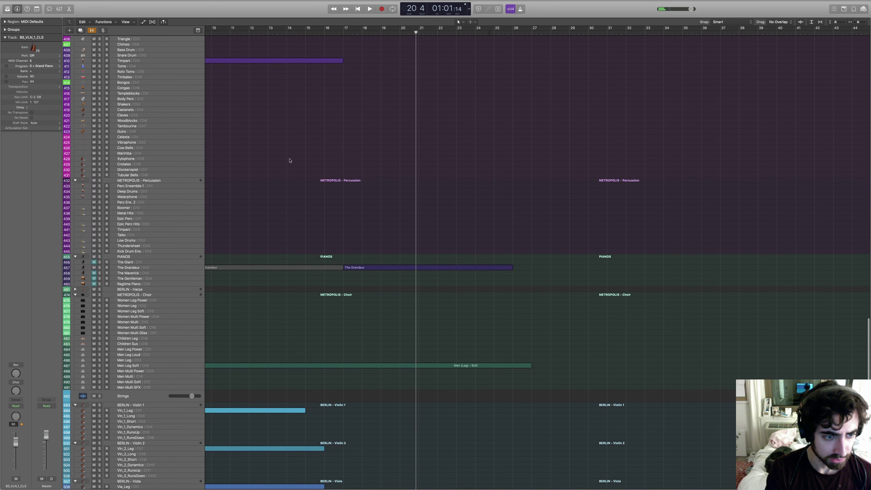
pyautogui.scroll(-1, 131, 274)
pyautogui.click(142, 269)
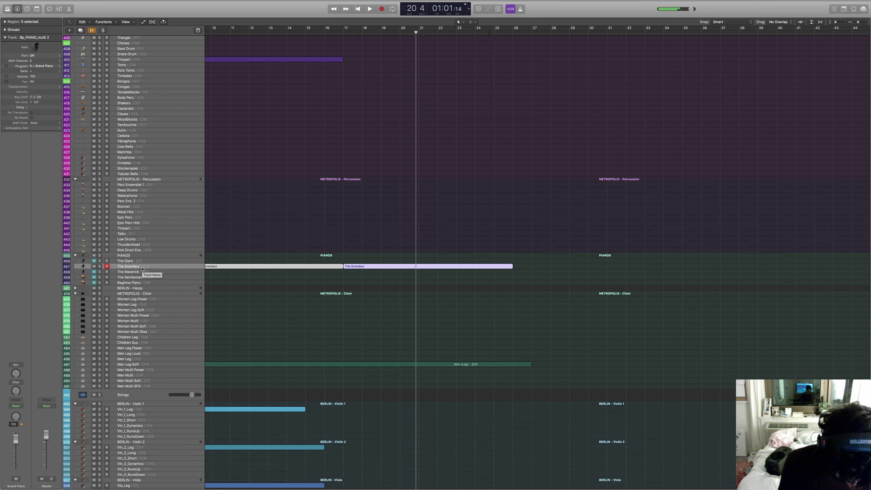
pyautogui.scroll(-3, 448, 321)
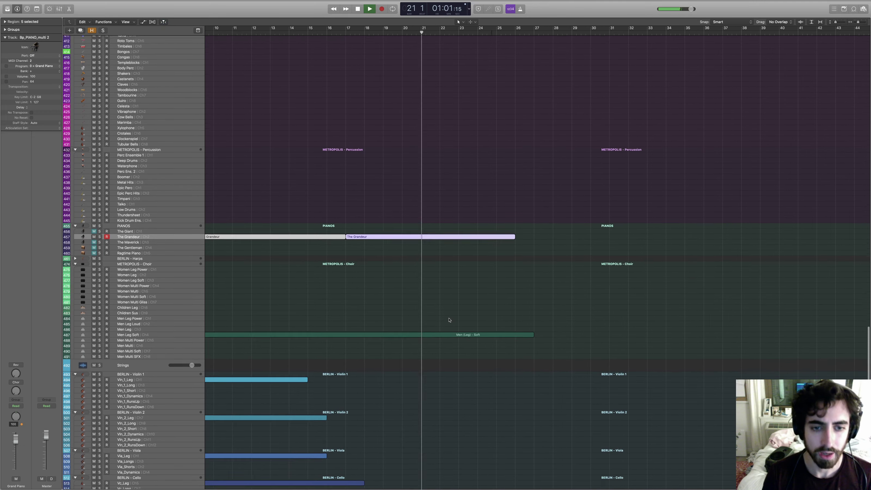
pyautogui.click(325, 252)
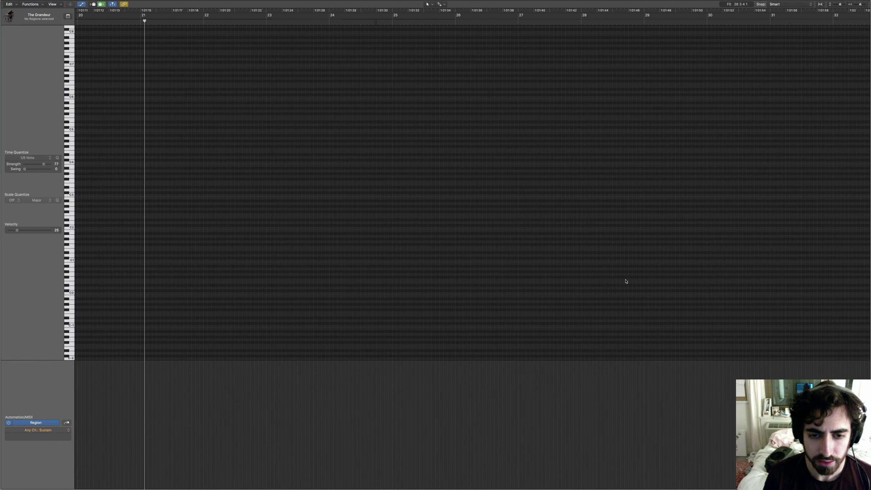
# Step: Play the full sketch from bar 7 to bar 27 while viewing the landscape painting, and return to the arrangement
pyautogui.hotkey('ctrl', 'Right')
pyautogui.hscroll(-10, 499, 279)
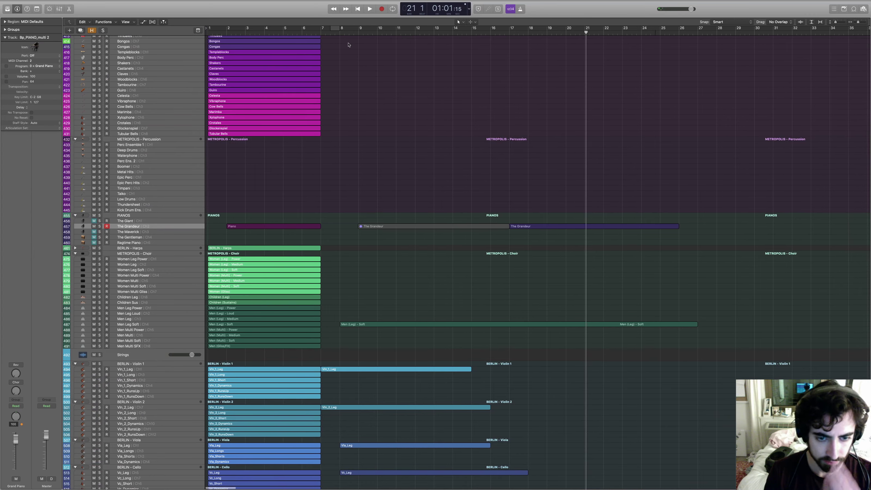
pyautogui.click(325, 31)
pyautogui.hotkey('ctrl', '.')
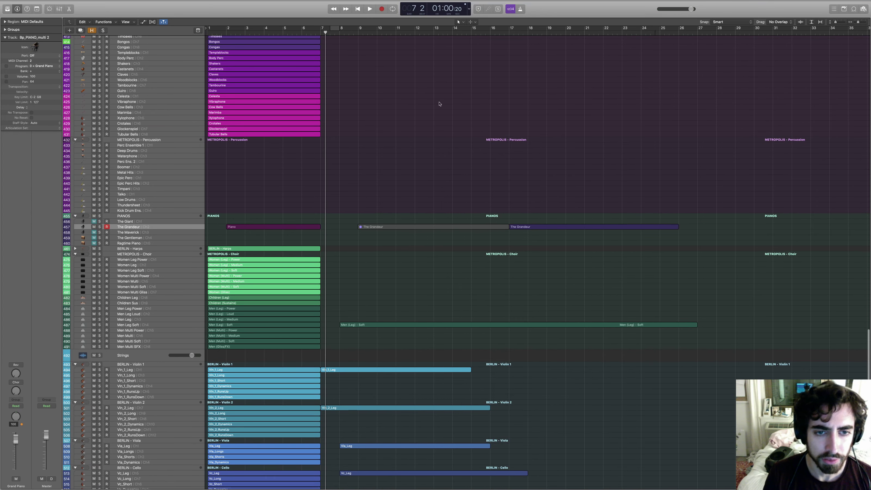
pyautogui.press('space')
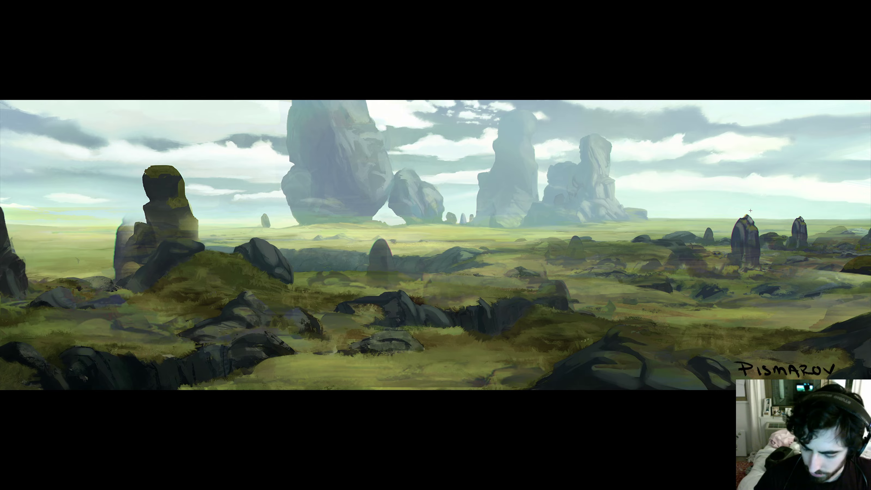
pyautogui.hotkey('ctrl', 'Right')
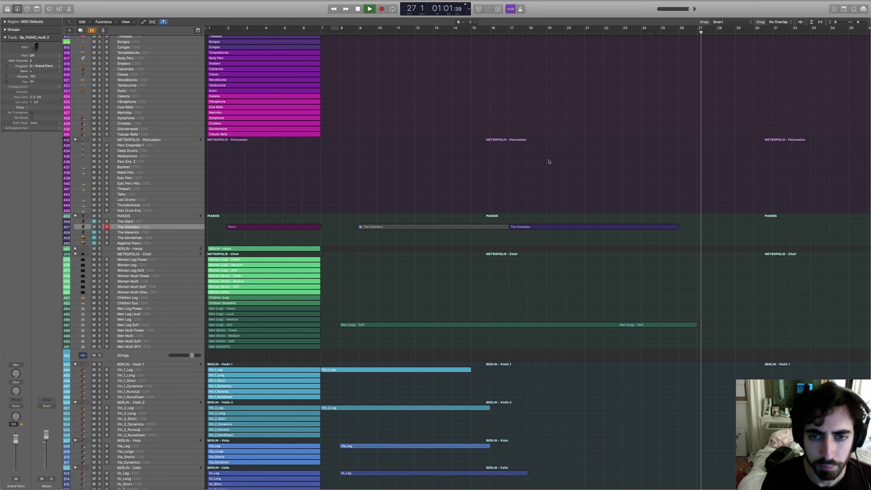
# Step: Look across the painting and piano roll workspaces and switch to OBS with its recording controls
pyautogui.hotkey('ctrl', 'Left')
pyautogui.hotkey('ctrl', 'Right')
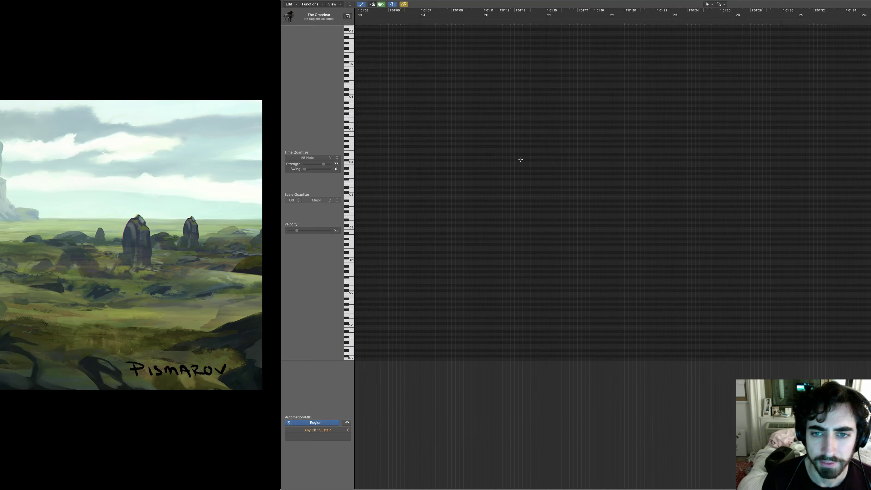
pyautogui.hotkey('ctrl', 'Left')
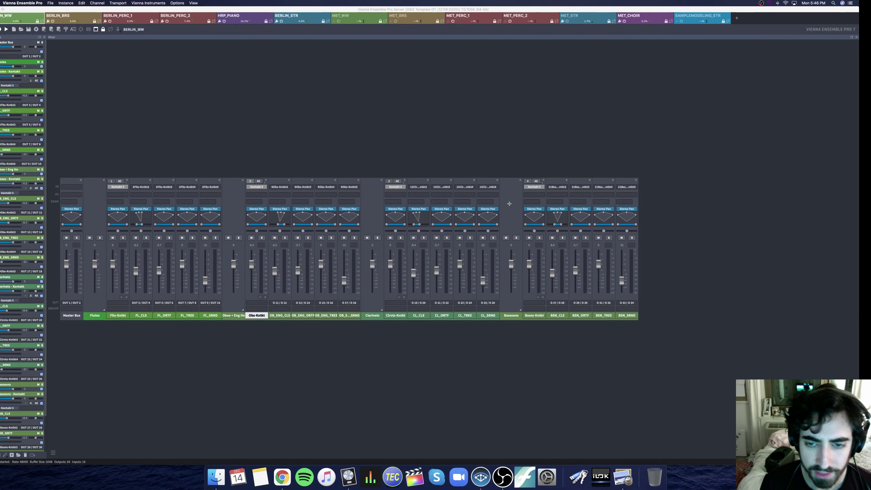
pyautogui.click(502, 477)
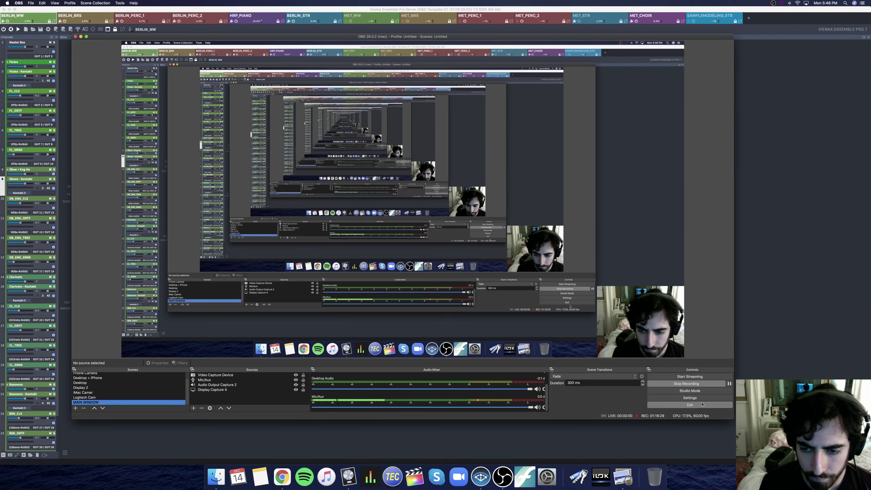